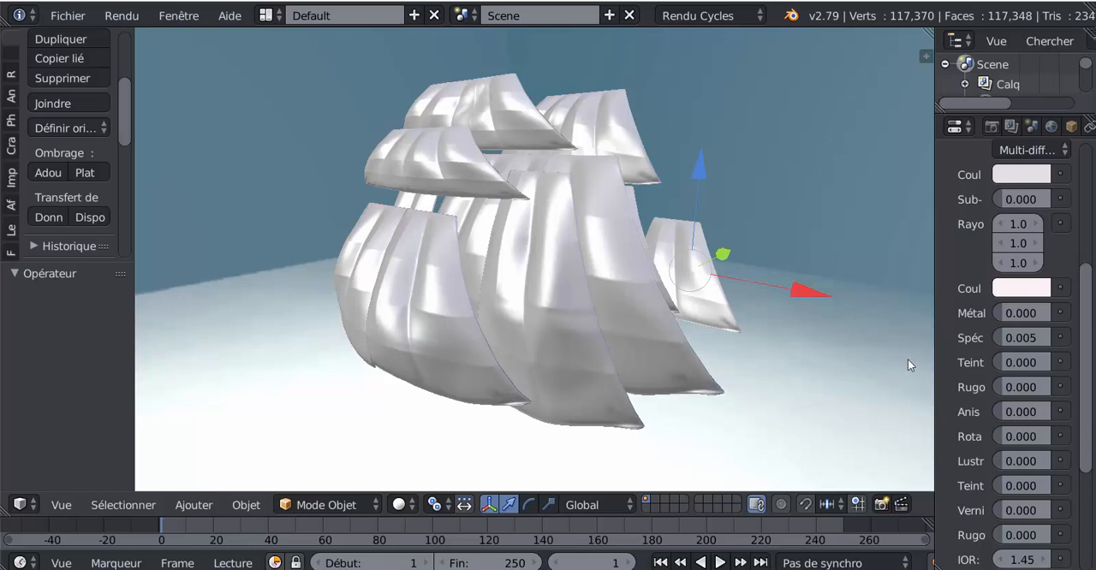
Examine the finished ship sails and the folded sail in "voile pliée test.blend" with Material viewport shading
{"action": "scroll", "coordinate": [876, 371], "scroll_direction": "up", "scroll_amount": 2}
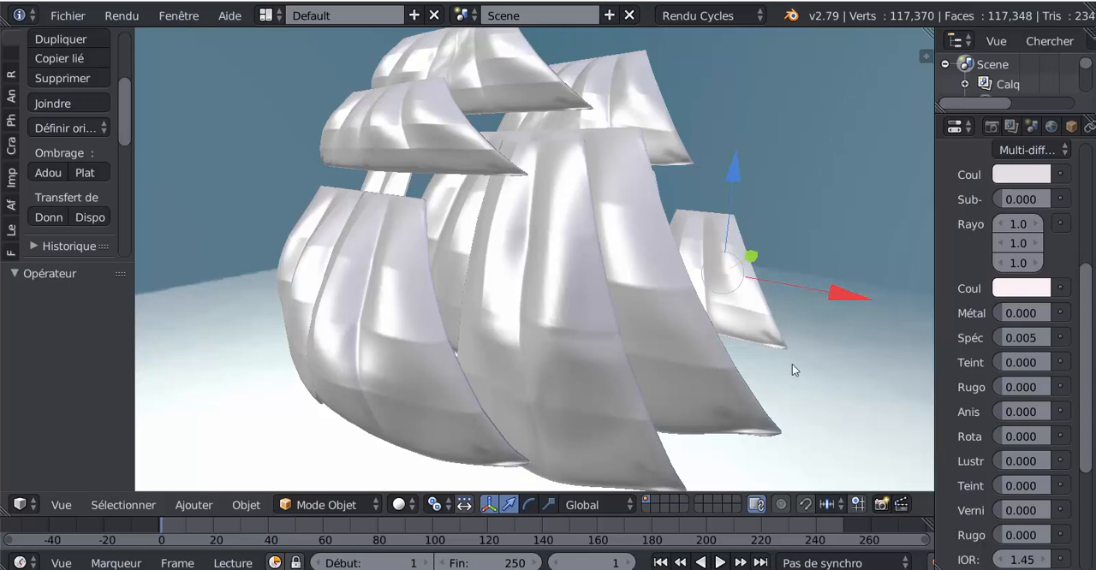
{"action": "mouse_move", "coordinate": [871, 568]}
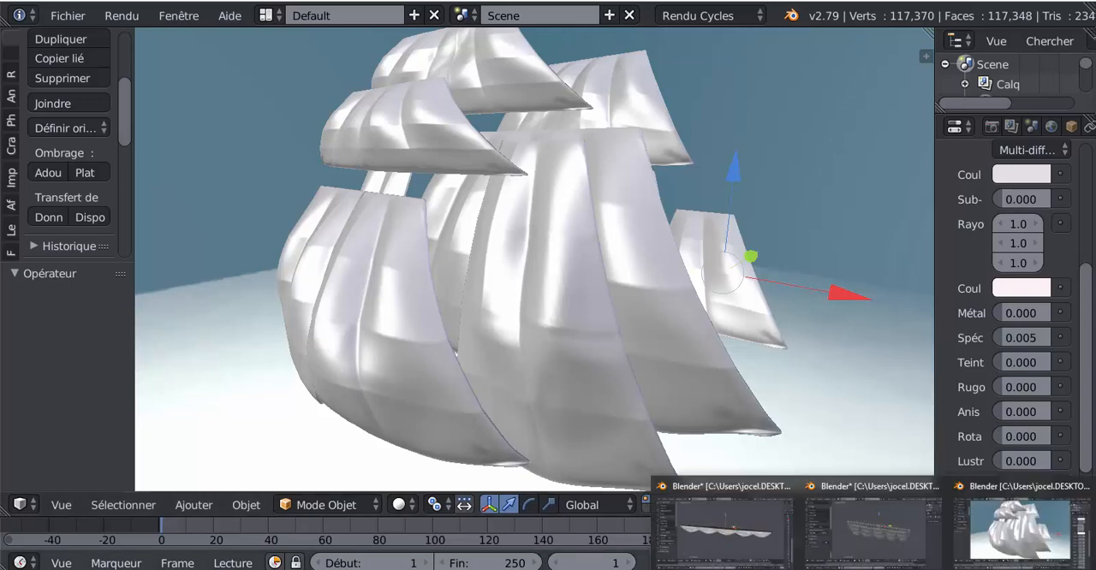
{"action": "mouse_move", "coordinate": [886, 548]}
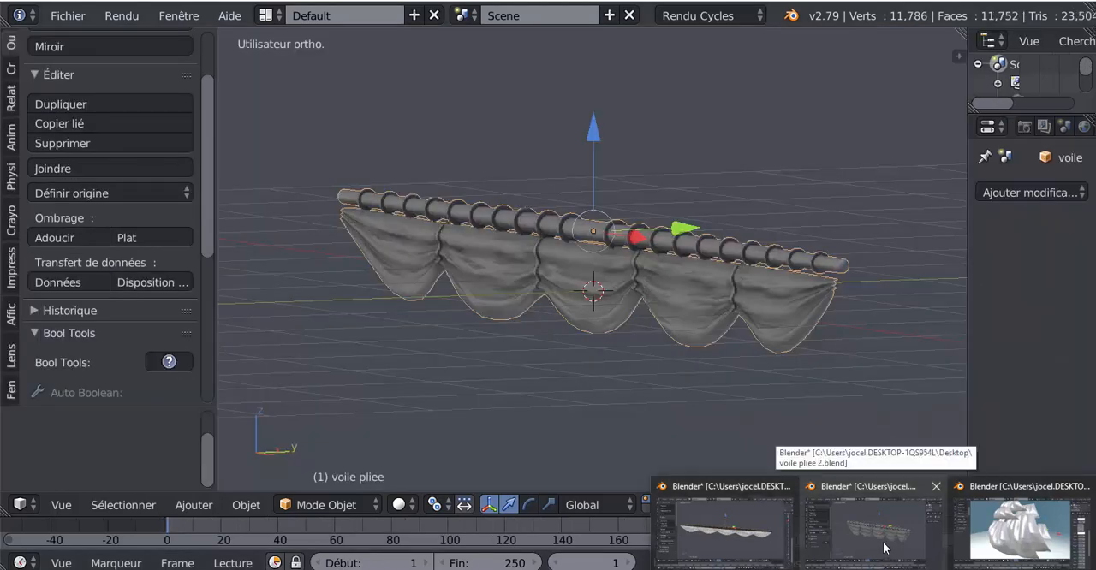
{"action": "mouse_move", "coordinate": [741, 539]}
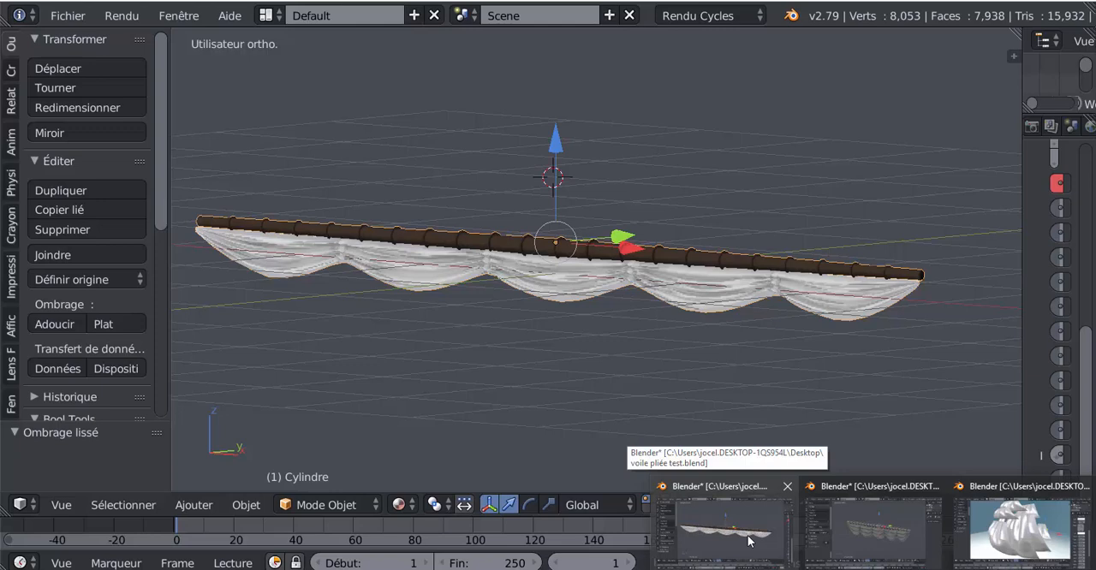
{"action": "left_click", "coordinate": [398, 504]}
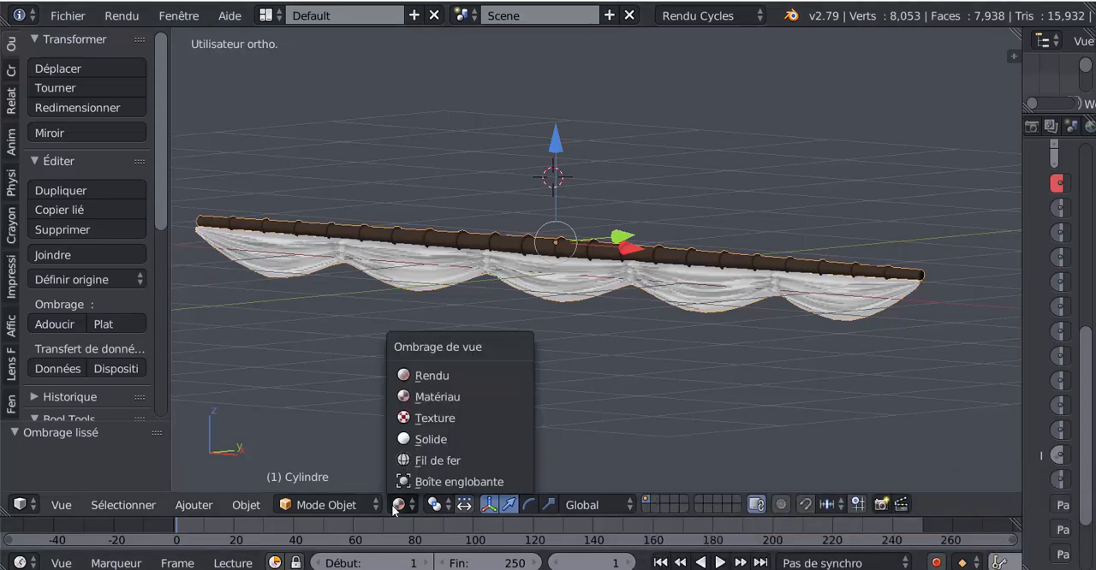
{"action": "left_click", "coordinate": [407, 399]}
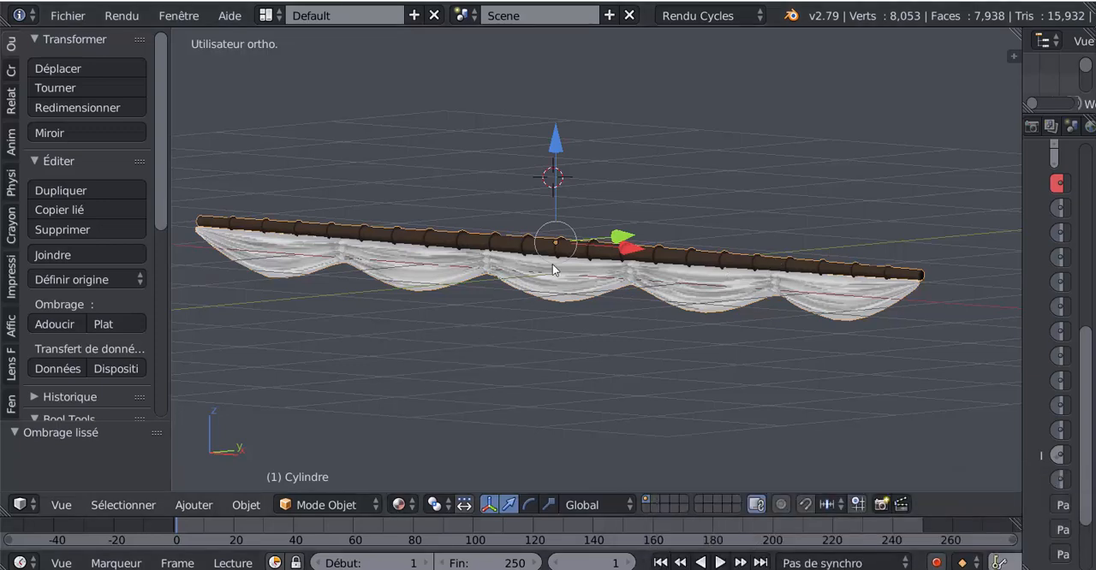
{"action": "middle_click_drag", "start_coordinate": [746, 391], "coordinate": [693, 394]}
{"action": "scroll", "coordinate": [693, 395], "scroll_direction": "up", "scroll_amount": 1}
{"action": "scroll", "coordinate": [692, 400], "scroll_direction": "up", "scroll_amount": 1}
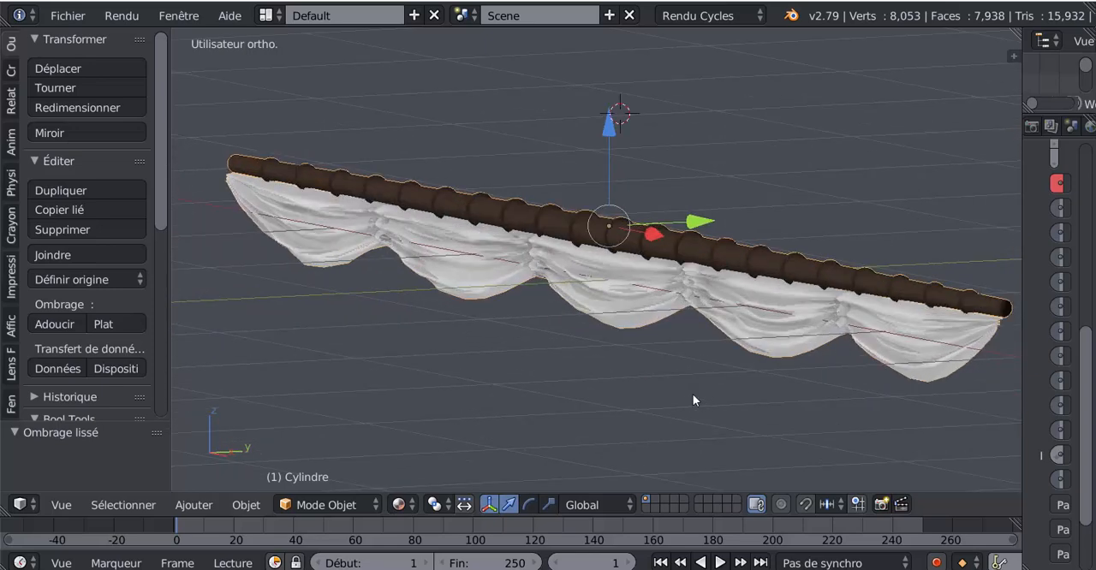
Switch to "voile pliee 2.blend" and examine the folded sail's drapes, yard and rings up close
{"action": "left_click", "coordinate": [873, 530]}
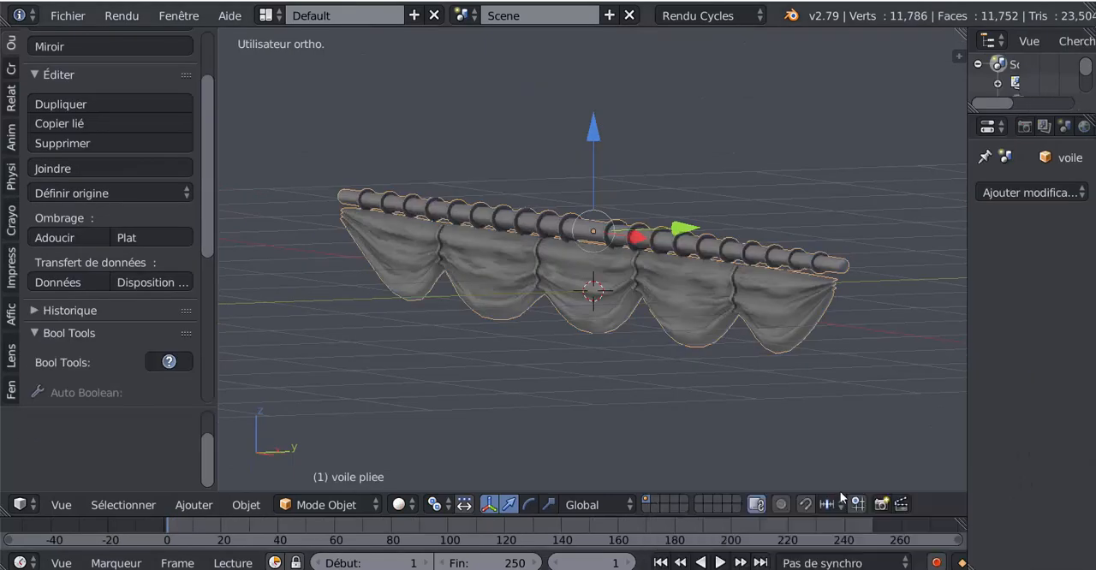
{"action": "middle_click_drag", "start_coordinate": [739, 394], "coordinate": [713, 396]}
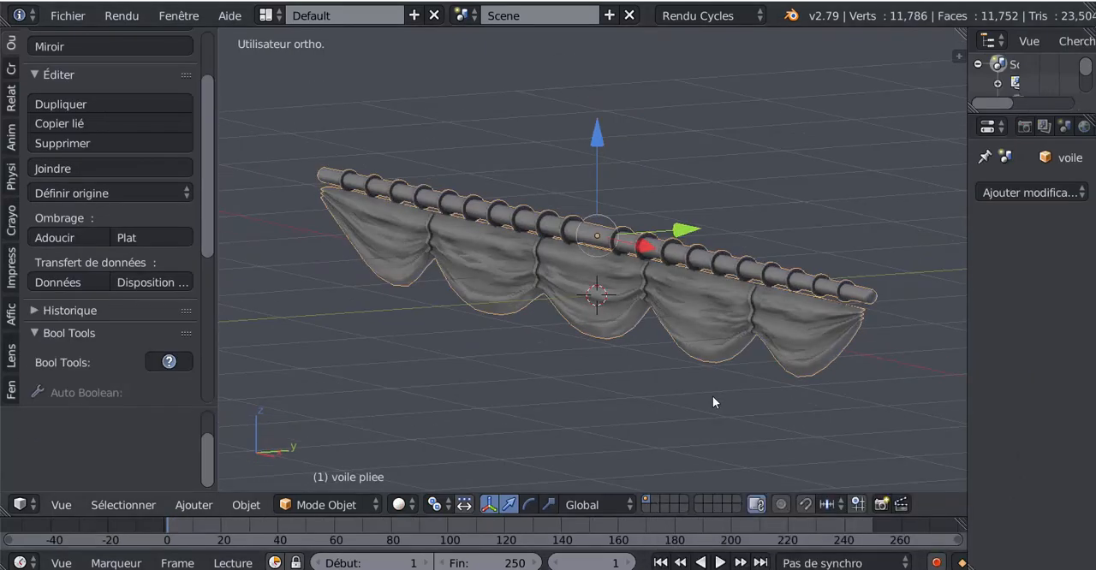
{"action": "scroll", "coordinate": [684, 390], "scroll_direction": "up", "scroll_amount": 2}
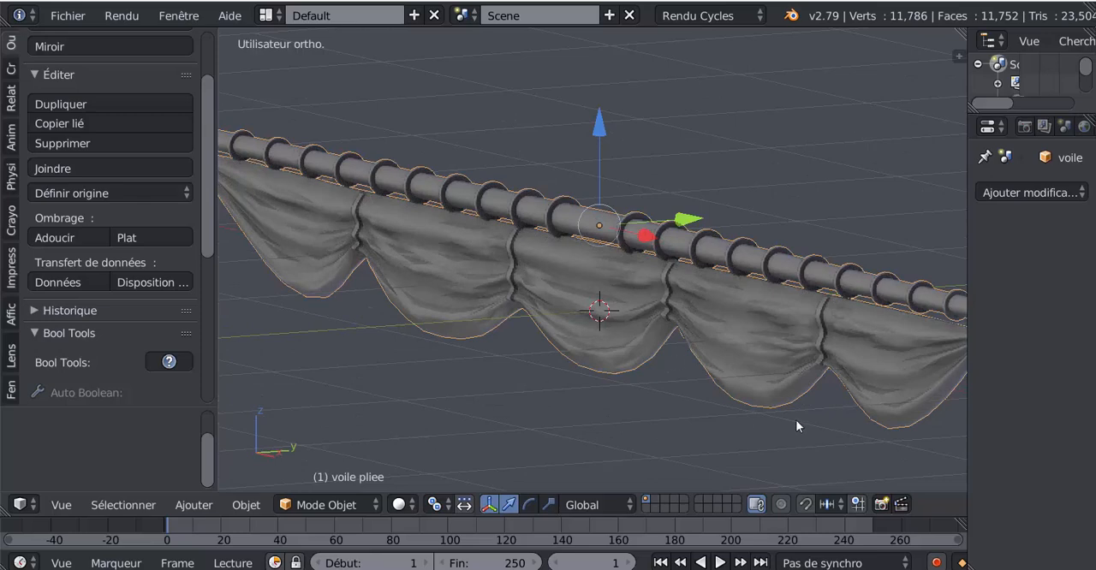
{"action": "mouse_move", "coordinate": [873, 568]}
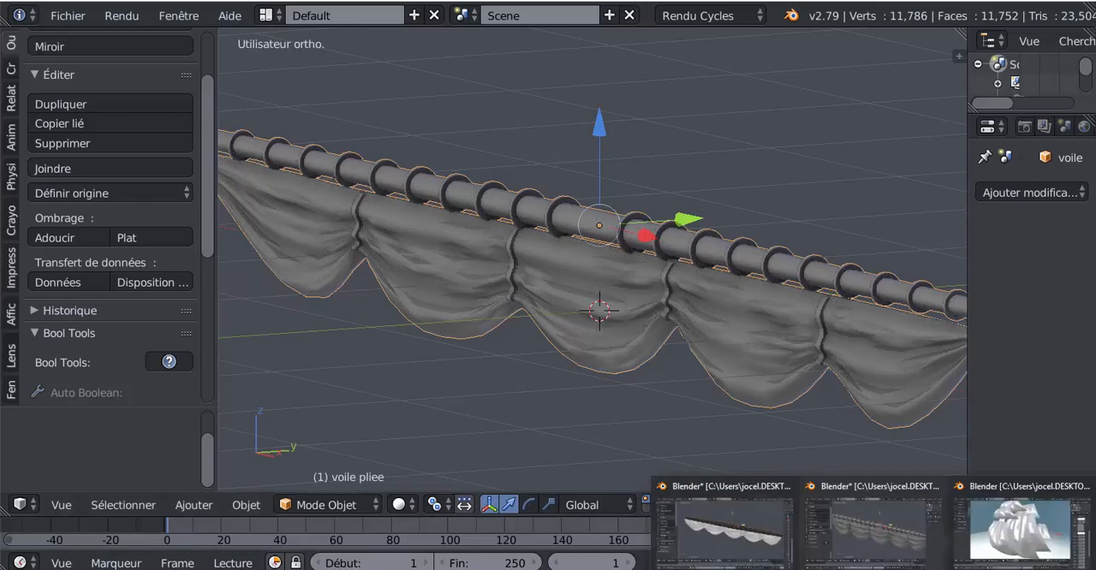
{"action": "mouse_move", "coordinate": [998, 522]}
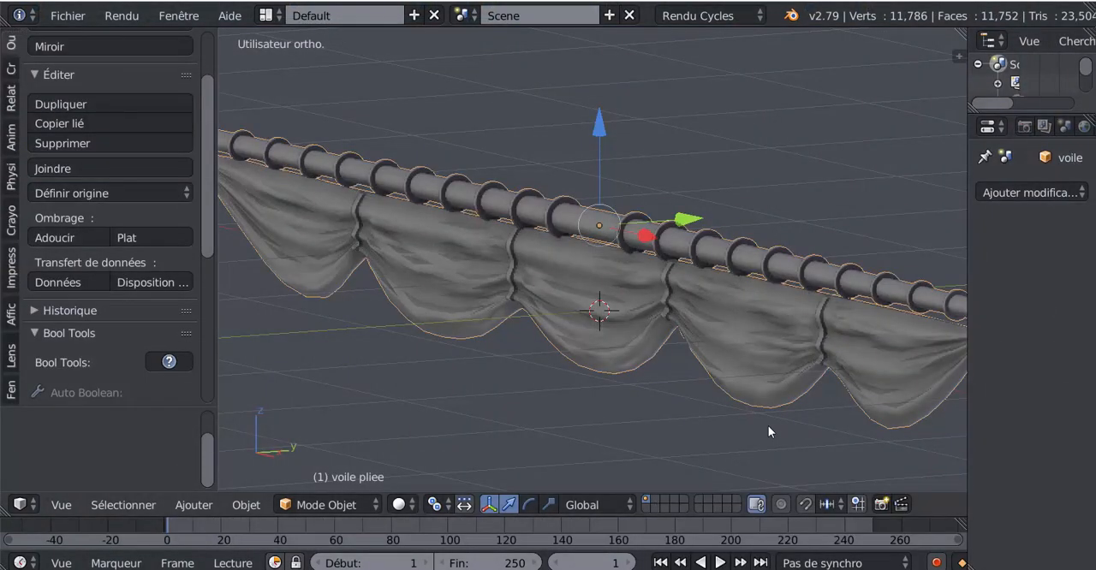
{"action": "scroll", "coordinate": [738, 182], "scroll_direction": "down", "scroll_amount": 2}
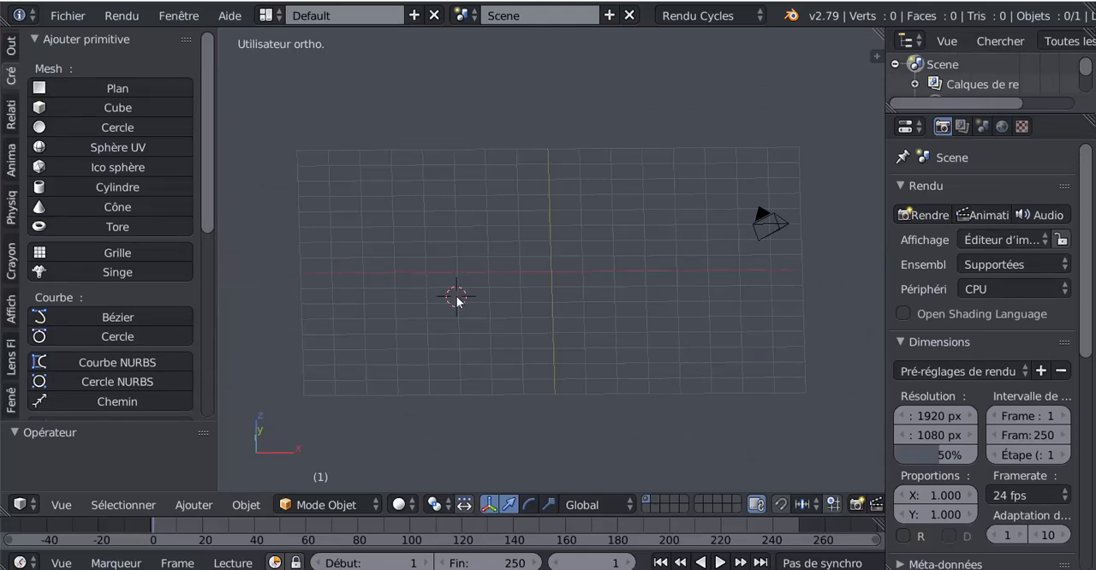
Add a plane at the scene centre, with the 3D cursor snapped there, and rotate it 90° about the X axis
{"action": "key", "text": "shift+s"}
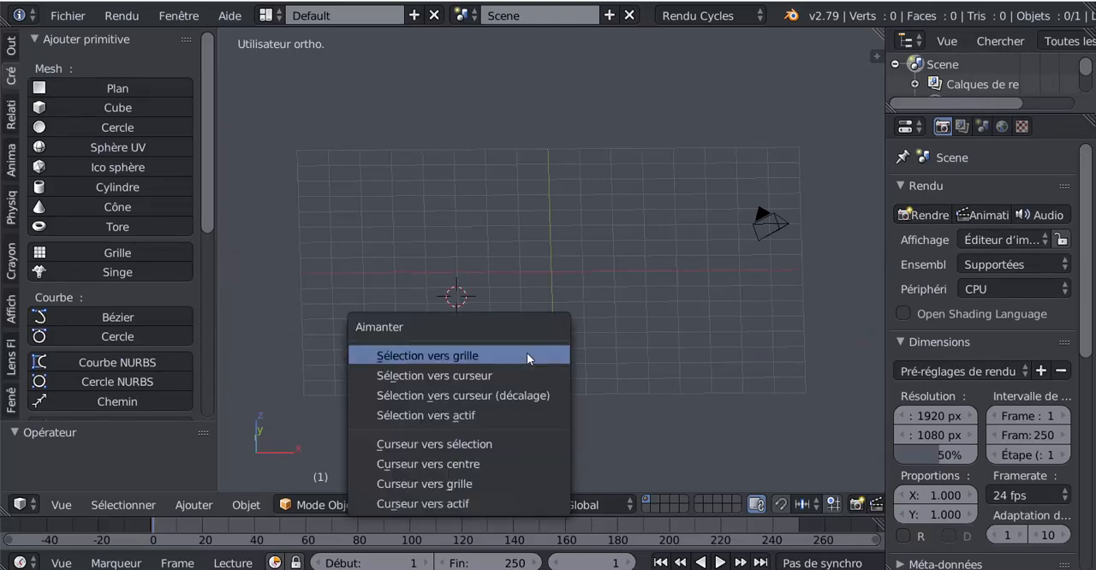
{"action": "left_click", "coordinate": [475, 464]}
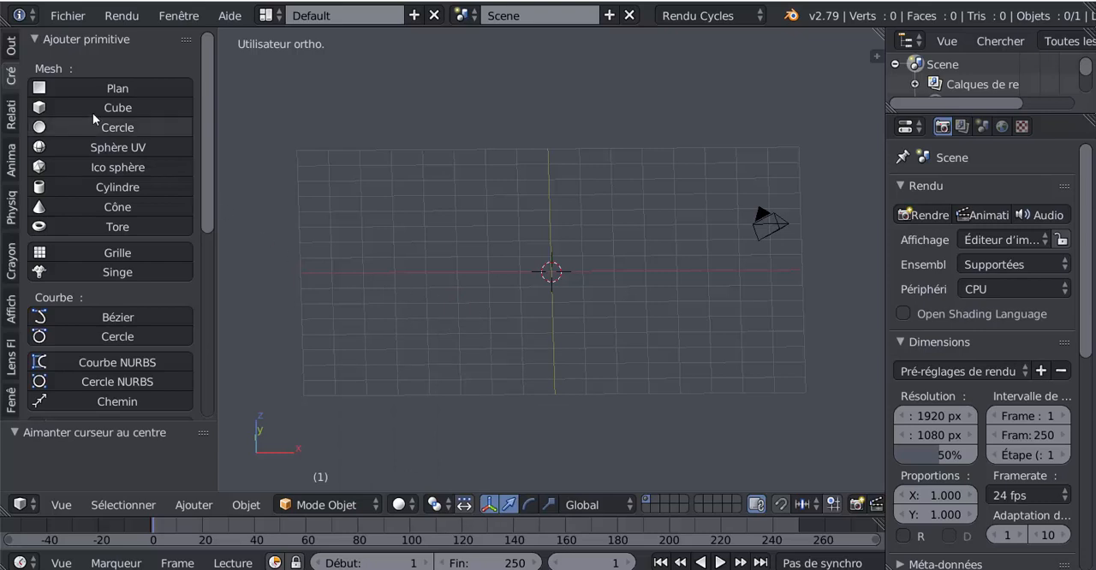
{"action": "left_click", "coordinate": [108, 89]}
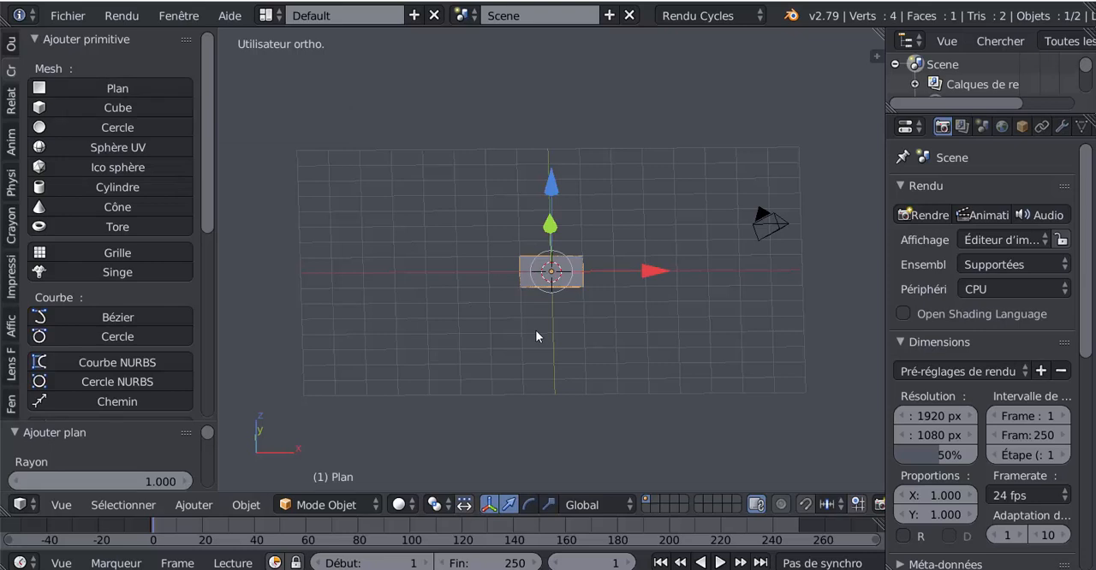
{"action": "type", "text": "rx90"}
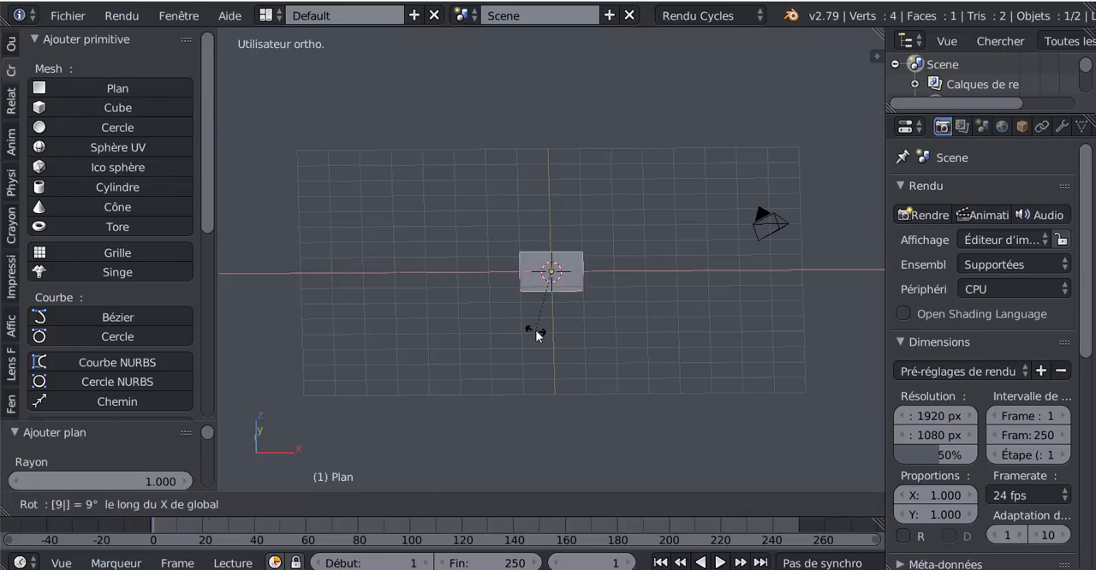
{"action": "key", "text": "Return"}
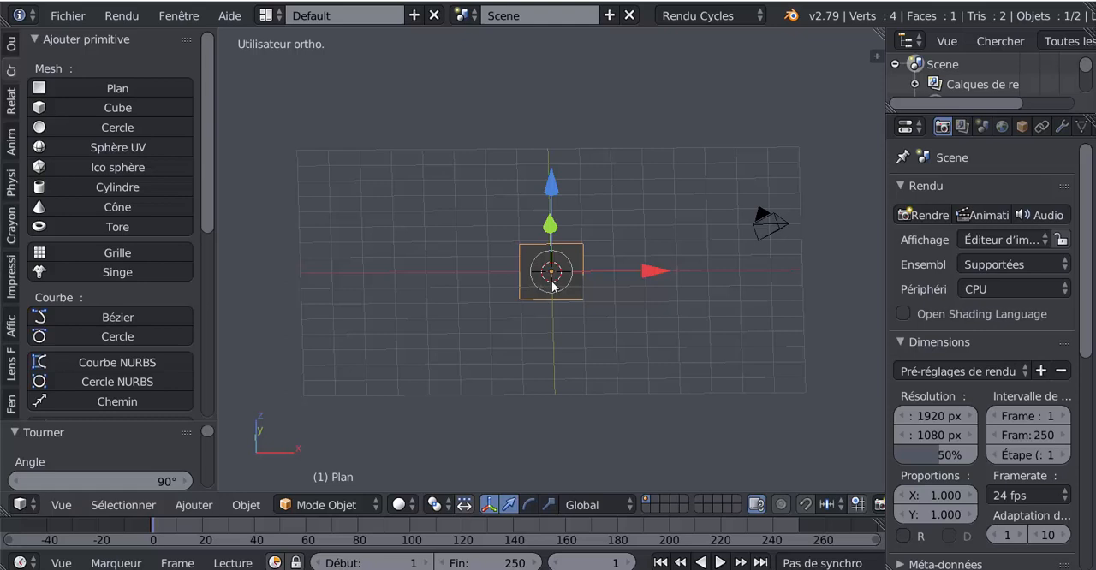
From the front view, stretch the plane along X by a factor of about 2.965
{"action": "key", "text": "KP_1"}
{"action": "scroll", "coordinate": [553, 291], "scroll_direction": "up", "scroll_amount": 6}
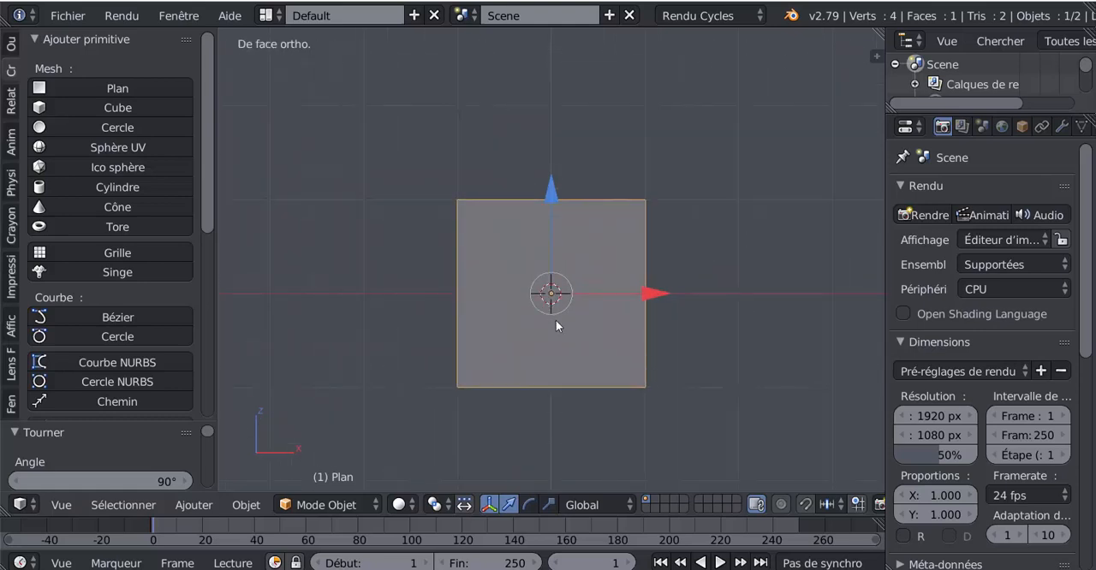
{"action": "middle_click_drag", "start_coordinate": [556, 320], "coordinate": [567, 279], "text": "shift"}
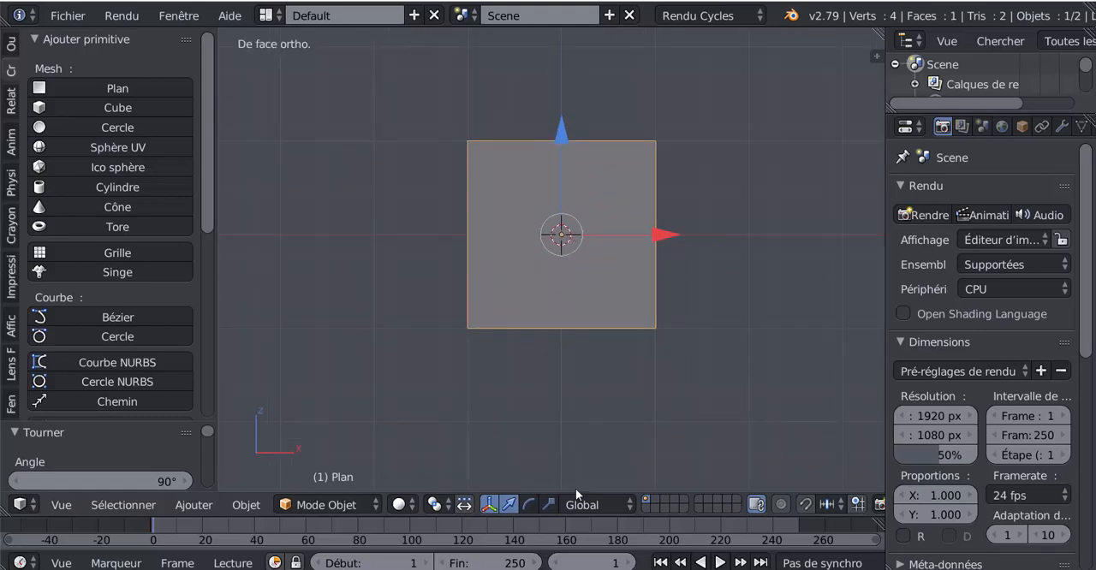
{"action": "left_click", "coordinate": [548, 505]}
{"action": "scroll", "coordinate": [601, 346], "scroll_direction": "down", "scroll_amount": 4}
{"action": "left_click_drag", "start_coordinate": [661, 251], "coordinate": [864, 268]}
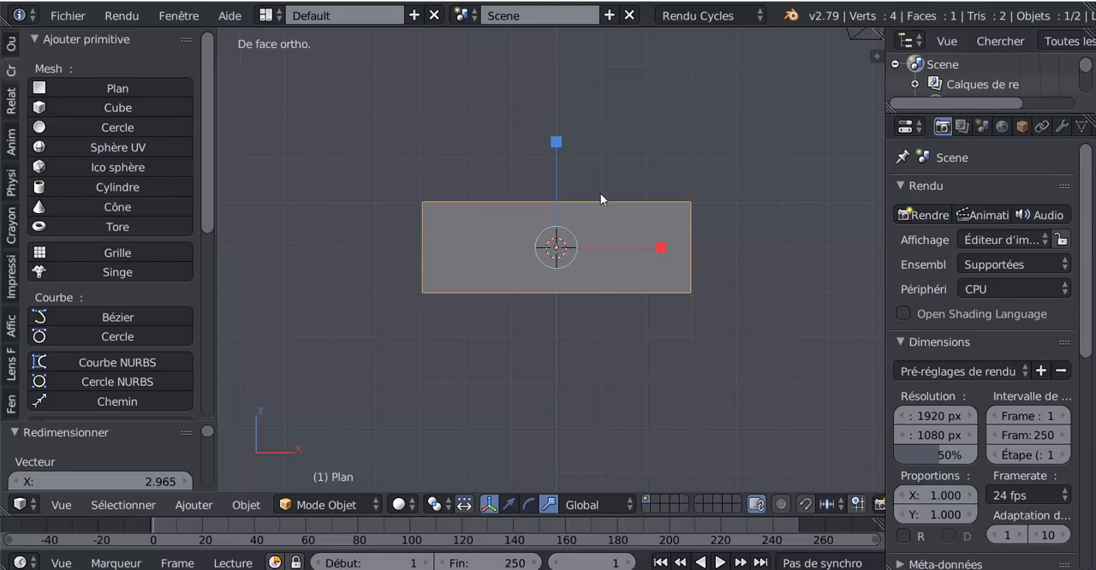
In Edit Mode, divide the plane with nine evenly spaced vertical loop cuts, leaving them centred
{"action": "scroll", "coordinate": [679, 274], "scroll_direction": "up", "scroll_amount": 2}
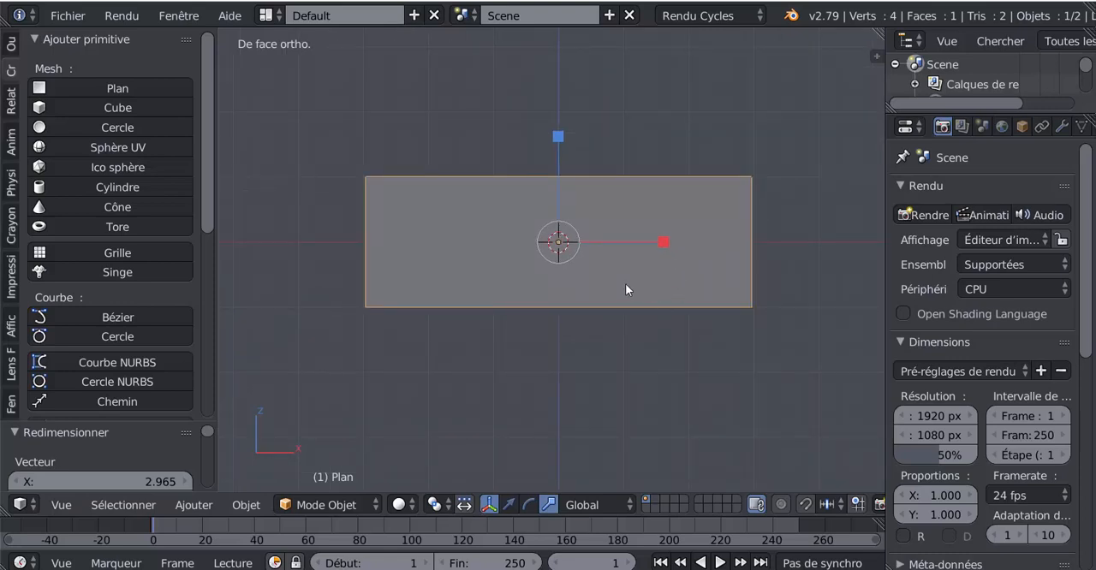
{"action": "key", "text": "Tab"}
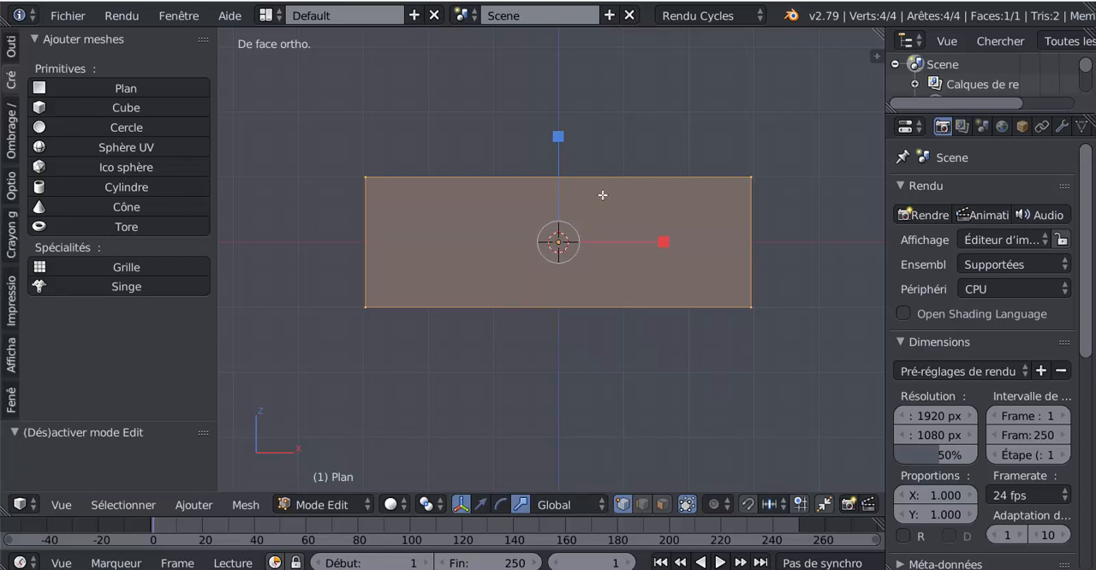
{"action": "key", "text": "ctrl+r"}
{"action": "scroll", "coordinate": [603, 195], "scroll_direction": "up", "scroll_amount": 5}
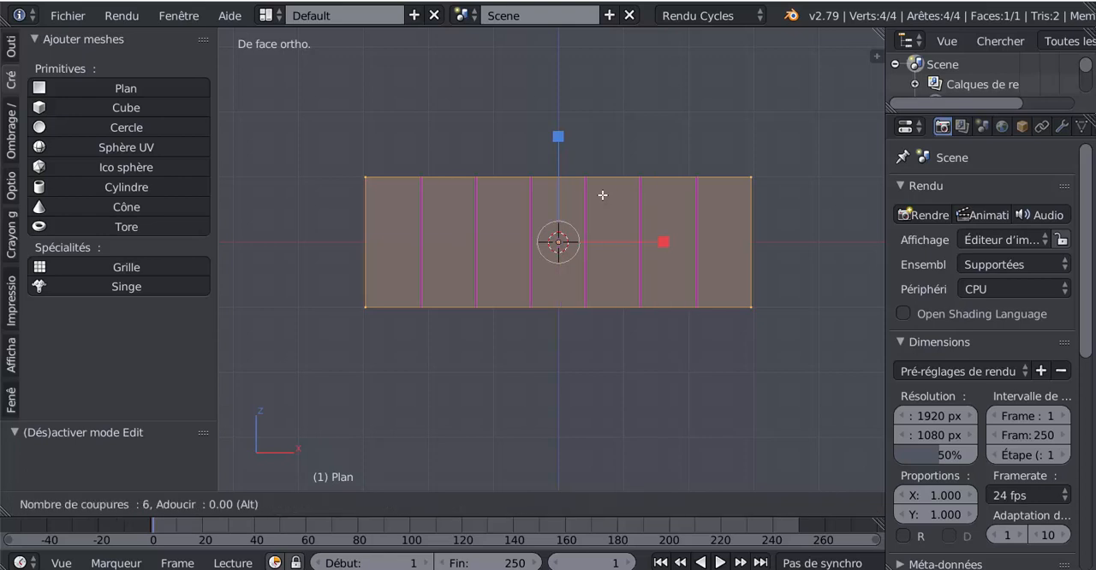
{"action": "scroll", "coordinate": [602, 195], "scroll_direction": "up", "scroll_amount": 2}
{"action": "scroll", "coordinate": [602, 195], "scroll_direction": "up", "scroll_amount": 1}
{"action": "left_click", "coordinate": [603, 195]}
{"action": "right_click", "coordinate": [603, 195]}
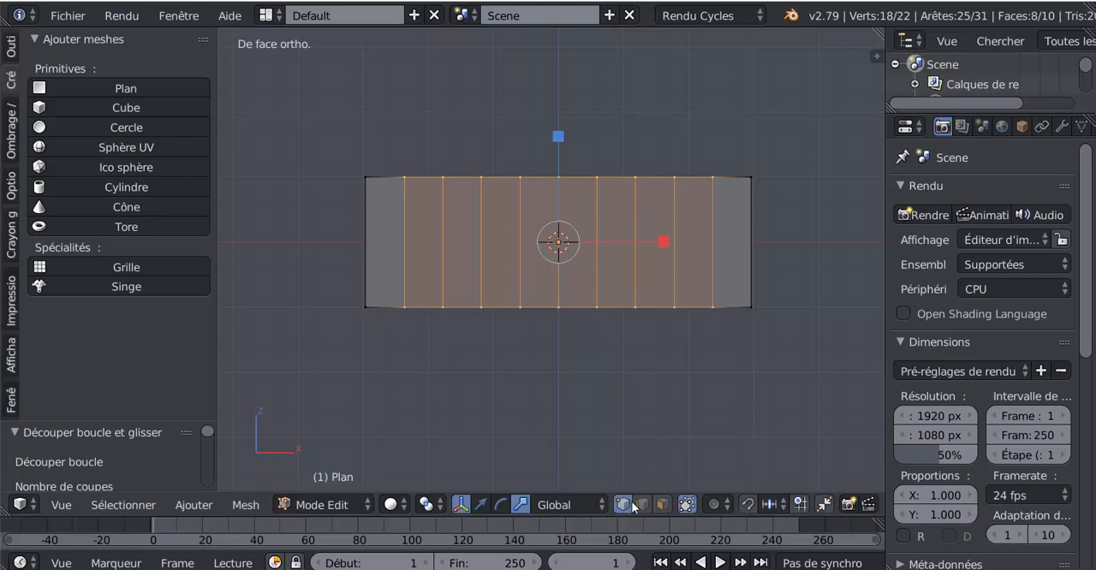
Raise every other vertex along the plane's lower edge, both end corners included, along Z to form a five-point zigzag
{"action": "right_click", "coordinate": [372, 323]}
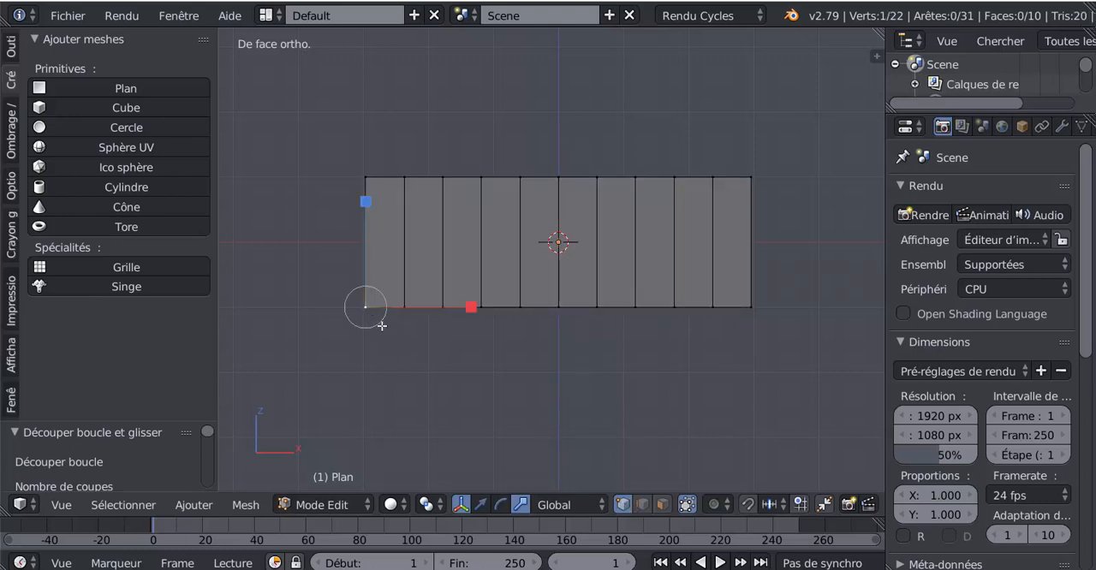
{"action": "right_click", "coordinate": [445, 316], "text": "shift"}
{"action": "right_click", "coordinate": [526, 313], "text": "shift"}
{"action": "right_click", "coordinate": [595, 318], "text": "shift"}
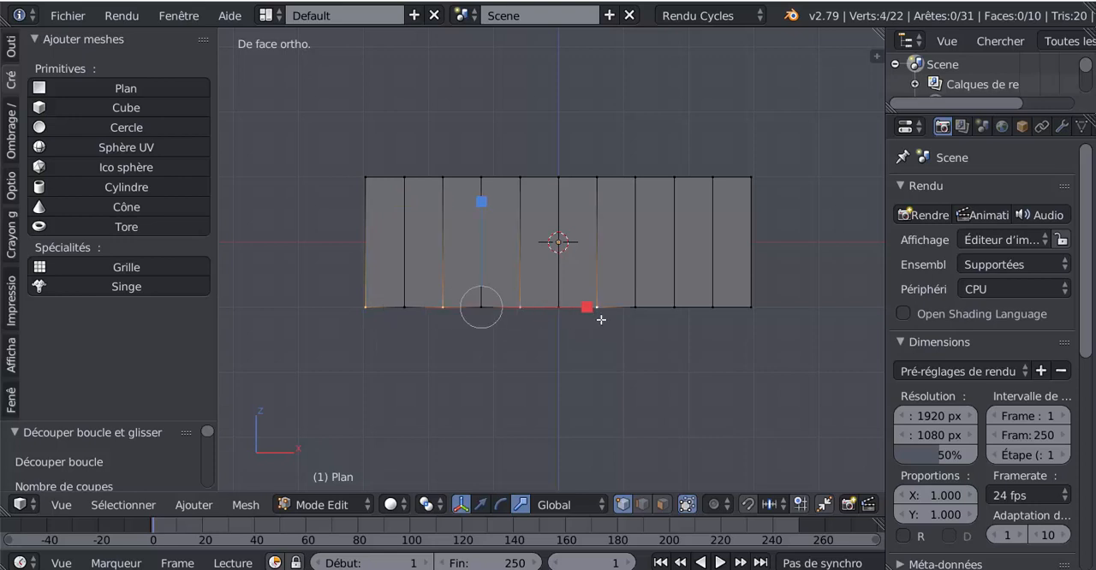
{"action": "right_click", "coordinate": [672, 313], "text": "shift"}
{"action": "right_click", "coordinate": [753, 313], "text": "shift"}
{"action": "middle_click_drag", "start_coordinate": [648, 381], "coordinate": [609, 356]}
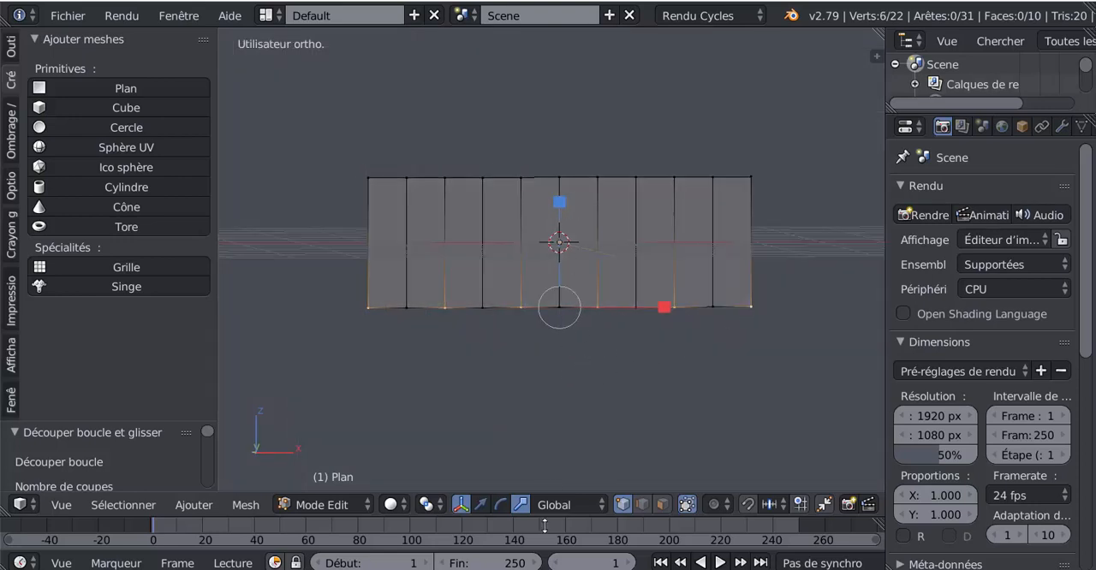
{"action": "left_click", "coordinate": [479, 505]}
{"action": "left_click_drag", "start_coordinate": [562, 210], "coordinate": [567, 178]}
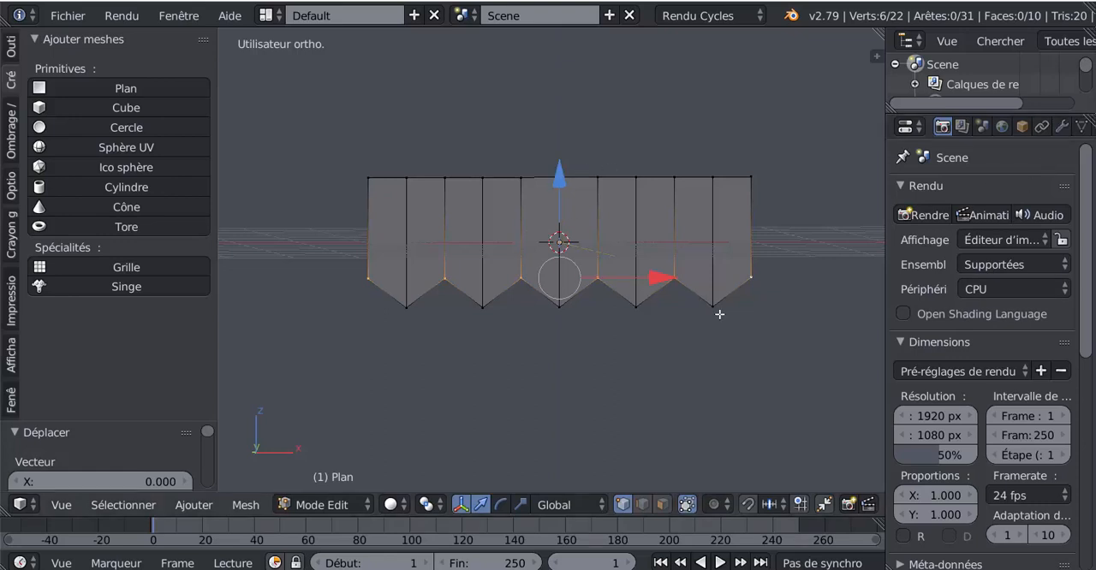
Add a Subdivision Surface modifier to the plane
{"action": "left_click", "coordinate": [1061, 126]}
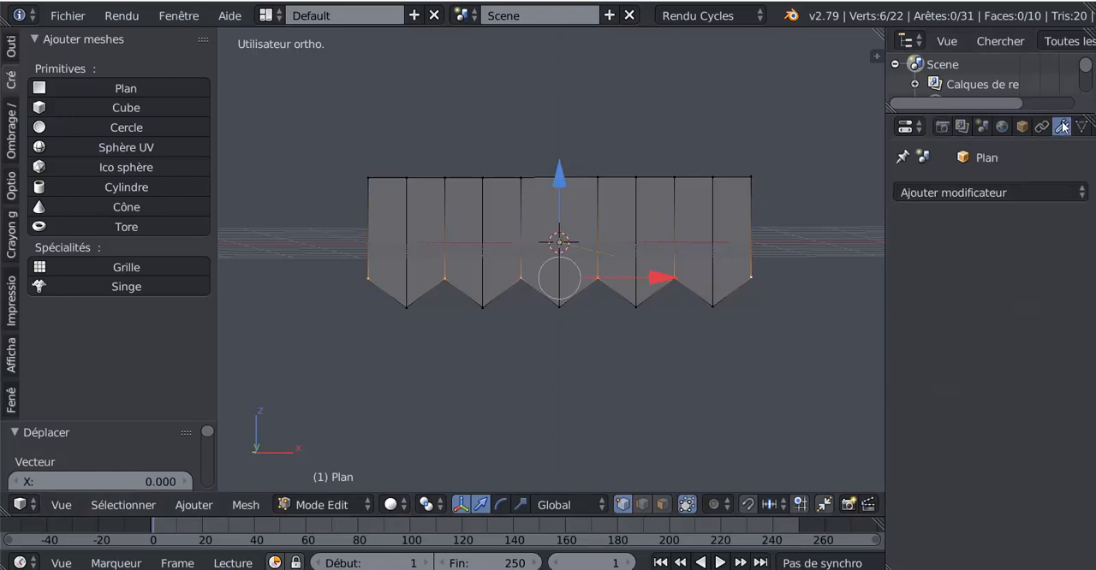
{"action": "left_click", "coordinate": [1003, 191]}
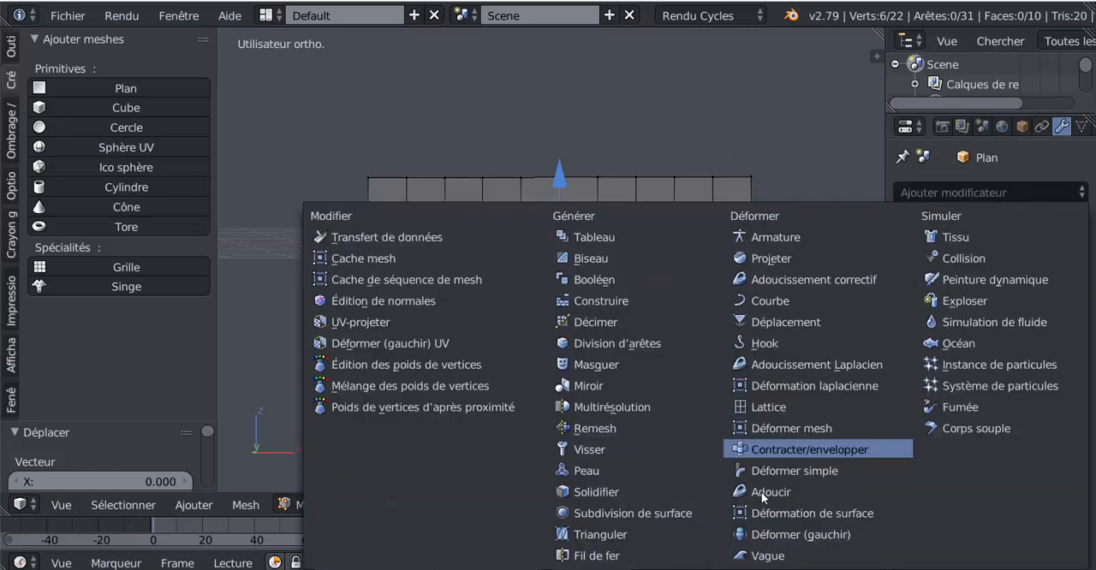
{"action": "left_click", "coordinate": [625, 511]}
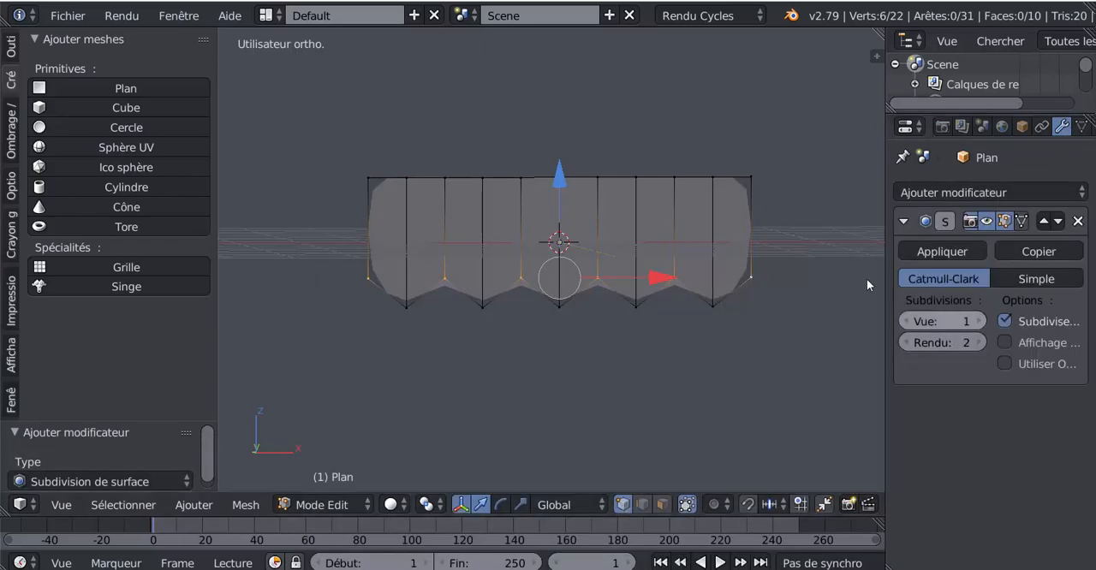
Add one horizontal loop cut across the sail and slide it up close against the upper edge
{"action": "key", "text": "ctrl+r"}
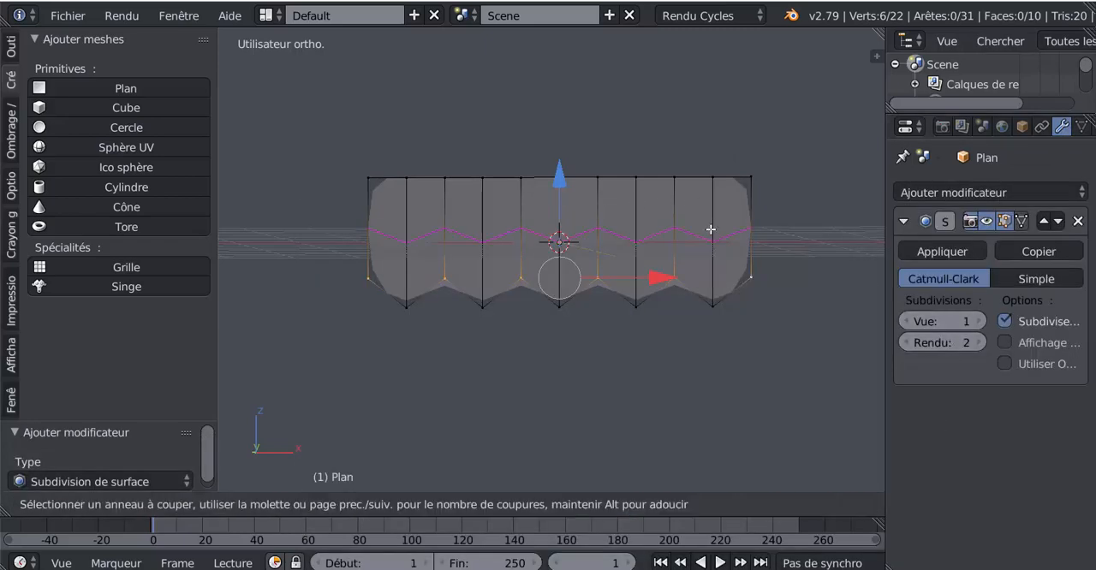
{"action": "left_click", "coordinate": [712, 196]}
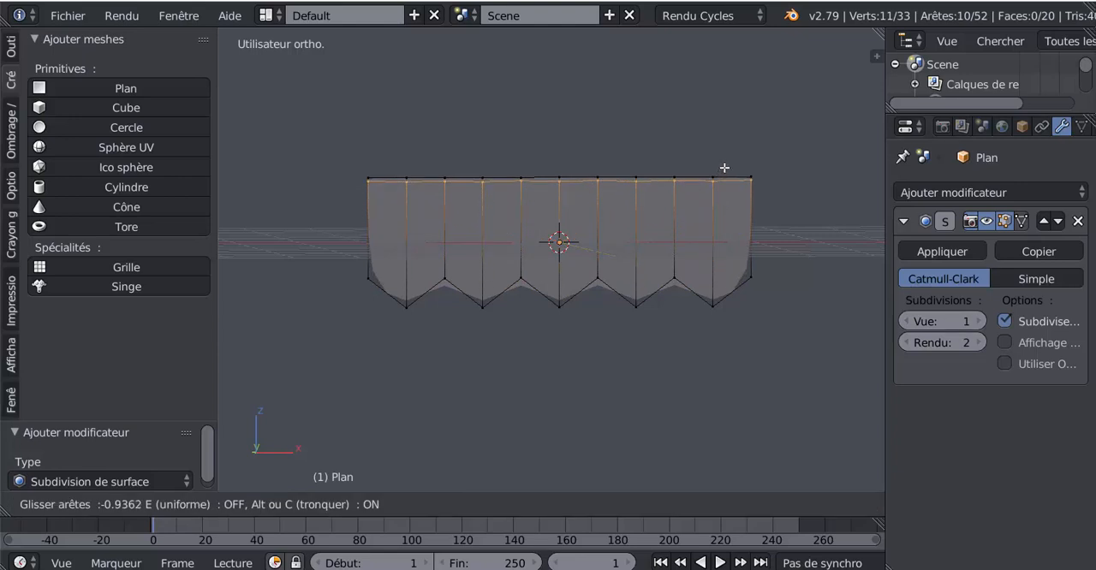
{"action": "left_click", "coordinate": [724, 170]}
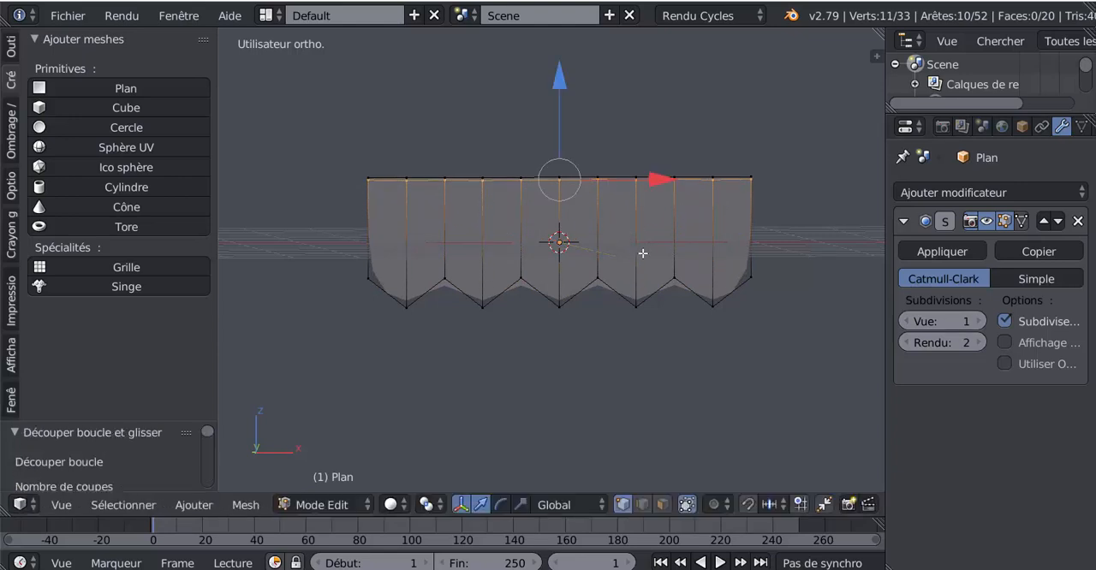
Add five evenly spaced horizontal loop cuts across the sail in Edit Mode, leaving them centred
{"action": "key", "text": "Tab"}
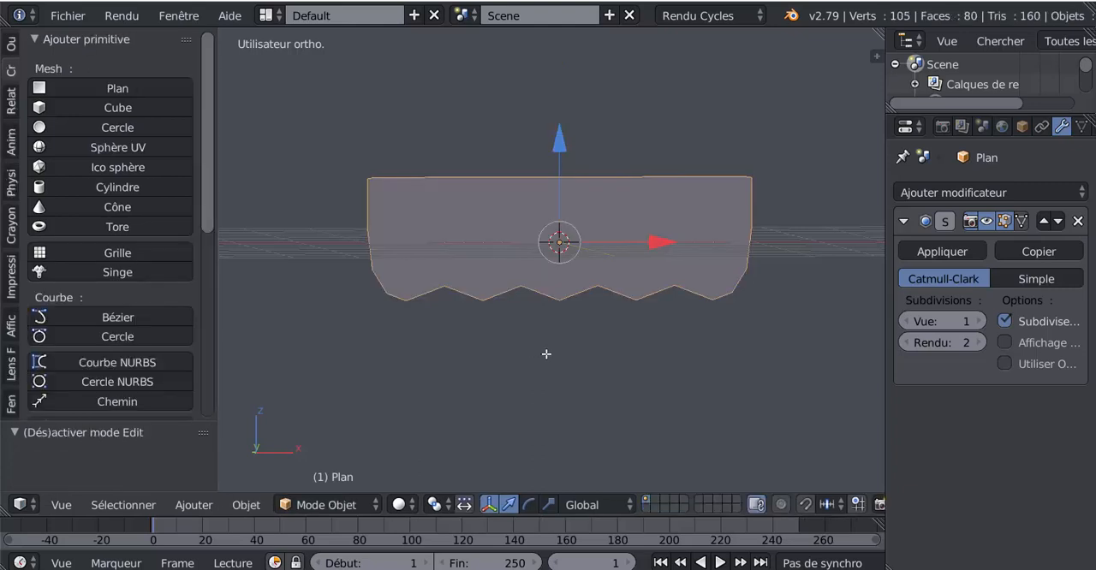
{"action": "key", "text": "Tab"}
{"action": "middle_click_drag", "start_coordinate": [558, 360], "coordinate": [511, 352]}
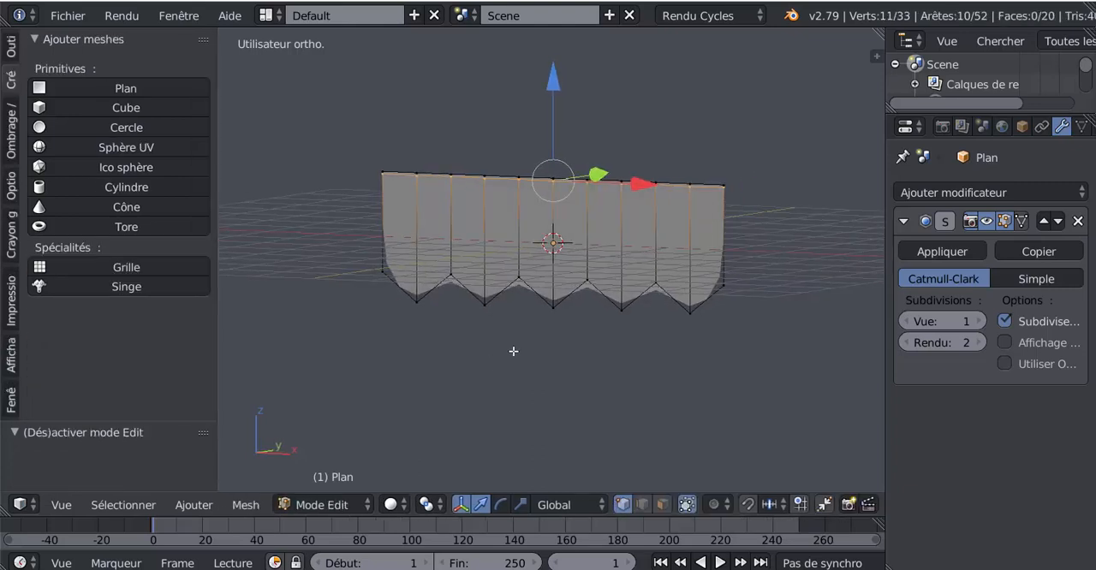
{"action": "key", "text": "ctrl+r"}
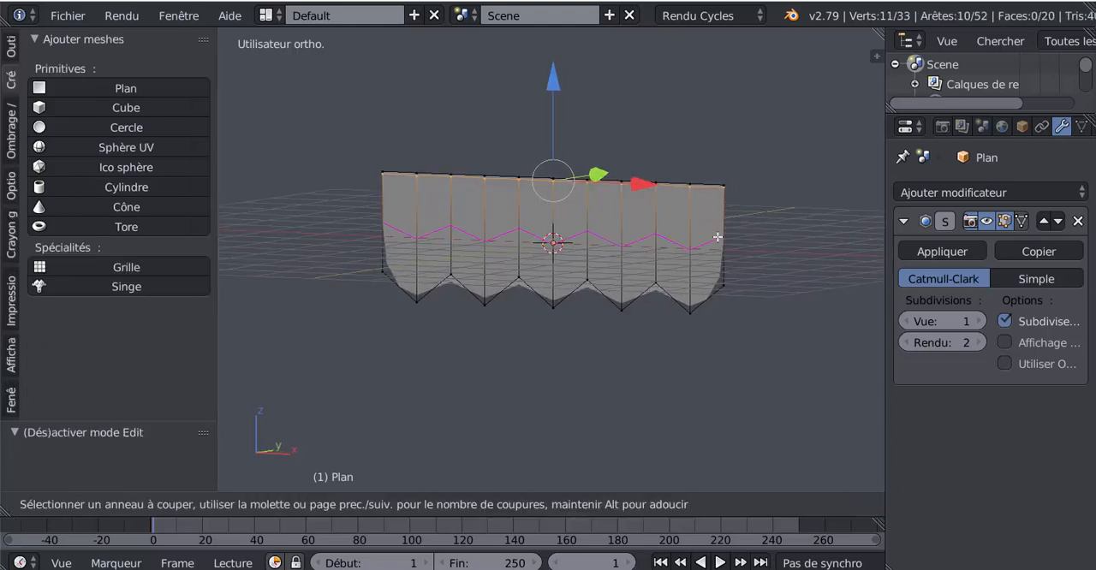
{"action": "scroll", "coordinate": [718, 236], "scroll_direction": "up", "scroll_amount": 4}
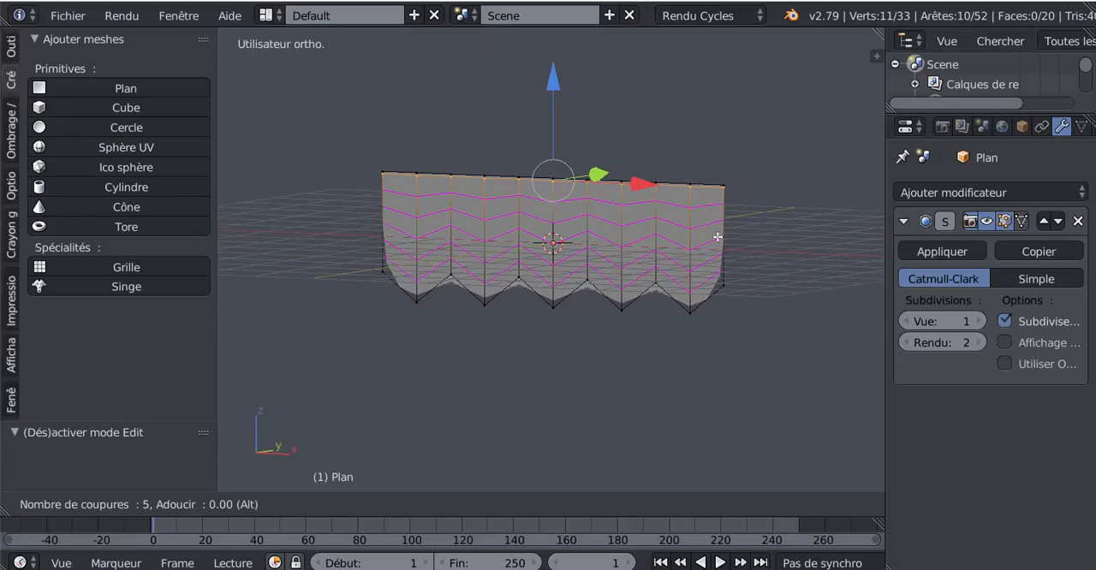
{"action": "left_click", "coordinate": [717, 236]}
{"action": "right_click", "coordinate": [718, 238]}
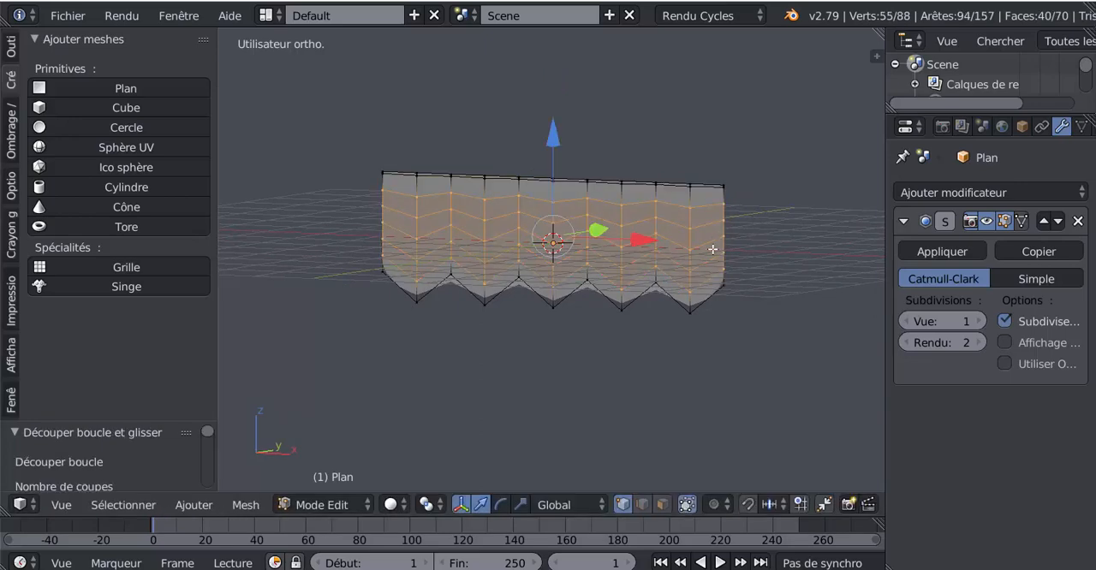
Select every other of the five new horizontal edge loops and move them together along Y to form horizontal folds
{"action": "middle_click_drag", "start_coordinate": [609, 383], "coordinate": [572, 389]}
{"action": "scroll", "coordinate": [571, 391], "scroll_direction": "up", "scroll_amount": 3}
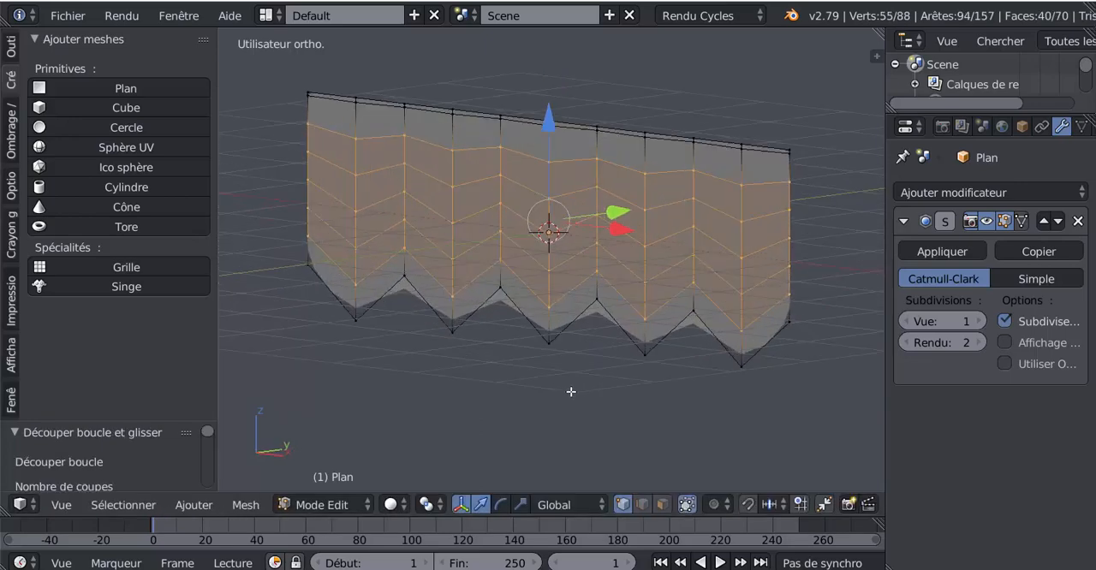
{"action": "right_click", "coordinate": [610, 293], "text": "alt"}
{"action": "right_click", "coordinate": [632, 241], "text": "alt+shift"}
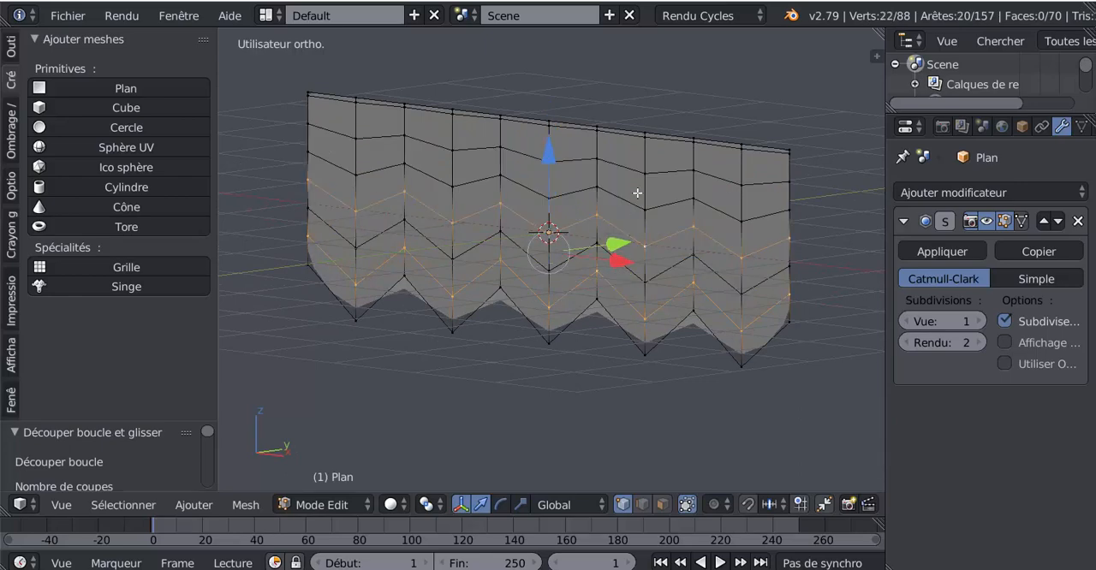
{"action": "right_click", "coordinate": [639, 192], "text": "alt+shift"}
{"action": "middle_click_drag", "start_coordinate": [572, 385], "coordinate": [540, 399]}
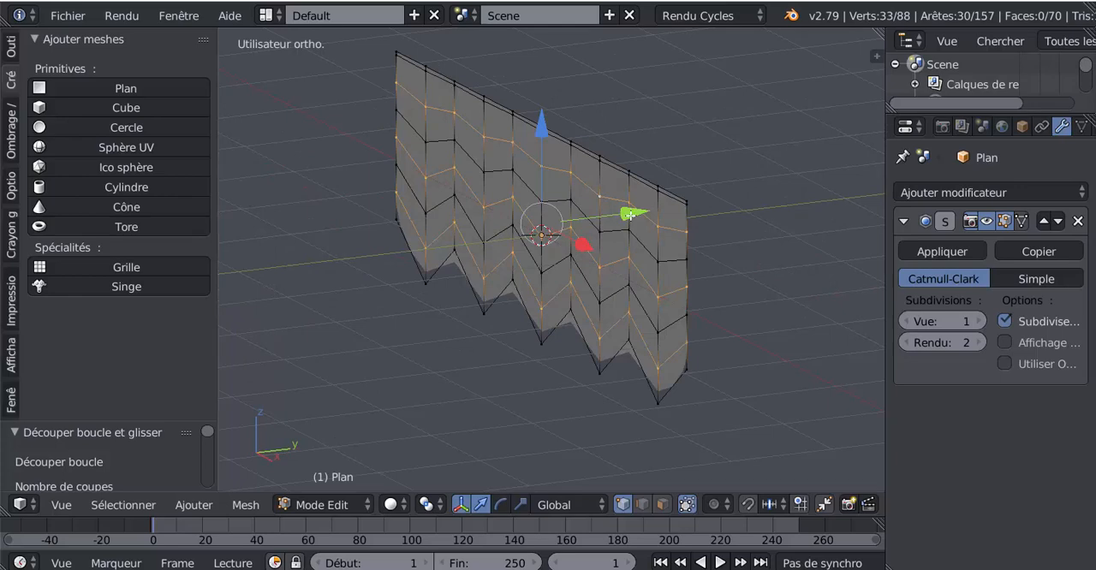
{"action": "left_click_drag", "start_coordinate": [630, 215], "coordinate": [619, 230]}
{"action": "key", "text": "Tab"}
{"action": "middle_click_drag", "start_coordinate": [459, 397], "coordinate": [566, 386]}
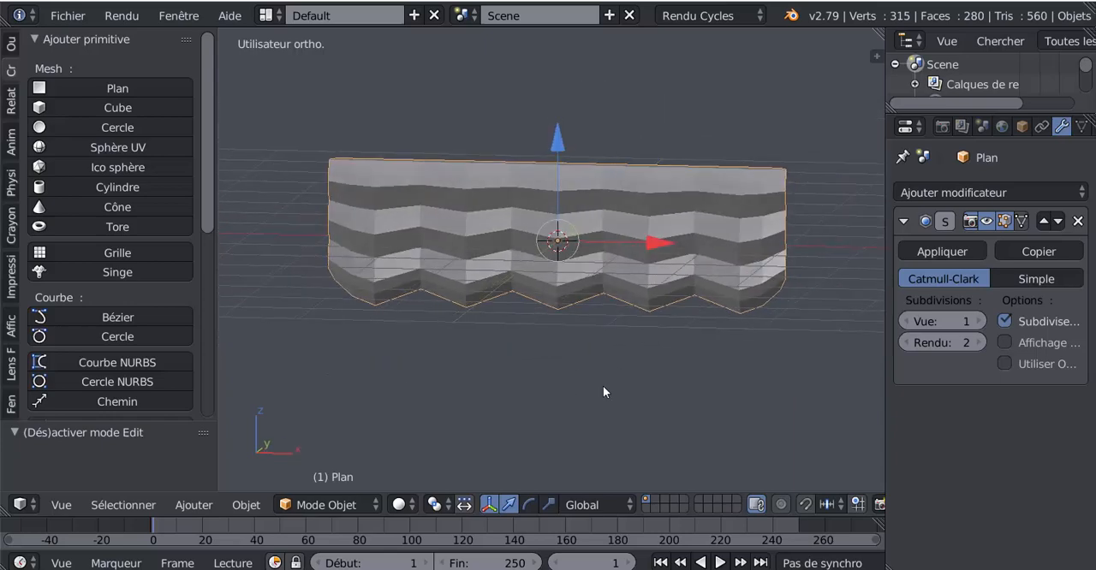
Select all vertices along the sail's two side edges and scale them along Z to about 0.134
{"action": "key", "text": "Tab"}
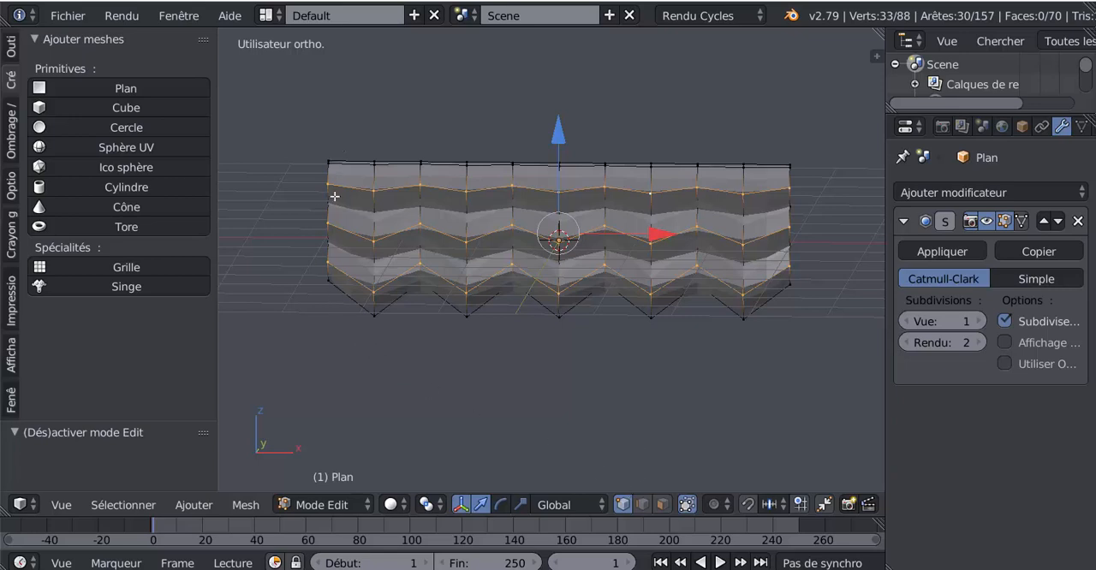
{"action": "key", "text": "a"}
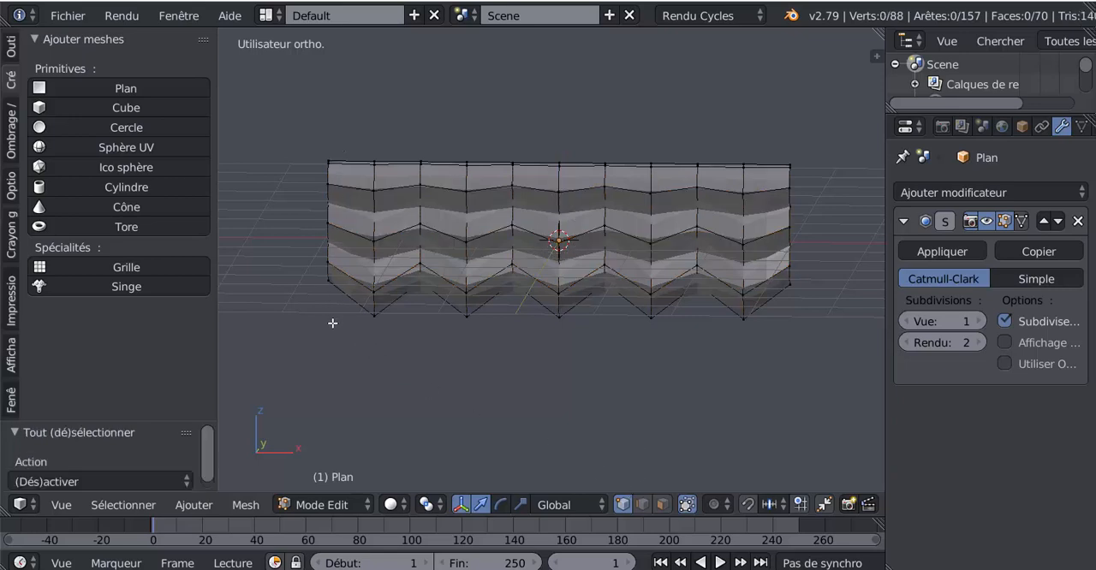
{"action": "key", "text": "z"}
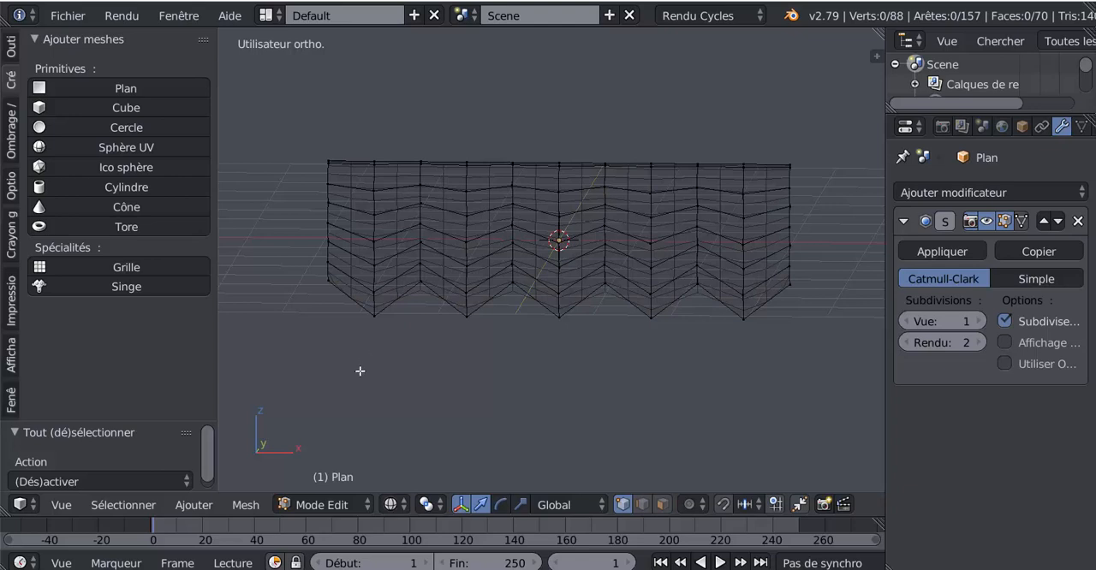
{"action": "key", "text": "c"}
{"action": "mouse_move", "coordinate": [324, 140]}
{"action": "left_mouse_down"}
{"action": "mouse_move", "coordinate": [308, 317]}
{"action": "mouse_move", "coordinate": [328, 127]}
{"action": "mouse_move", "coordinate": [313, 359]}
{"action": "left_mouse_up"}
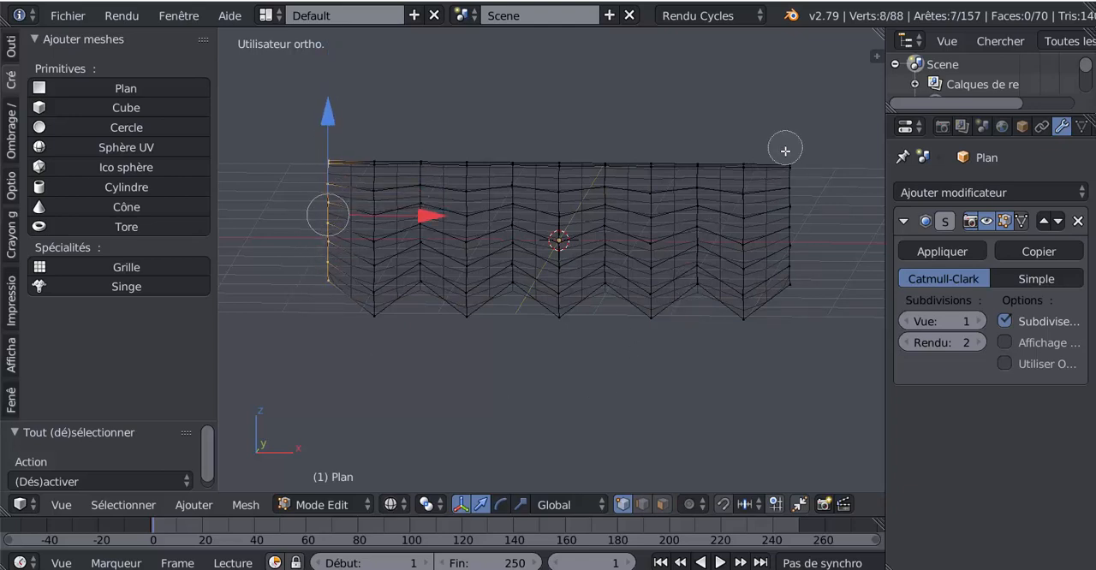
{"action": "left_click_drag", "start_coordinate": [785, 149], "coordinate": [787, 325]}
{"action": "right_click", "coordinate": [762, 351]}
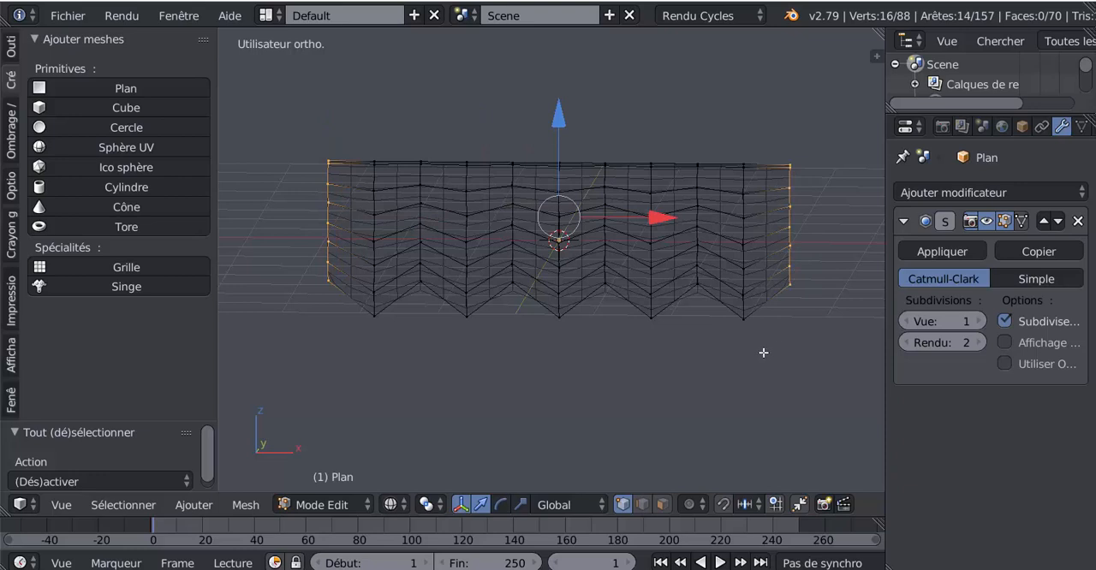
{"action": "left_click", "coordinate": [520, 505]}
{"action": "left_click_drag", "start_coordinate": [558, 112], "coordinate": [562, 203]}
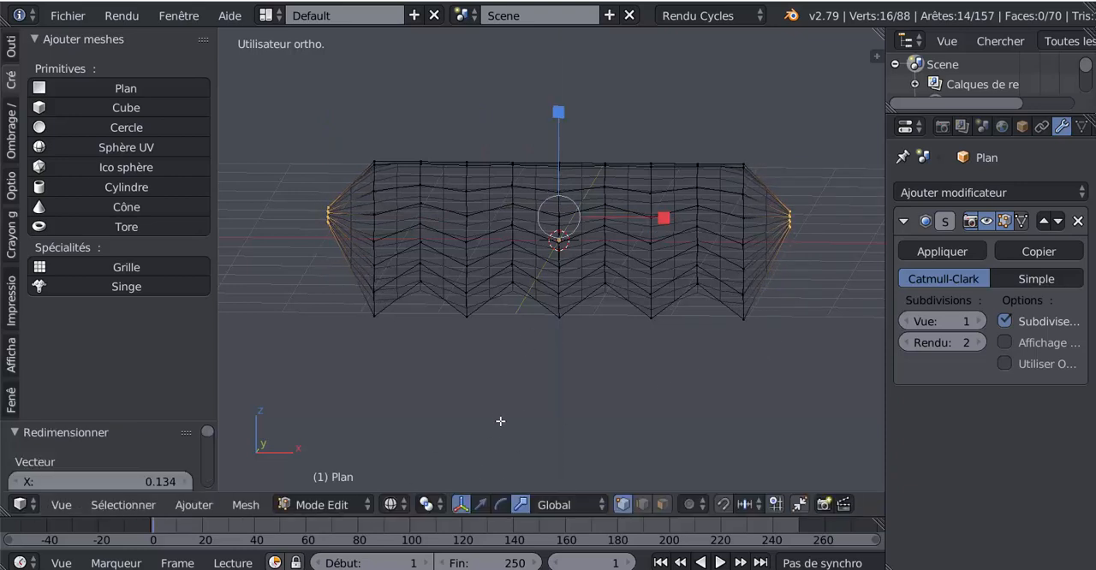
Move the gathered side vertices up along Z until they are level with the sail's upper edge
{"action": "left_click", "coordinate": [480, 505]}
{"action": "left_click_drag", "start_coordinate": [558, 120], "coordinate": [570, 73]}
{"action": "key", "text": "Tab"}
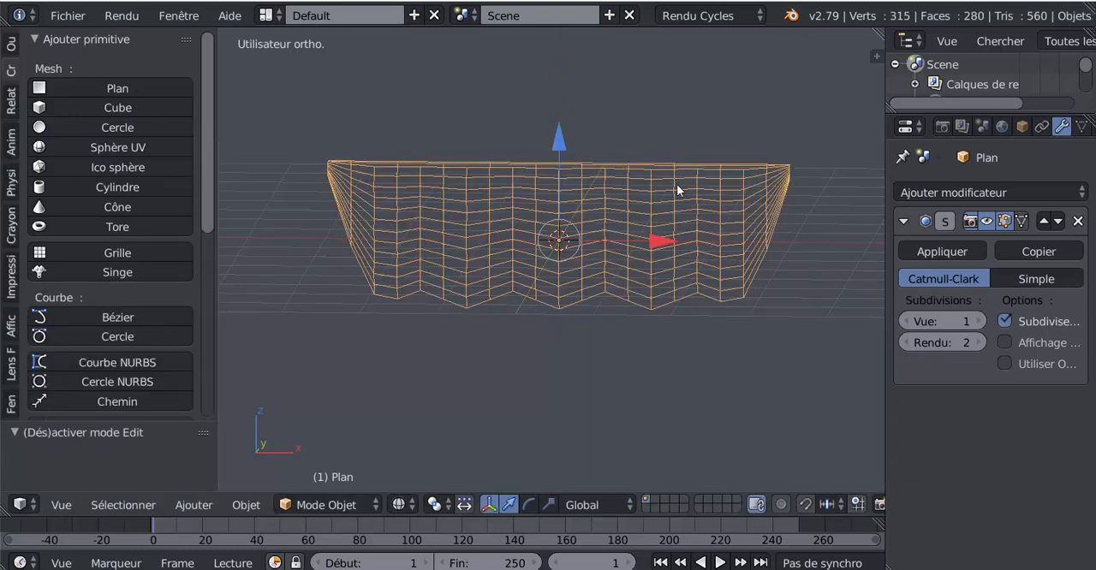
{"action": "key", "text": "z"}
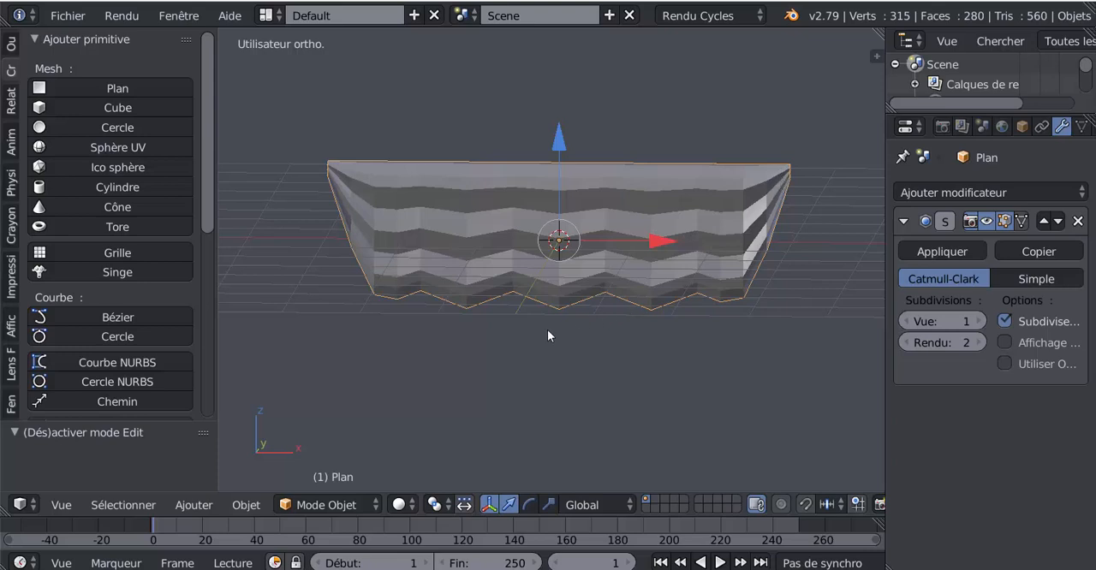
{"action": "mouse_move", "coordinate": [547, 331]}
{"action": "middle_mouse_down"}
{"action": "mouse_move", "coordinate": [621, 327]}
{"action": "mouse_move", "coordinate": [542, 322]}
{"action": "middle_mouse_up"}
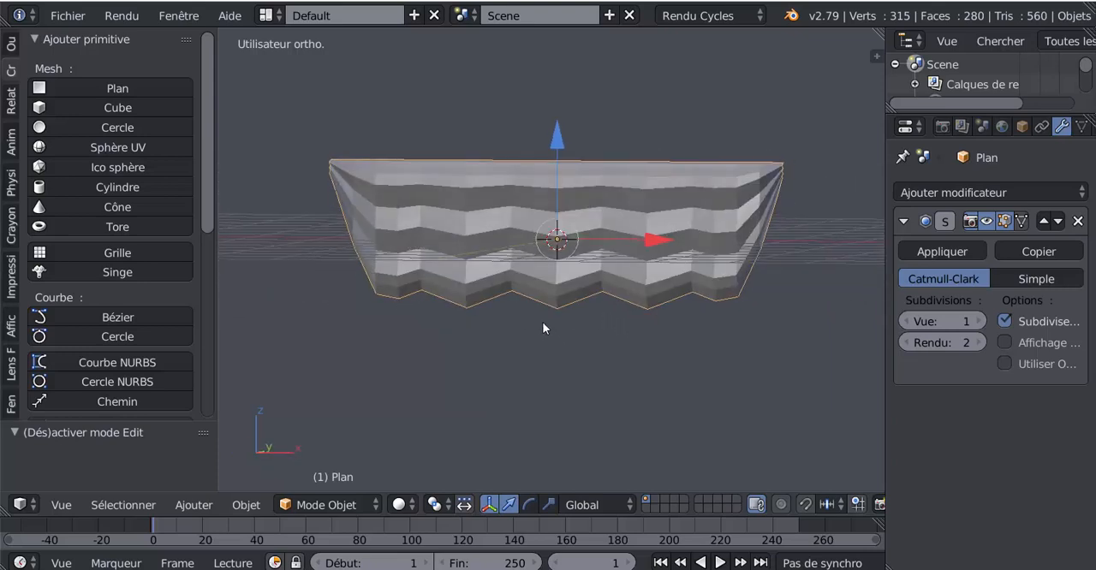
In Object Mode, scale the whole sail along Z to about half its height
{"action": "key", "text": "Tab"}
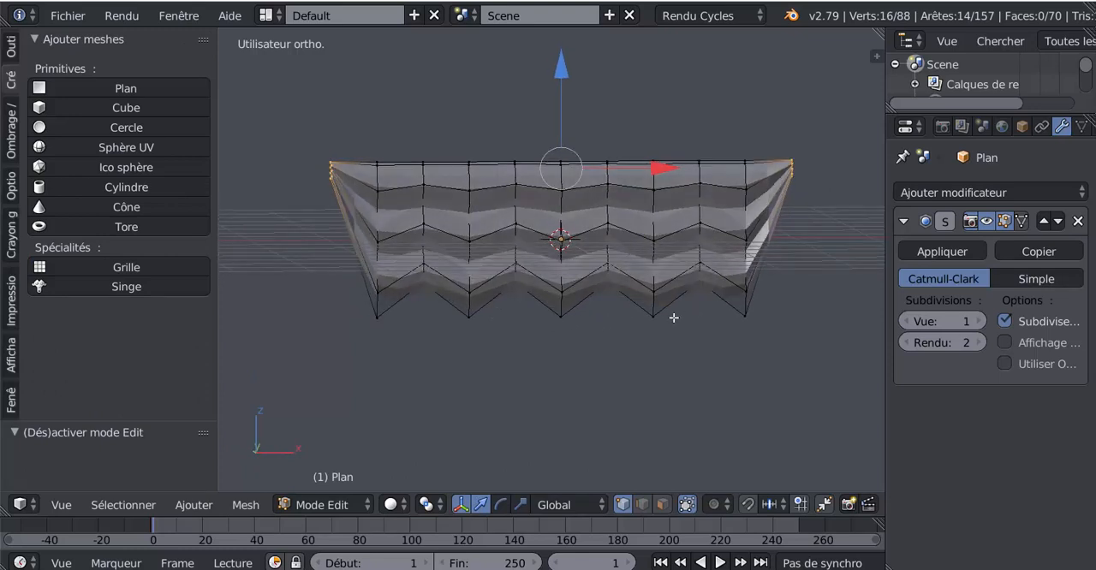
{"action": "key", "text": "Tab"}
{"action": "left_click", "coordinate": [549, 504]}
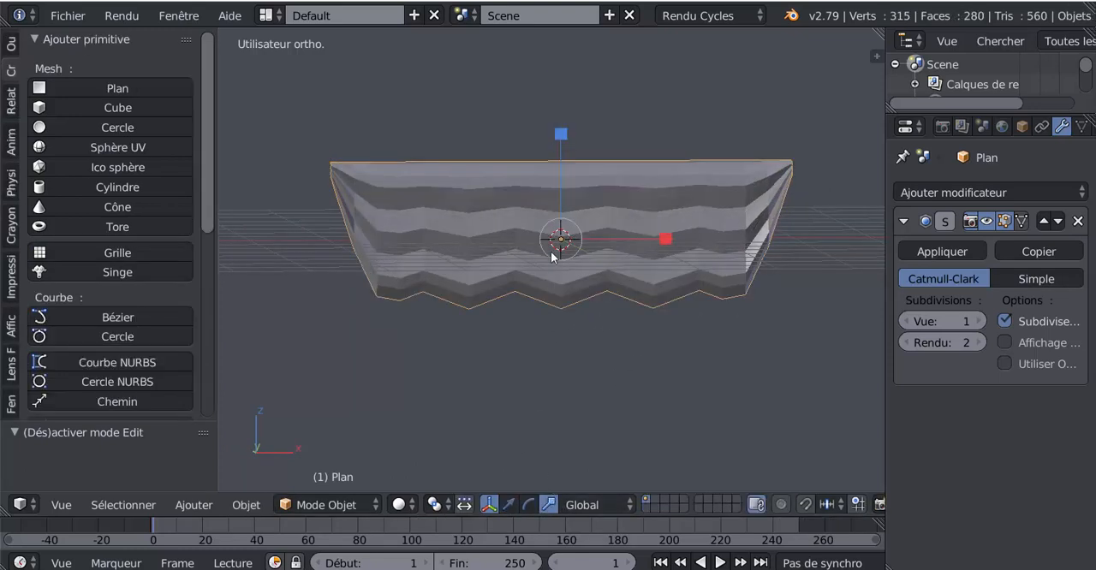
{"action": "left_click_drag", "start_coordinate": [556, 132], "coordinate": [565, 186]}
{"action": "key", "text": "Tab"}
{"action": "middle_click_drag", "start_coordinate": [574, 229], "coordinate": [601, 180]}
{"action": "scroll", "coordinate": [525, 240], "scroll_direction": "up", "scroll_amount": 2}
{"action": "key", "text": "Tab"}
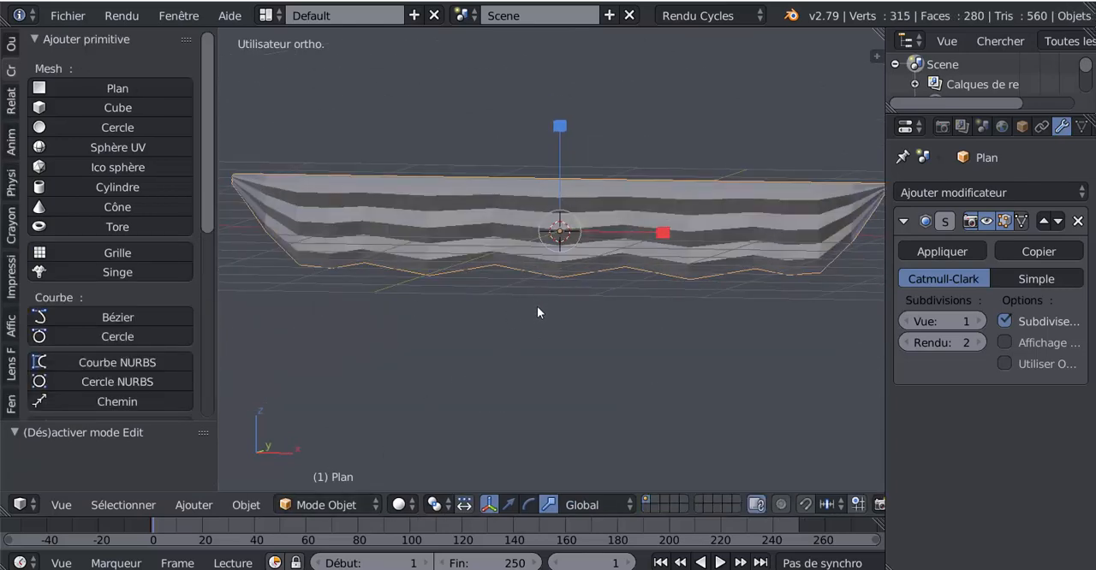
{"action": "middle_click_drag", "start_coordinate": [579, 283], "coordinate": [552, 289]}
{"action": "scroll", "coordinate": [565, 291], "scroll_direction": "up", "scroll_amount": 2}
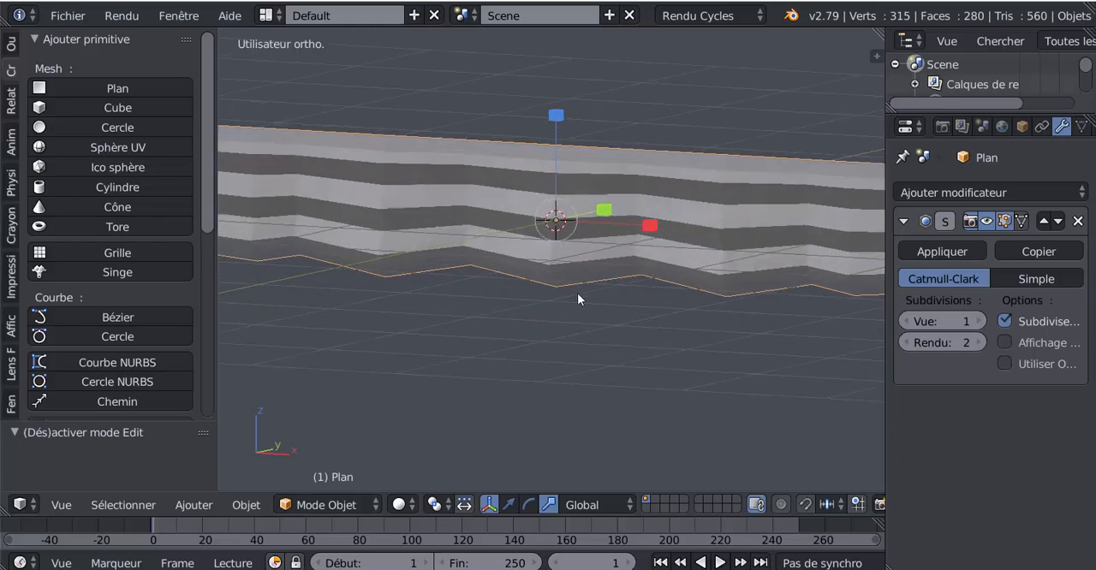
In front view and Edit Mode, add a vertical loop cut just right of the leftmost raised notch in the lower edge
{"action": "key", "text": "Tab"}
{"action": "scroll", "coordinate": [590, 294], "scroll_direction": "down", "scroll_amount": 4}
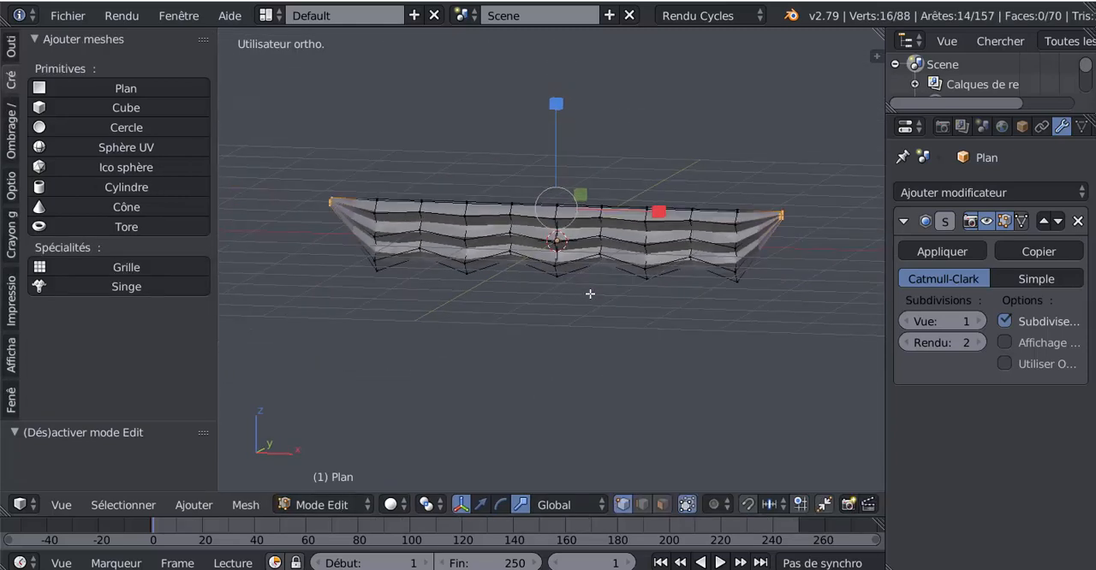
{"action": "key", "text": "KP_1"}
{"action": "middle_click_drag", "start_coordinate": [452, 313], "coordinate": [533, 327], "text": "shift"}
{"action": "scroll", "coordinate": [562, 284], "scroll_direction": "up", "scroll_amount": 2}
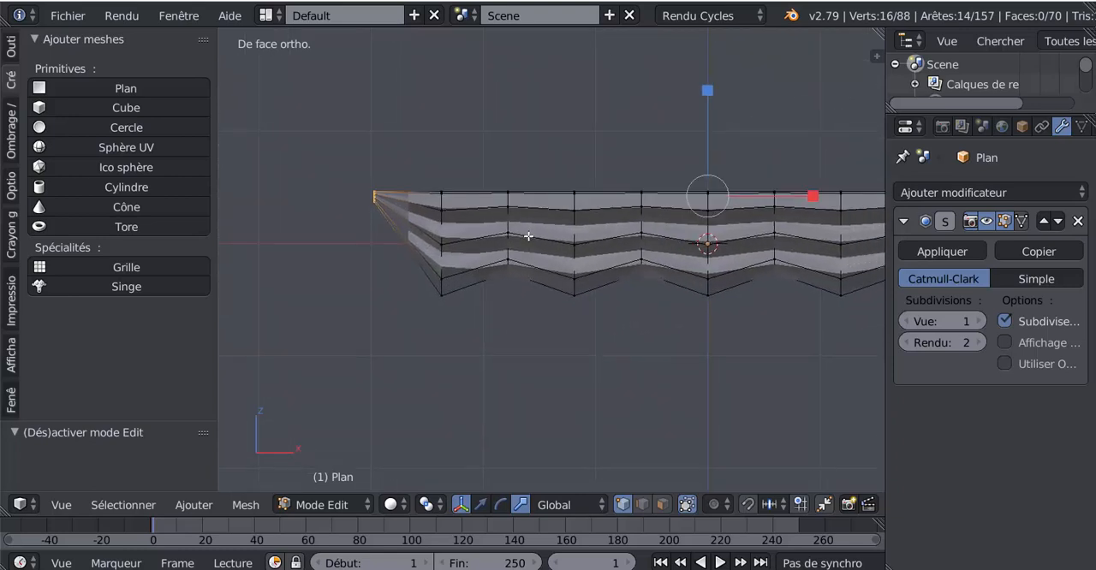
{"action": "key", "text": "ctrl+r"}
{"action": "left_click", "coordinate": [525, 233]}
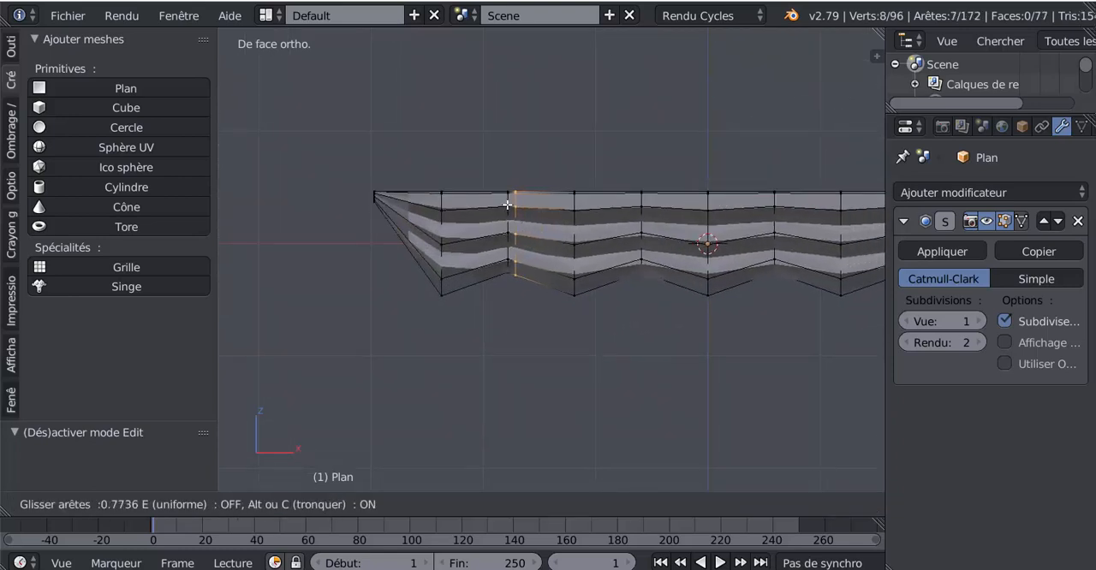
{"action": "left_click", "coordinate": [507, 203]}
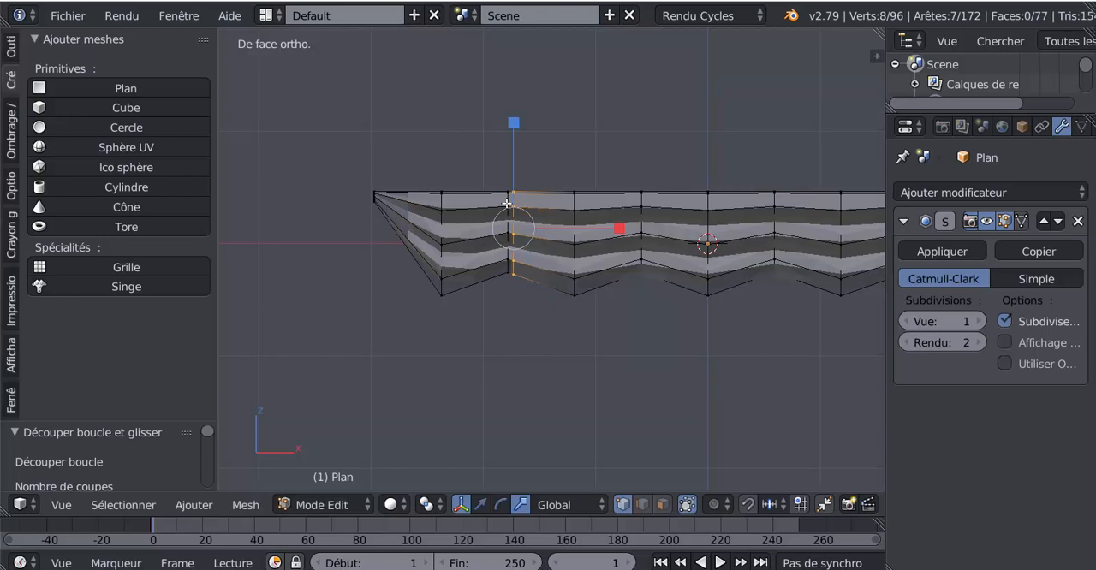
Add a vertical loop cut just left of both the second and the third raised notch, counted from the sail's left end
{"action": "key", "text": "ctrl+r"}
{"action": "left_click", "coordinate": [611, 271]}
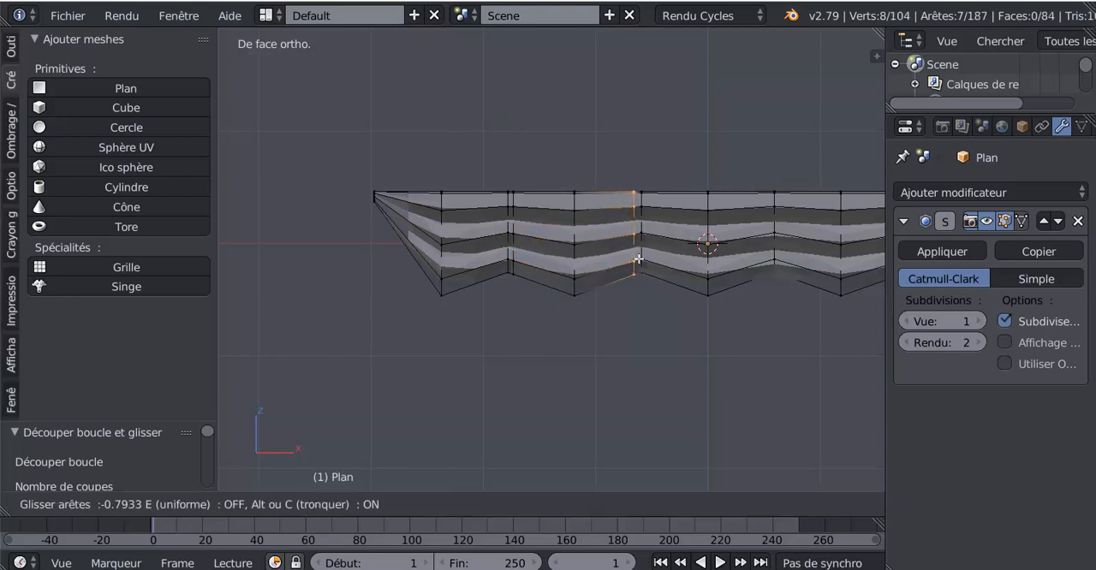
{"action": "left_click", "coordinate": [651, 262]}
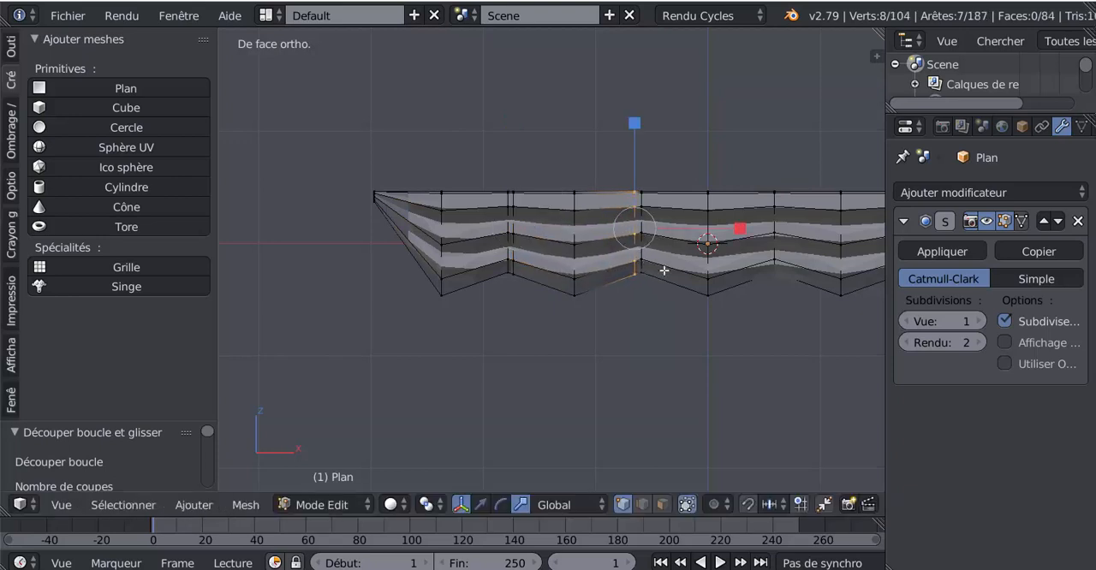
{"action": "key", "text": "ctrl+r"}
{"action": "left_click", "coordinate": [760, 296]}
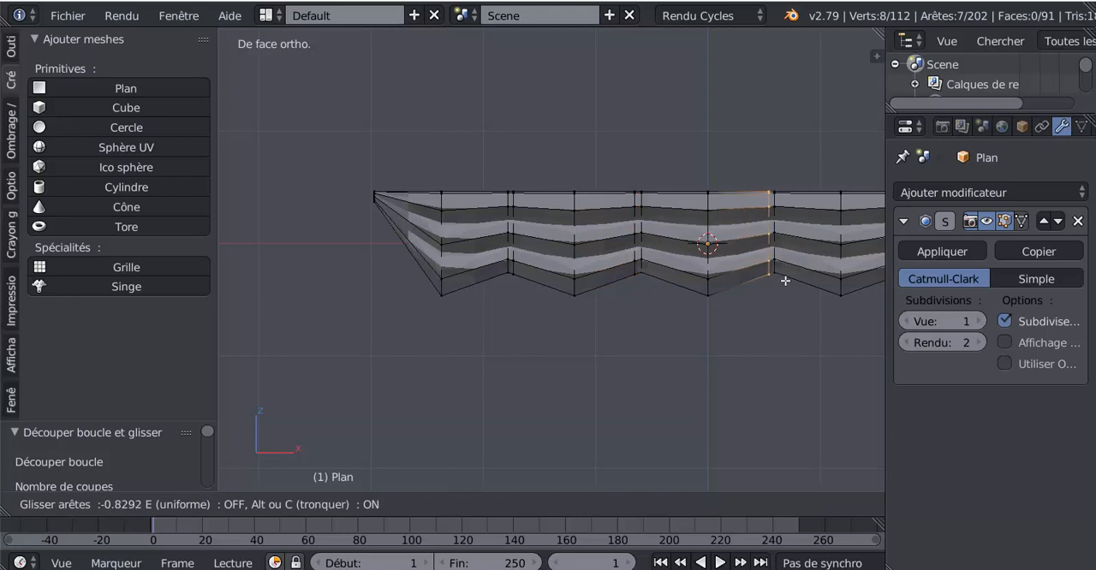
{"action": "left_click", "coordinate": [785, 281]}
Slide the loop cut beside the third raised notch slightly away from it, by a factor of -0.060
{"action": "middle_click_drag", "start_coordinate": [774, 329], "coordinate": [696, 336], "text": "shift"}
{"action": "scroll", "coordinate": [668, 303], "scroll_direction": "up", "scroll_amount": 2}
{"action": "key", "text": "g"}
{"action": "key", "text": "g"}
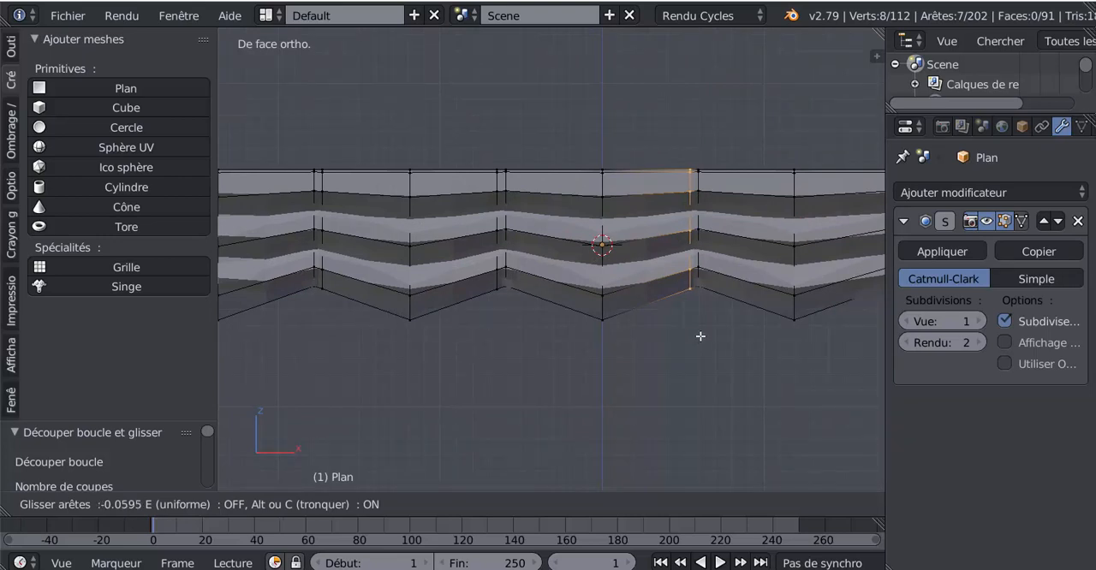
{"action": "left_click", "coordinate": [699, 335]}
Add a vertical loop cut just left of the fourth raised notch, near the sail's right end
{"action": "middle_click_drag", "start_coordinate": [748, 350], "coordinate": [617, 366], "text": "shift"}
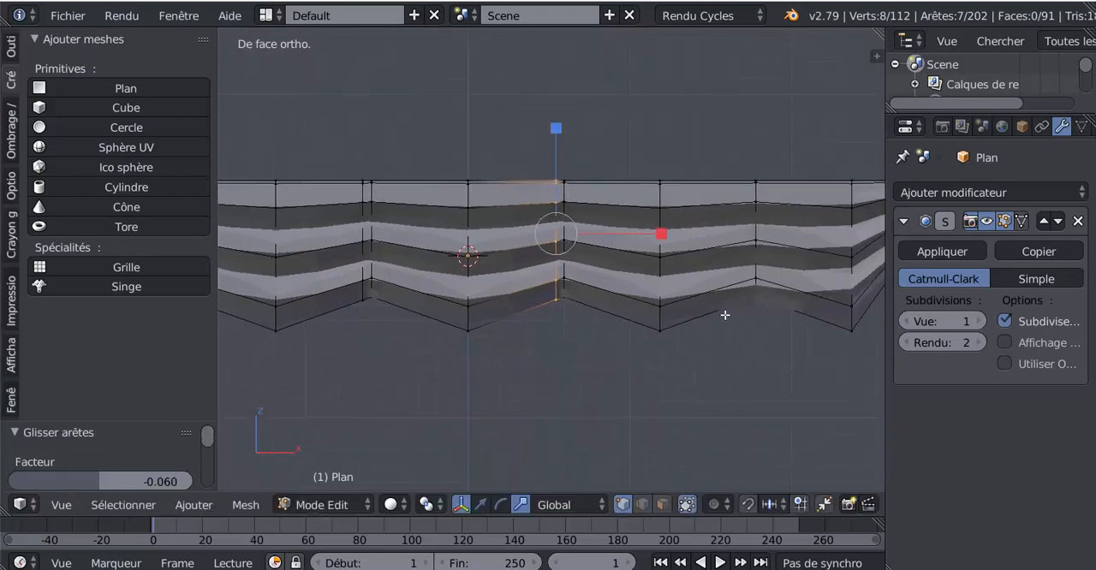
{"action": "key", "text": "ctrl+r"}
{"action": "left_click", "coordinate": [728, 311]}
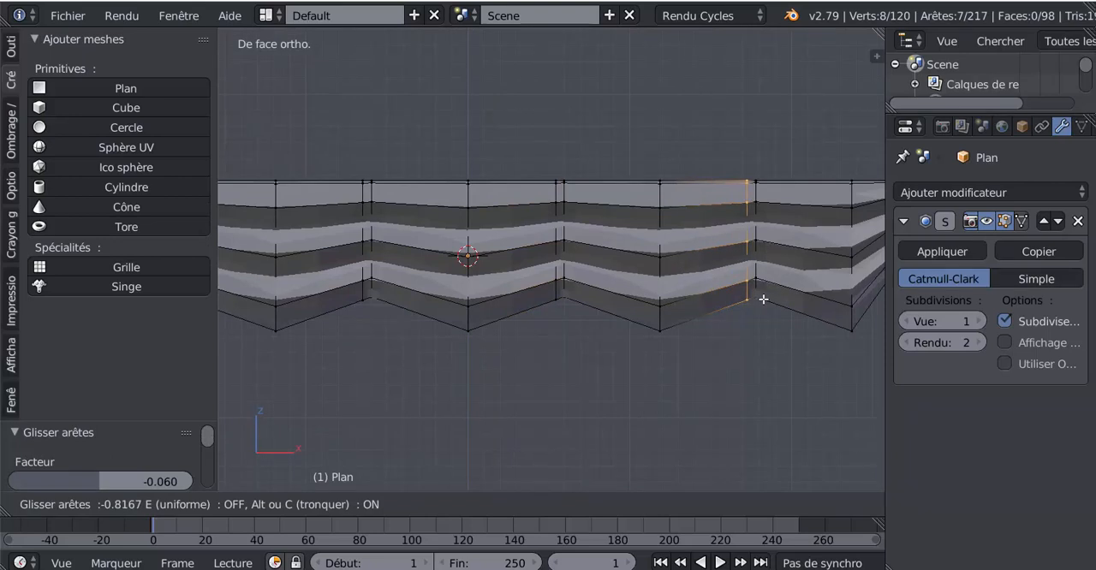
{"action": "left_click", "coordinate": [763, 301]}
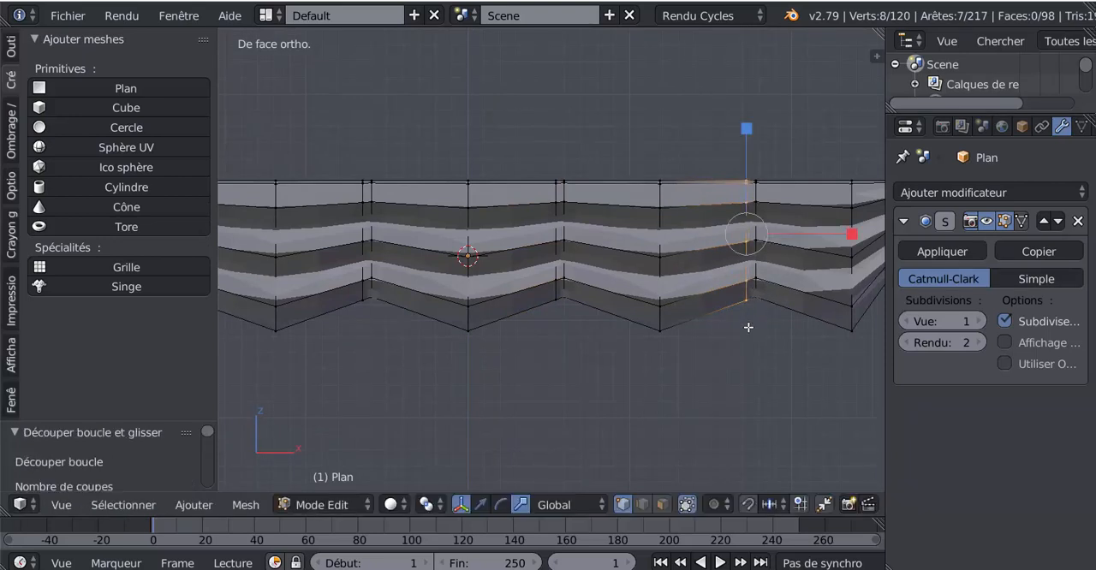
{"action": "scroll", "coordinate": [749, 327], "scroll_direction": "down", "scroll_amount": 2}
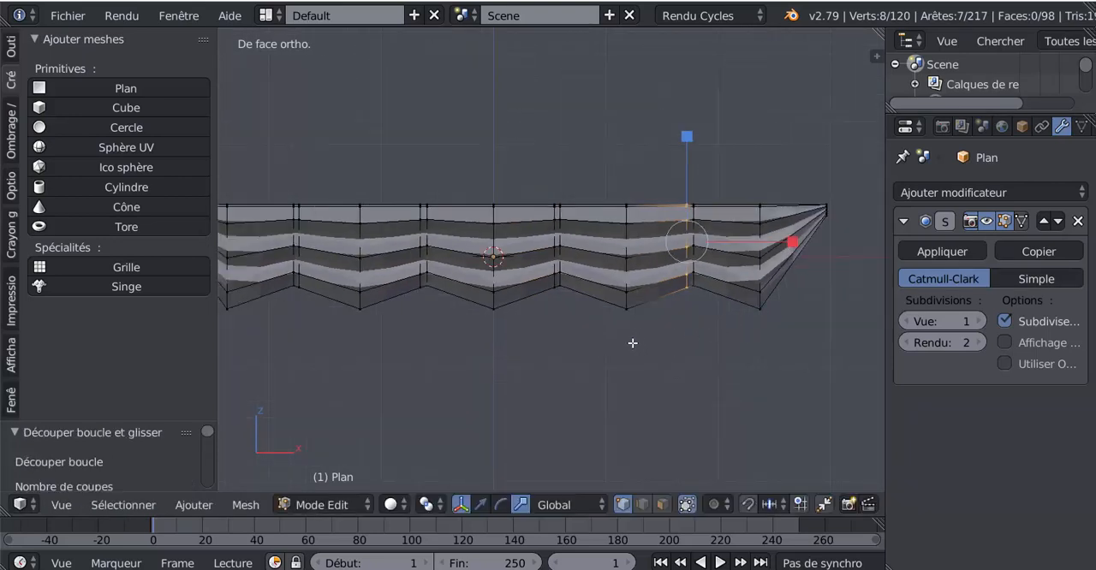
{"action": "scroll", "coordinate": [456, 301], "scroll_direction": "down", "scroll_amount": 1}
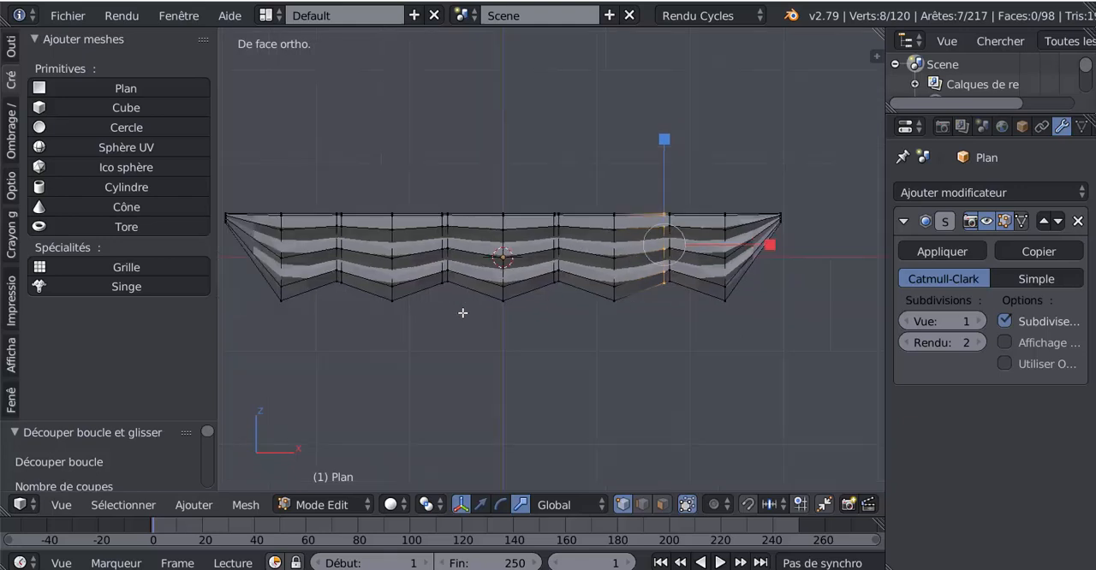
In face select mode, select the four narrow vertical face loops at the raised notches of the sail's lower edge
{"action": "scroll", "coordinate": [651, 322], "scroll_direction": "up", "scroll_amount": 3}
{"action": "left_click", "coordinate": [662, 504]}
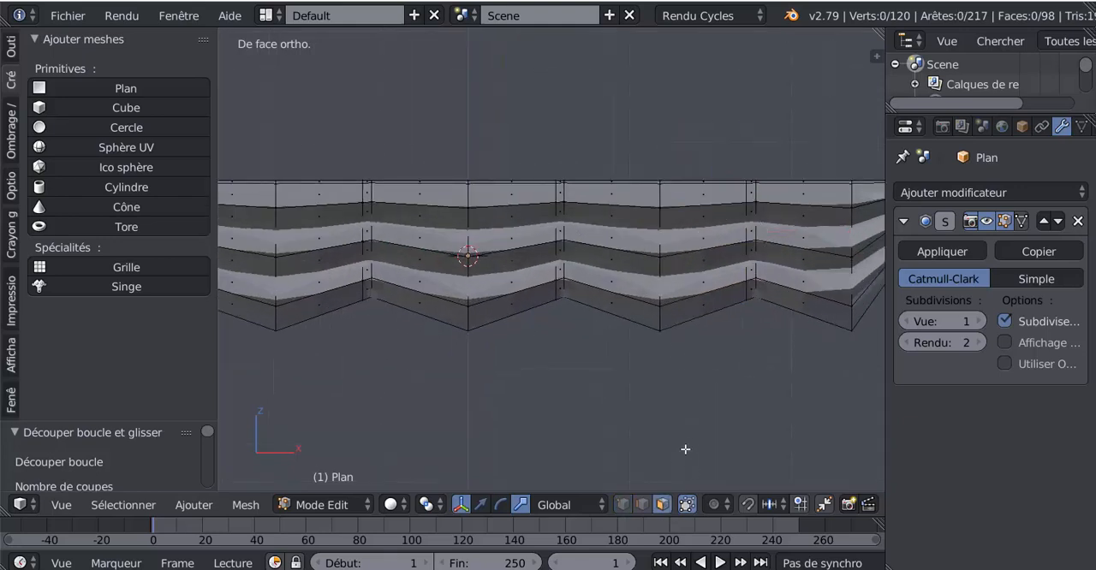
{"action": "right_click", "coordinate": [750, 241], "text": "alt"}
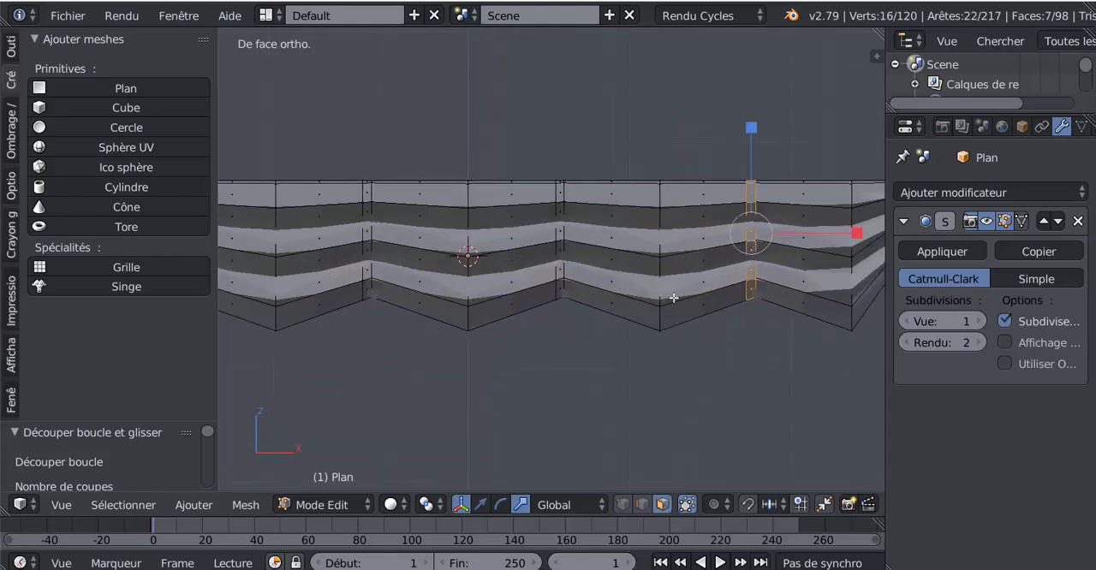
{"action": "right_click", "coordinate": [557, 245], "text": "alt+shift"}
{"action": "key", "text": "ctrl+z"}
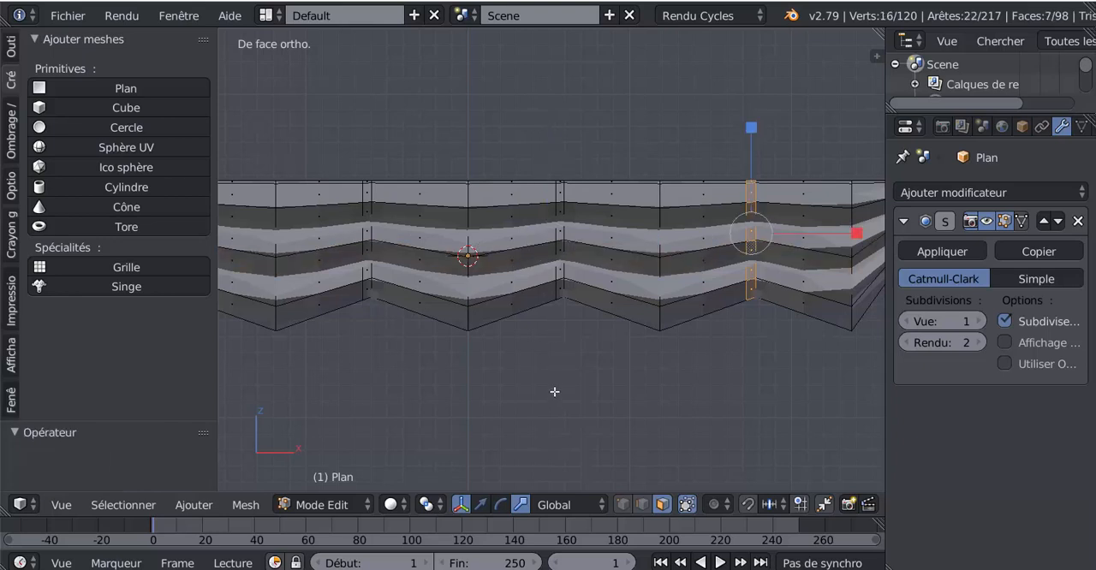
{"action": "right_click", "coordinate": [562, 240], "text": "alt+shift"}
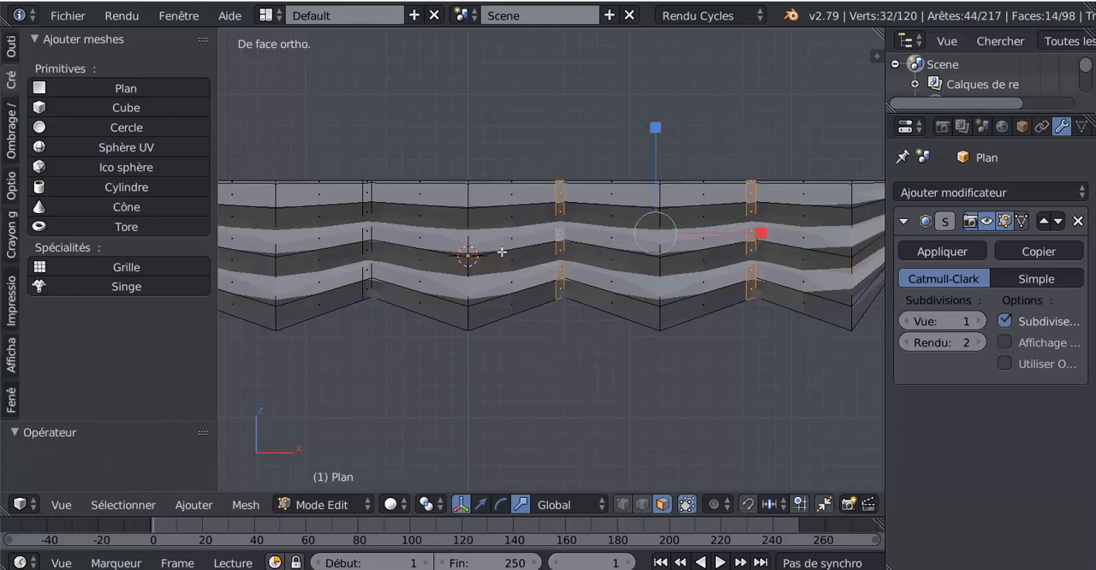
{"action": "right_click", "coordinate": [368, 241], "text": "alt+shift"}
{"action": "middle_click_drag", "start_coordinate": [501, 364], "coordinate": [643, 386], "text": "shift"}
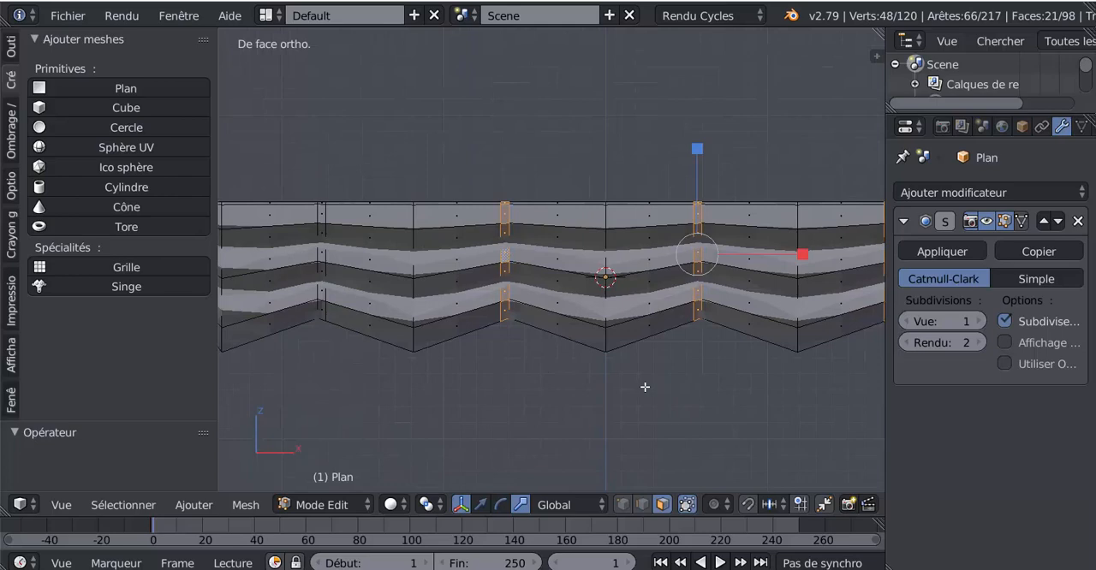
{"action": "right_click", "coordinate": [326, 261], "text": "alt+shift"}
{"action": "middle_click_drag", "start_coordinate": [344, 358], "coordinate": [544, 390], "text": "shift"}
{"action": "scroll", "coordinate": [676, 383], "scroll_direction": "down", "scroll_amount": 3}
{"action": "scroll", "coordinate": [1043, 136], "scroll_direction": "down", "scroll_amount": 2}
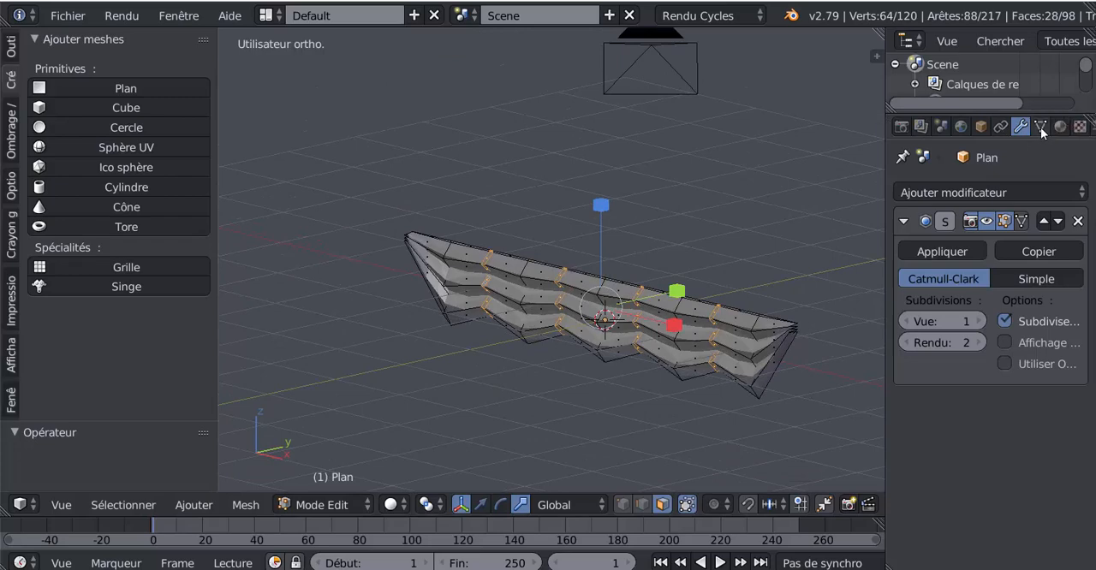
Create a vertex group on the sail mesh and assign the four selected face loops to it with weight 1.000
{"action": "left_click", "coordinate": [1041, 134]}
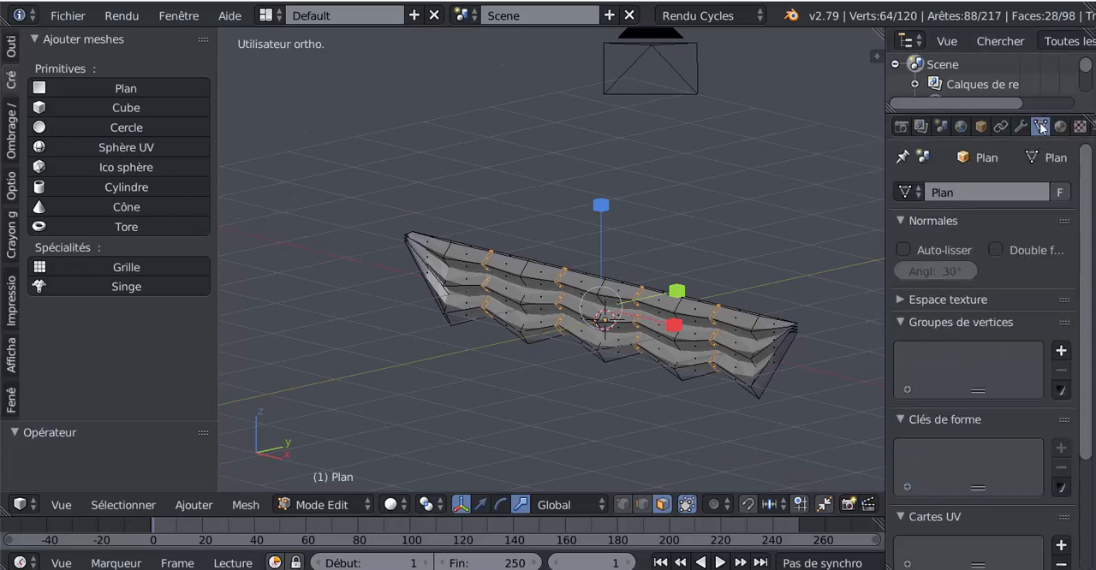
{"action": "left_click", "coordinate": [1060, 352]}
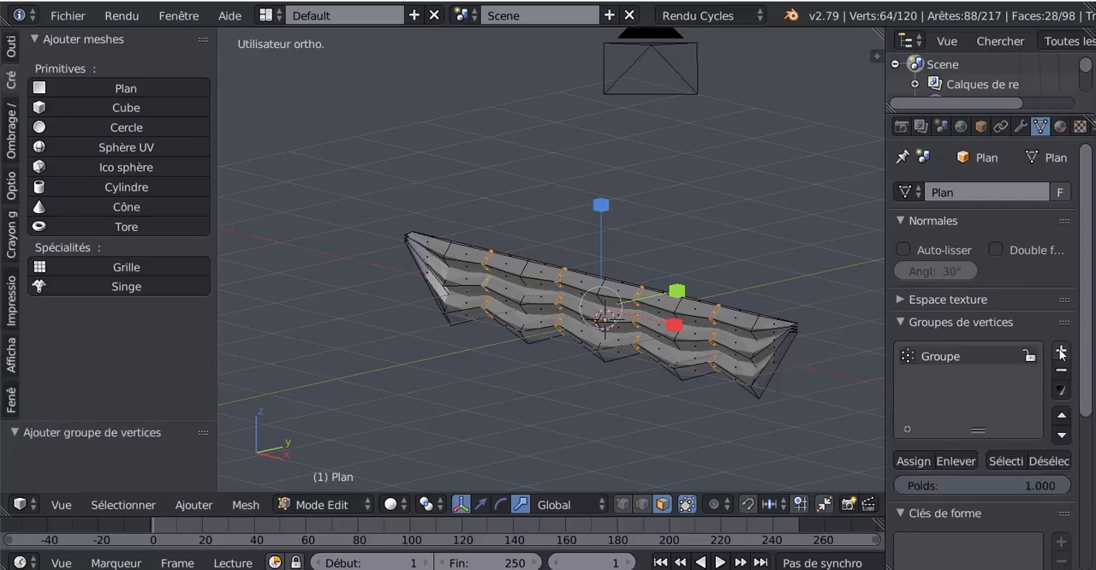
{"action": "left_click", "coordinate": [907, 460]}
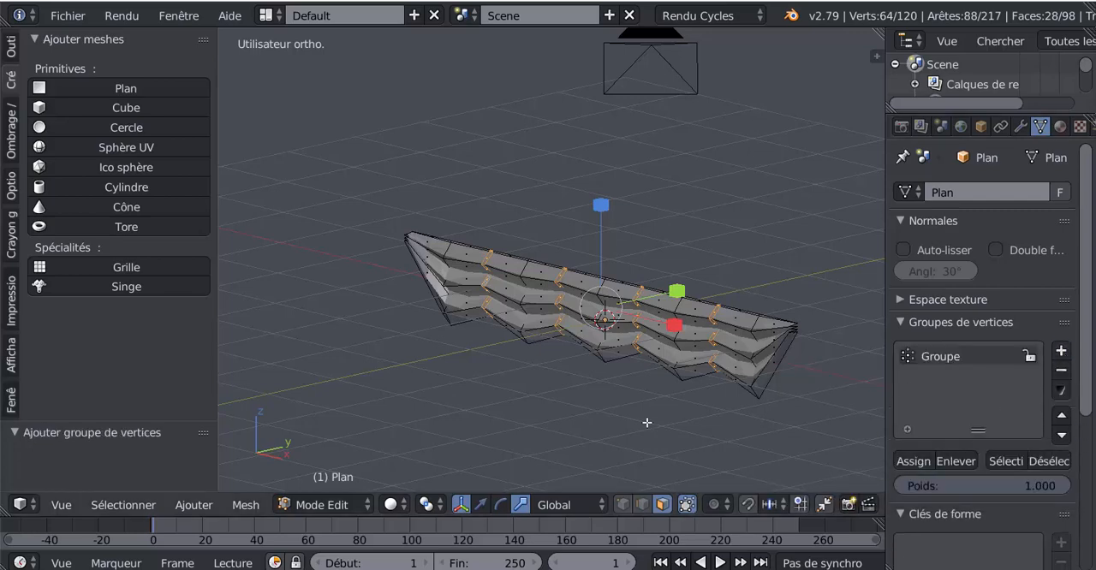
Clear the selection and check the vertex group by selecting and deselecting its faces, leaving the group selected
{"action": "key", "text": "a"}
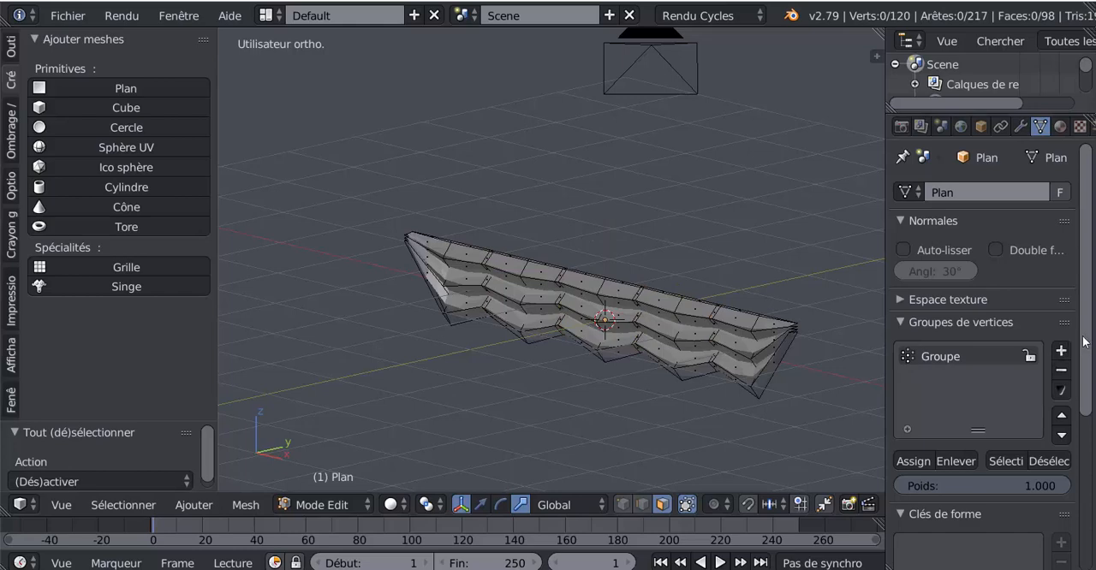
{"action": "scroll", "coordinate": [720, 413], "scroll_direction": "up", "scroll_amount": 3}
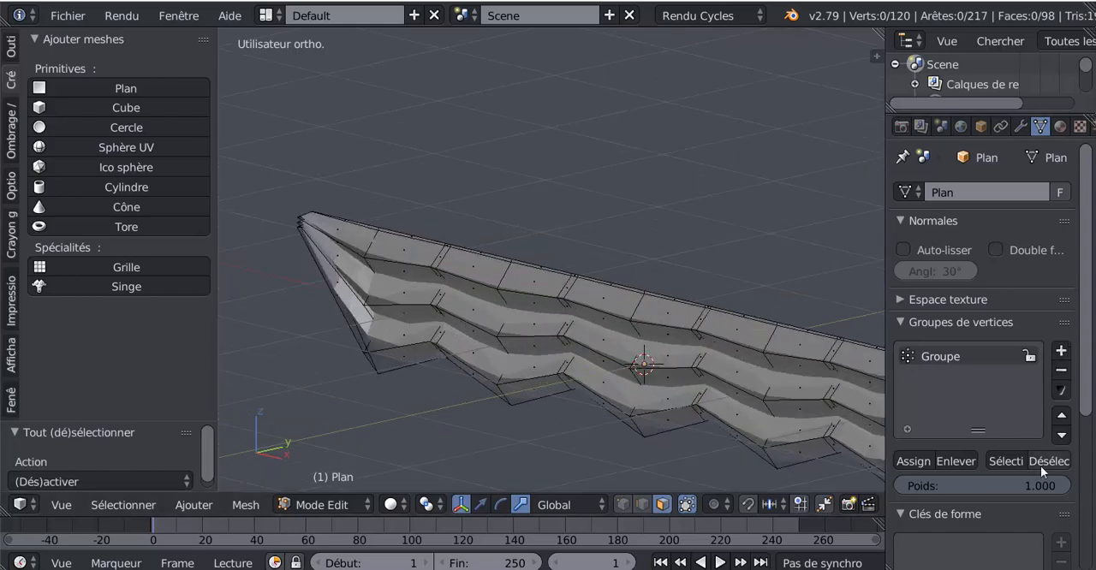
{"action": "left_click", "coordinate": [1008, 461]}
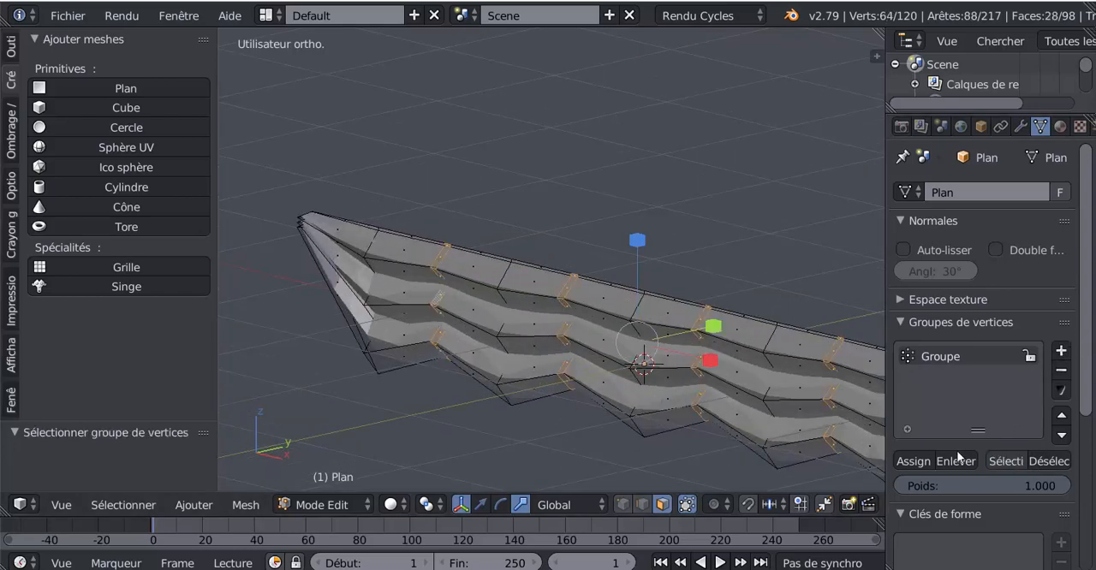
{"action": "left_click_drag", "start_coordinate": [882, 396], "coordinate": [776, 396]}
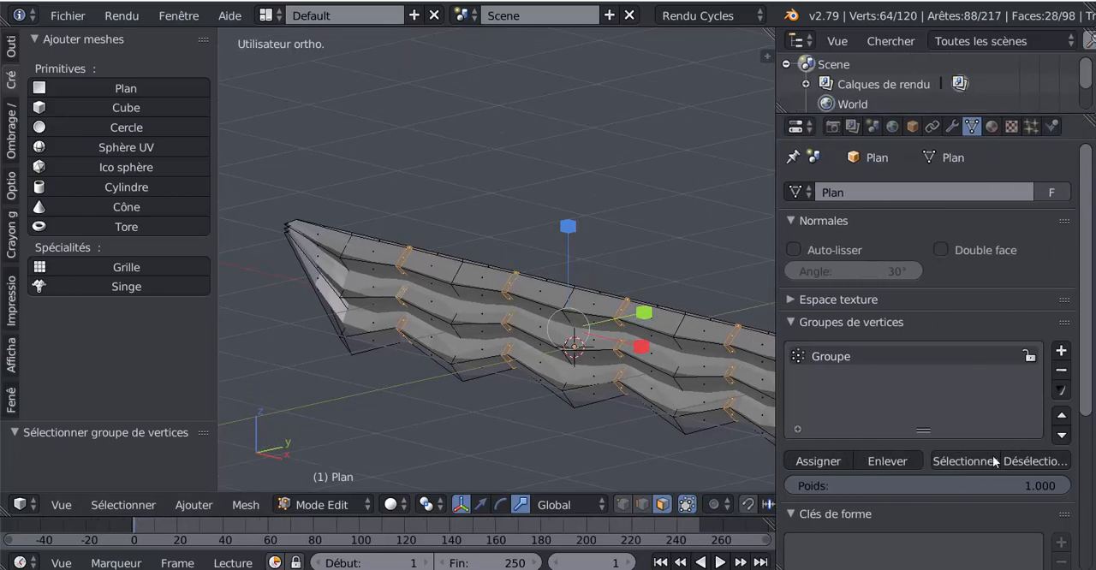
{"action": "left_click", "coordinate": [1005, 461]}
{"action": "left_click", "coordinate": [978, 463]}
{"action": "left_click", "coordinate": [1021, 457]}
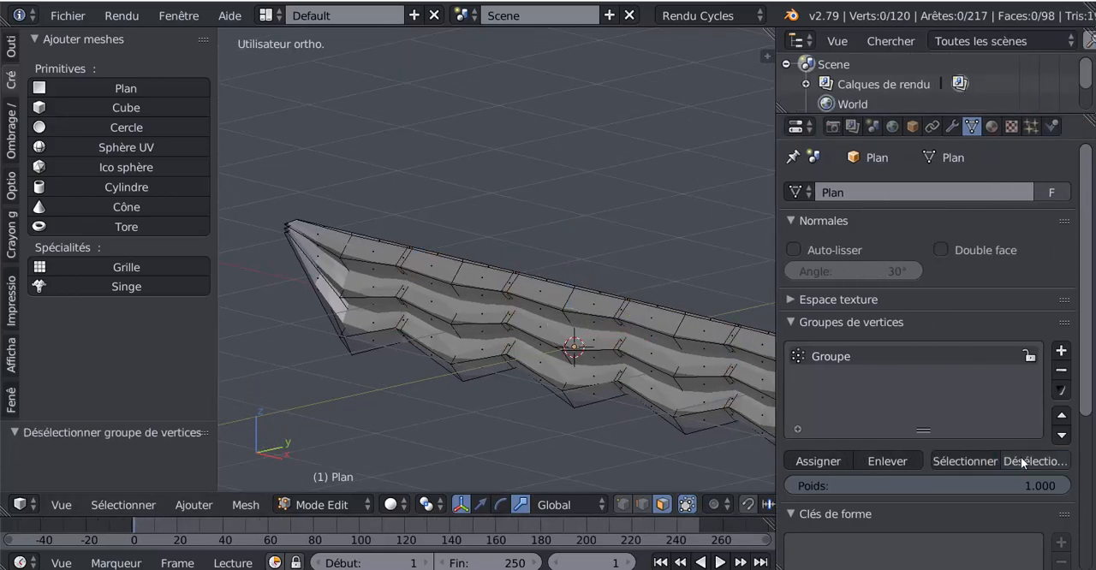
{"action": "left_click", "coordinate": [967, 463]}
{"action": "left_click", "coordinate": [1037, 464]}
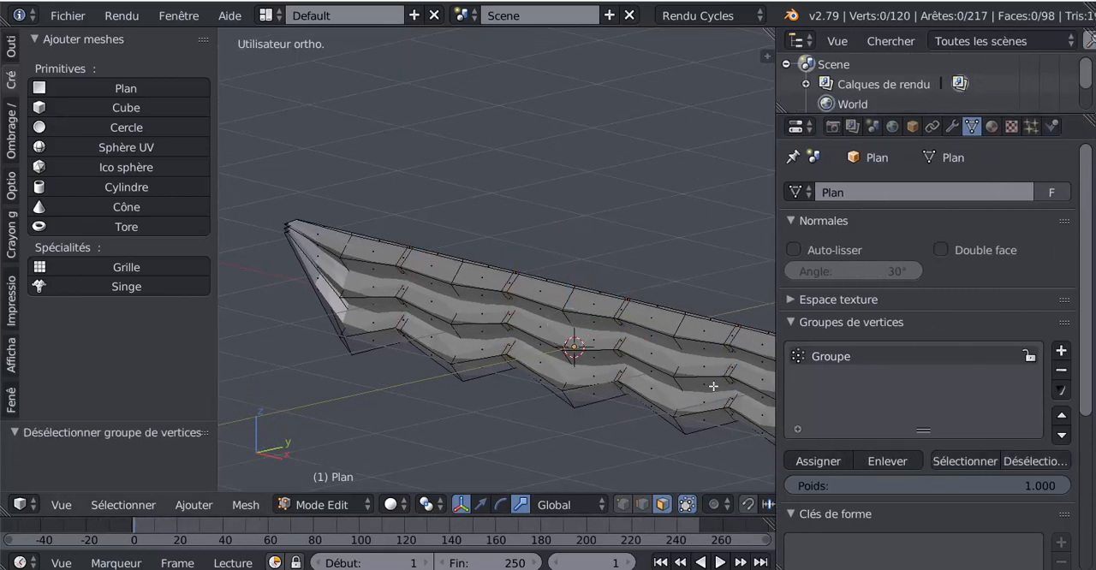
{"action": "left_click", "coordinate": [956, 461]}
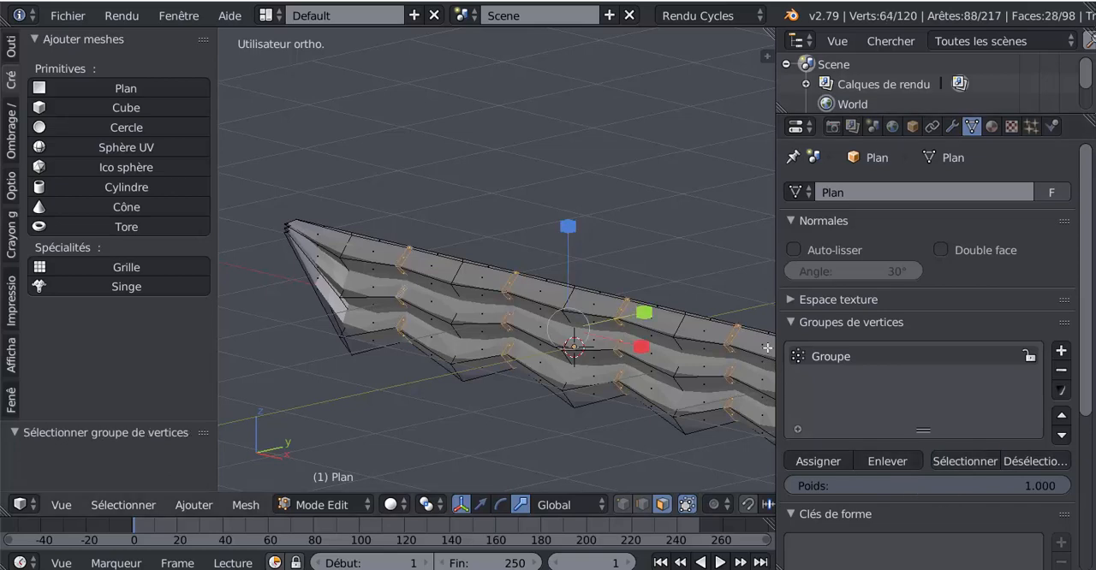
{"action": "left_click_drag", "start_coordinate": [775, 321], "coordinate": [836, 322]}
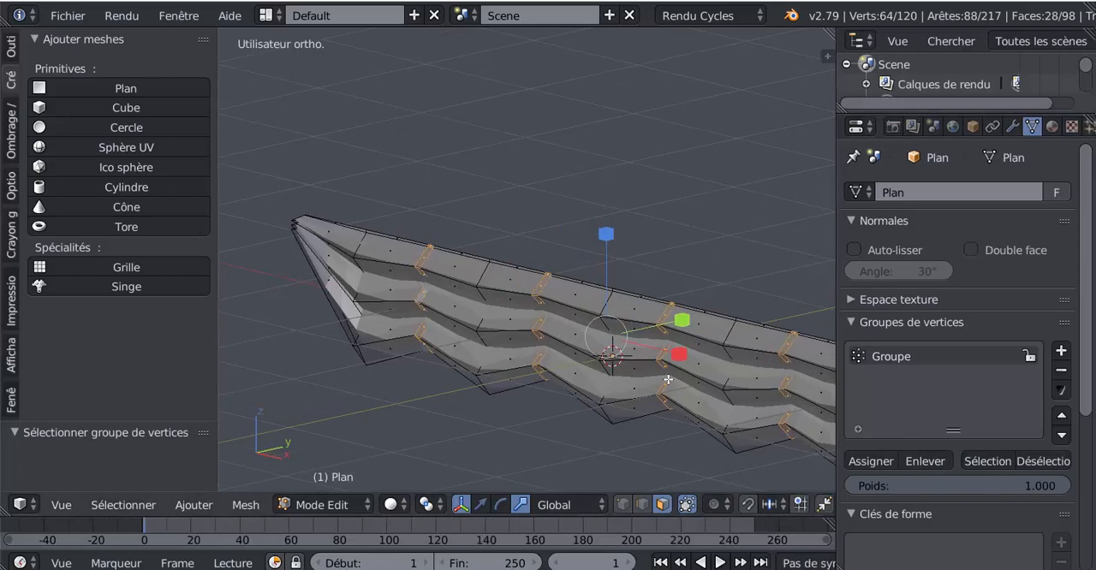
Set the Catmull-Clark subdivision modifier's viewport level to 2
{"action": "middle_click_drag", "start_coordinate": [668, 382], "coordinate": [684, 311]}
{"action": "scroll", "coordinate": [599, 285], "scroll_direction": "up", "scroll_amount": 1}
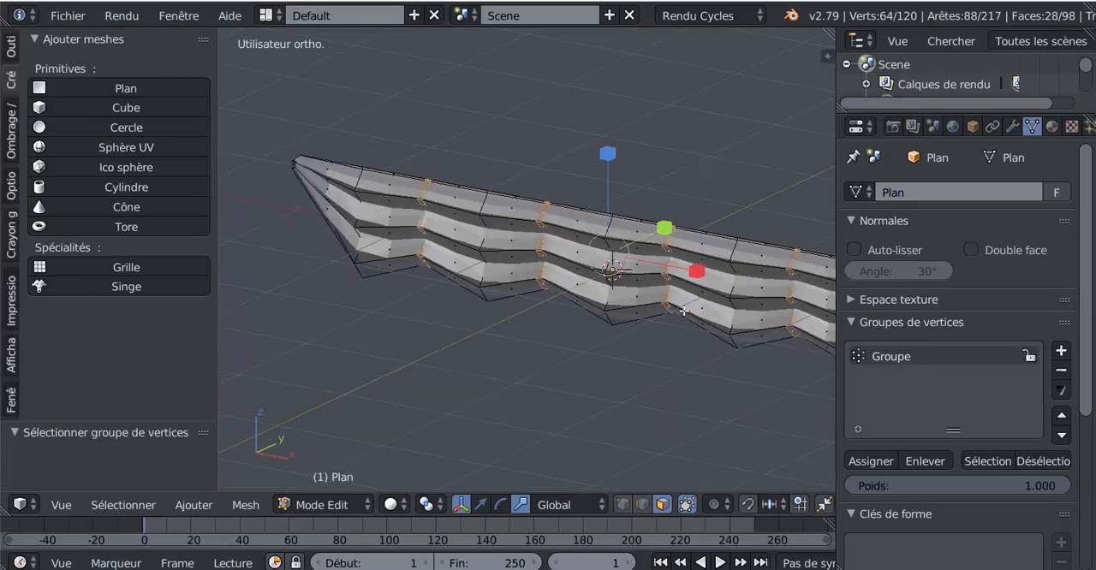
{"action": "left_click", "coordinate": [1012, 127]}
{"action": "mouse_move", "coordinate": [619, 403]}
{"action": "middle_mouse_down"}
{"action": "mouse_move", "coordinate": [542, 403]}
{"action": "mouse_move", "coordinate": [636, 379]}
{"action": "mouse_move", "coordinate": [616, 405]}
{"action": "middle_mouse_up"}
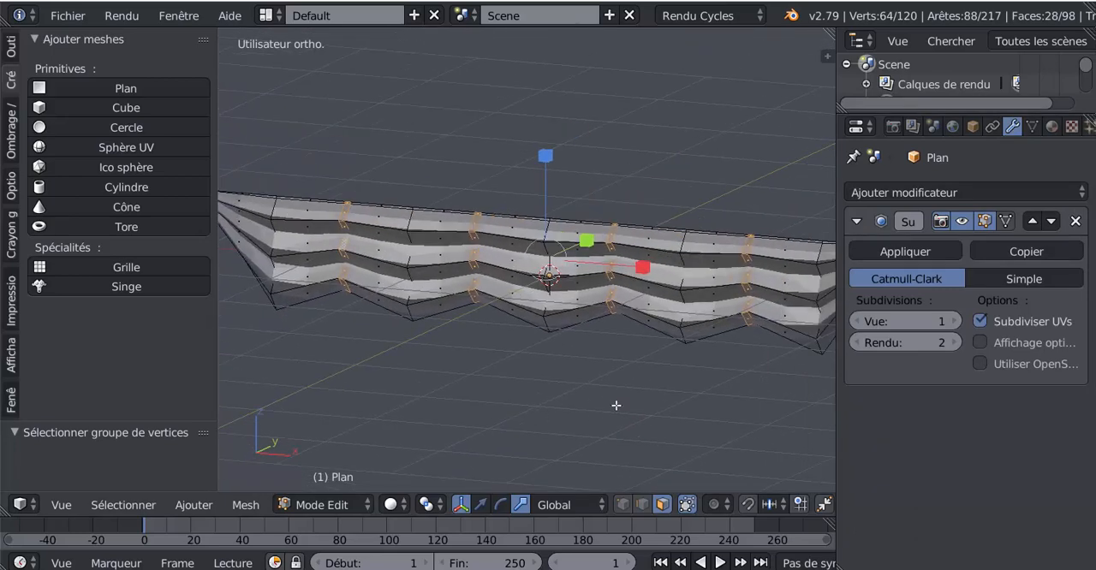
{"action": "left_click", "coordinate": [954, 322]}
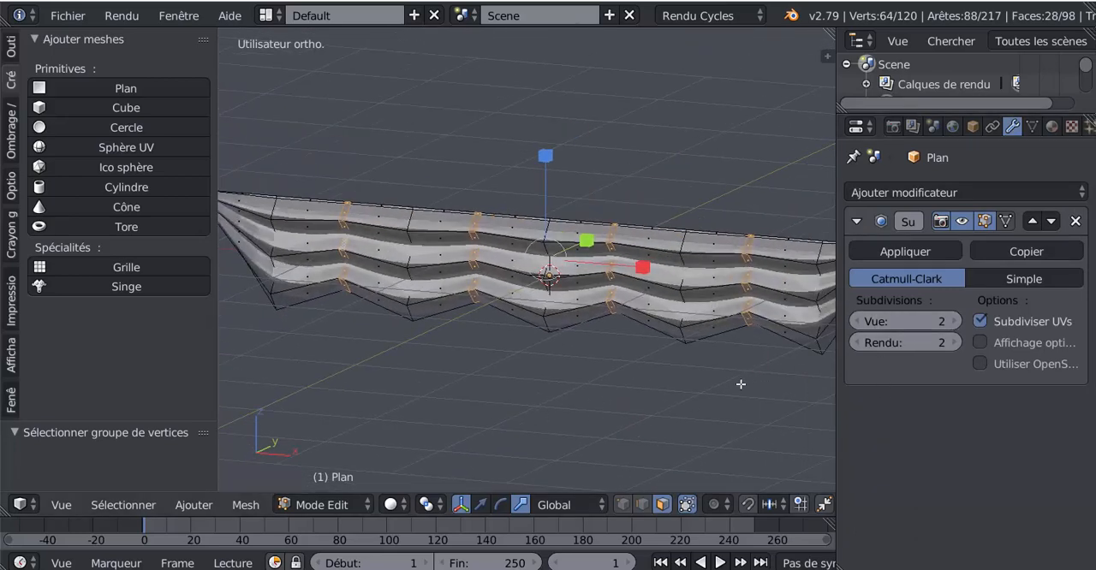
Apply the subdivision modifier to the sail in Object Mode and return to Edit Mode
{"action": "middle_click_drag", "start_coordinate": [741, 384], "coordinate": [570, 392]}
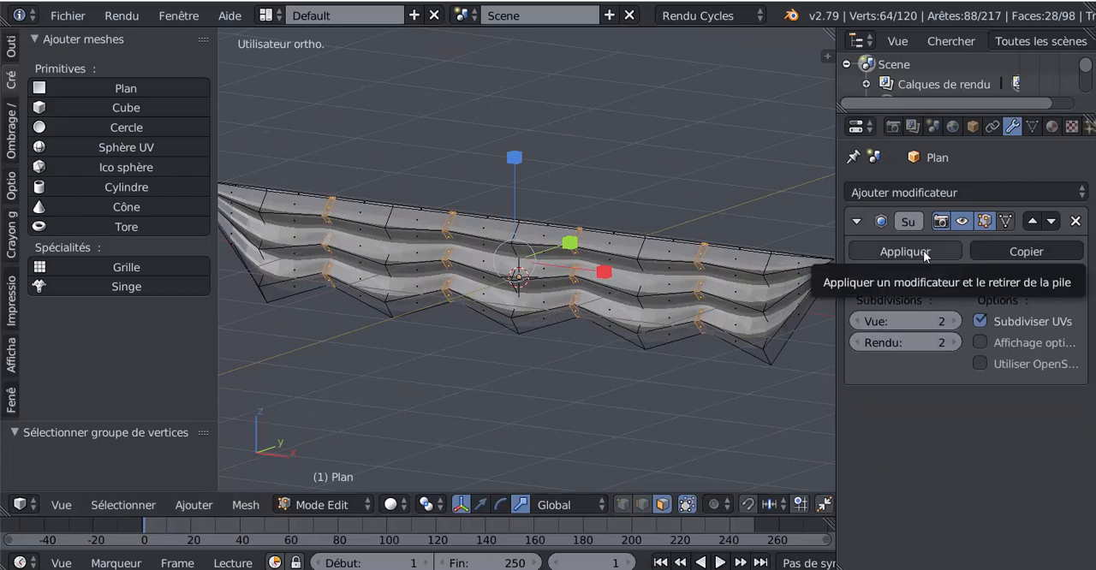
{"action": "left_click", "coordinate": [923, 250]}
{"action": "key", "text": "Tab"}
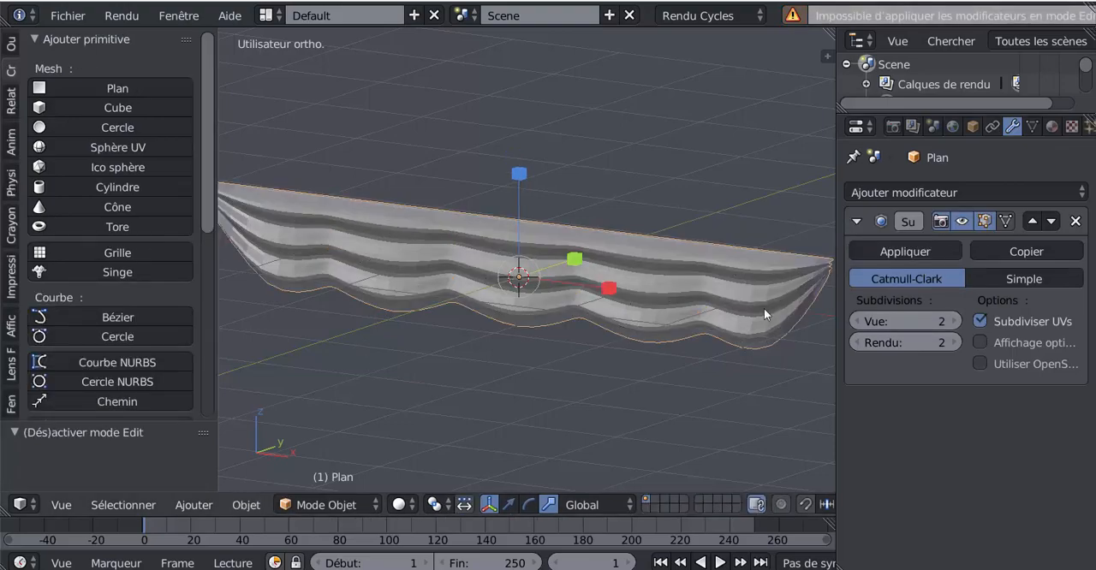
{"action": "left_click", "coordinate": [924, 248]}
{"action": "key", "text": "Tab"}
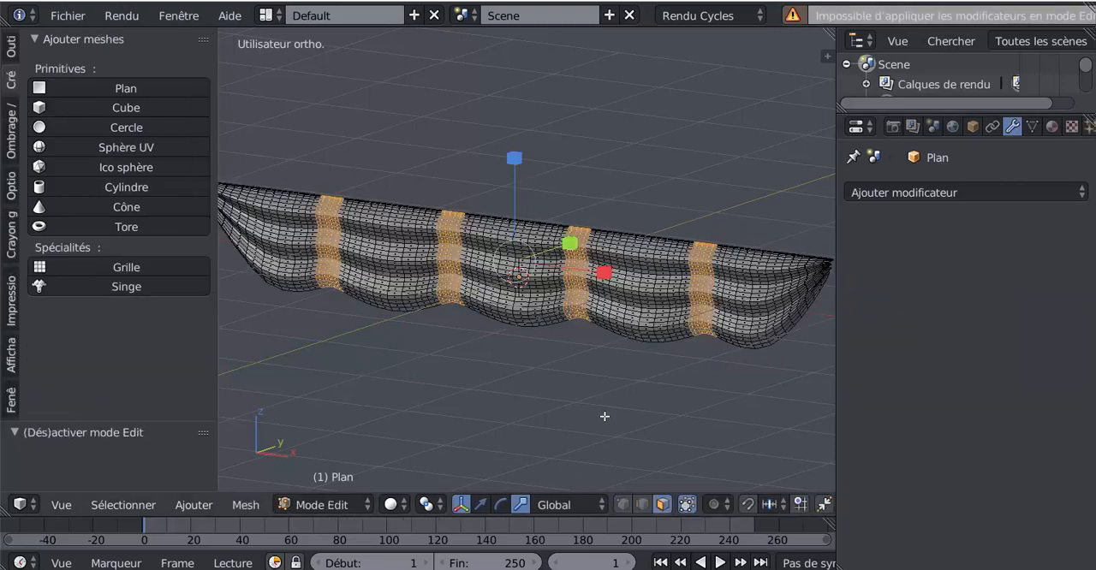
Shrink the selection of the four vertical bands by one ring of faces
{"action": "middle_click_drag", "start_coordinate": [604, 416], "coordinate": [702, 428]}
{"action": "scroll", "coordinate": [595, 416], "scroll_direction": "up", "scroll_amount": 3}
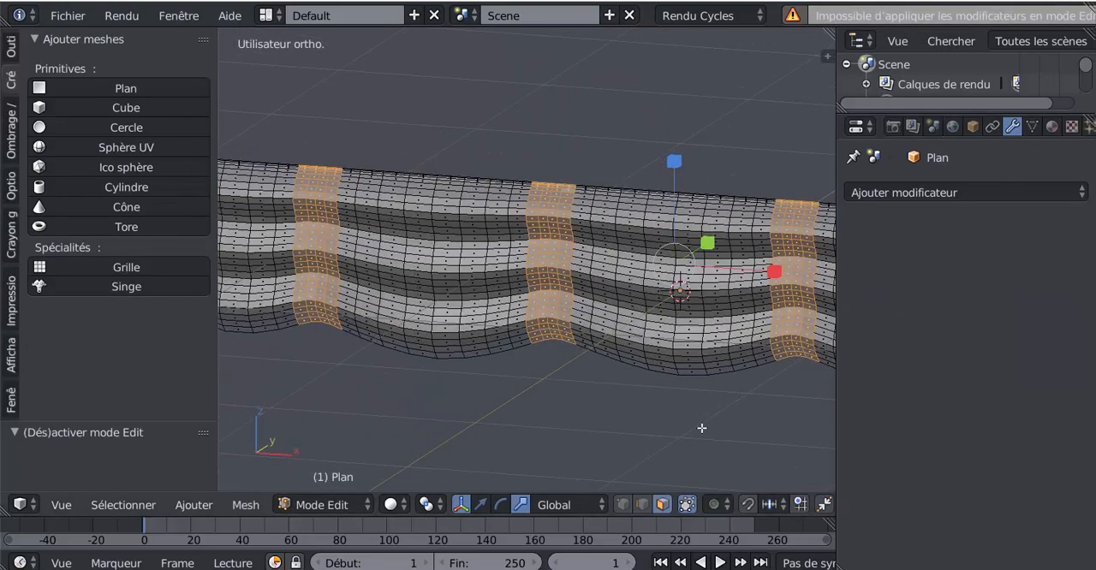
{"action": "scroll", "coordinate": [701, 428], "scroll_direction": "down", "scroll_amount": 2}
{"action": "scroll", "coordinate": [668, 375], "scroll_direction": "up", "scroll_amount": 5}
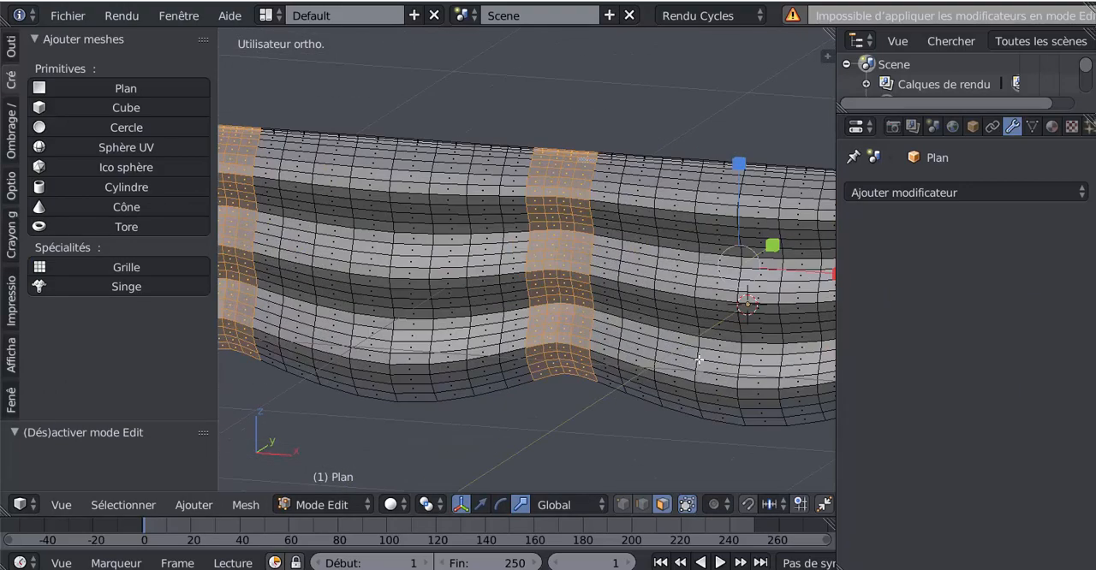
{"action": "scroll", "coordinate": [643, 374], "scroll_direction": "down", "scroll_amount": 2}
{"action": "middle_click_drag", "start_coordinate": [641, 382], "coordinate": [514, 394]}
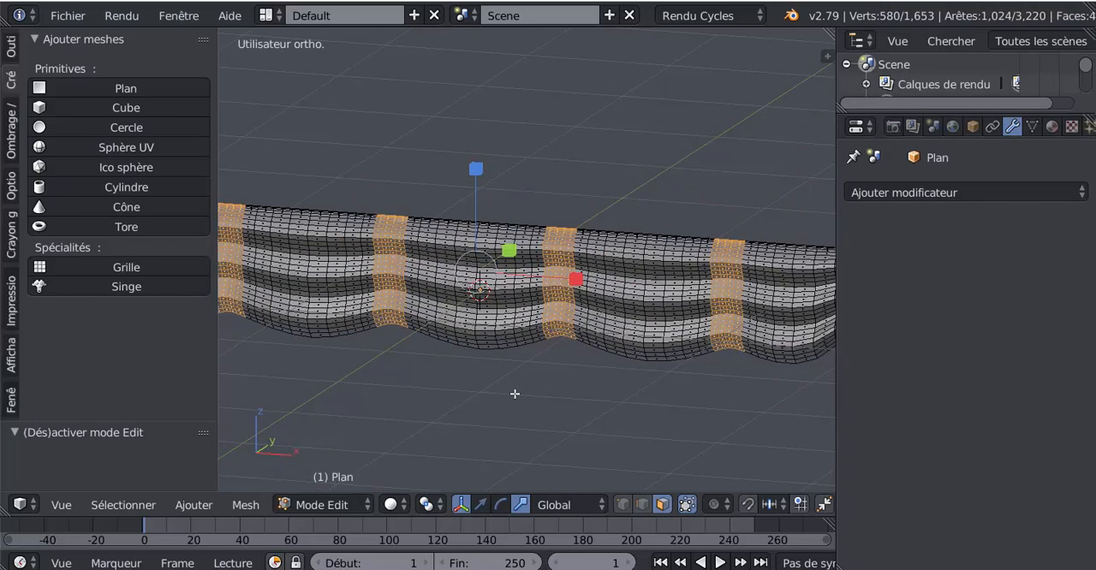
{"action": "key", "text": "ctrl+KP_Subtract"}
{"action": "key", "text": "ctrl+KP_Subtract"}
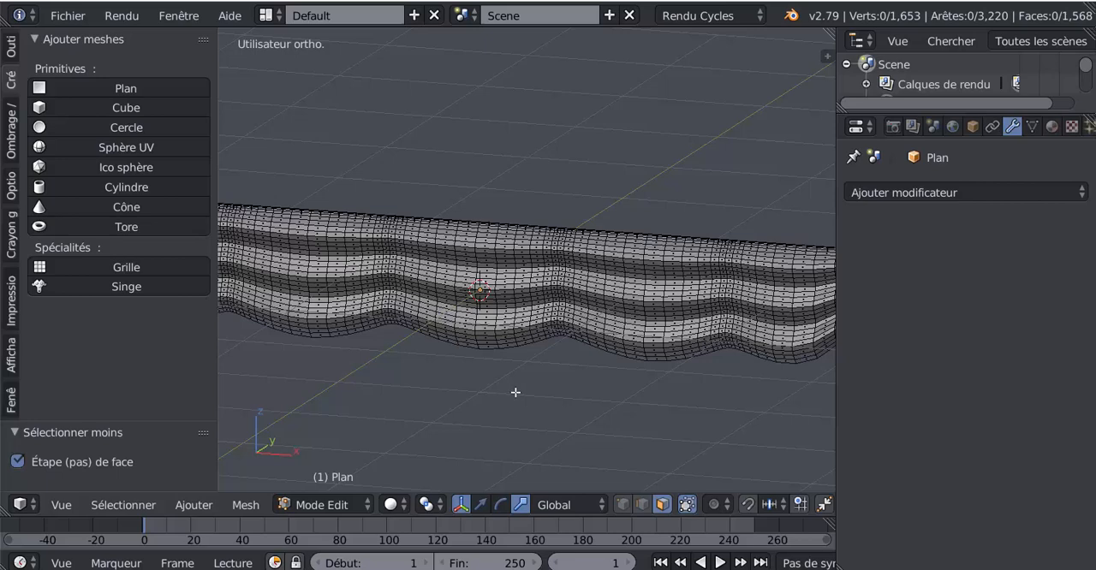
{"action": "key", "text": "ctrl+z"}
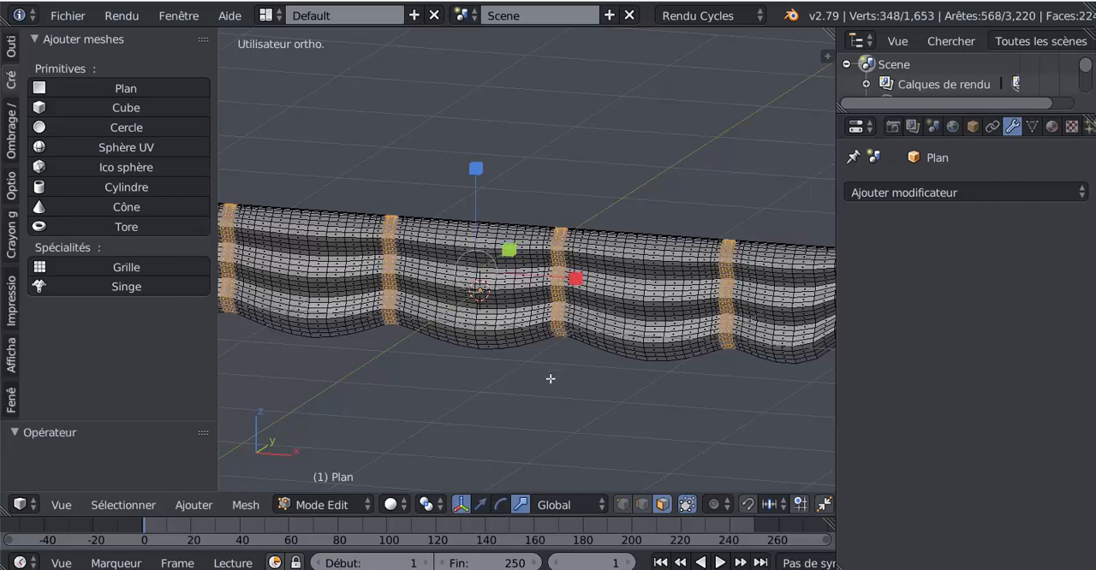
Try extruding the four selected bands in place and moving them slightly forward along the Y axis with the translate manipulator
{"action": "scroll", "coordinate": [550, 378], "scroll_direction": "up", "scroll_amount": 4}
{"action": "scroll", "coordinate": [550, 379], "scroll_direction": "down", "scroll_amount": 5}
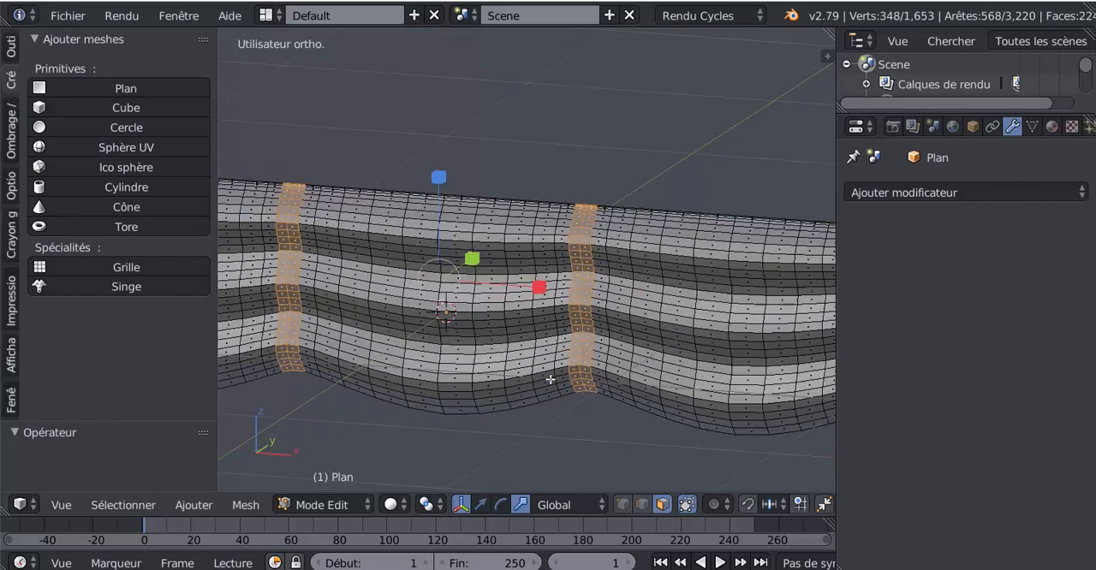
{"action": "scroll", "coordinate": [550, 380], "scroll_direction": "down", "scroll_amount": 3}
{"action": "middle_click_drag", "start_coordinate": [549, 380], "coordinate": [571, 365]}
{"action": "scroll", "coordinate": [502, 394], "scroll_direction": "up", "scroll_amount": 6}
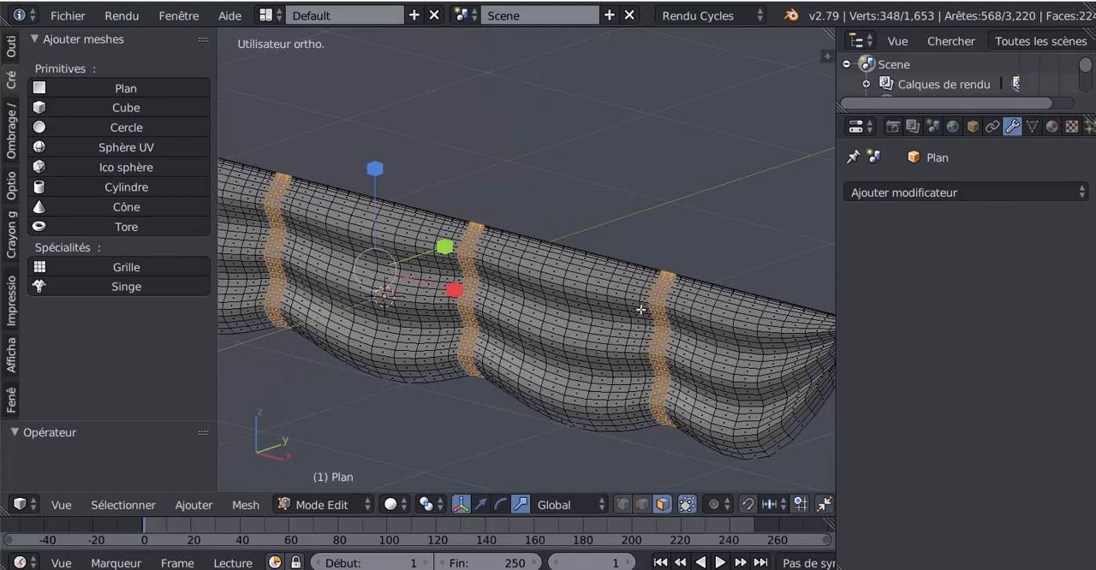
{"action": "key", "text": "e"}
{"action": "right_click", "coordinate": [587, 436]}
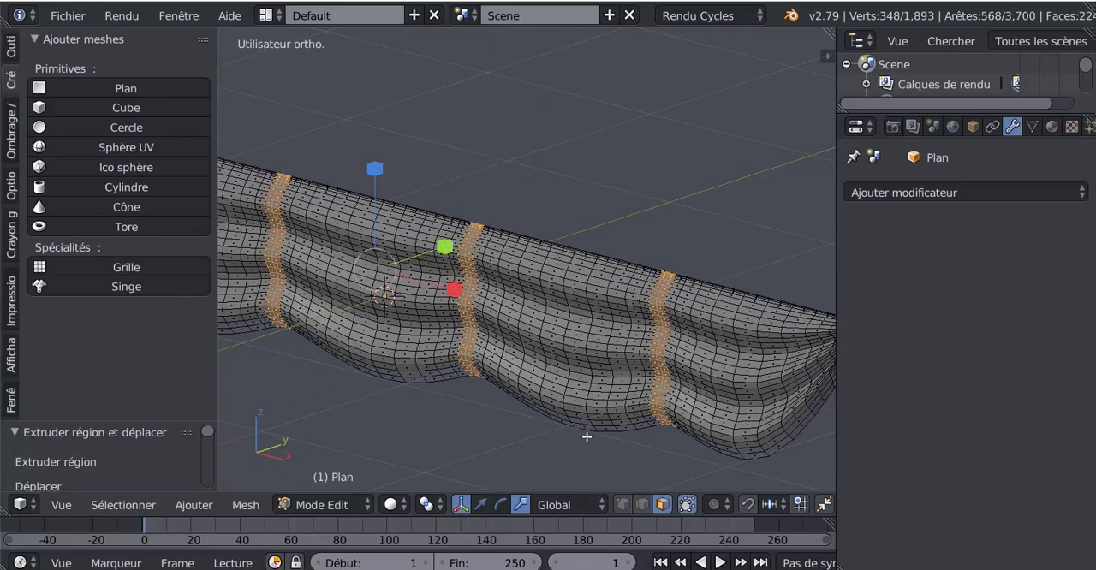
{"action": "left_click", "coordinate": [481, 504]}
{"action": "left_click_drag", "start_coordinate": [442, 249], "coordinate": [442, 249]}
{"action": "key", "text": "Tab"}
{"action": "scroll", "coordinate": [464, 346], "scroll_direction": "down", "scroll_amount": 3}
{"action": "middle_click_drag", "start_coordinate": [464, 345], "coordinate": [503, 340]}
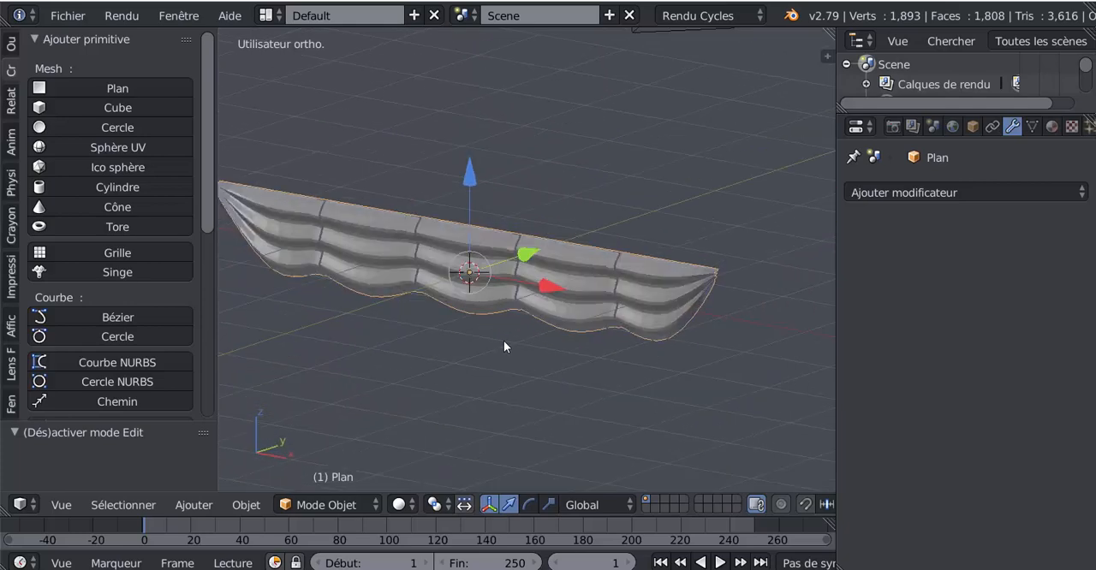
{"action": "scroll", "coordinate": [496, 338], "scroll_direction": "up", "scroll_amount": 5}
{"action": "key", "text": "Tab"}
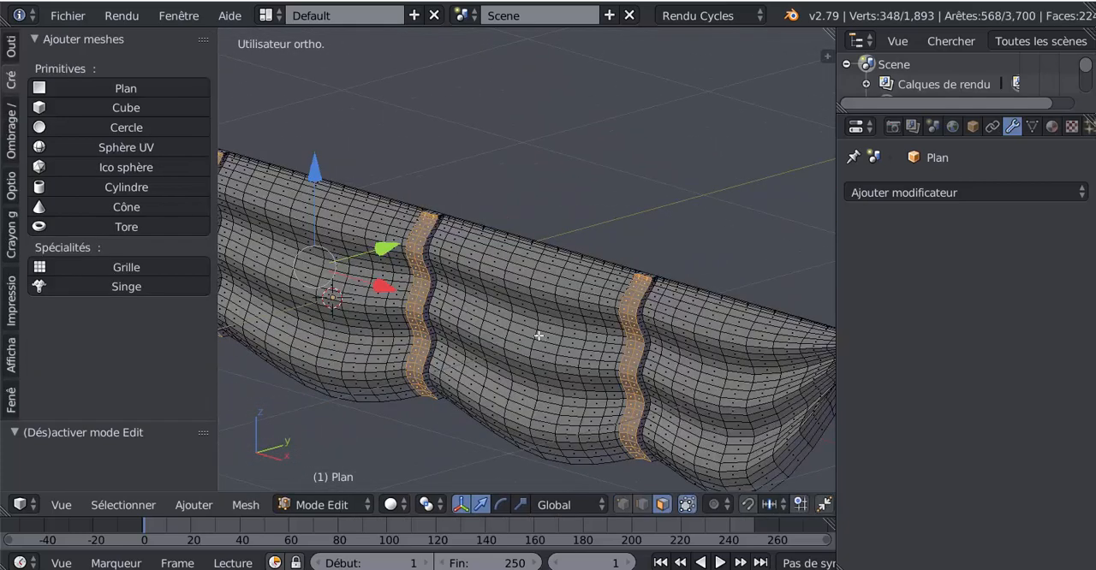
Undo the move and the extrusion of the four bands
{"action": "key", "text": "ctrl+z"}
{"action": "key", "text": "ctrl+z"}
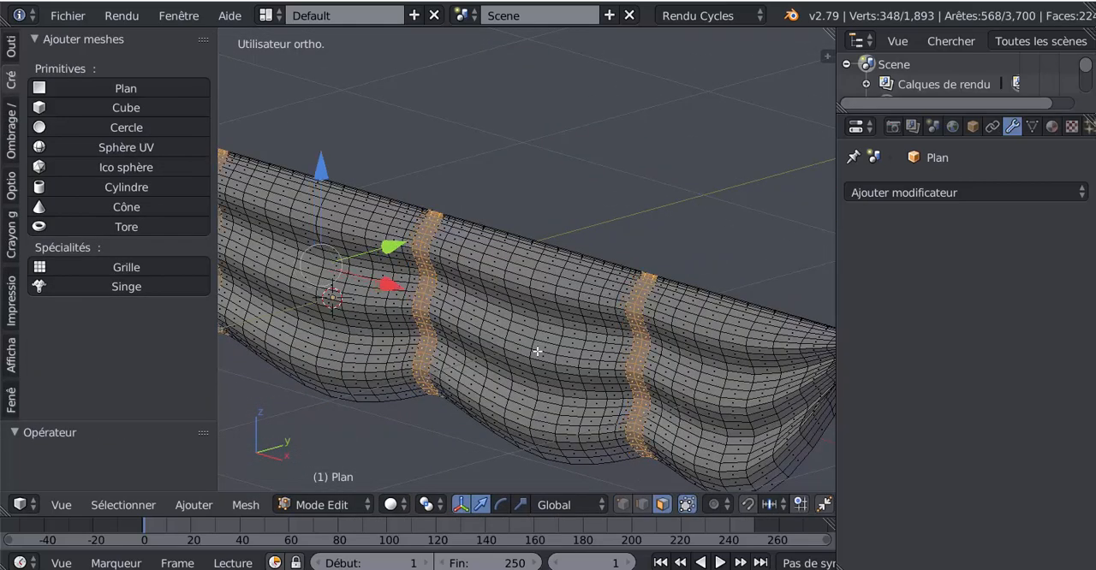
{"action": "key", "text": "ctrl+z"}
Select the single-column vertical face loops along the two sail notches nearest the right end
{"action": "middle_click_drag", "start_coordinate": [637, 345], "coordinate": [640, 337]}
{"action": "left_click", "coordinate": [652, 314], "text": "alt"}
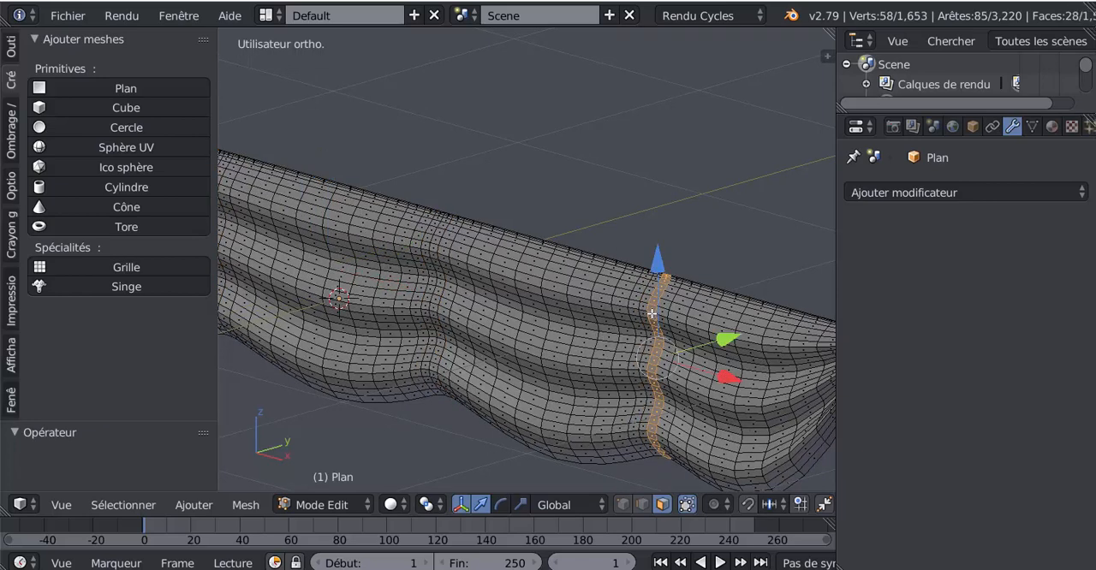
{"action": "left_click", "coordinate": [430, 252], "text": "alt+shift"}
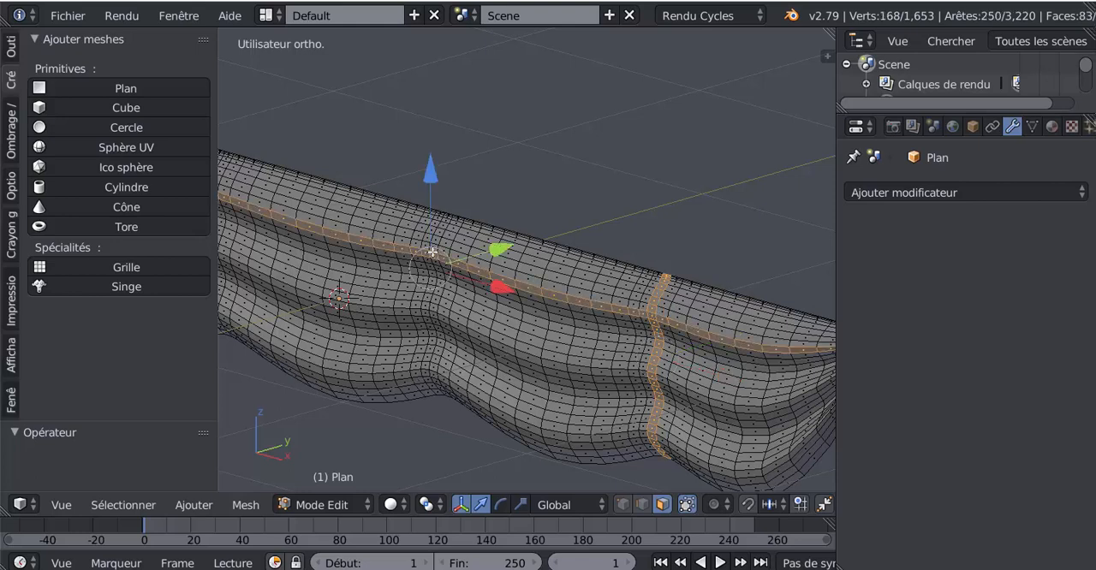
{"action": "left_click", "coordinate": [433, 251], "text": "alt+shift"}
{"action": "left_click", "coordinate": [435, 248], "text": "alt+shift"}
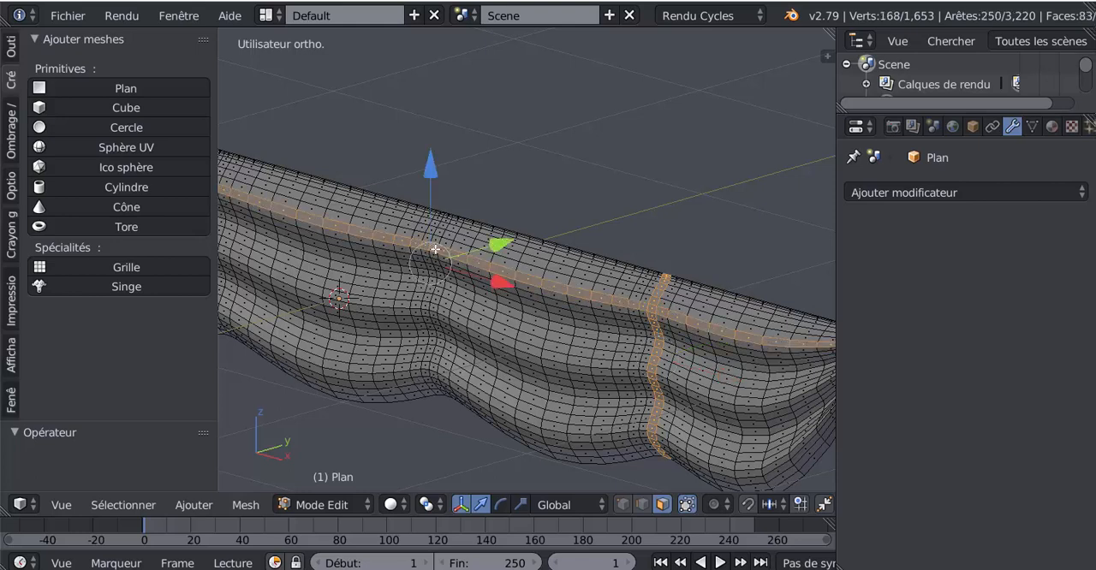
{"action": "left_click", "coordinate": [435, 249], "text": "alt+shift"}
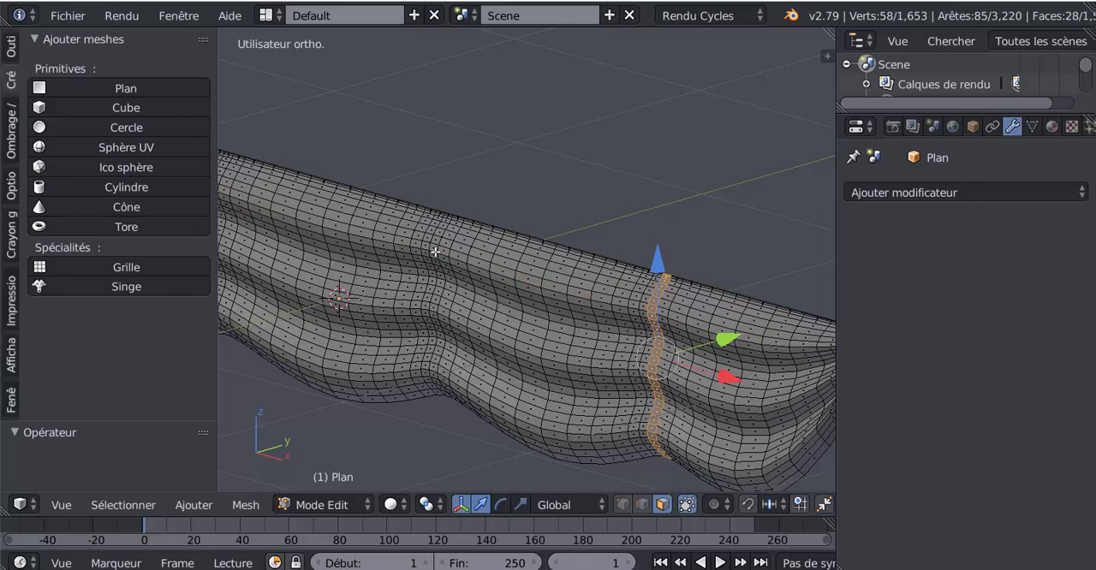
{"action": "left_click", "coordinate": [435, 252], "text": "alt+shift"}
Add the vertical face loops along the two remaining notches toward the left end to the selection
{"action": "scroll", "coordinate": [441, 259], "scroll_direction": "down", "scroll_amount": 3}
{"action": "middle_click_drag", "start_coordinate": [511, 309], "coordinate": [687, 375], "text": "shift"}
{"action": "scroll", "coordinate": [553, 358], "scroll_direction": "up", "scroll_amount": 3}
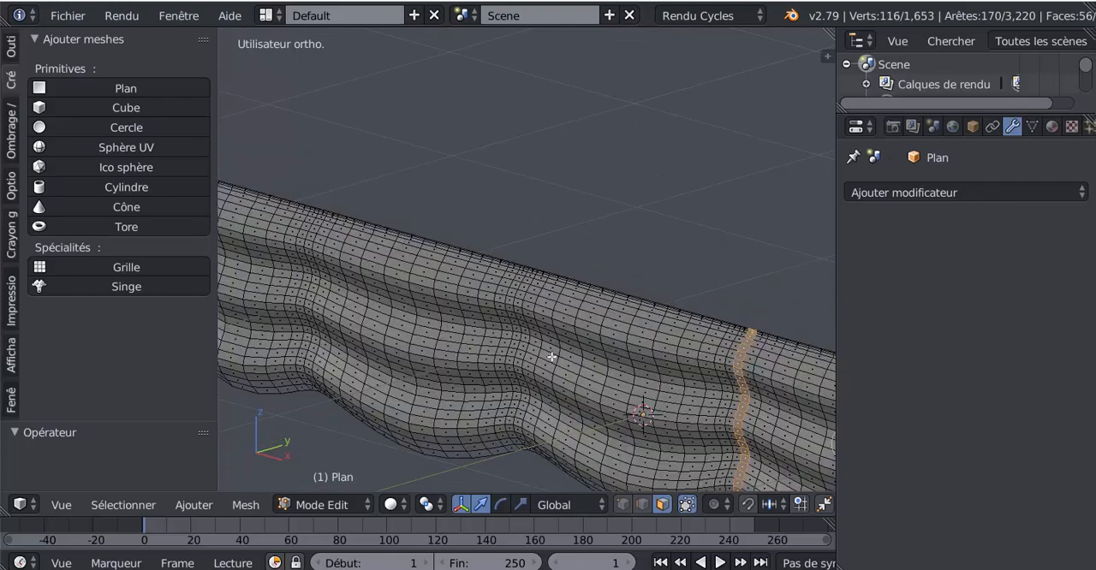
{"action": "middle_click_drag", "start_coordinate": [563, 349], "coordinate": [604, 340], "text": "shift"}
{"action": "scroll", "coordinate": [546, 313], "scroll_direction": "up", "scroll_amount": 3}
{"action": "left_click", "coordinate": [579, 325], "text": "alt+shift"}
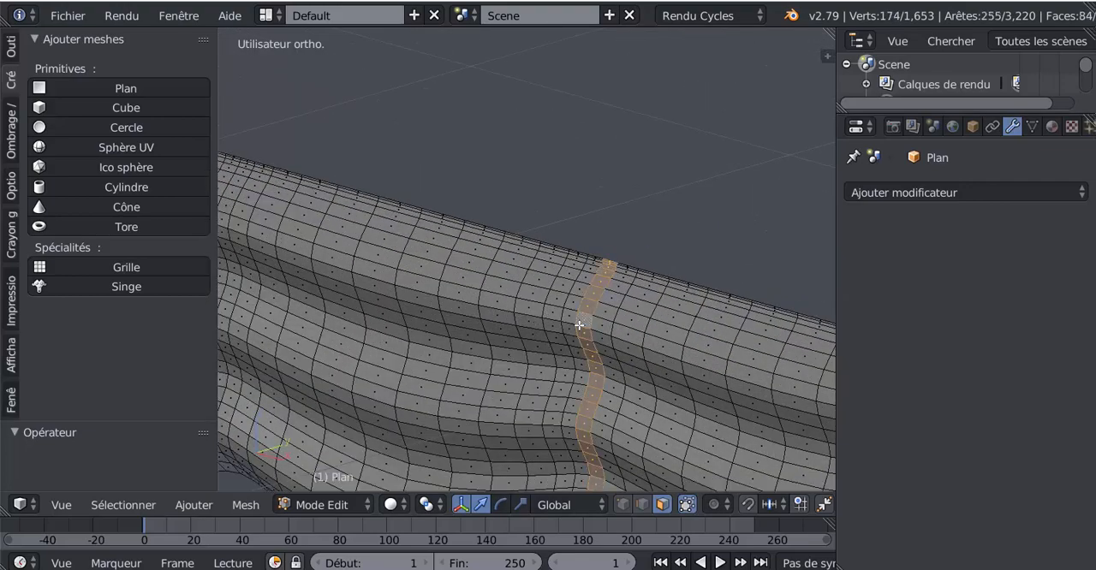
{"action": "scroll", "coordinate": [548, 343], "scroll_direction": "down", "scroll_amount": 1, "text": "alt"}
Add a second vertex group to the sail mesh while the four vertical bands are selected
{"action": "scroll", "coordinate": [548, 343], "scroll_direction": "down", "scroll_amount": 3}
{"action": "middle_click_drag", "start_coordinate": [505, 347], "coordinate": [646, 390], "text": "shift"}
{"action": "scroll", "coordinate": [523, 314], "scroll_direction": "up", "scroll_amount": 2}
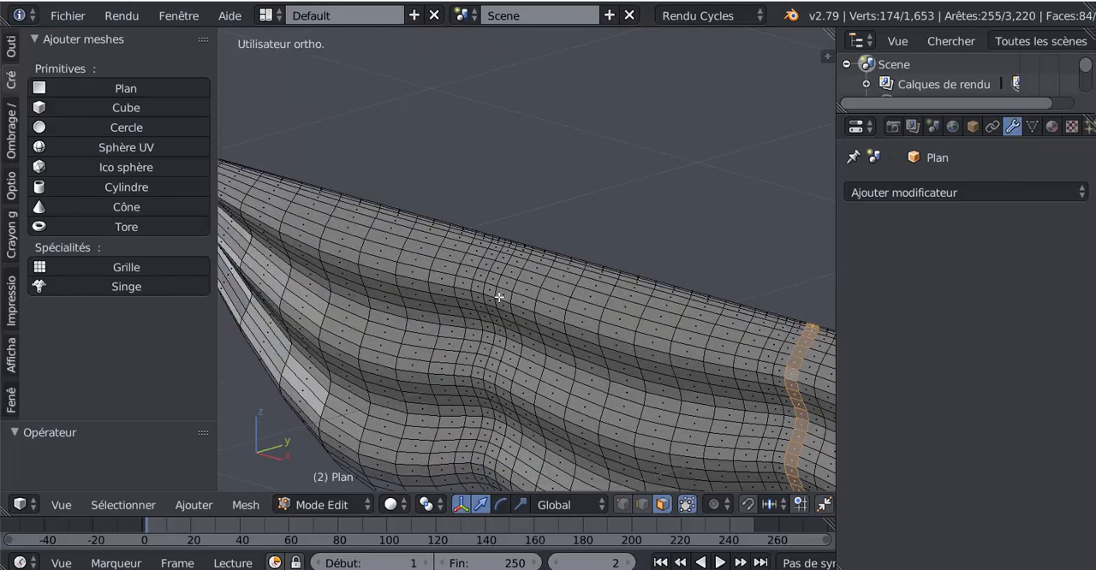
{"action": "right_click", "coordinate": [491, 296], "text": "alt+shift"}
{"action": "scroll", "coordinate": [490, 296], "scroll_direction": "down", "scroll_amount": 4}
{"action": "scroll", "coordinate": [491, 299], "scroll_direction": "down", "scroll_amount": 4}
{"action": "middle_click_drag", "start_coordinate": [663, 440], "coordinate": [533, 416], "text": "shift"}
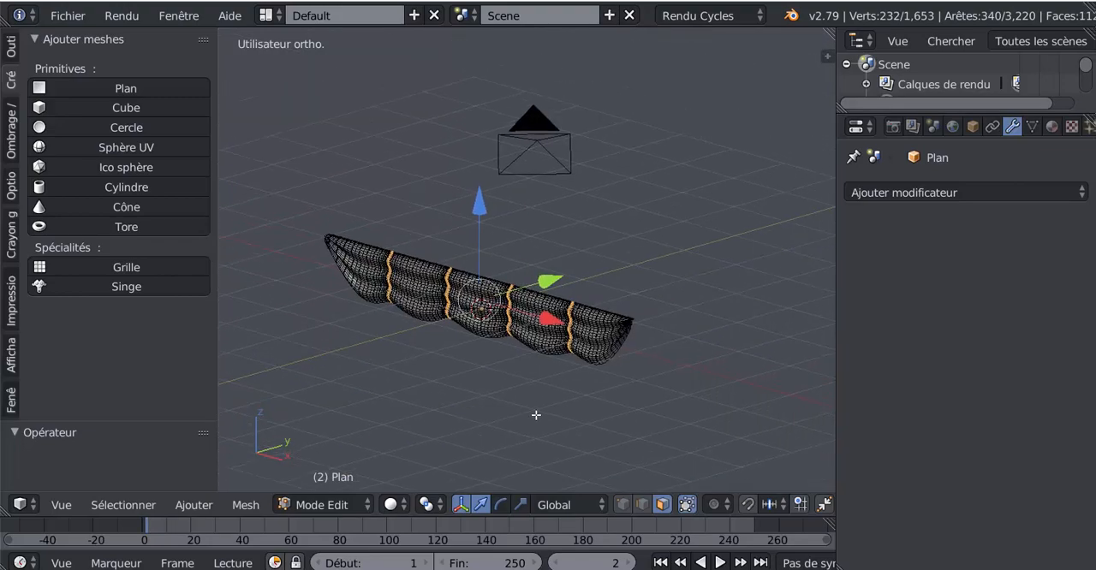
{"action": "scroll", "coordinate": [538, 388], "scroll_direction": "up", "scroll_amount": 1}
{"action": "left_click", "coordinate": [1032, 127]}
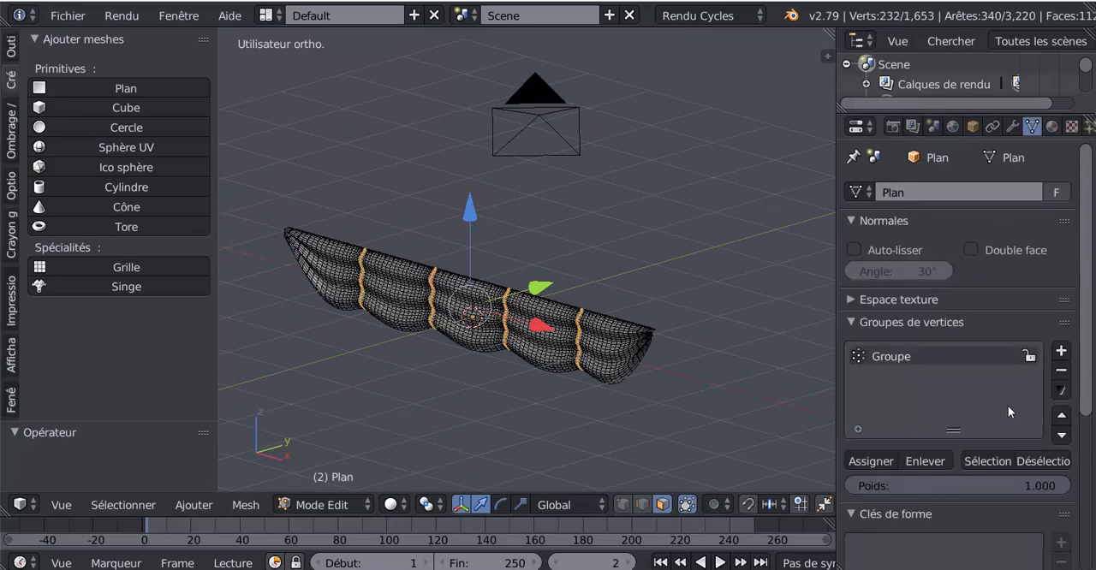
{"action": "left_click", "coordinate": [1057, 352]}
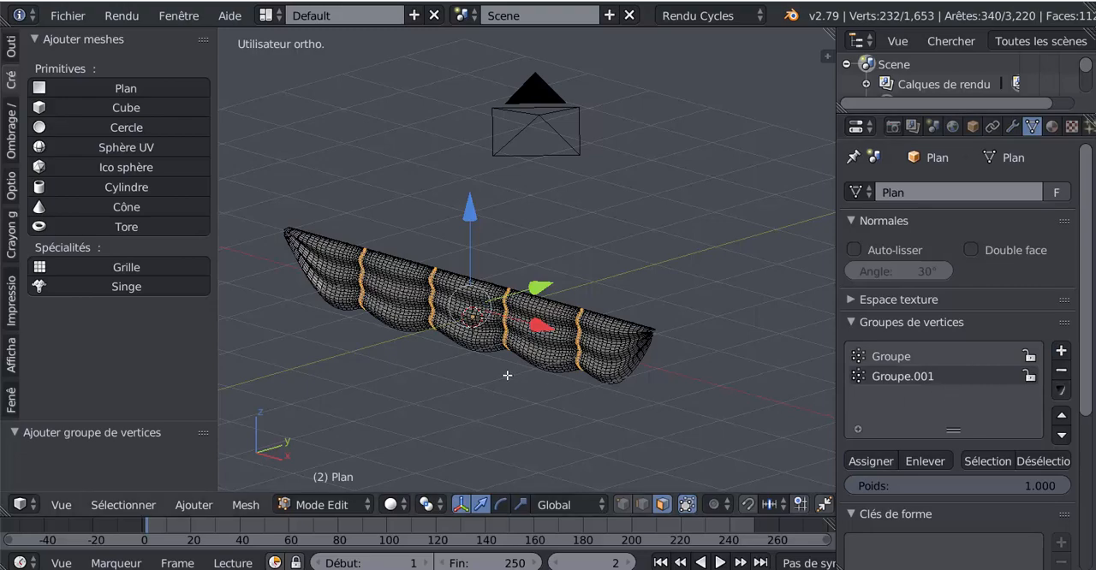
Extrude the four selected bands twice in place, shifting them slightly forward along the Y axis
{"action": "scroll", "coordinate": [498, 370], "scroll_direction": "up", "scroll_amount": 2}
{"action": "middle_click_drag", "start_coordinate": [507, 374], "coordinate": [562, 310]}
{"action": "scroll", "coordinate": [562, 310], "scroll_direction": "up", "scroll_amount": 3}
{"action": "key", "text": "e"}
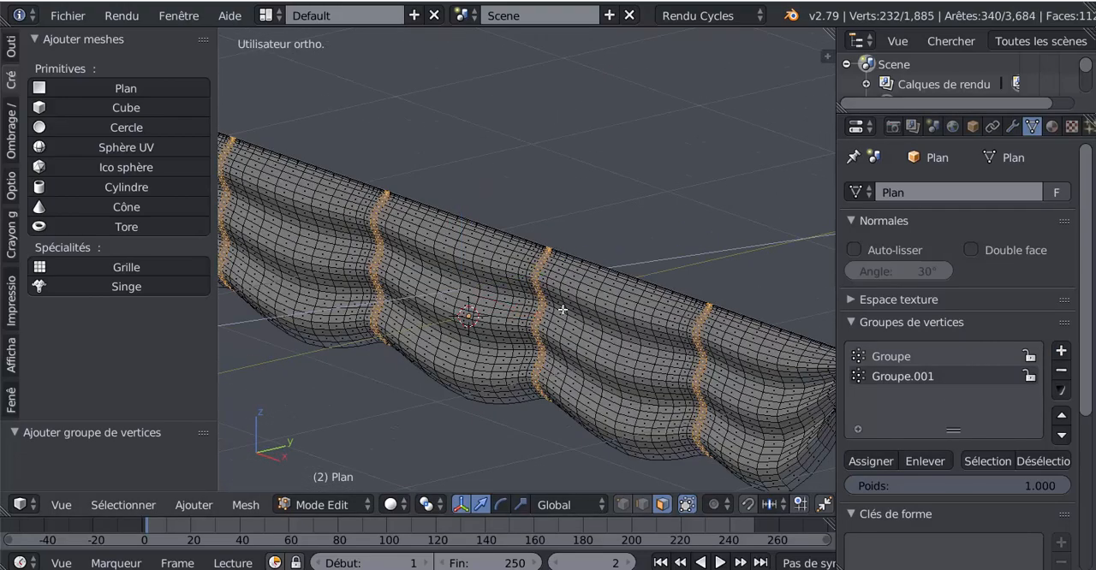
{"action": "right_click", "coordinate": [563, 310]}
{"action": "left_click_drag", "start_coordinate": [545, 270], "coordinate": [532, 275]}
{"action": "key", "text": "e"}
{"action": "right_click", "coordinate": [537, 274]}
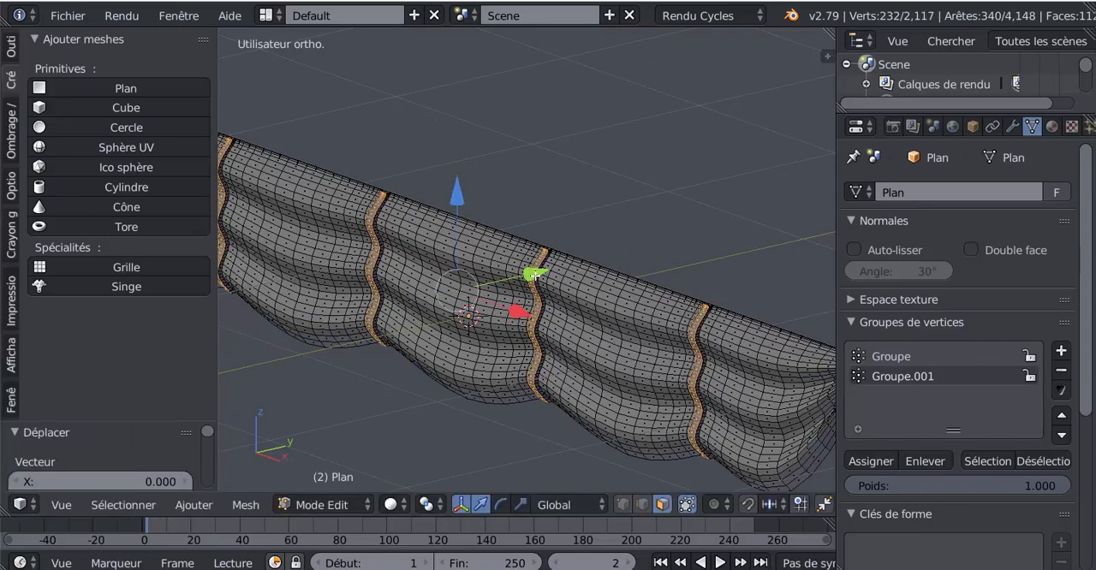
Return to Object Mode and widen the 3D viewport to show the whole sail from the front
{"action": "key", "text": "Tab"}
{"action": "scroll", "coordinate": [537, 278], "scroll_direction": "down", "scroll_amount": 2}
{"action": "middle_click_drag", "start_coordinate": [540, 280], "coordinate": [729, 335]}
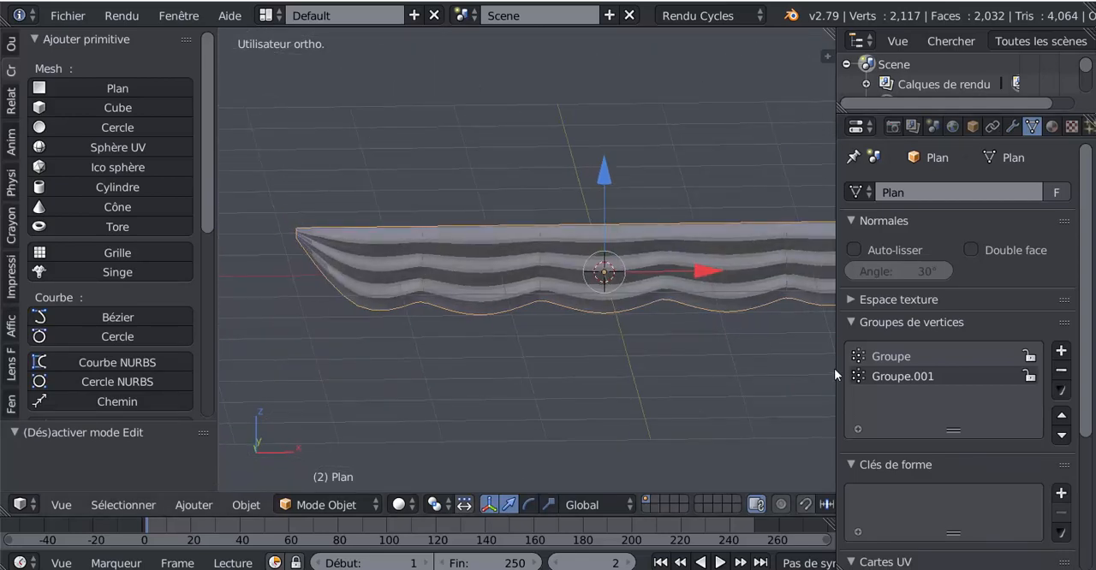
{"action": "left_click_drag", "start_coordinate": [837, 367], "coordinate": [974, 369]}
{"action": "middle_click_drag", "start_coordinate": [732, 376], "coordinate": [651, 378], "text": "shift"}
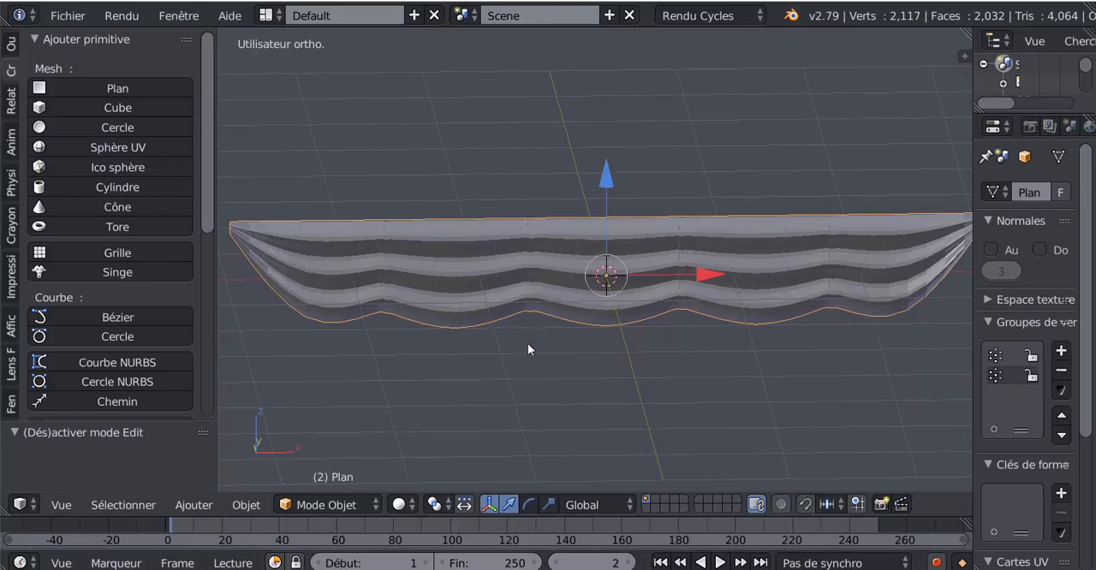
{"action": "left_click", "coordinate": [782, 504]}
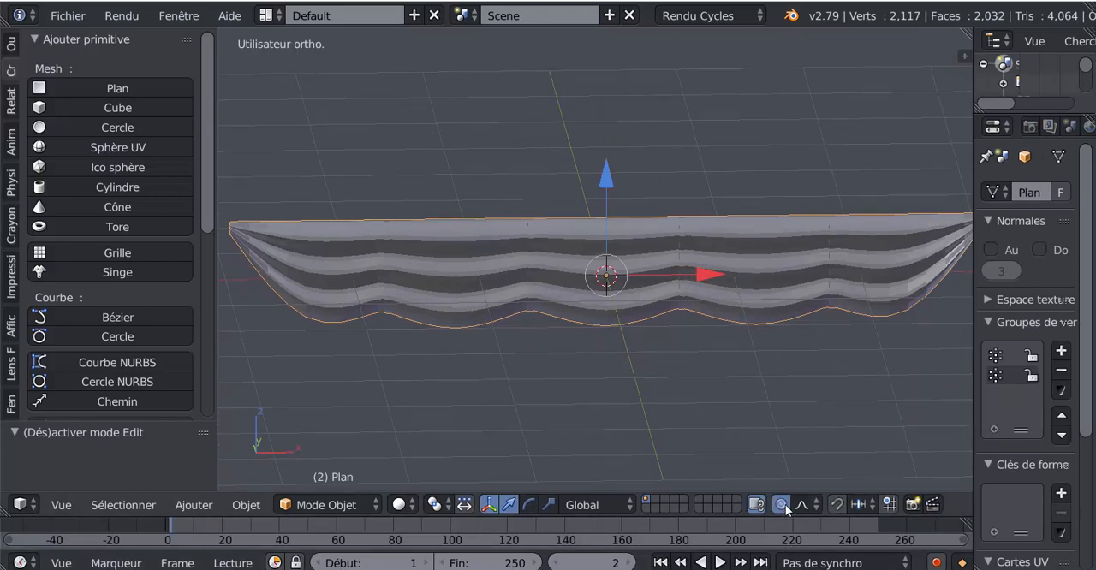
{"action": "key", "text": "Tab"}
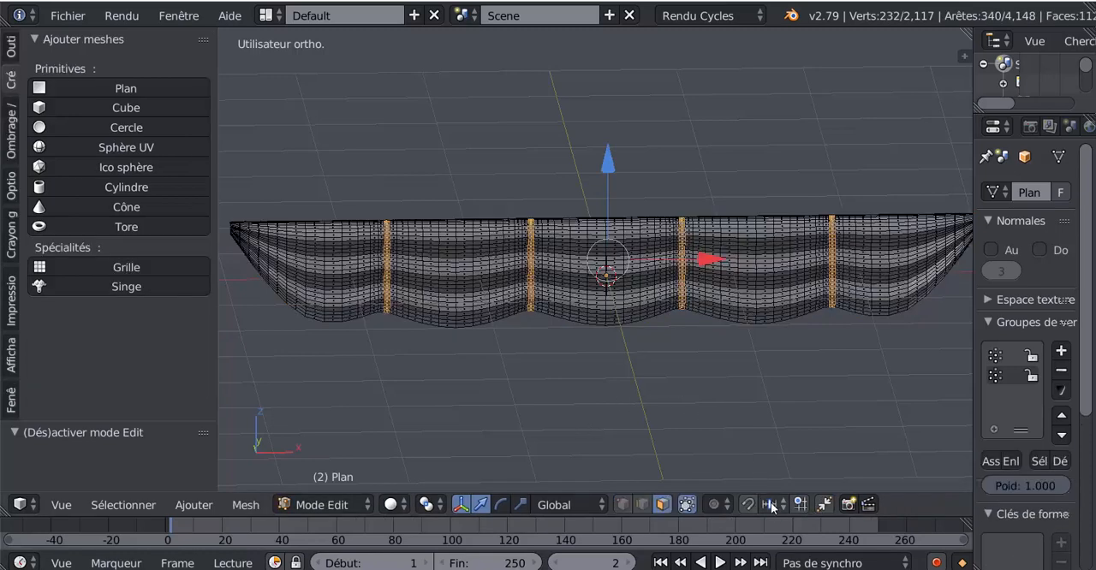
{"action": "key", "text": "Tab"}
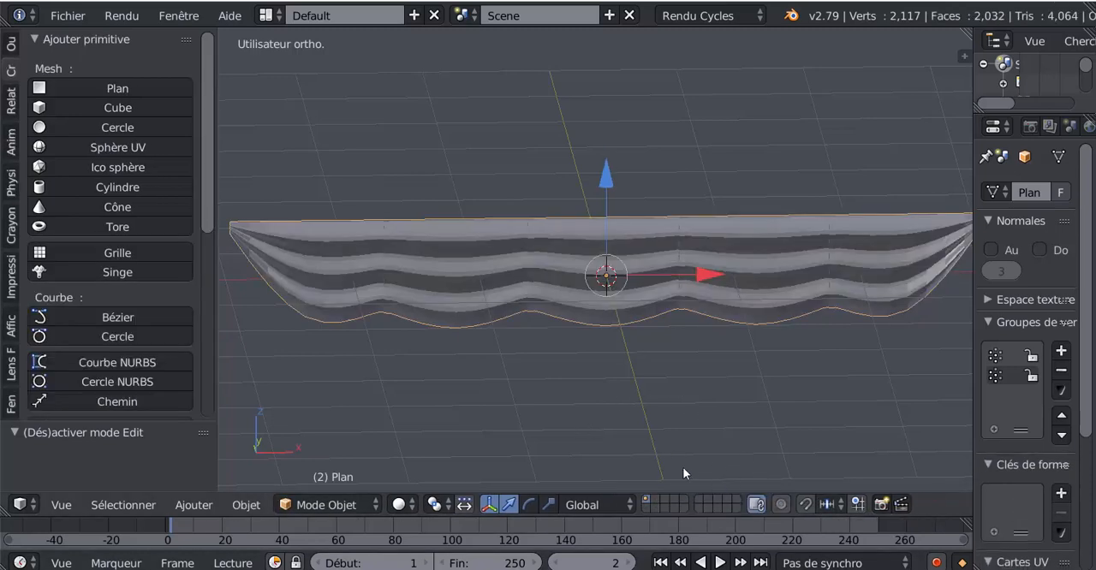
Enter Edit Mode and enable Connected (Connectés) proportional editing with the Sharp (Dure) falloff
{"action": "key", "text": "Tab"}
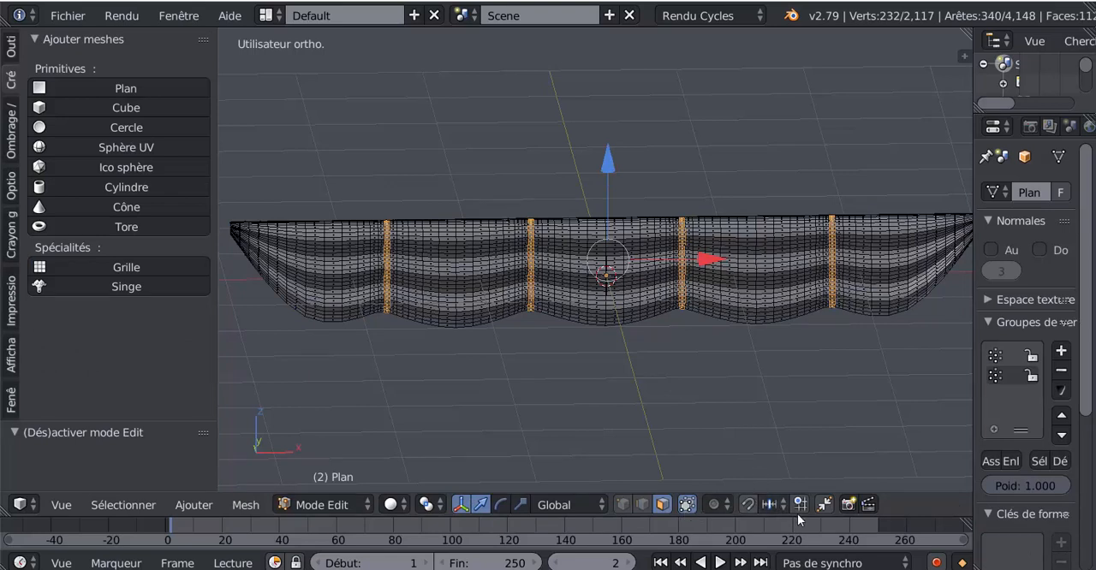
{"action": "left_click", "coordinate": [708, 506]}
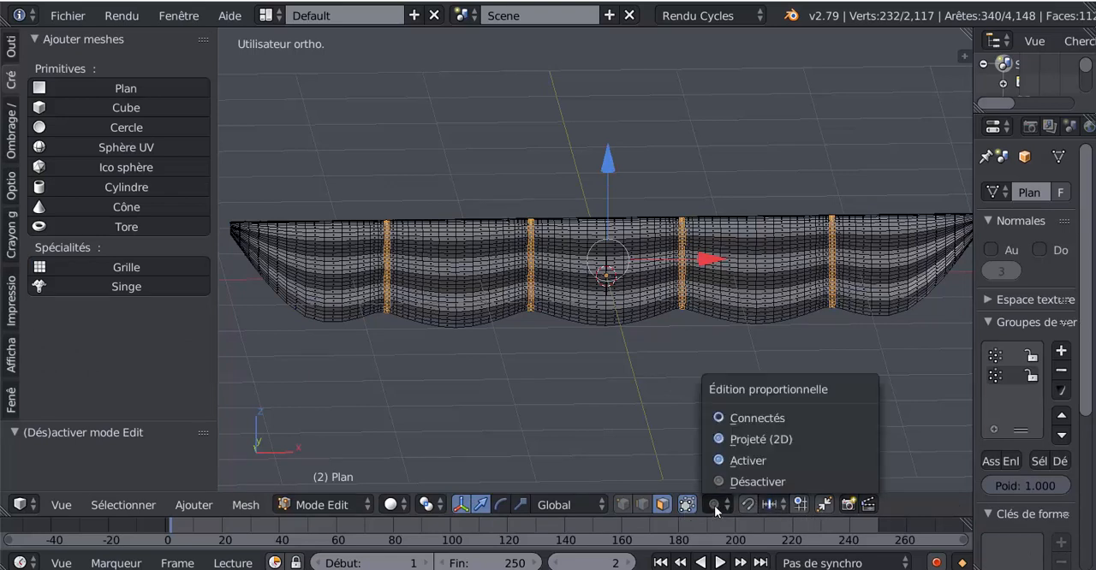
{"action": "left_click", "coordinate": [747, 416]}
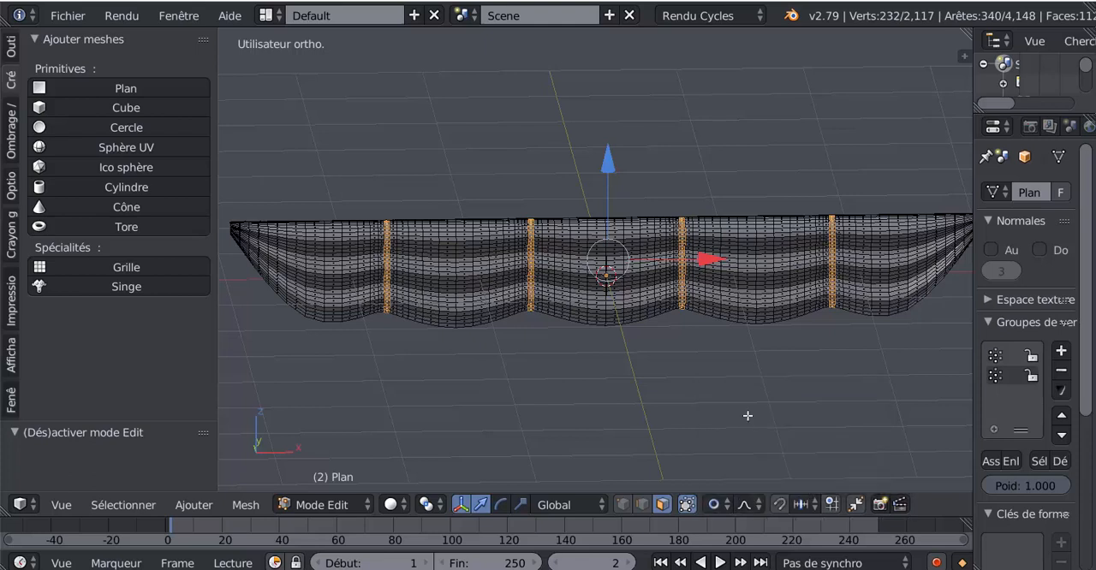
{"action": "left_click", "coordinate": [746, 505]}
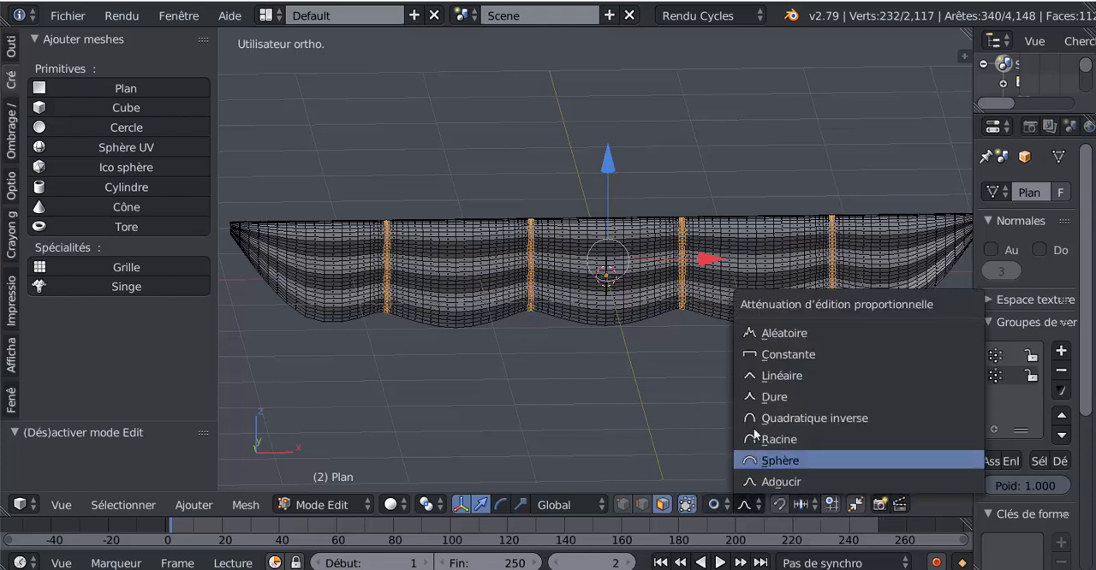
{"action": "left_click", "coordinate": [757, 397]}
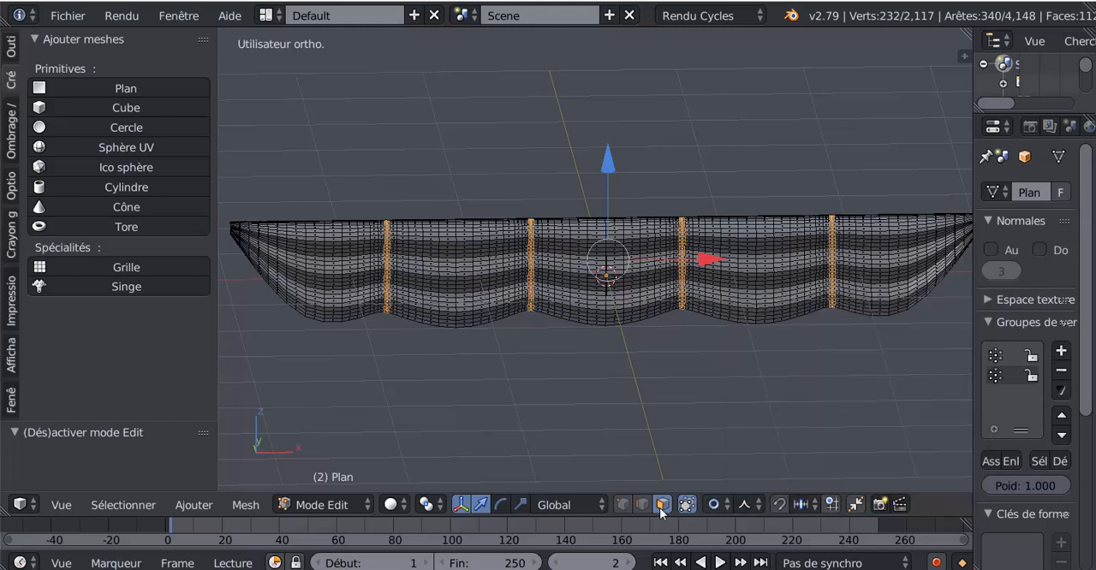
Switch to vertex selection, clear the selection and select the lower-edge vertex at the leftmost notch
{"action": "left_click", "coordinate": [624, 504]}
{"action": "key", "text": "a"}
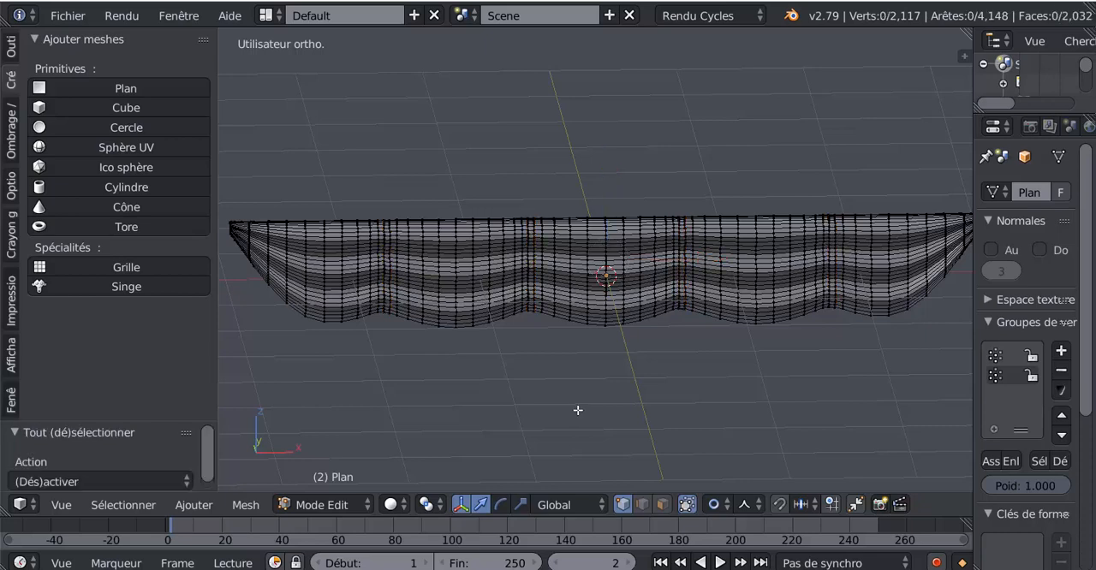
{"action": "middle_click_drag", "start_coordinate": [624, 398], "coordinate": [766, 383], "text": "shift"}
{"action": "scroll", "coordinate": [565, 364], "scroll_direction": "up", "scroll_amount": 2}
{"action": "right_click", "coordinate": [497, 311]}
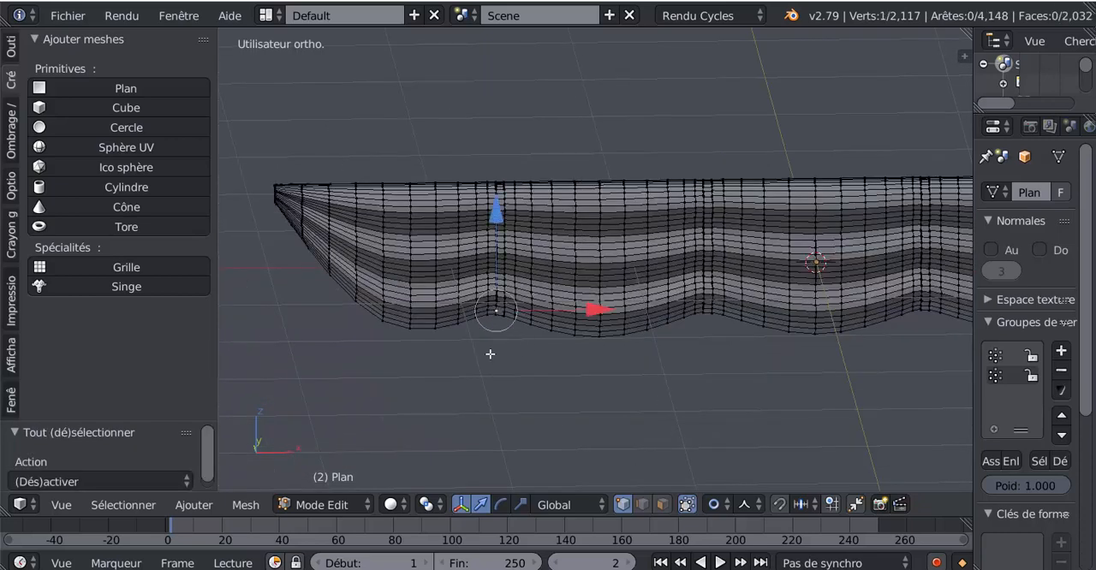
Try raising the selected notch vertex along the Z axis with proportional editing, and undo the move
{"action": "scroll", "coordinate": [486, 369], "scroll_direction": "down", "scroll_amount": 2}
{"action": "scroll", "coordinate": [486, 369], "scroll_direction": "down", "scroll_amount": 1}
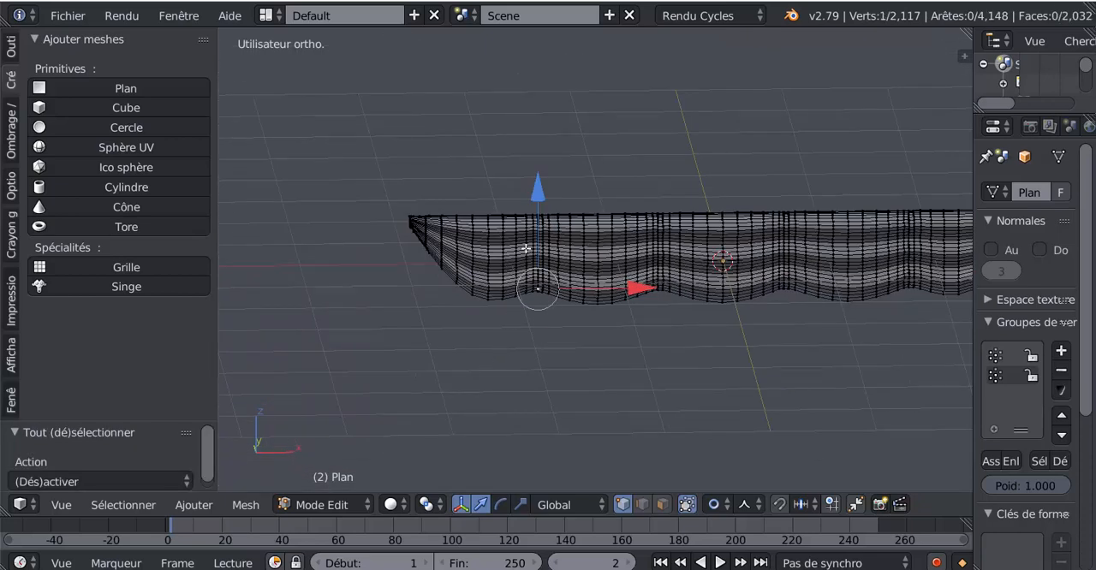
{"action": "mouse_move", "coordinate": [538, 197]}
{"action": "left_mouse_down"}
{"action": "mouse_move", "coordinate": [545, 167]}
{"action": "mouse_move", "coordinate": [552, 192]}
{"action": "left_mouse_up"}
{"action": "key", "text": "ctrl+z"}
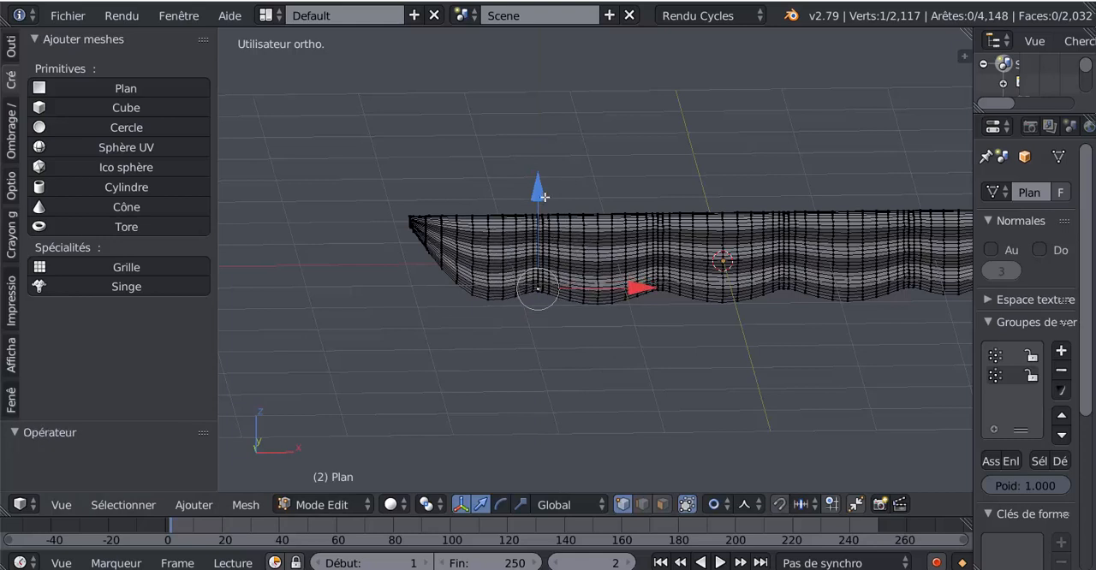
Raise the leftmost notch vertex along the Z axis, adjusting the proportional influence radius to pull up only the surrounding scallop edges
{"action": "left_click_drag", "start_coordinate": [540, 196], "coordinate": [557, 161]}
{"action": "scroll", "coordinate": [540, 195], "scroll_direction": "up", "scroll_amount": 2}
{"action": "scroll", "coordinate": [539, 196], "scroll_direction": "down", "scroll_amount": 1}
{"action": "scroll", "coordinate": [541, 197], "scroll_direction": "up", "scroll_amount": 3}
{"action": "scroll", "coordinate": [541, 196], "scroll_direction": "down", "scroll_amount": 3}
{"action": "scroll", "coordinate": [540, 196], "scroll_direction": "up", "scroll_amount": 2}
{"action": "scroll", "coordinate": [540, 196], "scroll_direction": "down", "scroll_amount": 1}
{"action": "scroll", "coordinate": [540, 196], "scroll_direction": "up", "scroll_amount": 1}
{"action": "scroll", "coordinate": [546, 180], "scroll_direction": "down", "scroll_amount": 2}
{"action": "scroll", "coordinate": [545, 178], "scroll_direction": "down", "scroll_amount": 1}
{"action": "scroll", "coordinate": [556, 175], "scroll_direction": "up", "scroll_amount": 1}
{"action": "scroll", "coordinate": [557, 170], "scroll_direction": "up", "scroll_amount": 1}
{"action": "scroll", "coordinate": [557, 161], "scroll_direction": "down", "scroll_amount": 1}
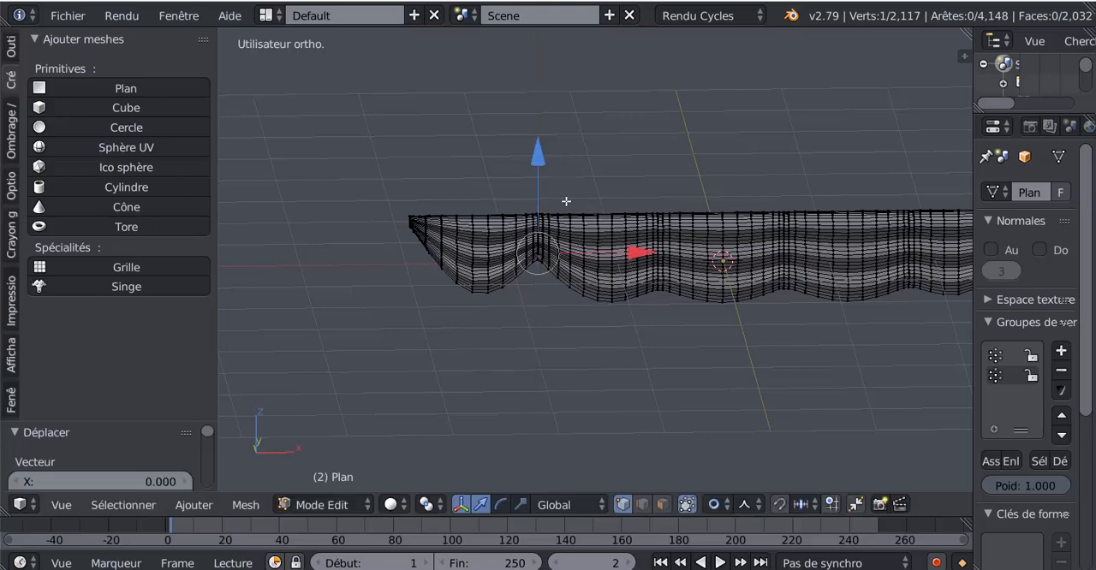
Raise the lower-edge vertices at the other three notches along the Z axis to deepen the scallops
{"action": "right_click", "coordinate": [661, 292]}
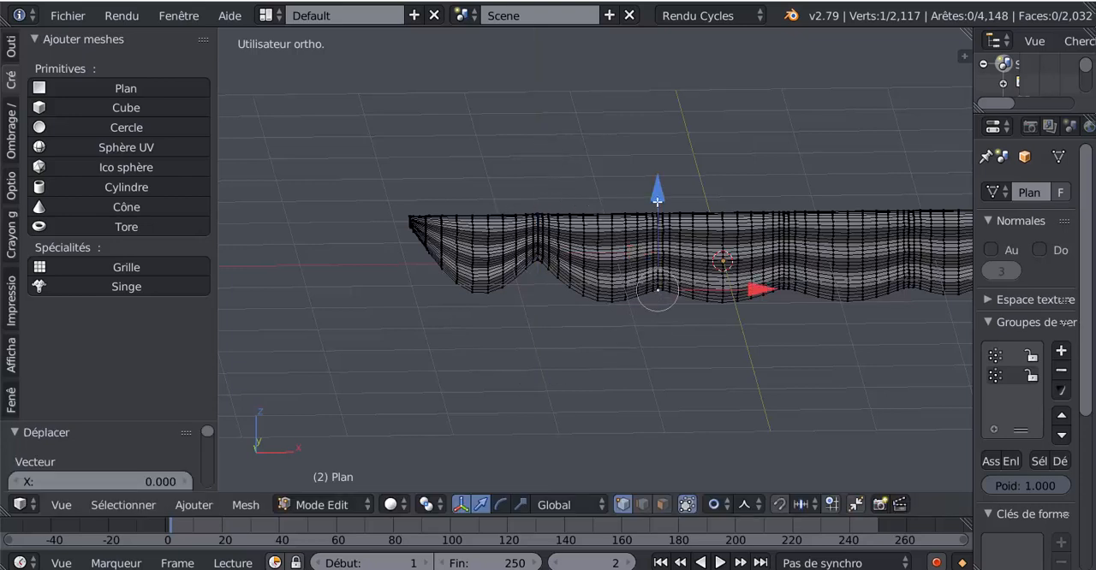
{"action": "key", "text": "g"}
{"action": "left_click", "coordinate": [662, 176]}
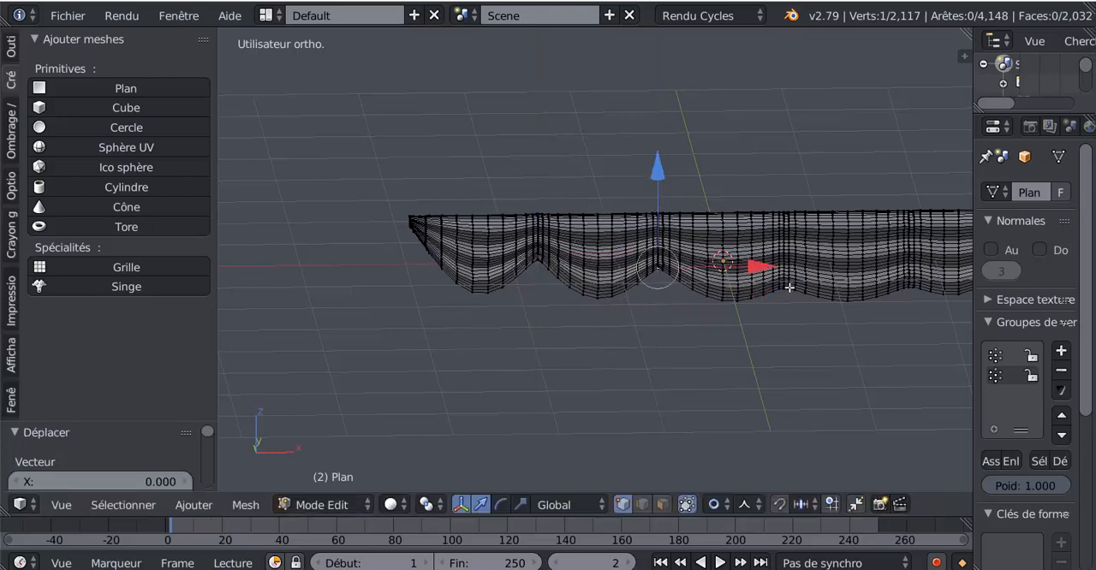
{"action": "right_click", "coordinate": [789, 288]}
{"action": "left_click_drag", "start_coordinate": [780, 191], "coordinate": [785, 161]}
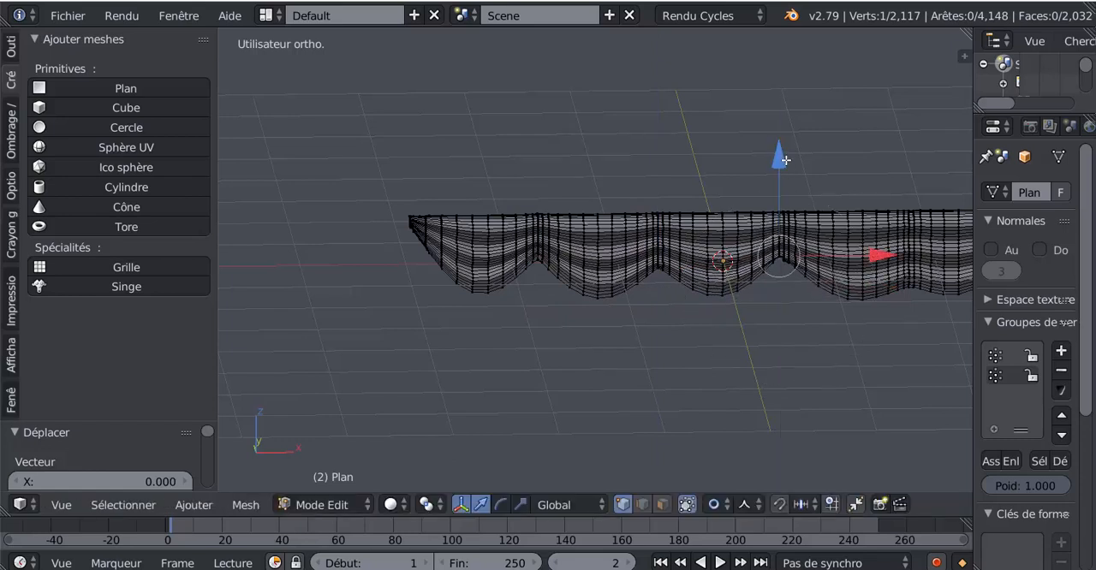
{"action": "middle_click_drag", "start_coordinate": [803, 356], "coordinate": [643, 330], "text": "shift"}
{"action": "right_click", "coordinate": [683, 290]}
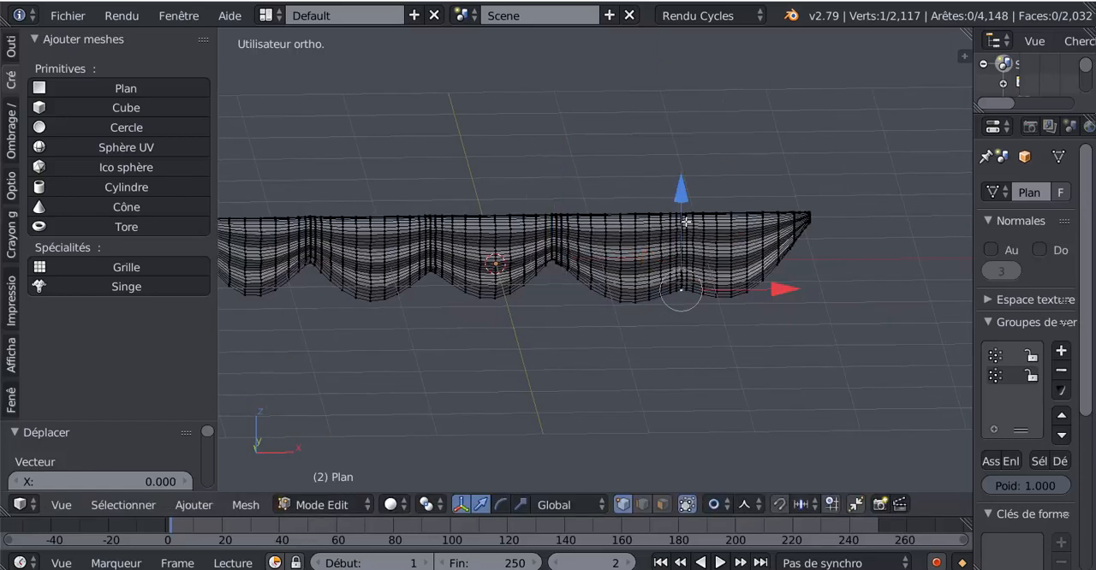
{"action": "left_click_drag", "start_coordinate": [687, 197], "coordinate": [687, 166]}
Apply smooth shading to the sail in Object Mode and return to Edit Mode
{"action": "key", "text": "Tab"}
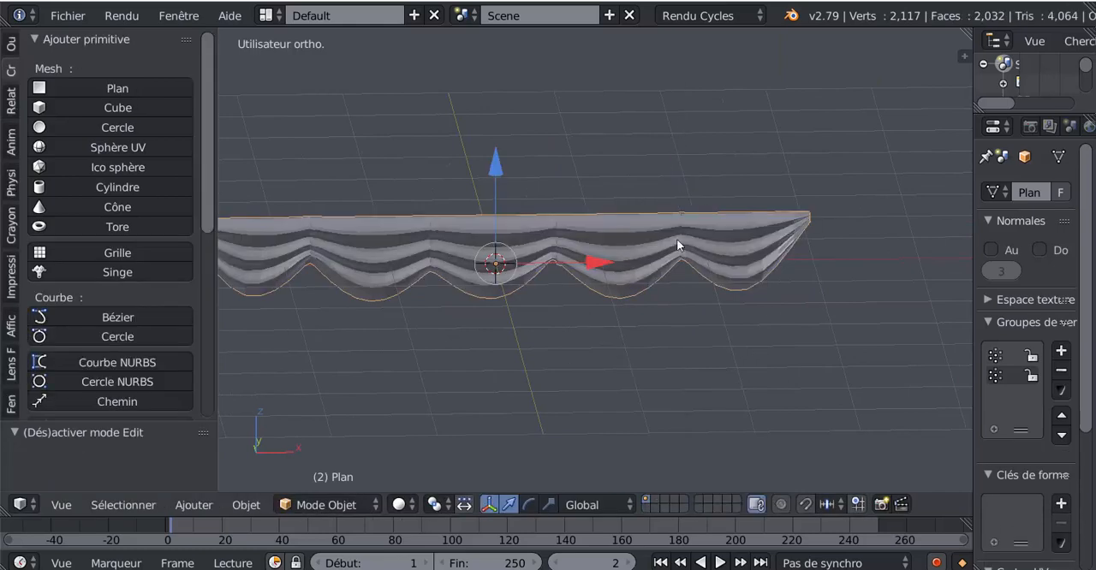
{"action": "scroll", "coordinate": [679, 282], "scroll_direction": "down", "scroll_amount": 3}
{"action": "mouse_move", "coordinate": [681, 316]}
{"action": "middle_mouse_down"}
{"action": "mouse_move", "coordinate": [611, 326]}
{"action": "mouse_move", "coordinate": [641, 313]}
{"action": "mouse_move", "coordinate": [559, 308]}
{"action": "middle_mouse_up"}
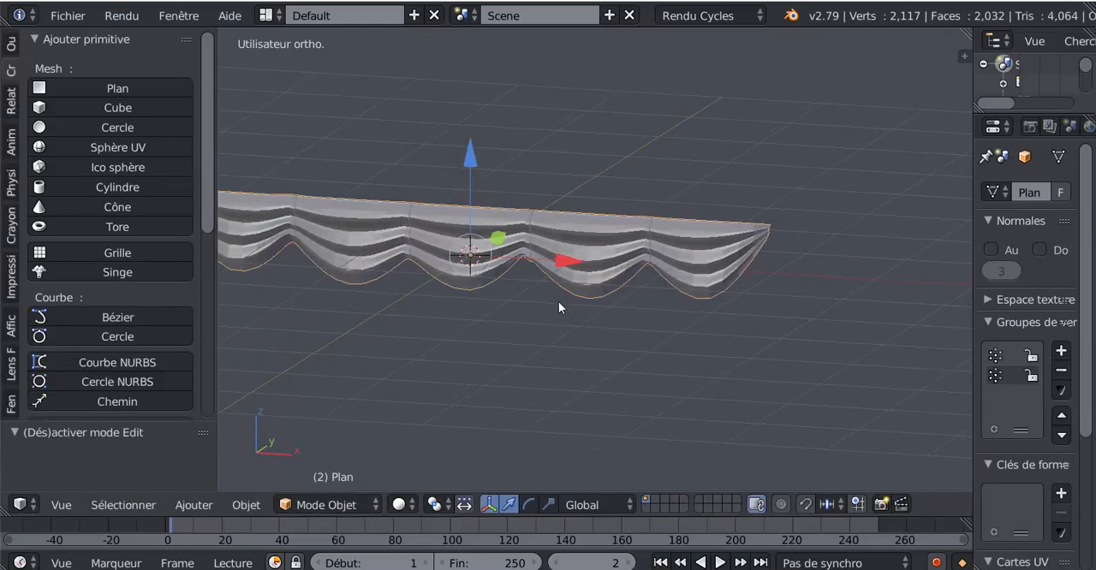
{"action": "left_click", "coordinate": [12, 44]}
{"action": "left_click", "coordinate": [40, 323]}
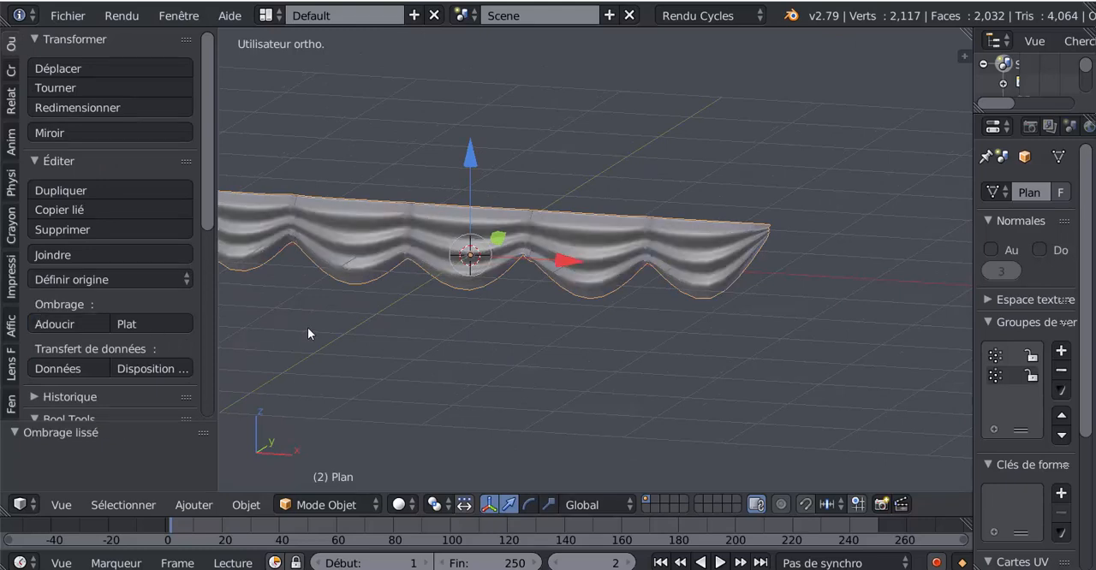
{"action": "mouse_move", "coordinate": [307, 328]}
{"action": "middle_mouse_down"}
{"action": "mouse_move", "coordinate": [407, 338]}
{"action": "mouse_move", "coordinate": [472, 328]}
{"action": "mouse_move", "coordinate": [550, 357]}
{"action": "mouse_move", "coordinate": [667, 366]}
{"action": "middle_mouse_up"}
{"action": "key", "text": "Tab"}
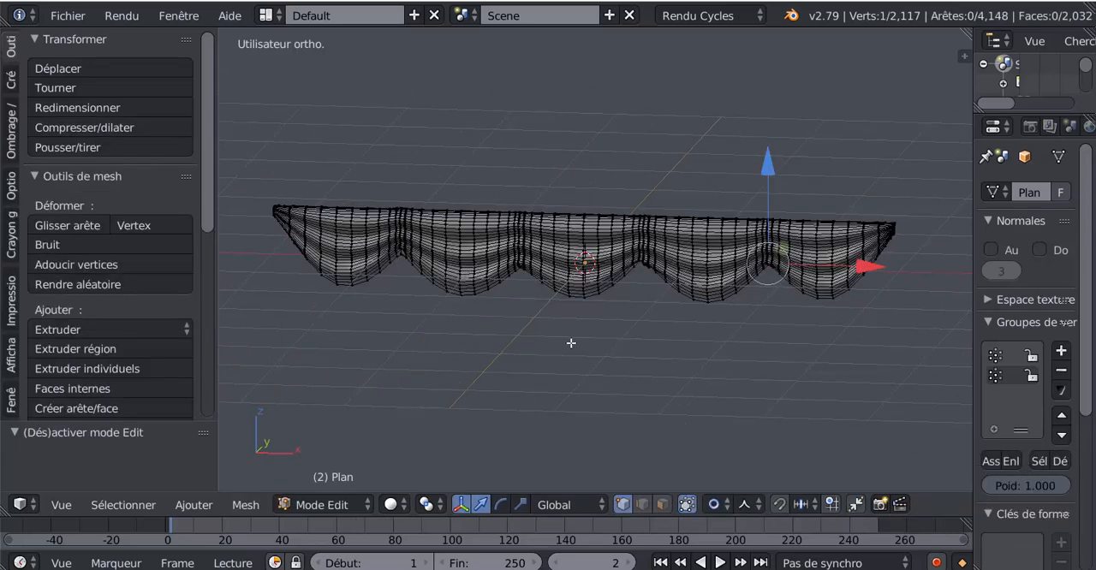
Check the smoothed sail in Object Mode, turn off proportional editing and switch the mesh to face selection in Edit Mode
{"action": "key", "text": "Tab"}
{"action": "middle_click_drag", "start_coordinate": [592, 349], "coordinate": [631, 385]}
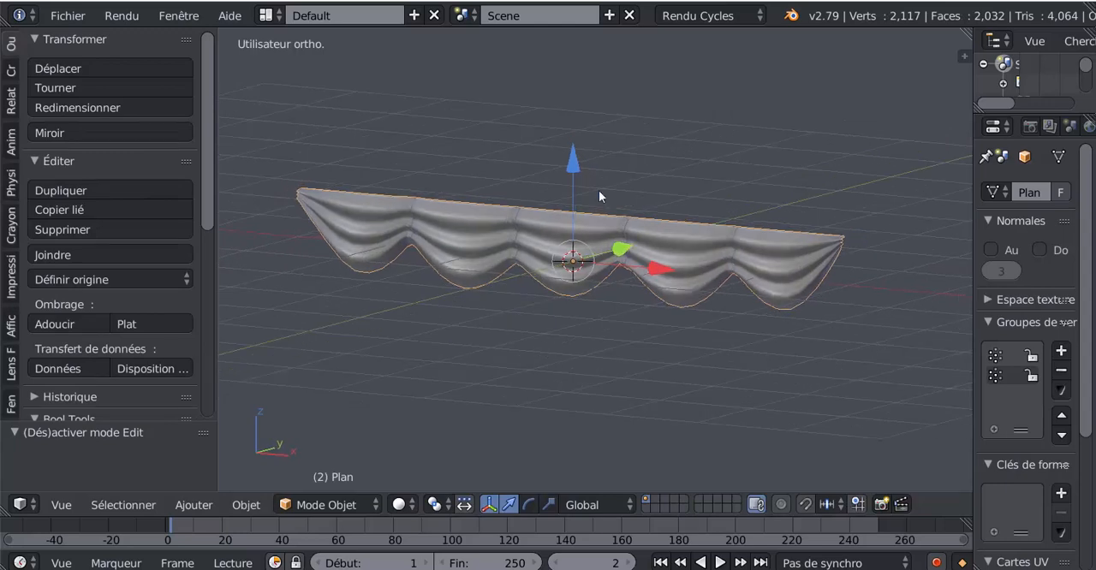
{"action": "key", "text": "Tab"}
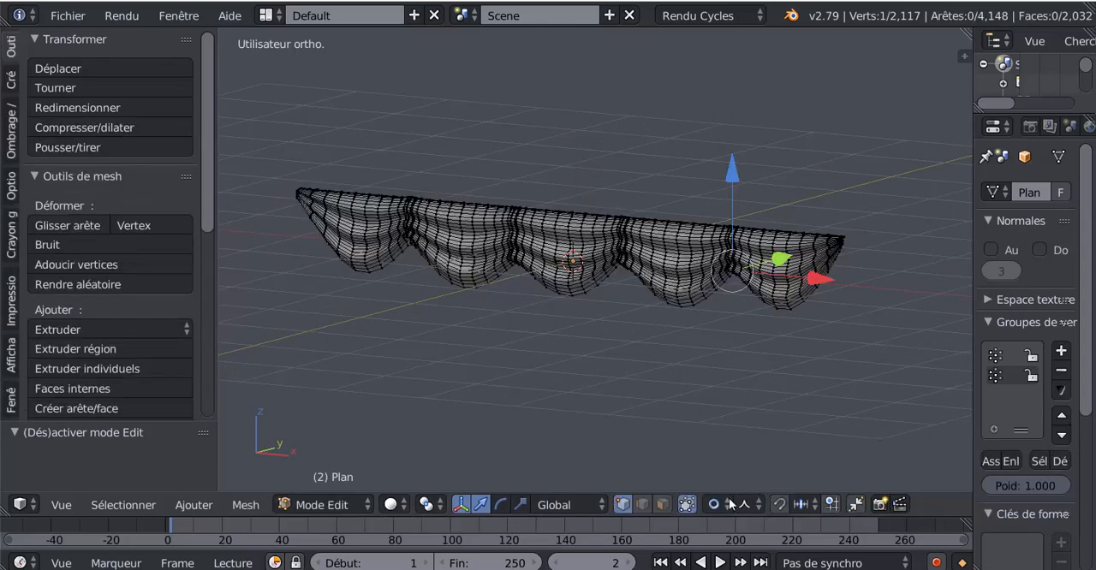
{"action": "middle_click_drag", "start_coordinate": [697, 387], "coordinate": [656, 367]}
{"action": "scroll", "coordinate": [656, 358], "scroll_direction": "up", "scroll_amount": 2}
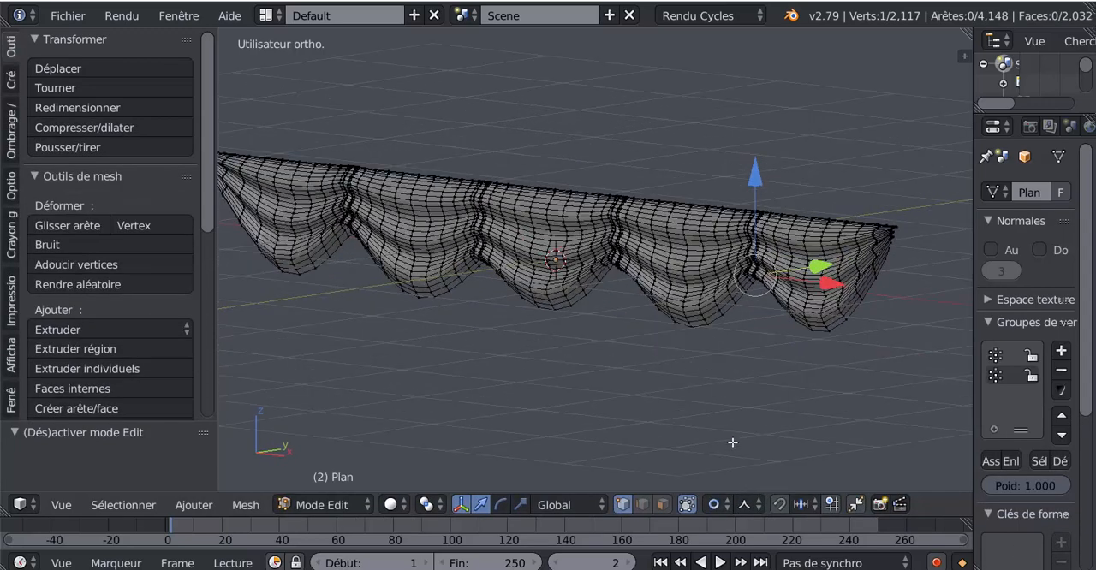
{"action": "left_click", "coordinate": [714, 505]}
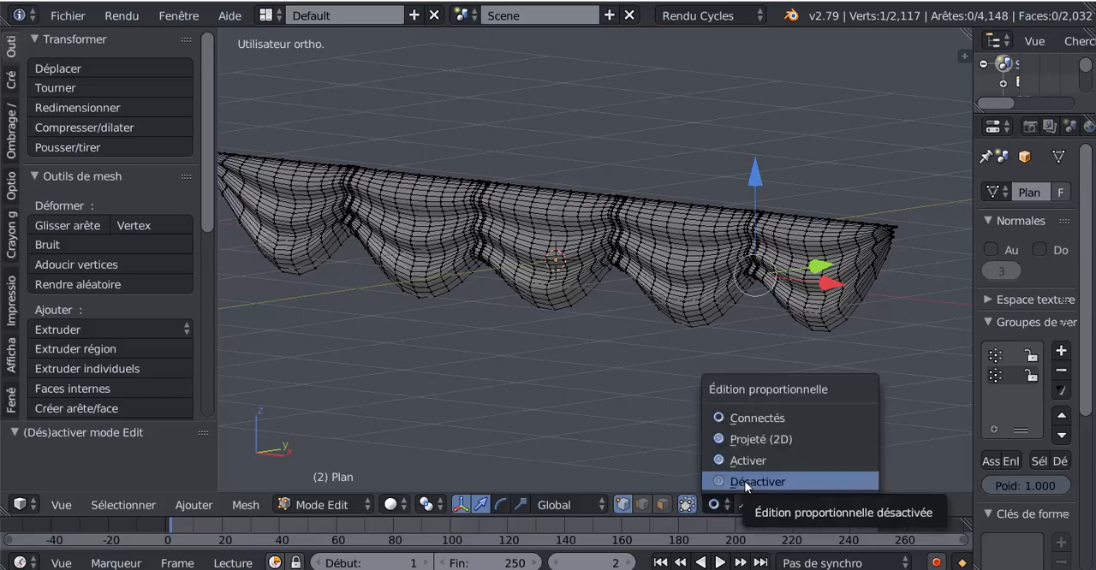
{"action": "left_click", "coordinate": [744, 482]}
{"action": "key", "text": "Tab"}
{"action": "key", "text": "Tab"}
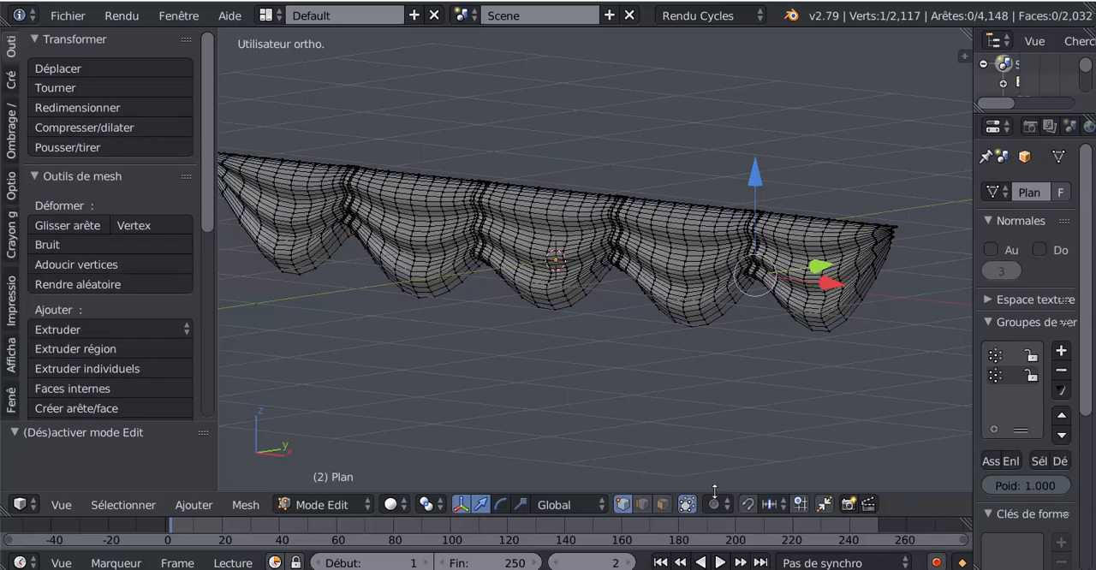
{"action": "left_click", "coordinate": [663, 504]}
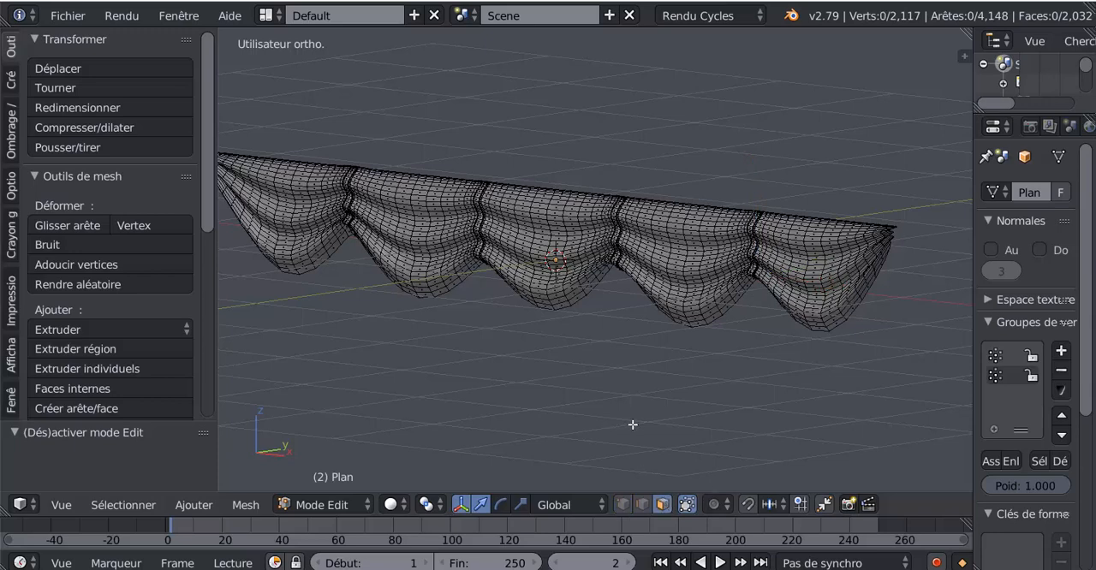
Select the faces of the sail's vertical bands using the vertex group Groupe.001
{"action": "left_click_drag", "start_coordinate": [971, 297], "coordinate": [825, 300]}
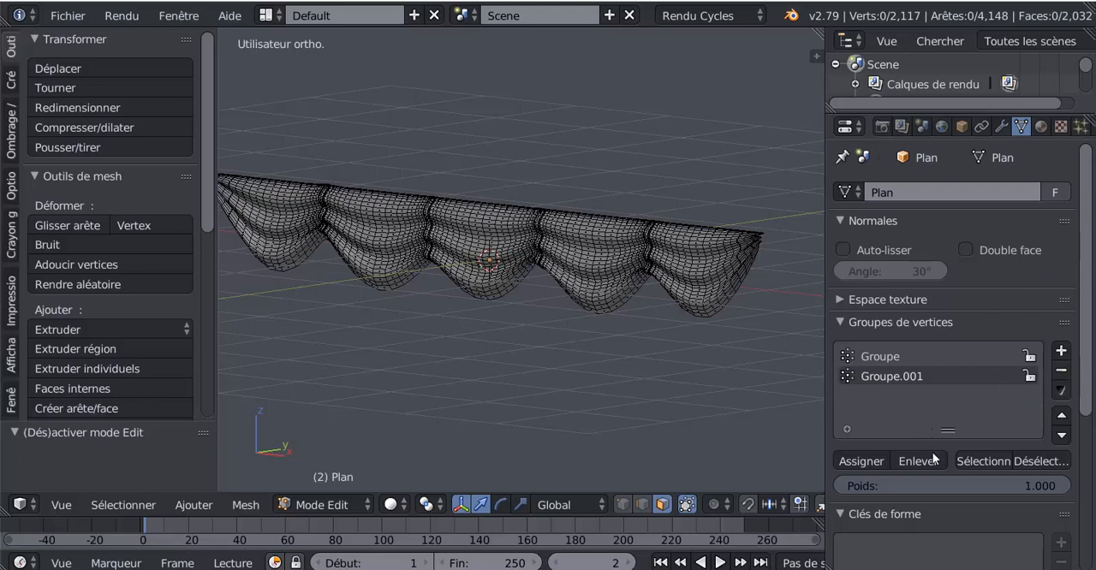
{"action": "left_click", "coordinate": [980, 459]}
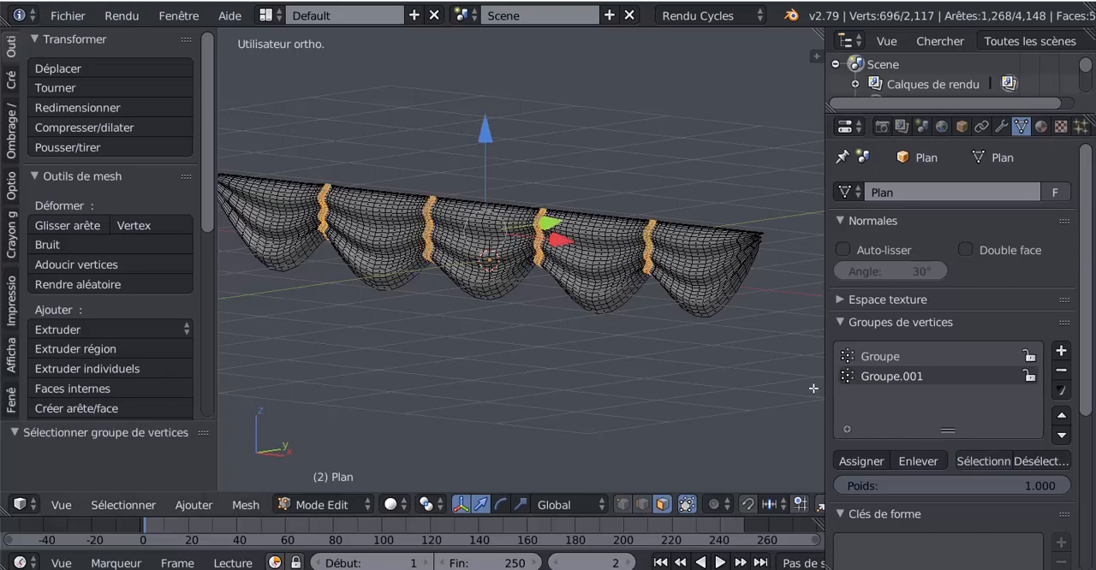
{"action": "left_click_drag", "start_coordinate": [822, 388], "coordinate": [927, 411]}
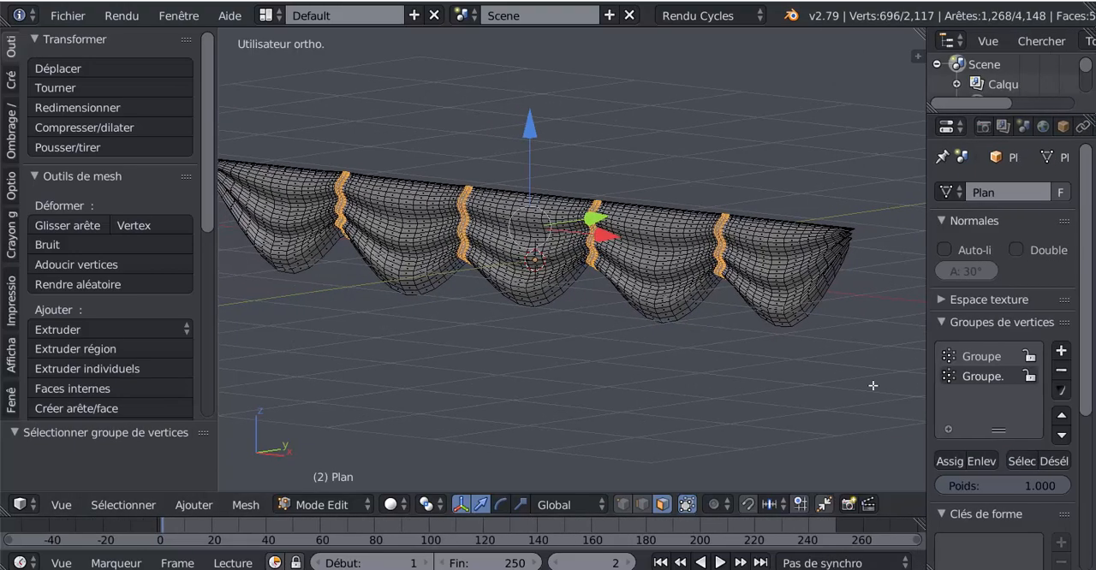
{"action": "middle_click_drag", "start_coordinate": [865, 452], "coordinate": [618, 379]}
{"action": "scroll", "coordinate": [758, 371], "scroll_direction": "up", "scroll_amount": 2}
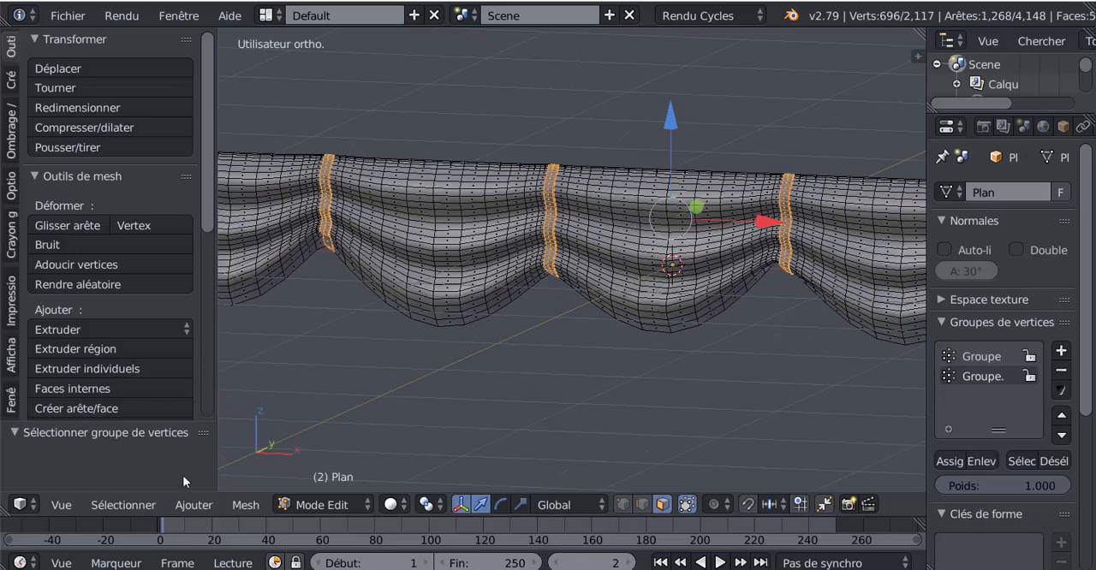
Add a random selection of faces across the sail, with the percentage set to 6.306% and seed 1
{"action": "left_click", "coordinate": [125, 504]}
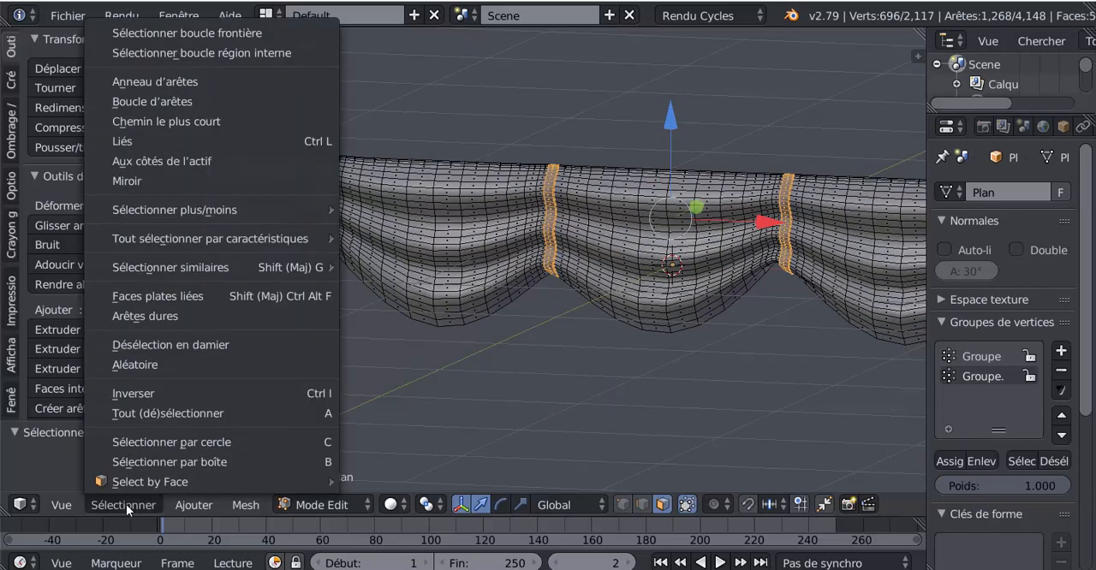
{"action": "left_click", "coordinate": [128, 365]}
{"action": "scroll", "coordinate": [461, 349], "scroll_direction": "down", "scroll_amount": 2}
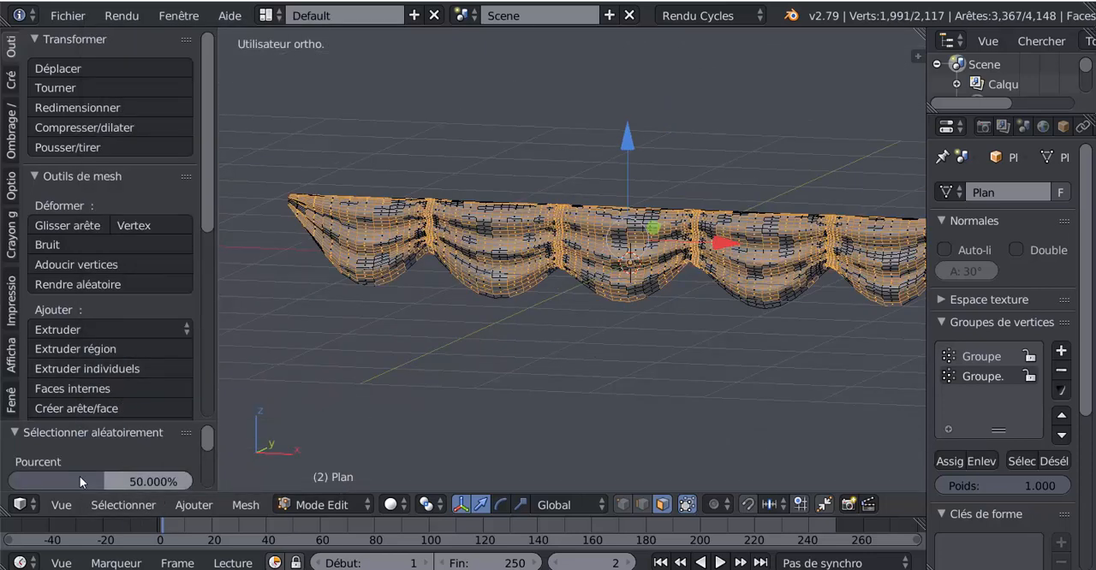
{"action": "left_click_drag", "start_coordinate": [94, 423], "coordinate": [114, 193]}
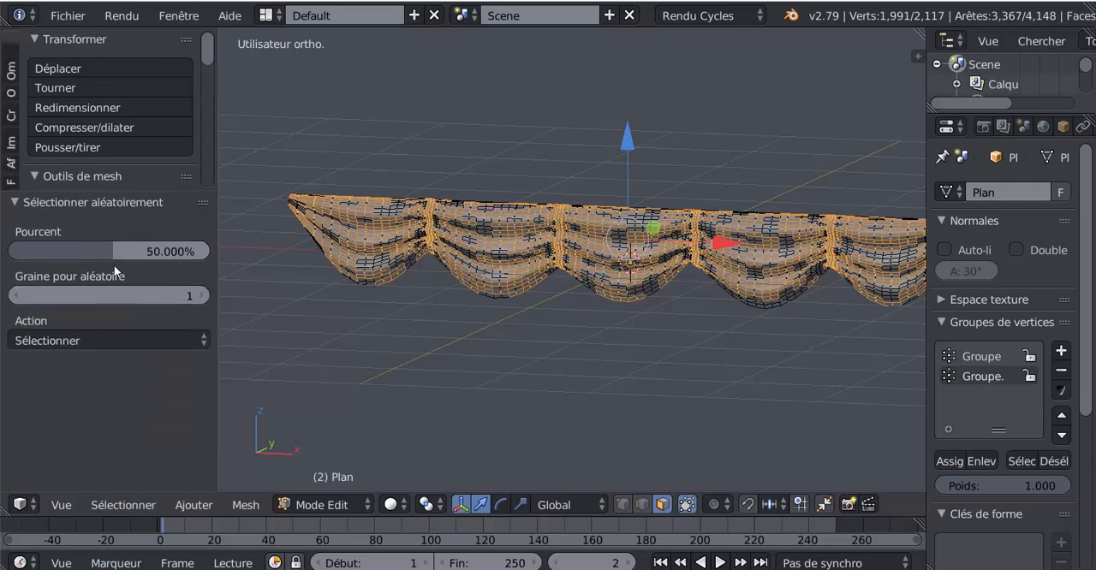
{"action": "left_click_drag", "start_coordinate": [114, 252], "coordinate": [28, 253]}
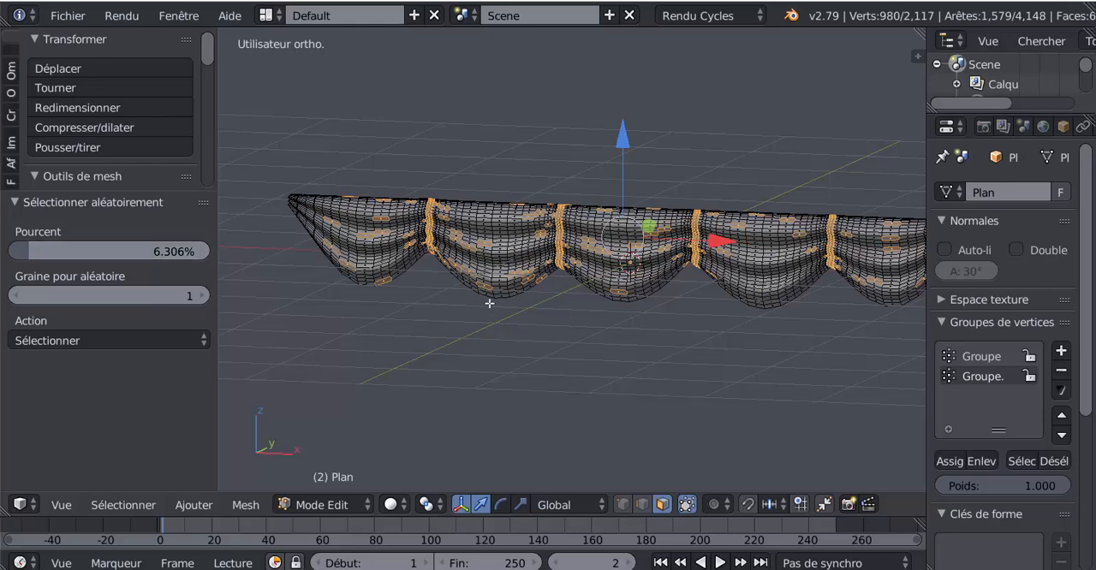
{"action": "scroll", "coordinate": [490, 303], "scroll_direction": "up", "scroll_amount": 2}
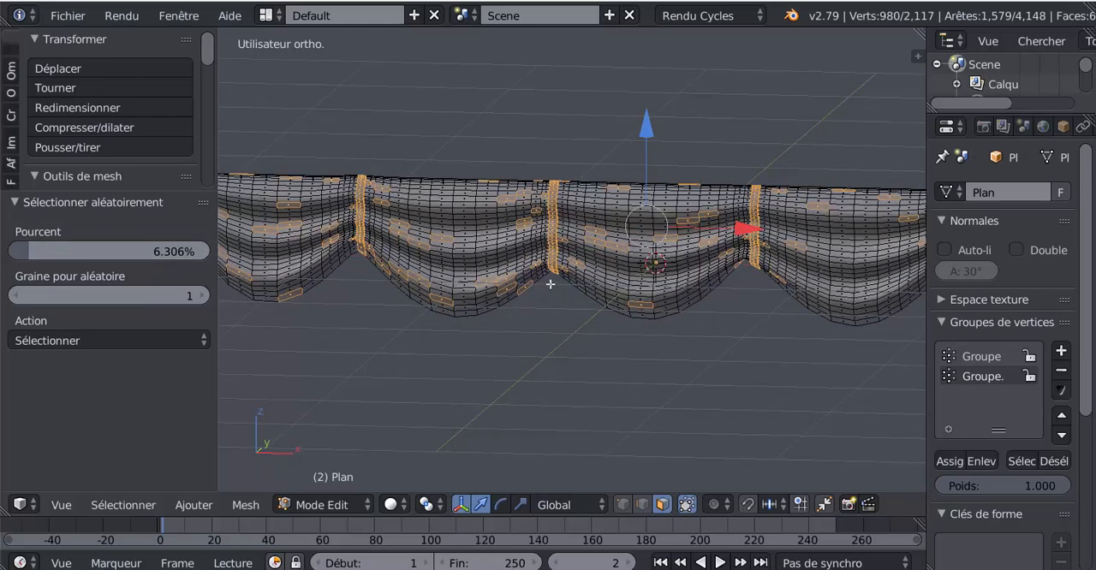
{"action": "scroll", "coordinate": [762, 362], "scroll_direction": "down", "scroll_amount": 1}
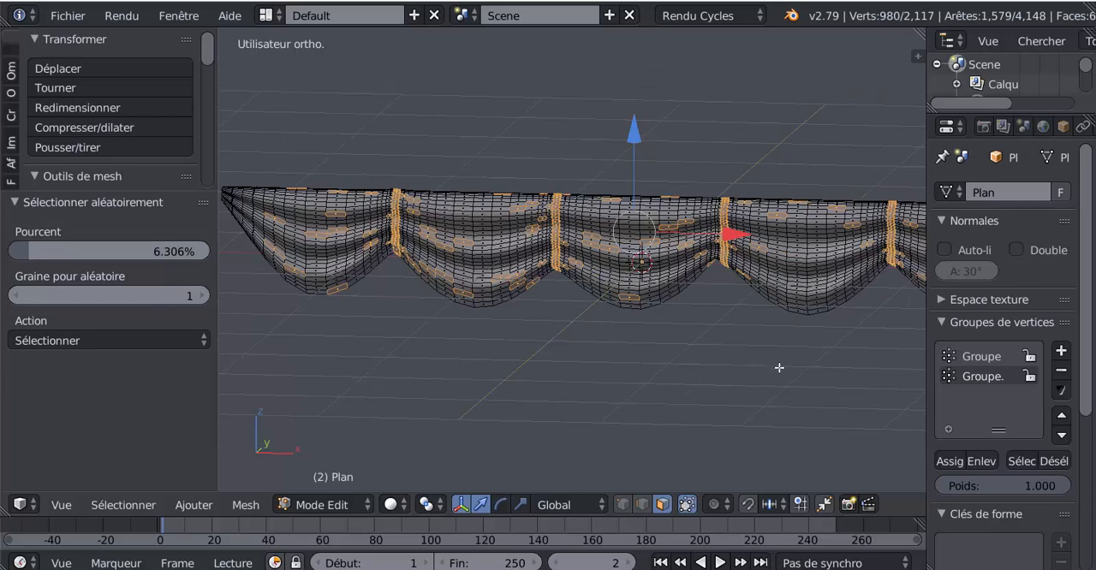
Remove the vertical band faces of vertex group Groupe.001 from the selection, keeping only the scattered random faces
{"action": "middle_click_drag", "start_coordinate": [778, 369], "coordinate": [629, 364], "text": "shift"}
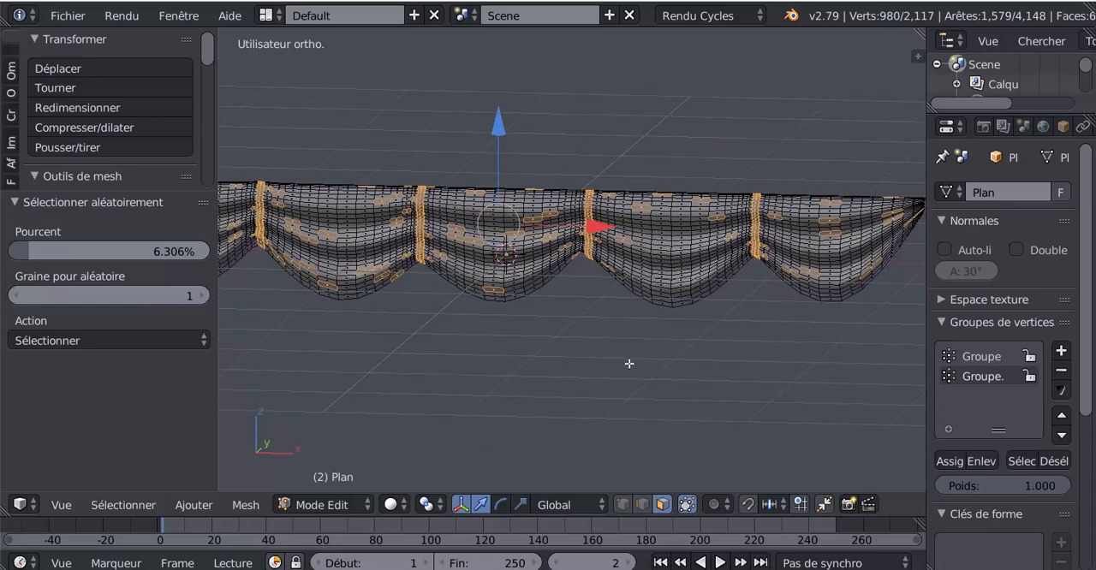
{"action": "left_click", "coordinate": [1053, 461]}
{"action": "scroll", "coordinate": [521, 283], "scroll_direction": "up", "scroll_amount": 4}
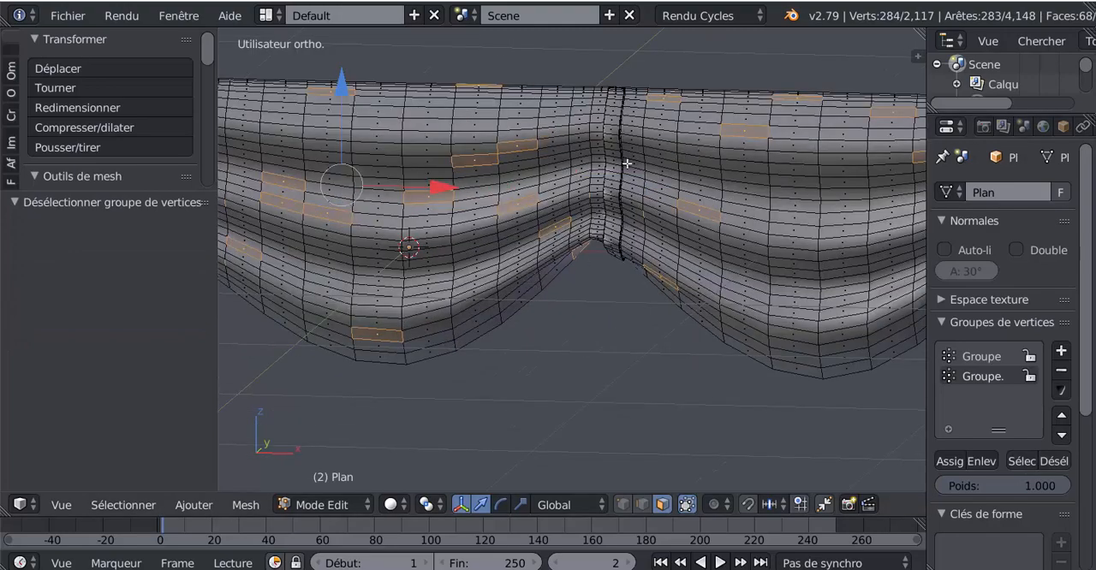
{"action": "scroll", "coordinate": [562, 334], "scroll_direction": "down", "scroll_amount": 7}
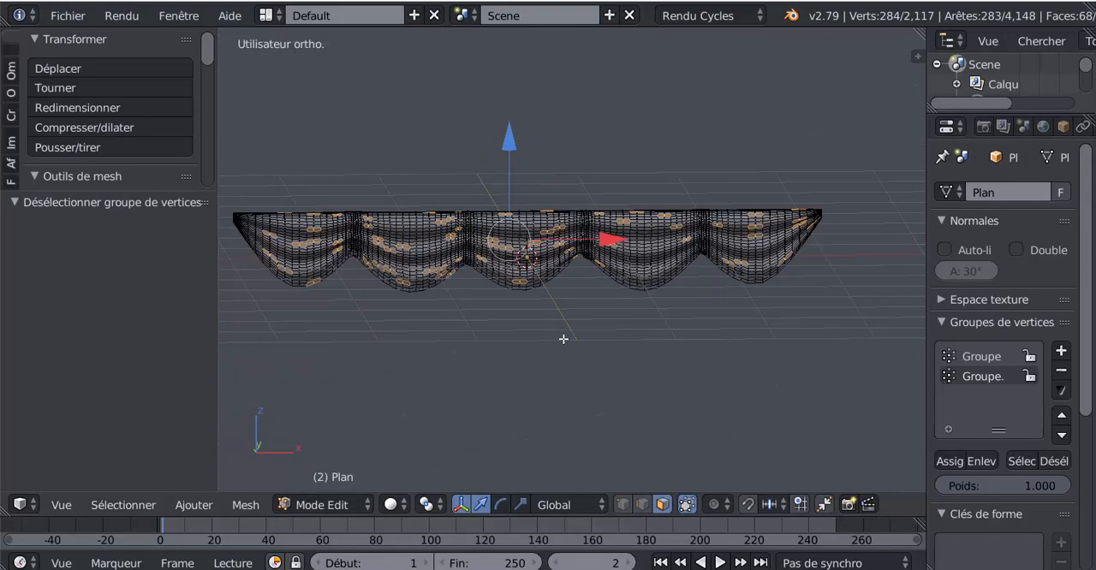
In front wireframe view, deselect the random faces along the sail's top edge and at its right corner
{"action": "key", "text": "KP_1"}
{"action": "key", "text": "z"}
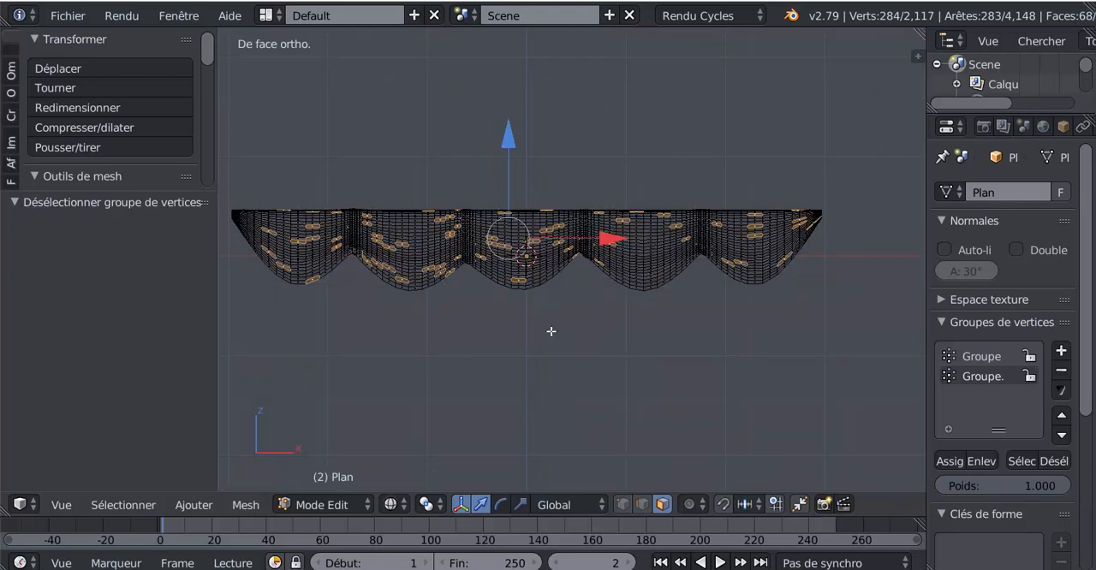
{"action": "key", "text": "b"}
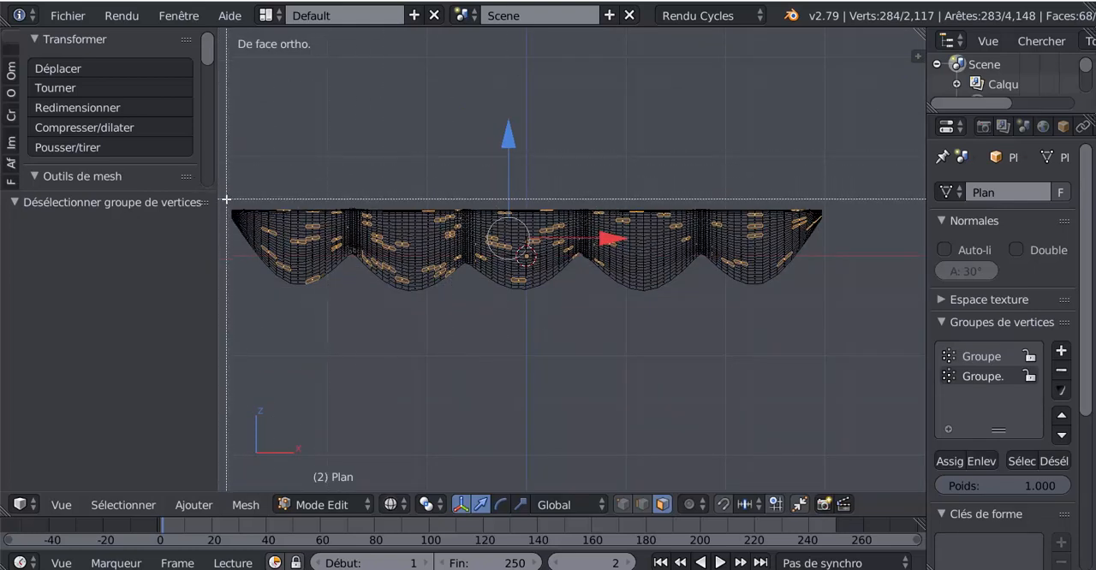
{"action": "left_click_drag", "start_coordinate": [229, 200], "coordinate": [844, 215]}
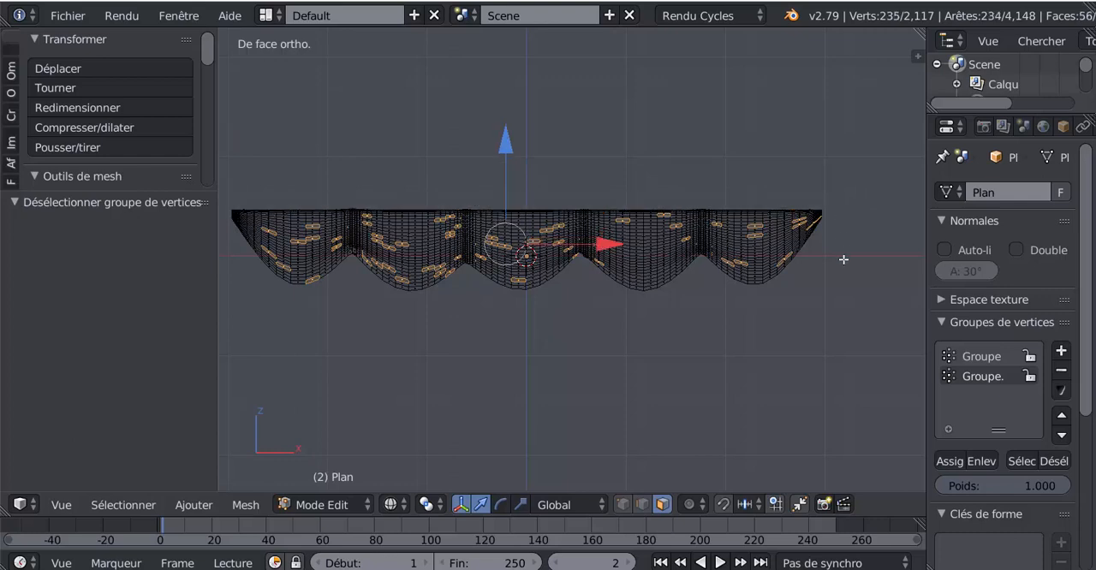
{"action": "key", "text": "c"}
{"action": "middle_click_drag", "start_coordinate": [823, 197], "coordinate": [837, 236]}
{"action": "right_click", "coordinate": [234, 284]}
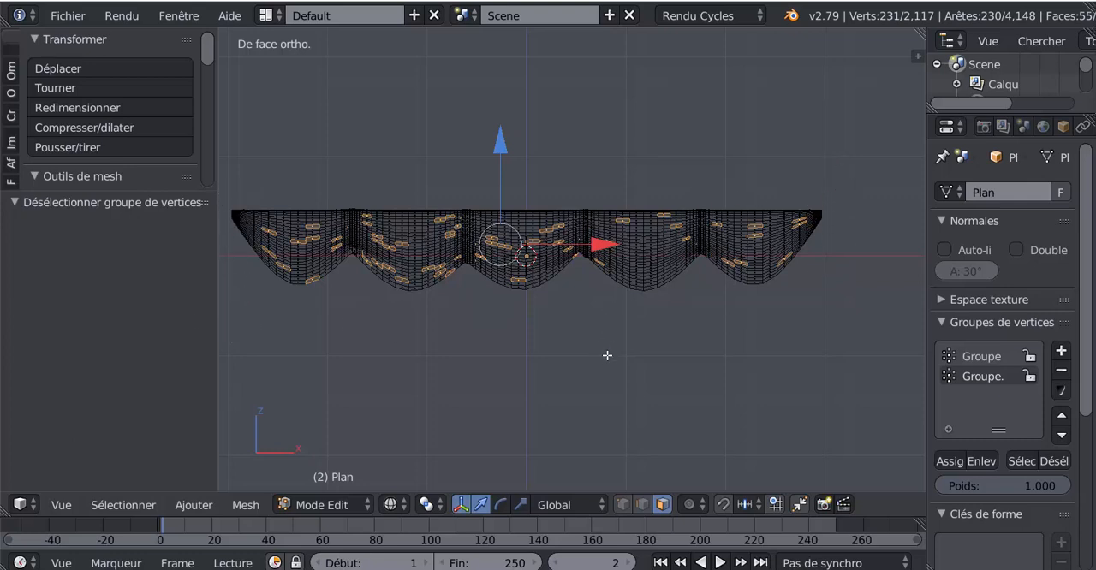
Try pulling the scattered faces along the Y axis, check the creases in Object Mode, and undo the move
{"action": "middle_click_drag", "start_coordinate": [607, 355], "coordinate": [537, 355]}
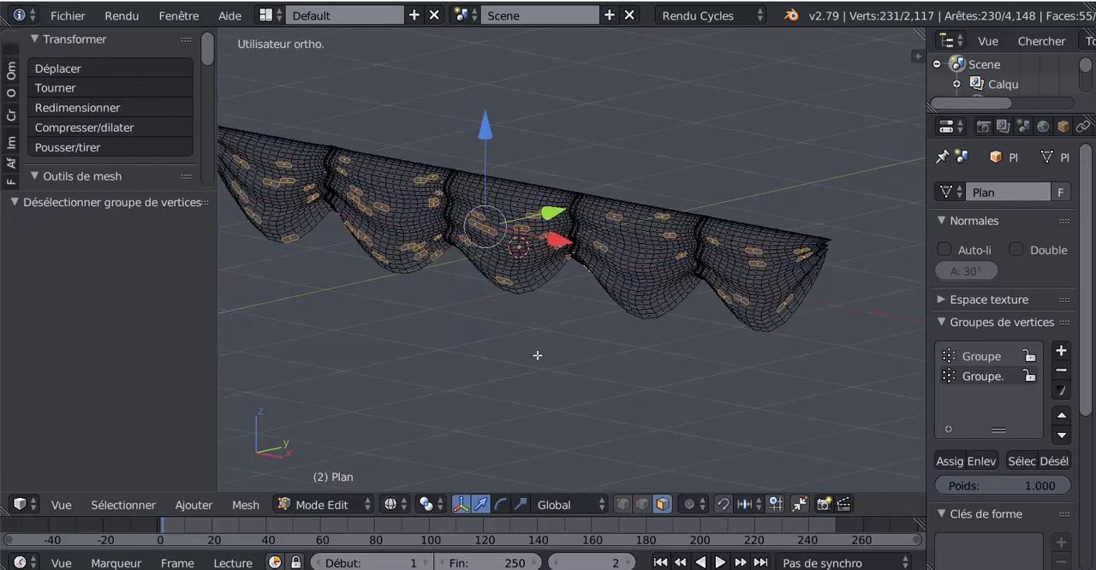
{"action": "key", "text": "z"}
{"action": "scroll", "coordinate": [509, 334], "scroll_direction": "up", "scroll_amount": 3}
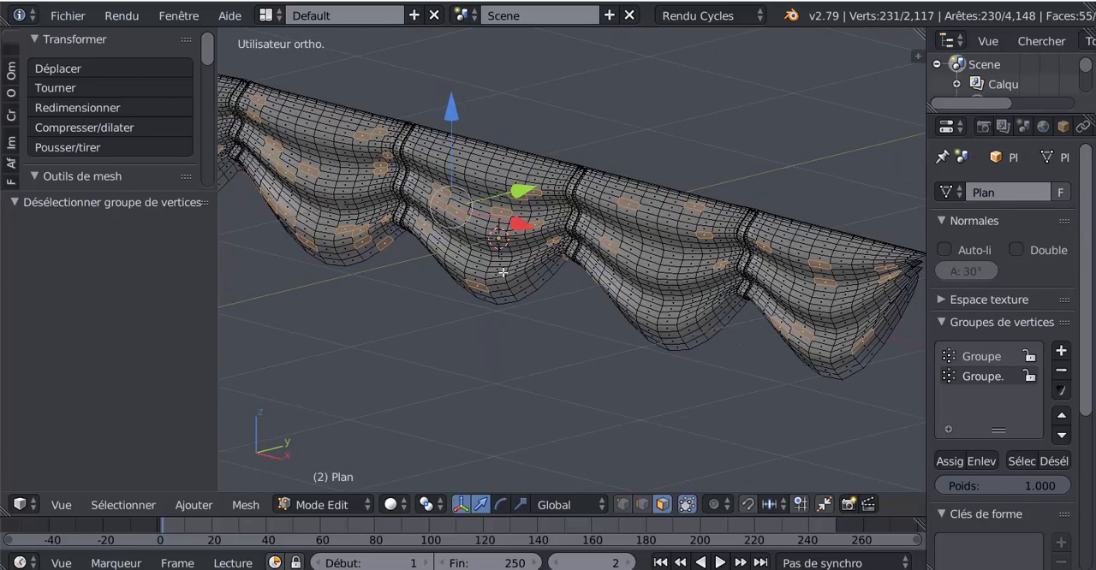
{"action": "left_click_drag", "start_coordinate": [517, 191], "coordinate": [511, 210]}
{"action": "key", "text": "Tab"}
{"action": "mouse_move", "coordinate": [512, 259]}
{"action": "middle_mouse_down"}
{"action": "mouse_move", "coordinate": [523, 272]}
{"action": "mouse_move", "coordinate": [588, 267]}
{"action": "mouse_move", "coordinate": [543, 274]}
{"action": "middle_mouse_up"}
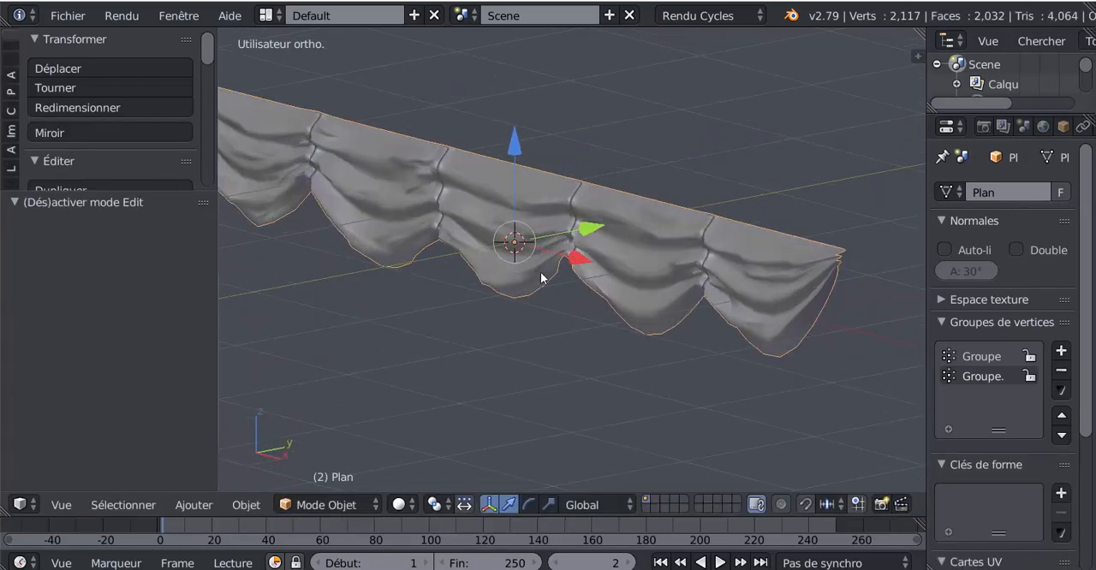
{"action": "key", "text": "Tab"}
{"action": "key", "text": "z"}
Try a smaller Y-axis move of the scattered faces, check it in Object Mode, and undo it
{"action": "left_click_drag", "start_coordinate": [541, 204], "coordinate": [547, 200]}
{"action": "key", "text": "Tab"}
{"action": "mouse_move", "coordinate": [560, 260]}
{"action": "middle_mouse_down"}
{"action": "mouse_move", "coordinate": [601, 260]}
{"action": "mouse_move", "coordinate": [558, 265]}
{"action": "middle_mouse_up"}
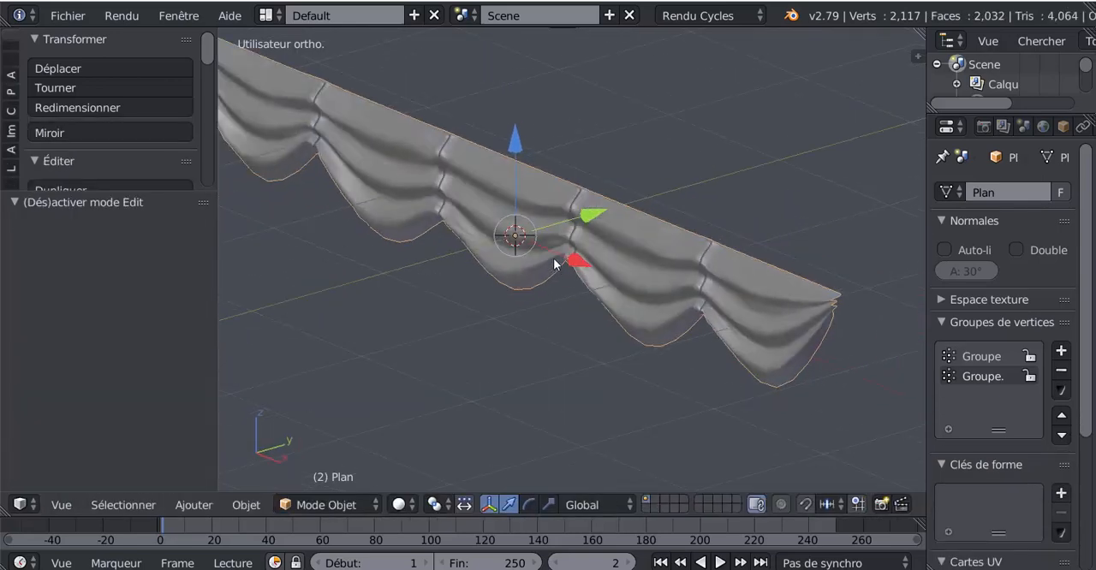
{"action": "key", "text": "Tab"}
{"action": "key", "text": "z"}
Move the scattered faces -0.009 along the Y axis to crease the cloth and return to Object Mode
{"action": "left_click_drag", "start_coordinate": [557, 199], "coordinate": [554, 201]}
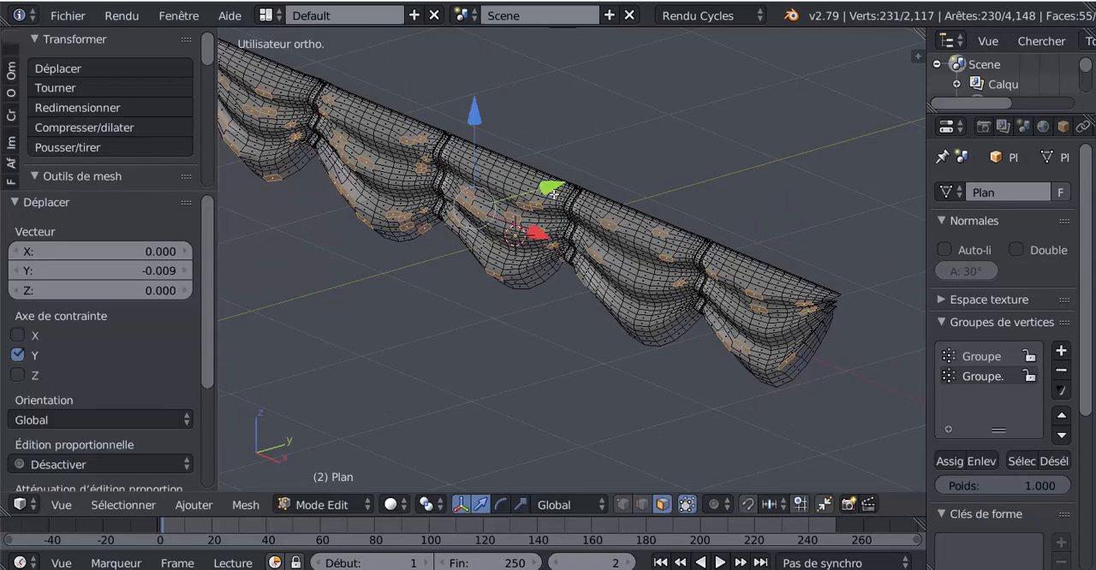
{"action": "key", "text": "Tab"}
{"action": "key", "text": "z"}
{"action": "mouse_move", "coordinate": [578, 268]}
{"action": "middle_mouse_down"}
{"action": "mouse_move", "coordinate": [660, 232]}
{"action": "mouse_move", "coordinate": [607, 249]}
{"action": "middle_mouse_up"}
Set the viewport display to render only (Rendu seulement) with the world background (Fond du monde) shown
{"action": "key", "text": "n"}
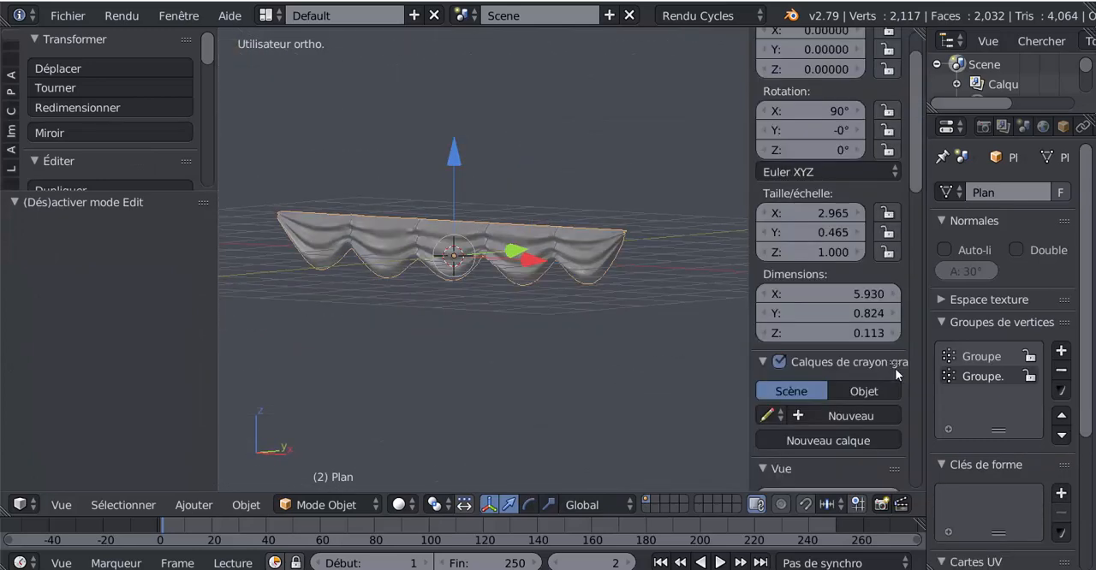
{"action": "left_click_drag", "start_coordinate": [919, 180], "coordinate": [913, 295]}
{"action": "scroll", "coordinate": [918, 345], "scroll_direction": "down", "scroll_amount": 10}
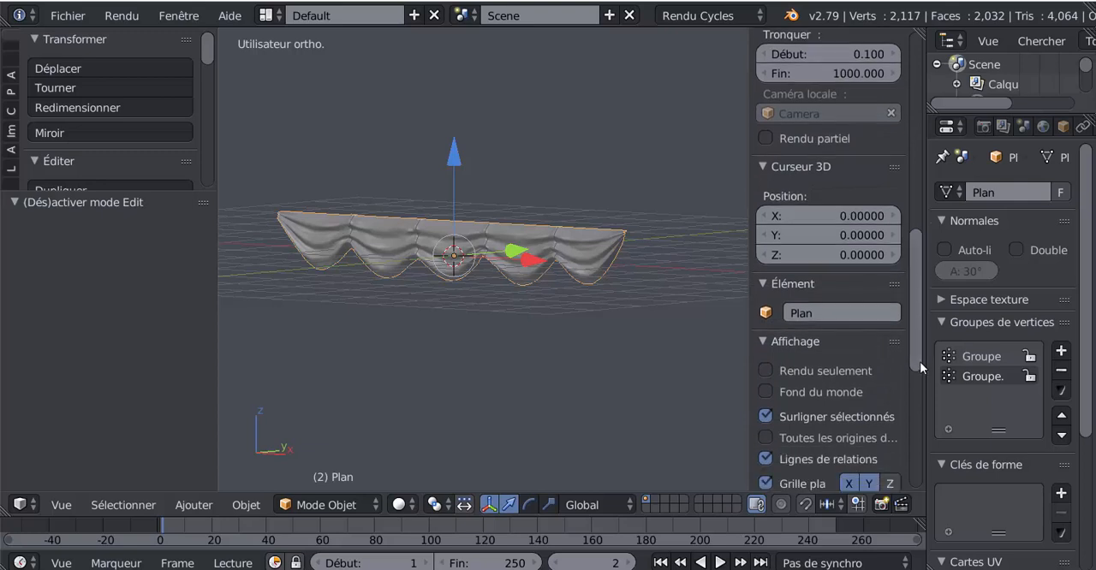
{"action": "scroll", "coordinate": [894, 380], "scroll_direction": "down", "scroll_amount": 1}
{"action": "left_click", "coordinate": [766, 206]}
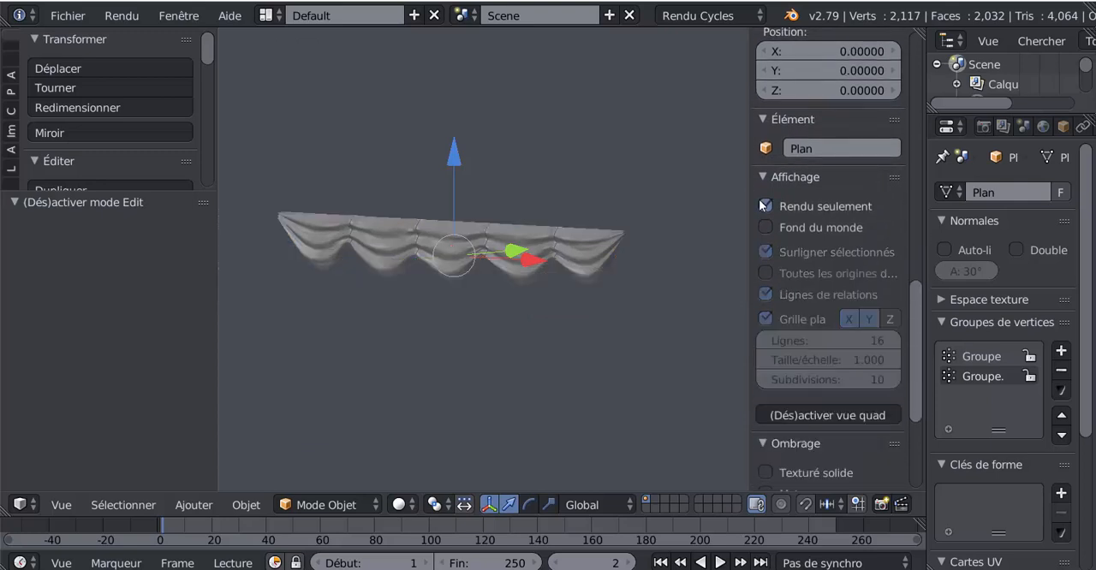
{"action": "left_click", "coordinate": [766, 227]}
{"action": "scroll", "coordinate": [800, 368], "scroll_direction": "down", "scroll_amount": 4}
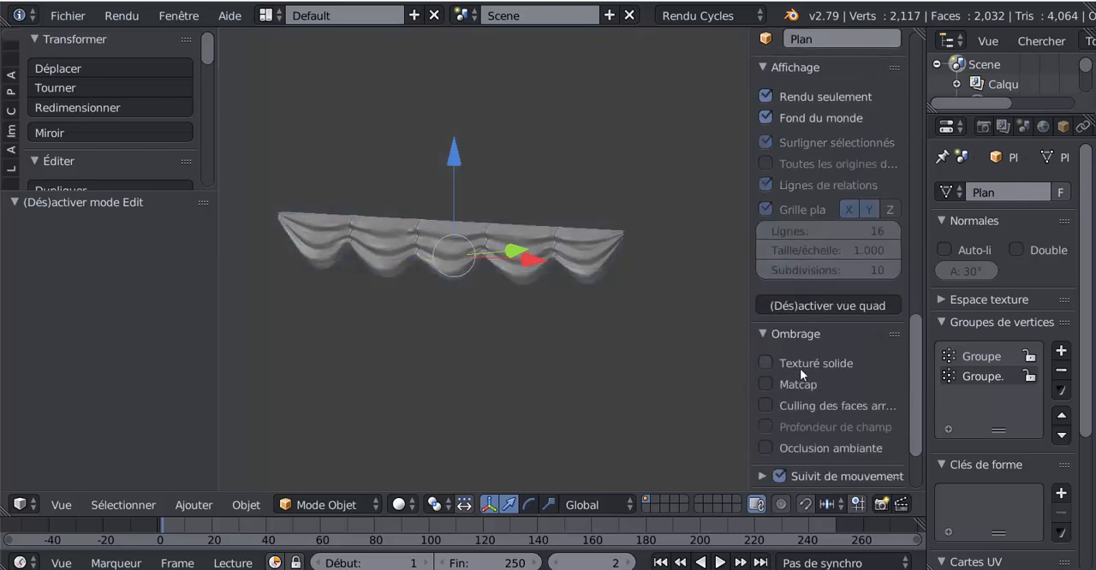
Enable viewport ambient occlusion with a strength of 3.400 and view the sail from closer to the front
{"action": "left_click", "coordinate": [764, 447]}
{"action": "left_click_drag", "start_coordinate": [916, 368], "coordinate": [917, 389]}
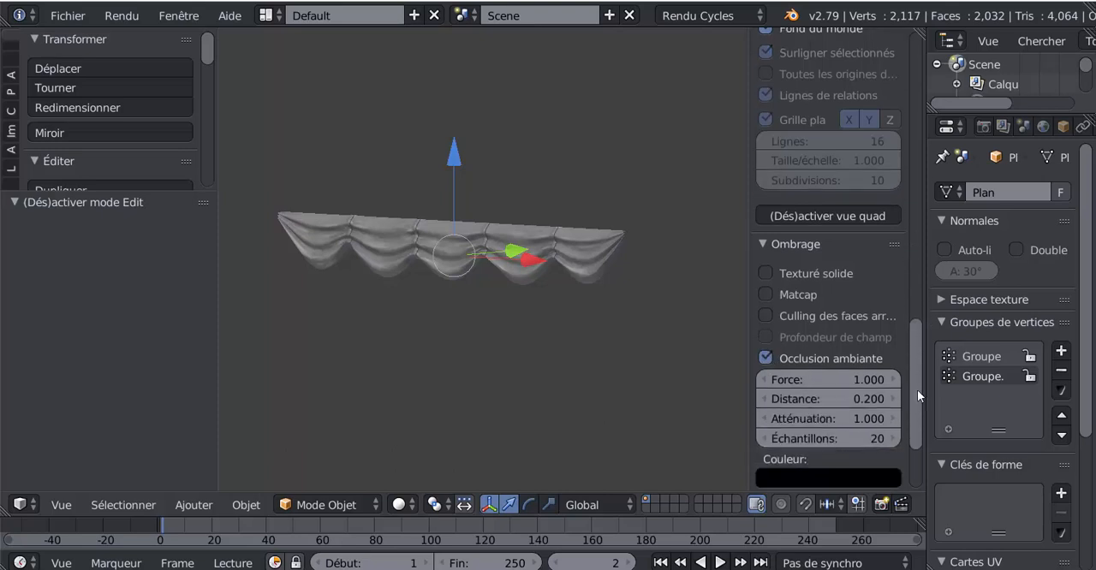
{"action": "left_click_drag", "start_coordinate": [789, 378], "coordinate": [843, 379]}
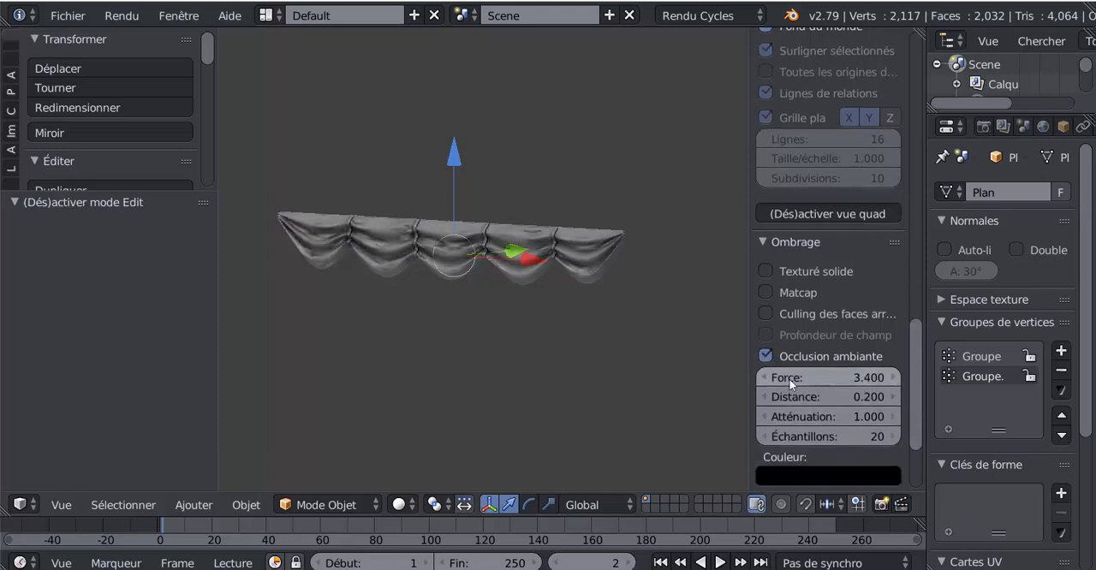
{"action": "middle_click_drag", "start_coordinate": [616, 374], "coordinate": [659, 370]}
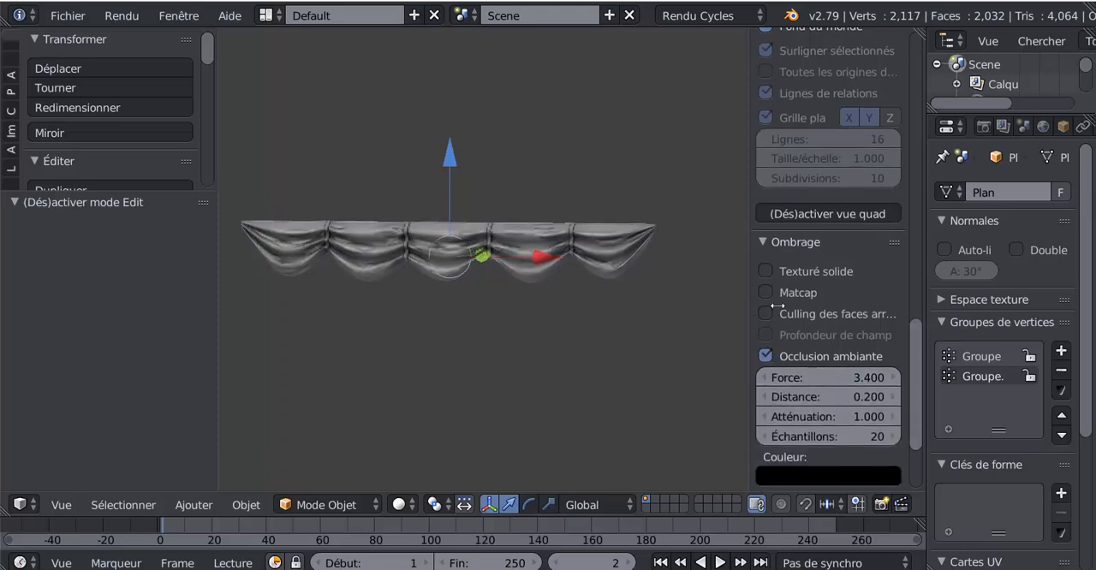
Collapse the properties region to enlarge the view and examine the sail's pleats and creases from the front and up close
{"action": "left_click_drag", "start_coordinate": [778, 306], "coordinate": [882, 308]}
{"action": "middle_click_drag", "start_coordinate": [685, 332], "coordinate": [648, 340]}
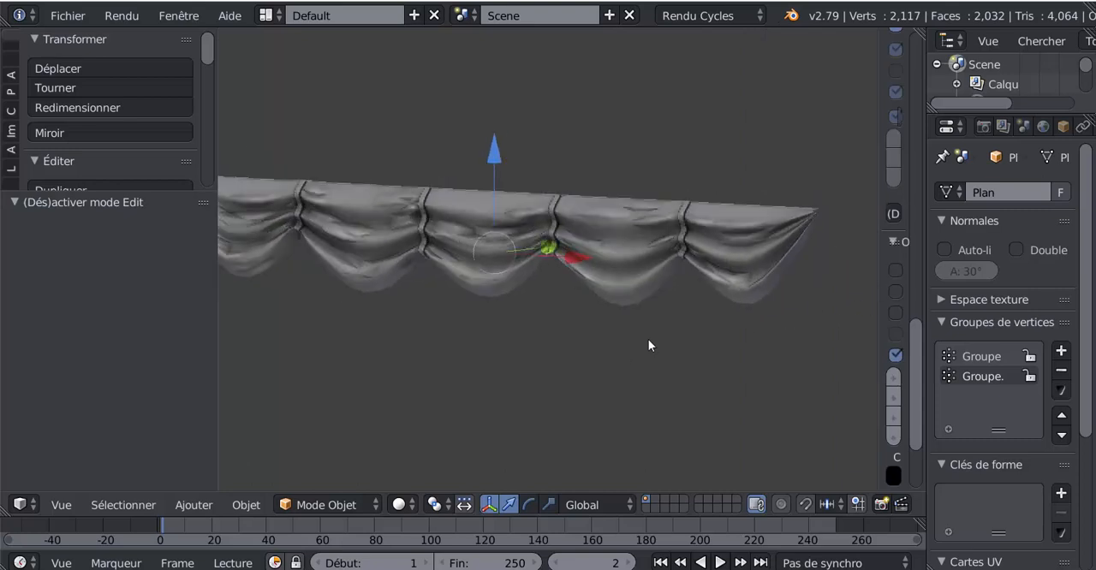
{"action": "key", "text": "Tab"}
{"action": "key", "text": "Tab"}
{"action": "scroll", "coordinate": [642, 340], "scroll_direction": "down", "scroll_amount": 3}
{"action": "scroll", "coordinate": [633, 339], "scroll_direction": "up", "scroll_amount": 1}
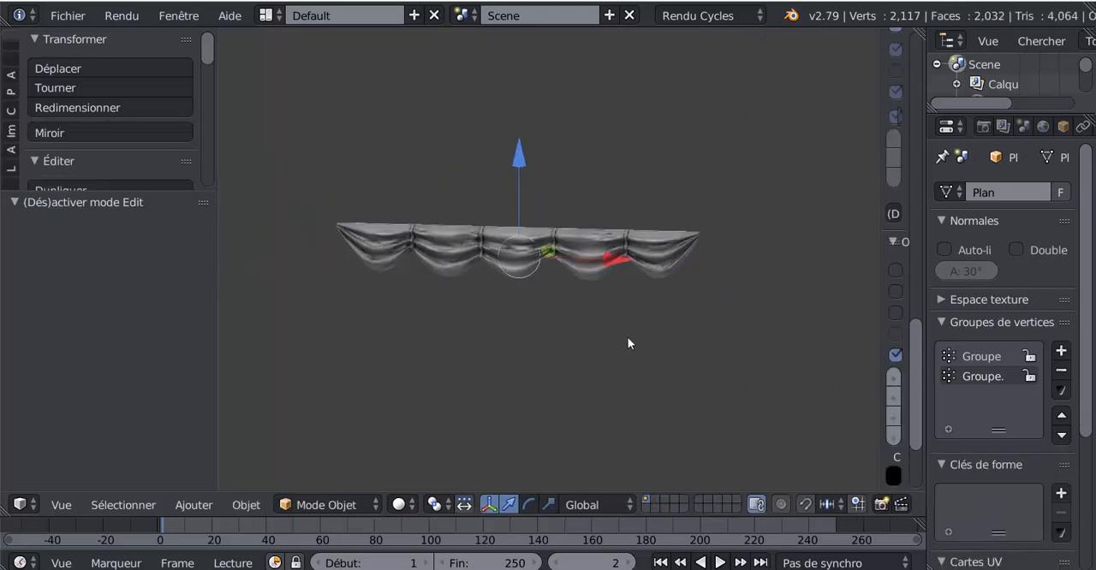
{"action": "scroll", "coordinate": [627, 342], "scroll_direction": "up", "scroll_amount": 2}
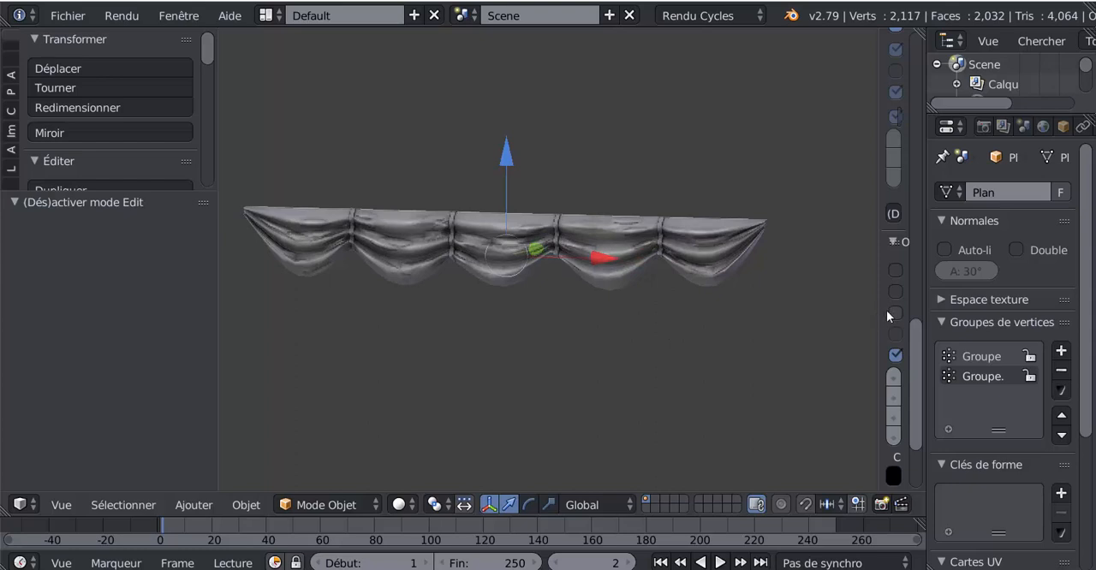
{"action": "left_click_drag", "start_coordinate": [879, 282], "coordinate": [927, 287]}
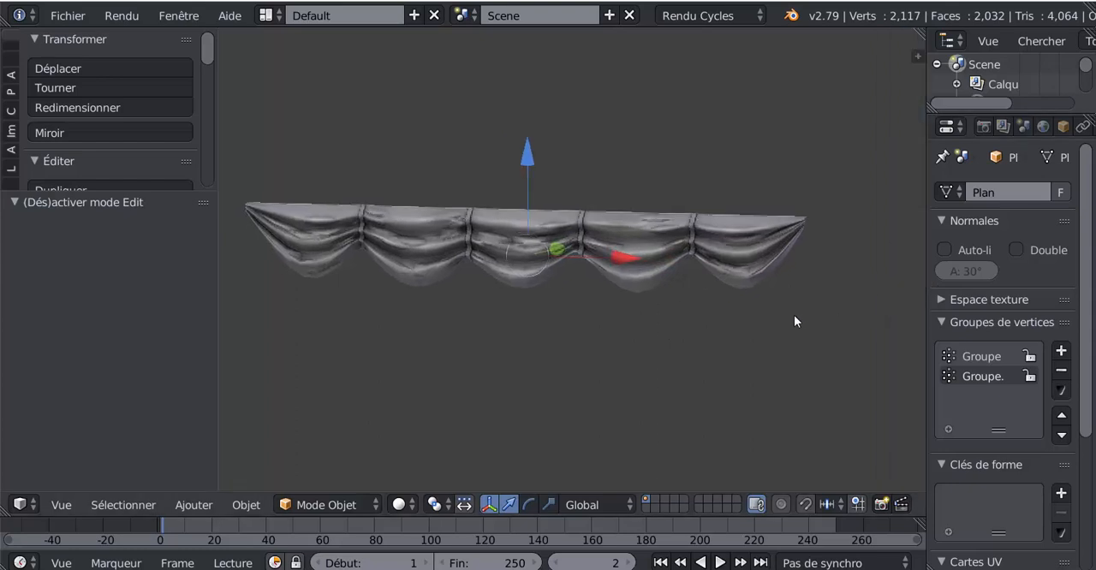
{"action": "scroll", "coordinate": [600, 316], "scroll_direction": "up", "scroll_amount": 2}
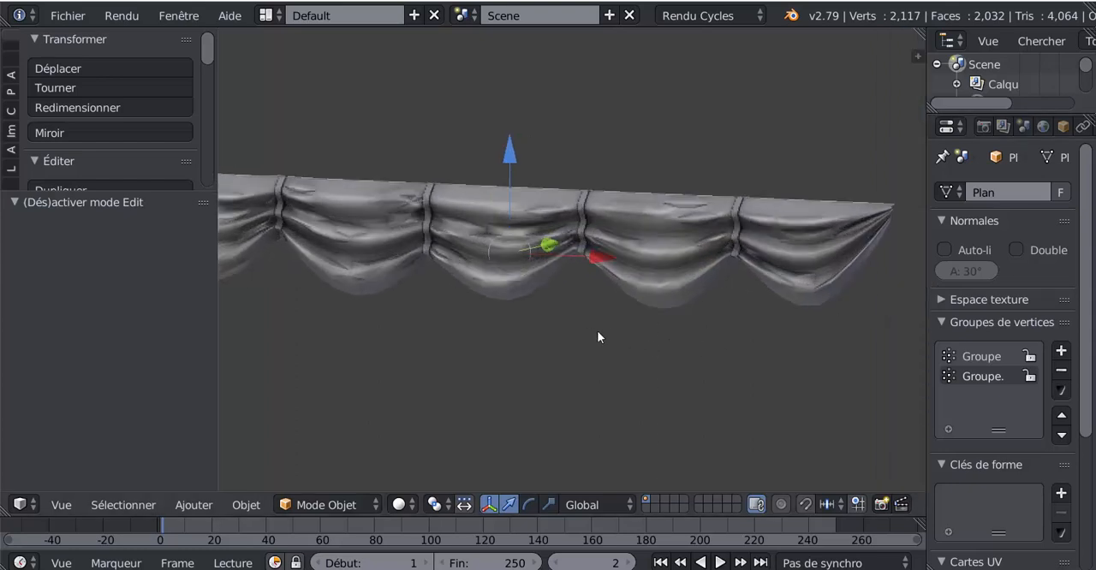
{"action": "middle_click_drag", "start_coordinate": [597, 332], "coordinate": [644, 336], "text": "shift"}
{"action": "scroll", "coordinate": [600, 325], "scroll_direction": "down", "scroll_amount": 2}
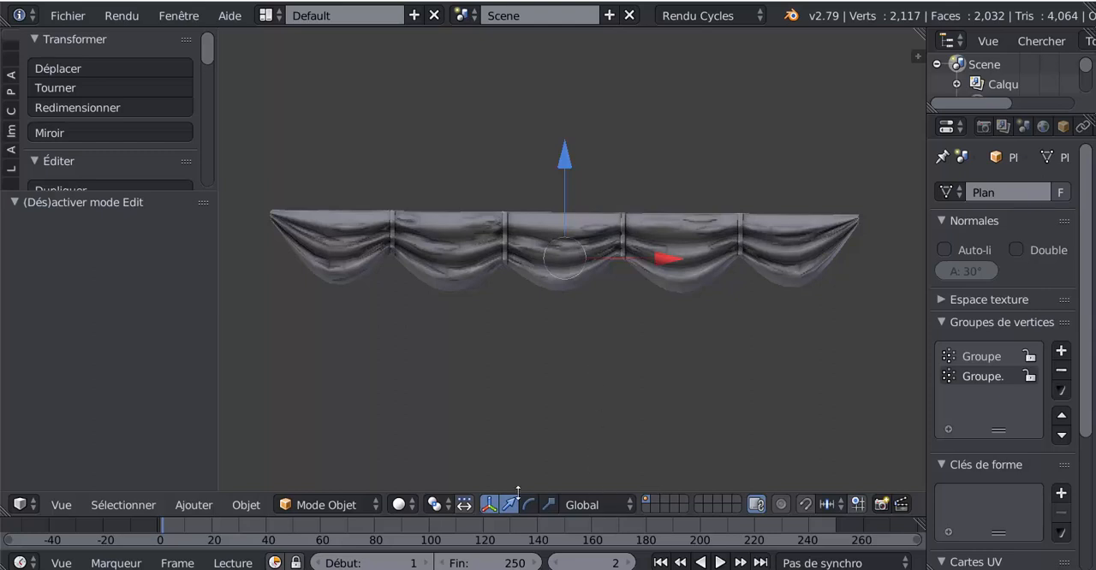
Reopen the properties region and disable Rendu seulement and Fond du monde in the viewport display
{"action": "key", "text": "z"}
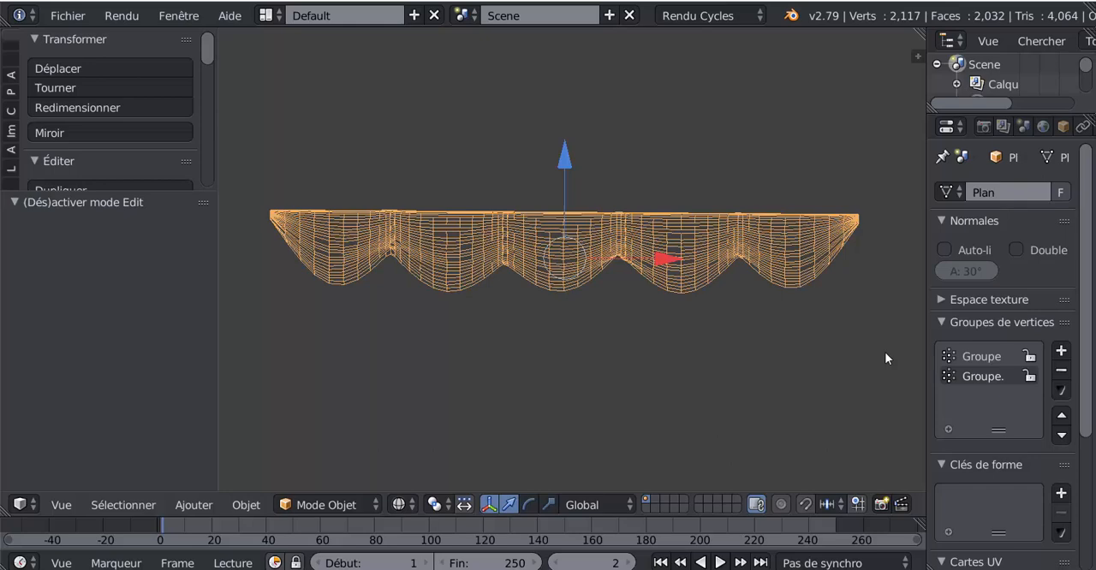
{"action": "key", "text": "n"}
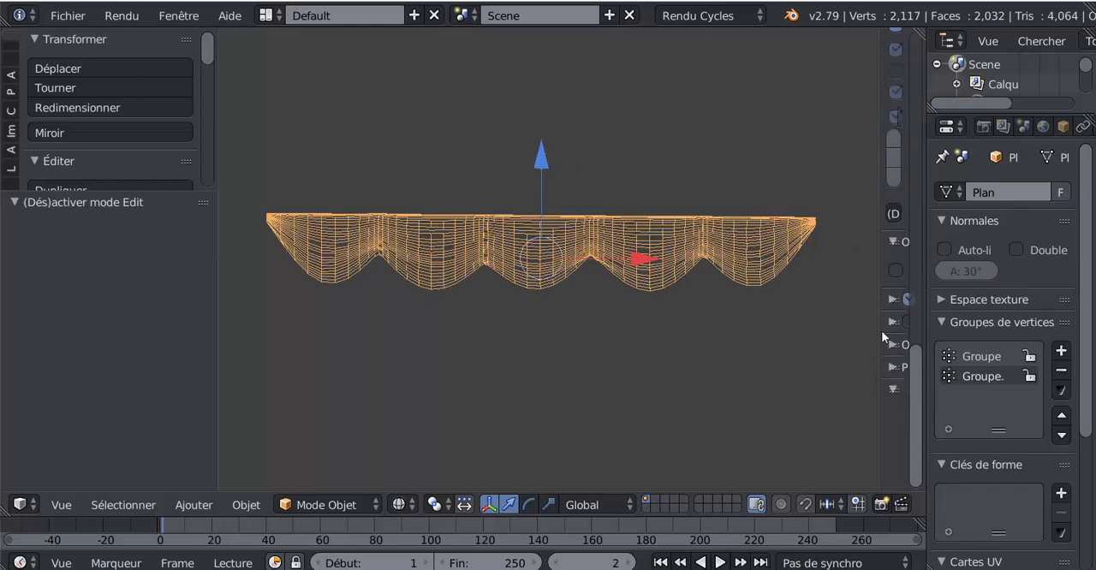
{"action": "left_click_drag", "start_coordinate": [876, 320], "coordinate": [775, 230]}
{"action": "scroll", "coordinate": [796, 226], "scroll_direction": "up", "scroll_amount": 4}
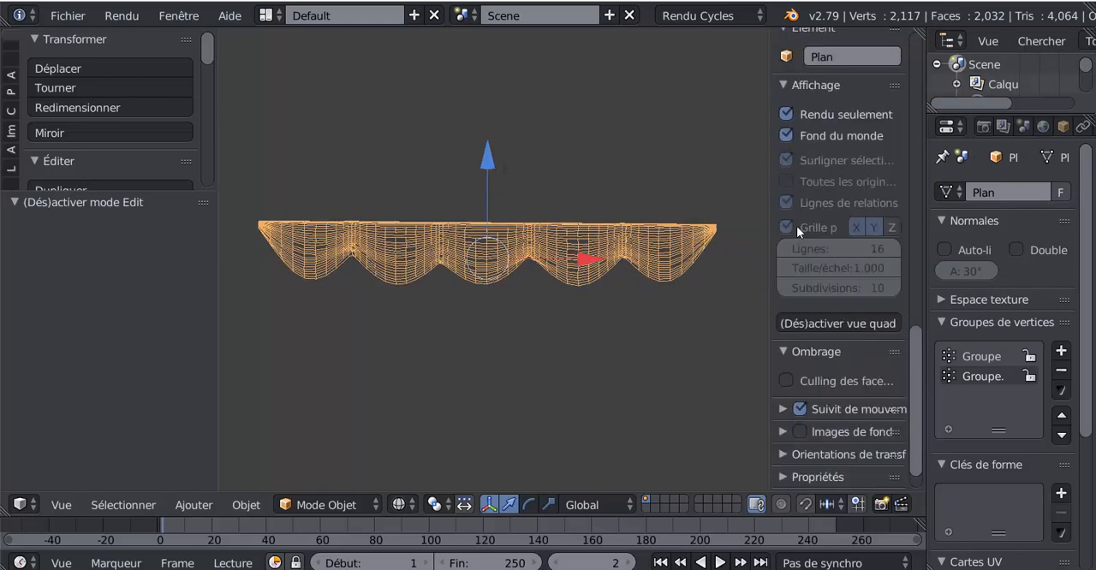
{"action": "left_click", "coordinate": [794, 199]}
{"action": "left_click", "coordinate": [788, 216]}
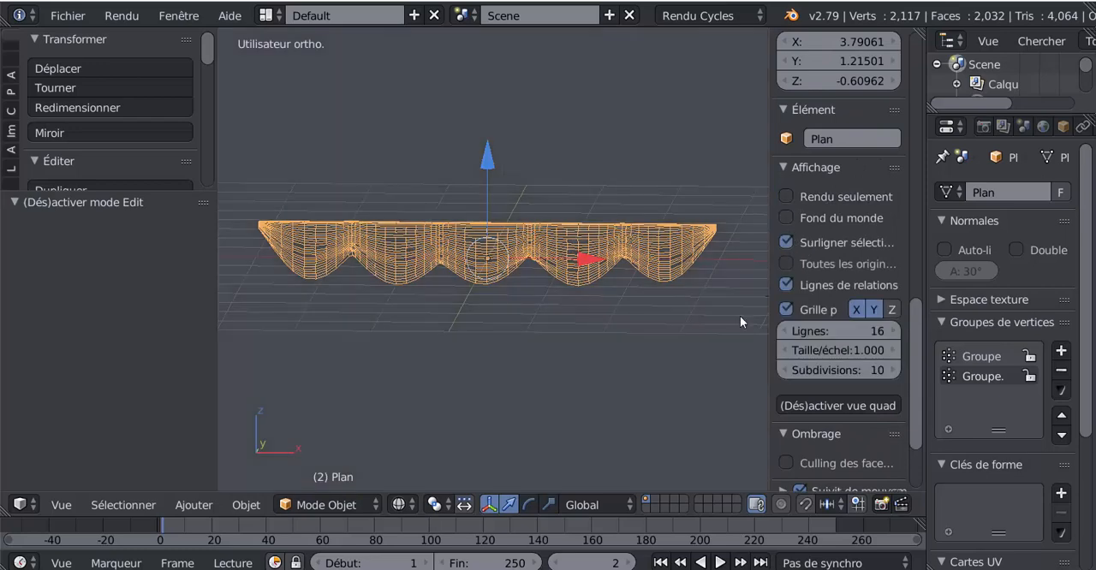
Check the sail mesh in Edit Mode, return to solid shading in Object Mode and narrow the properties region
{"action": "middle_click_drag", "start_coordinate": [739, 315], "coordinate": [748, 311]}
{"action": "key", "text": "Tab"}
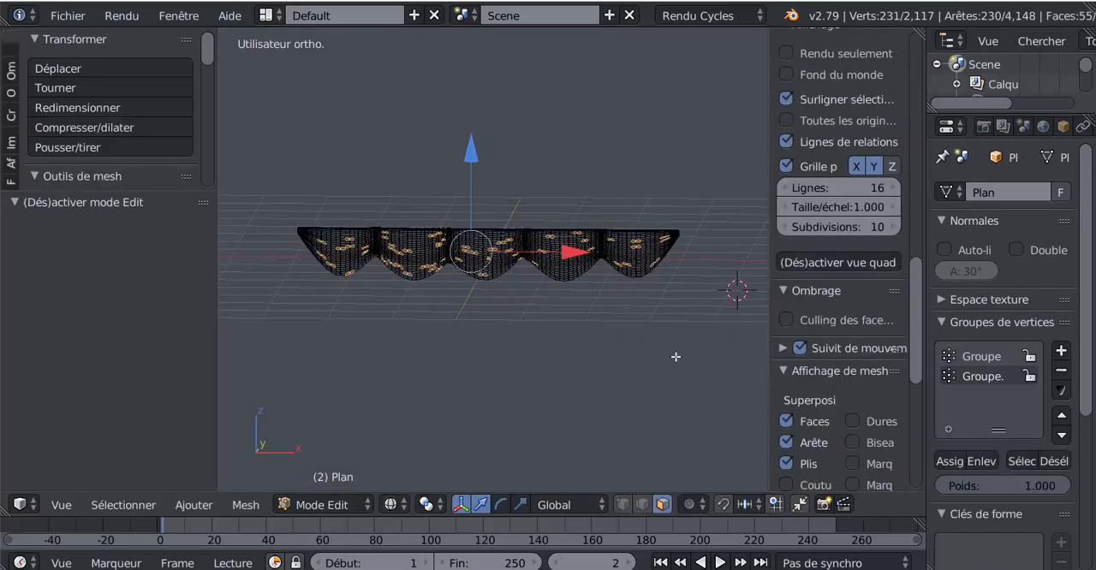
{"action": "key", "text": "Tab"}
{"action": "key", "text": "z"}
{"action": "middle_click_drag", "start_coordinate": [622, 375], "coordinate": [747, 342]}
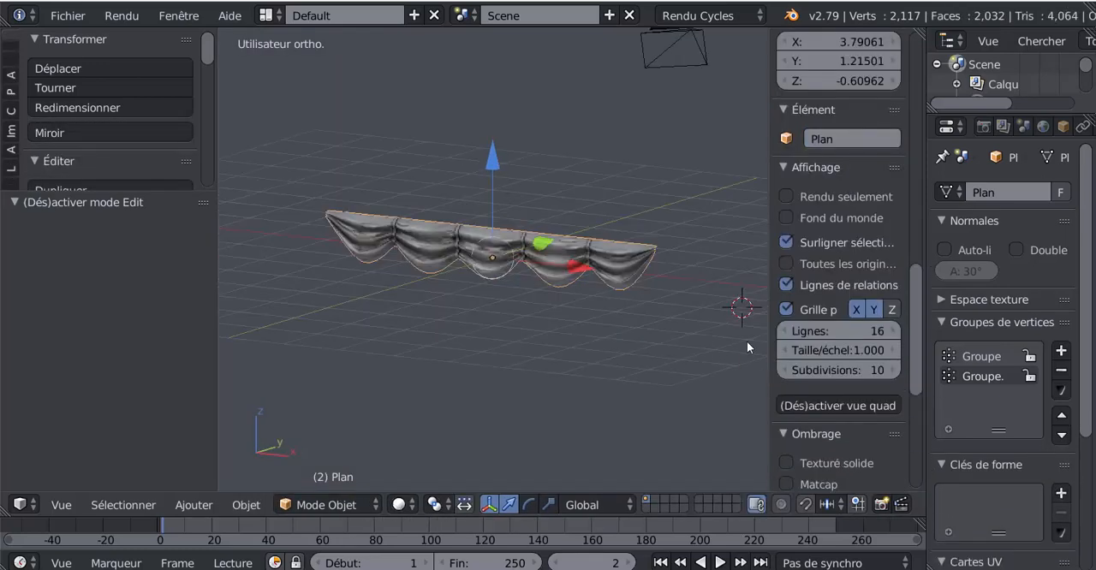
{"action": "left_click_drag", "start_coordinate": [769, 340], "coordinate": [883, 339]}
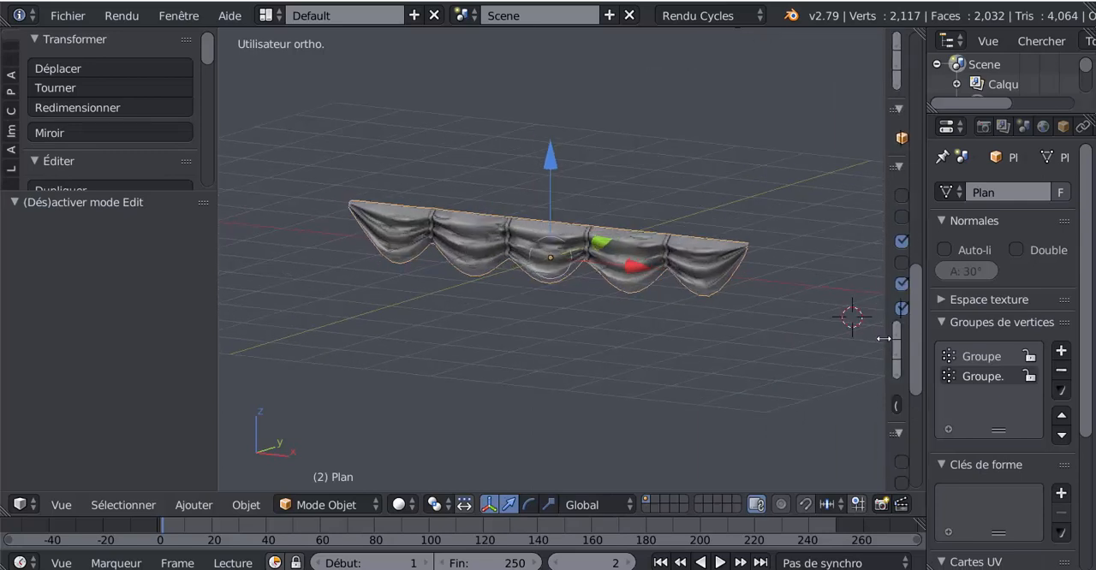
In Edit Mode with vertex selection, select the middle scallop's lowest vertex and enable proportional editing limited to connected geometry (Connectés)
{"action": "middle_click_drag", "start_coordinate": [648, 343], "coordinate": [716, 335]}
{"action": "key", "text": "Tab"}
{"action": "scroll", "coordinate": [643, 331], "scroll_direction": "up", "scroll_amount": 5}
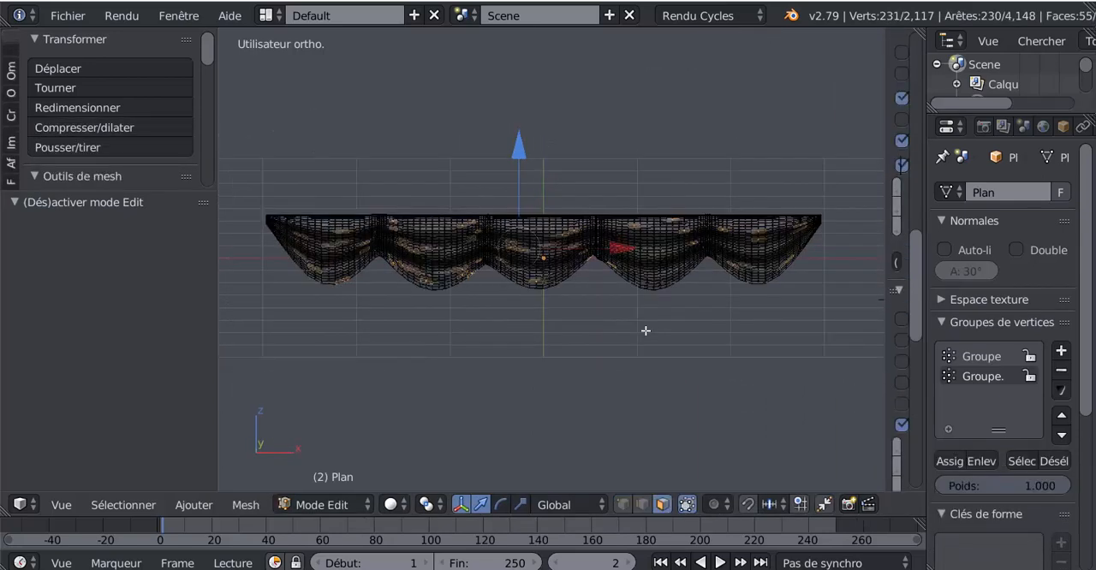
{"action": "scroll", "coordinate": [582, 350], "scroll_direction": "down", "scroll_amount": 1}
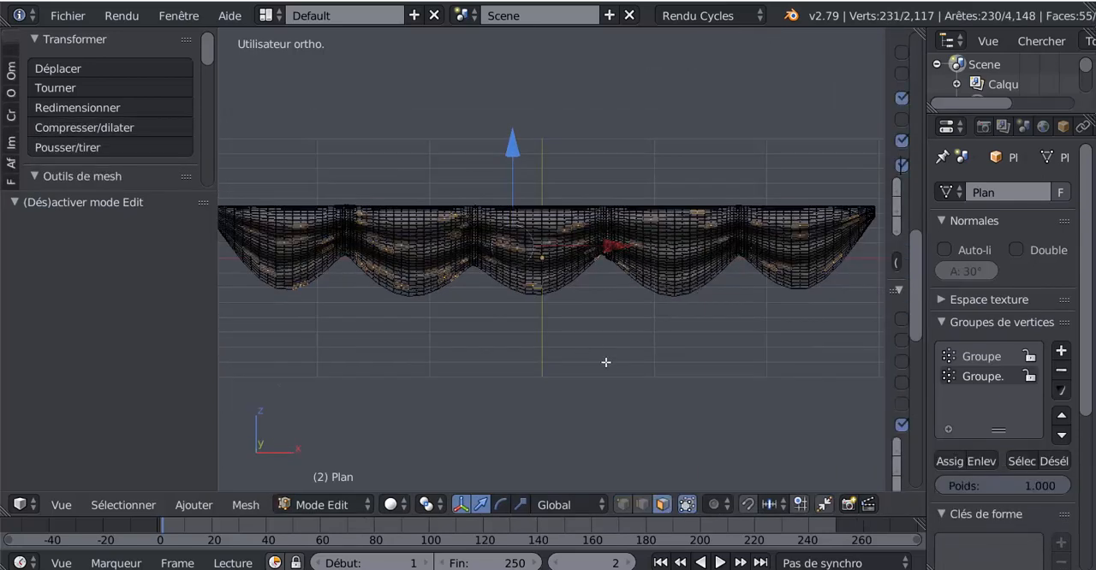
{"action": "left_click", "coordinate": [622, 504]}
{"action": "right_click", "coordinate": [541, 298]}
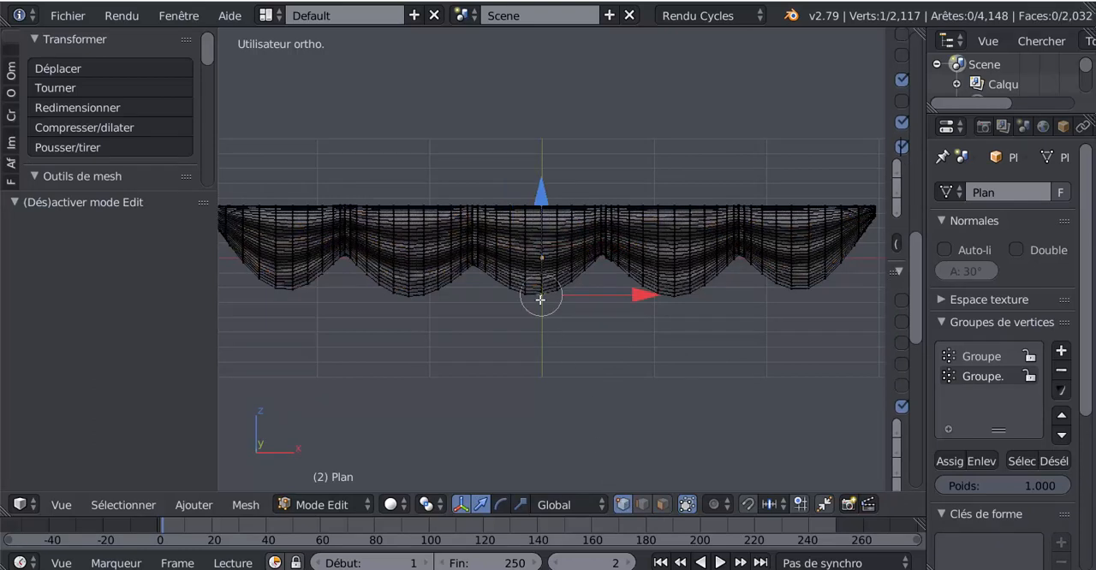
{"action": "left_click", "coordinate": [720, 505]}
{"action": "left_click", "coordinate": [726, 418]}
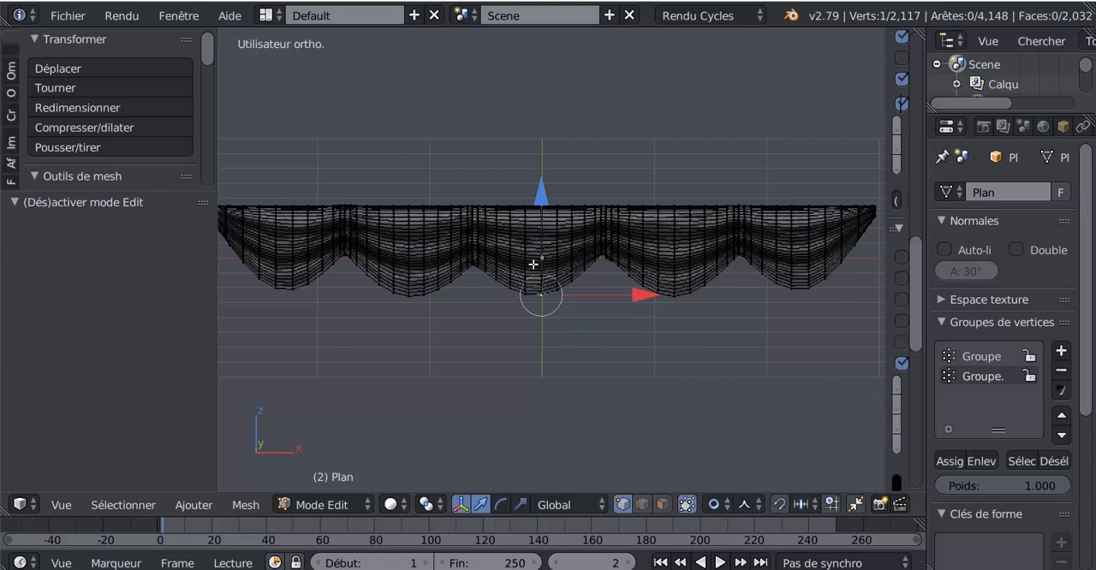
Try pulling the lowest vertices of the middle and both end scallops down along the Z axis and check the shape in Object Mode
{"action": "mouse_move", "coordinate": [542, 198]}
{"action": "left_mouse_down"}
{"action": "mouse_move", "coordinate": [550, 219]}
{"action": "mouse_move", "coordinate": [550, 209]}
{"action": "left_mouse_up"}
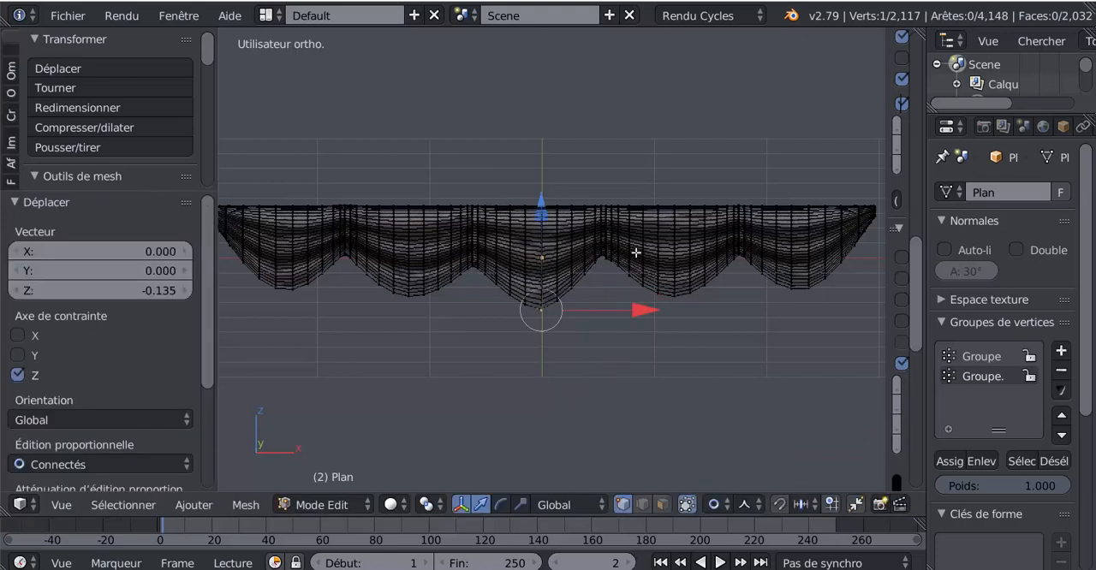
{"action": "right_click", "coordinate": [807, 295]}
{"action": "left_click_drag", "start_coordinate": [816, 188], "coordinate": [824, 205]}
{"action": "right_click", "coordinate": [300, 294]}
{"action": "left_click_drag", "start_coordinate": [291, 206], "coordinate": [292, 229]}
{"action": "key", "text": "Tab"}
{"action": "scroll", "coordinate": [468, 368], "scroll_direction": "down", "scroll_amount": 2}
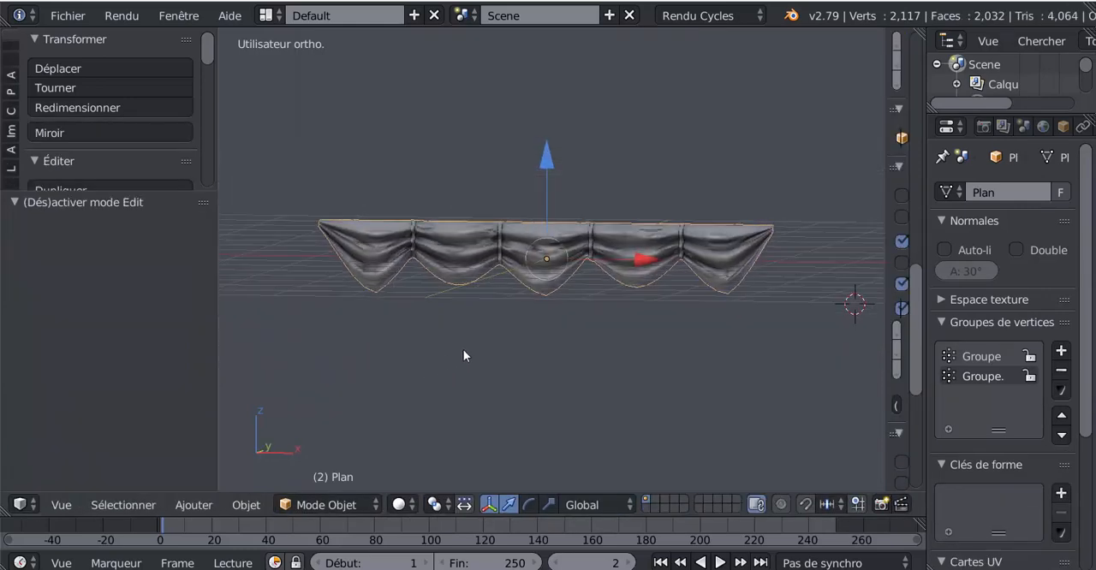
{"action": "scroll", "coordinate": [486, 341], "scroll_direction": "up", "scroll_amount": 4}
Undo the downward vertex moves on the middle and end scallops in Edit Mode
{"action": "key", "text": "Tab"}
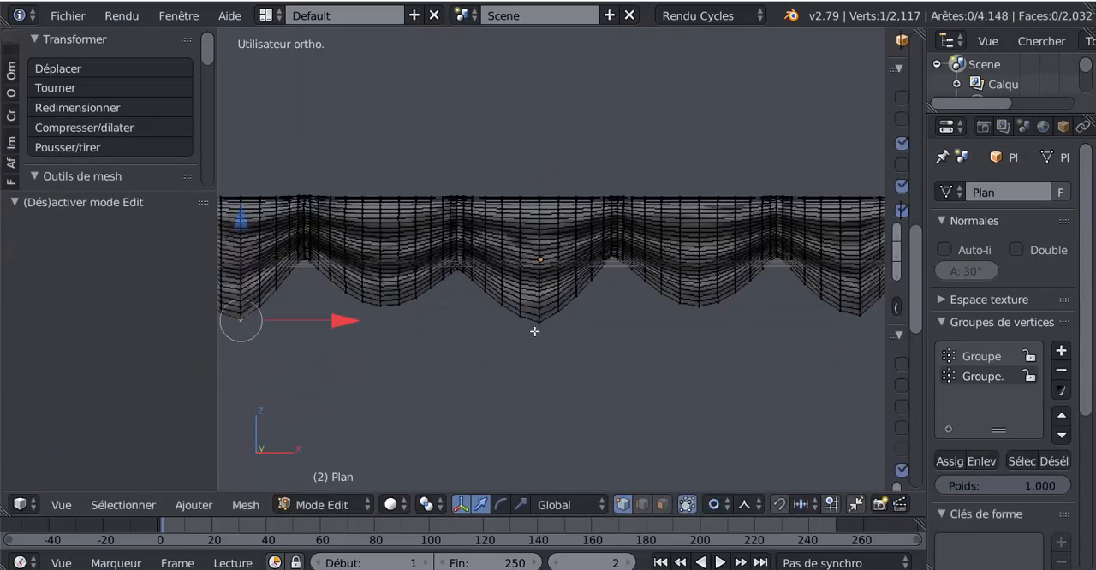
{"action": "key", "text": "ctrl+z"}
{"action": "key", "text": "ctrl+z"}
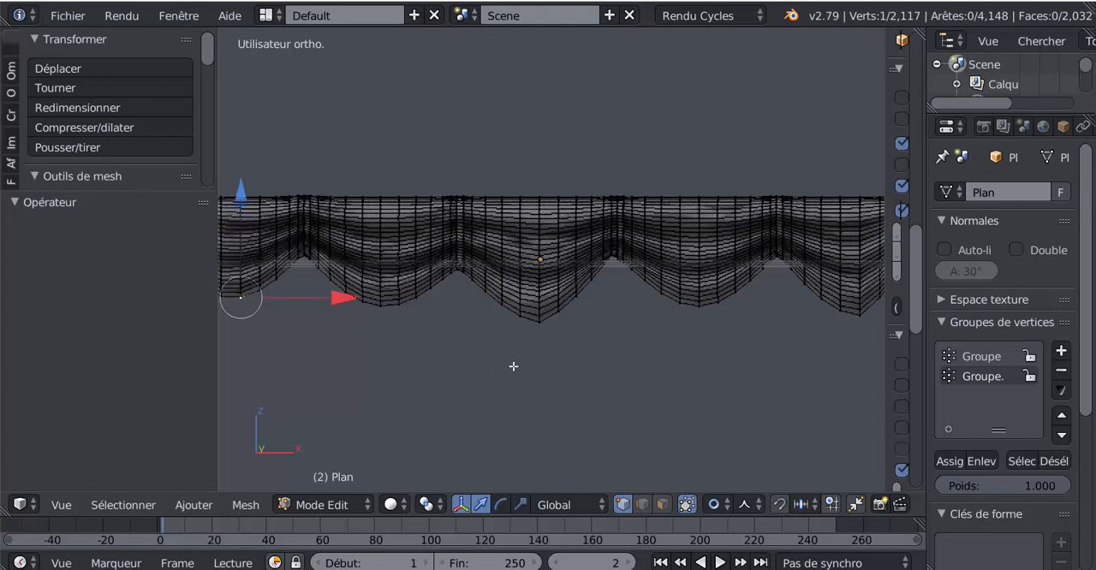
{"action": "key", "text": "ctrl+z"}
{"action": "key", "text": "ctrl+z"}
{"action": "key", "text": "ctrl+z"}
{"action": "key", "text": "ctrl+z"}
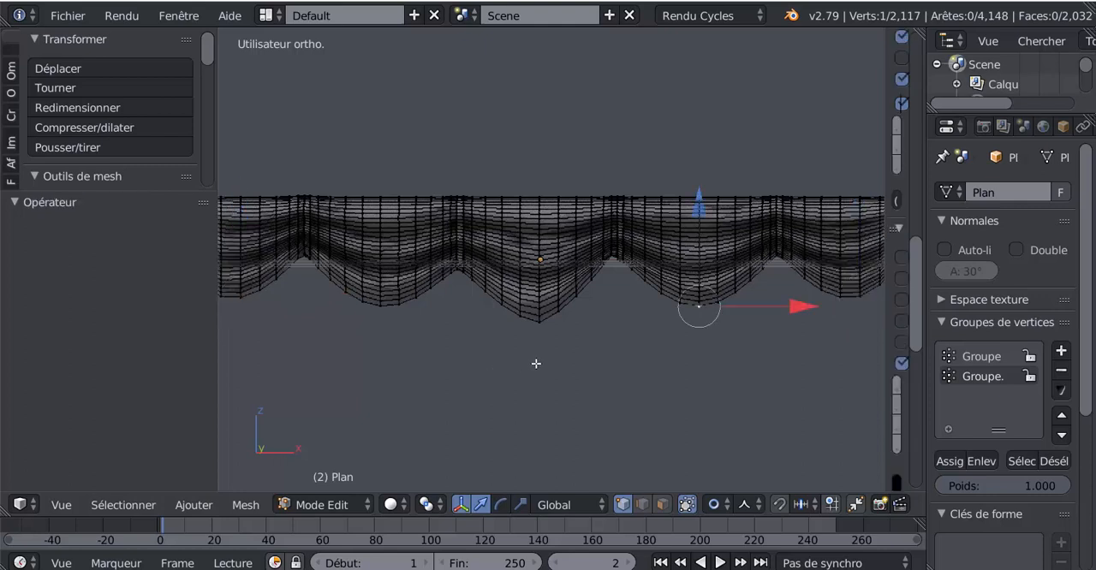
{"action": "key", "text": "ctrl+z"}
Rip the middle scallop's lowest vertex without displacing it and circle-select the vertices around it
{"action": "key", "text": "v"}
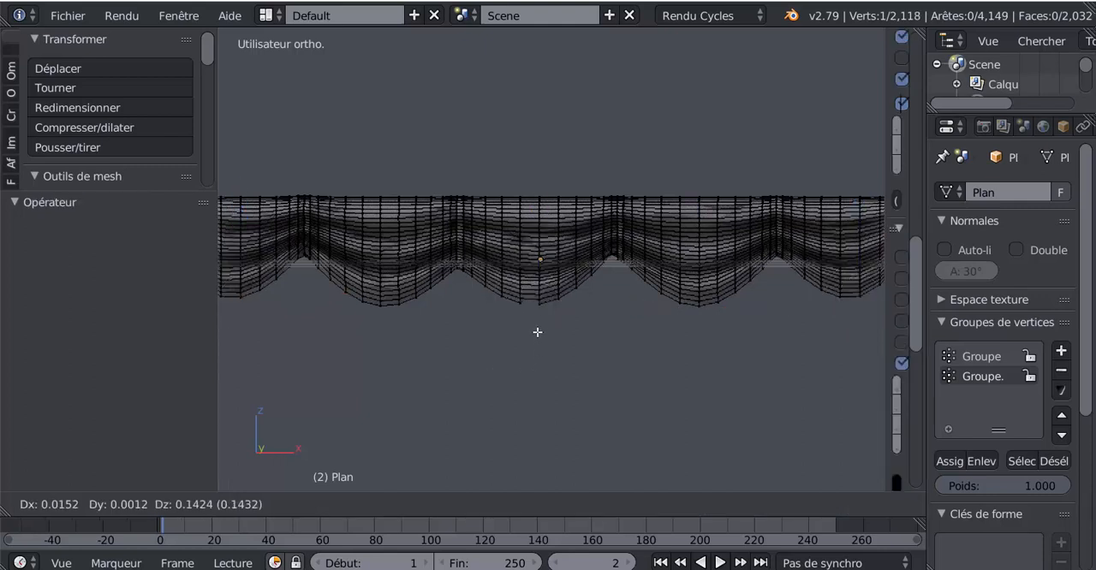
{"action": "left_click", "coordinate": [568, 365]}
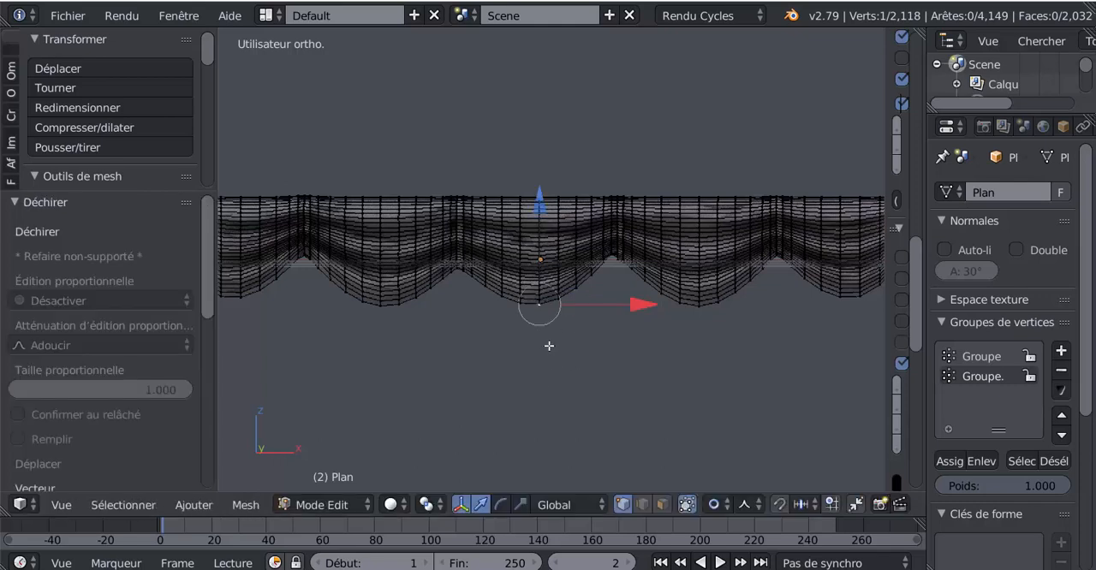
{"action": "key", "text": "c"}
{"action": "left_click", "coordinate": [542, 308]}
{"action": "right_click", "coordinate": [543, 337]}
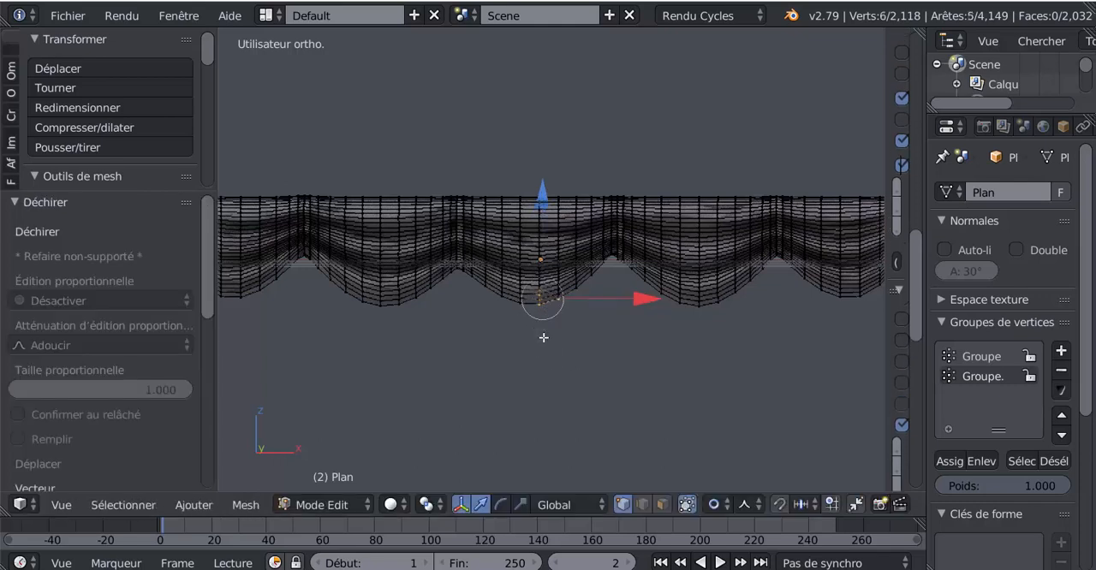
Try lowering the middle scallop's selected vertices along Z with a proportional size of 0.91, check it in Object Mode, and undo it
{"action": "key", "text": "g"}
{"action": "key", "text": "z"}
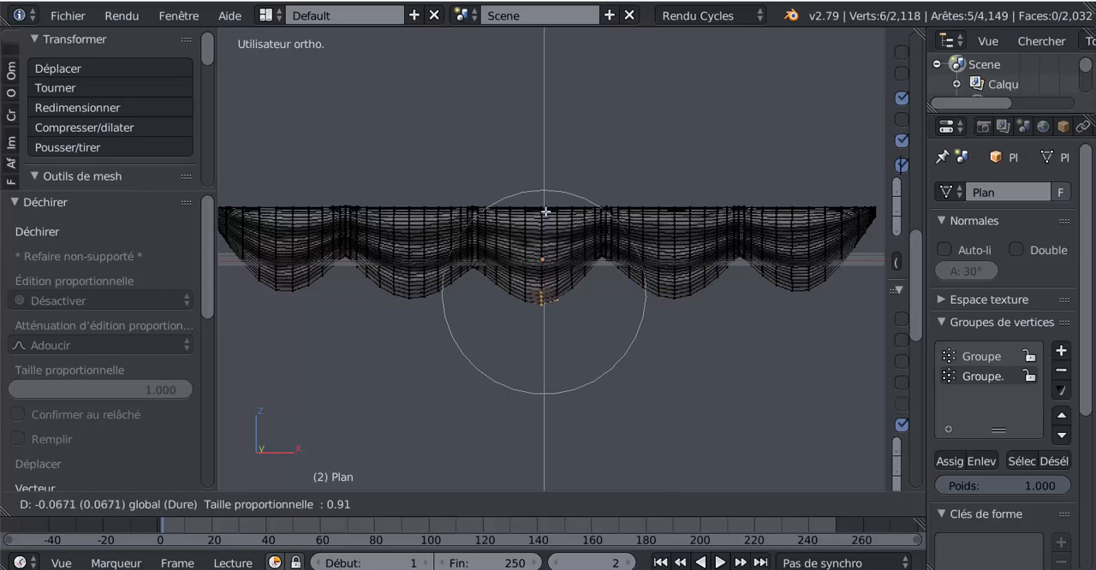
{"action": "left_click", "coordinate": [558, 289]}
{"action": "key", "text": "Tab"}
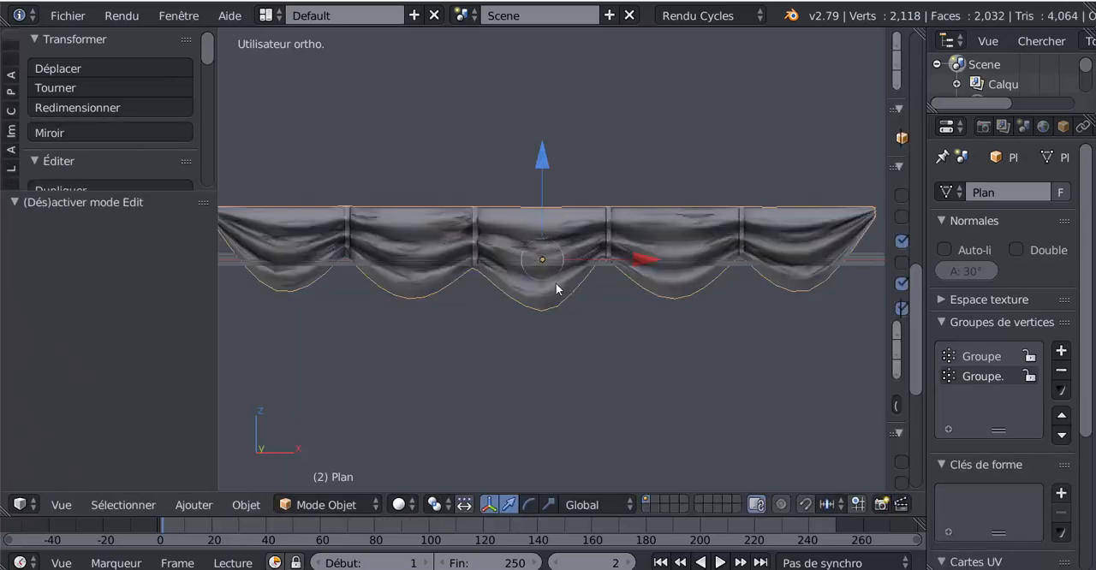
{"action": "key", "text": "Tab"}
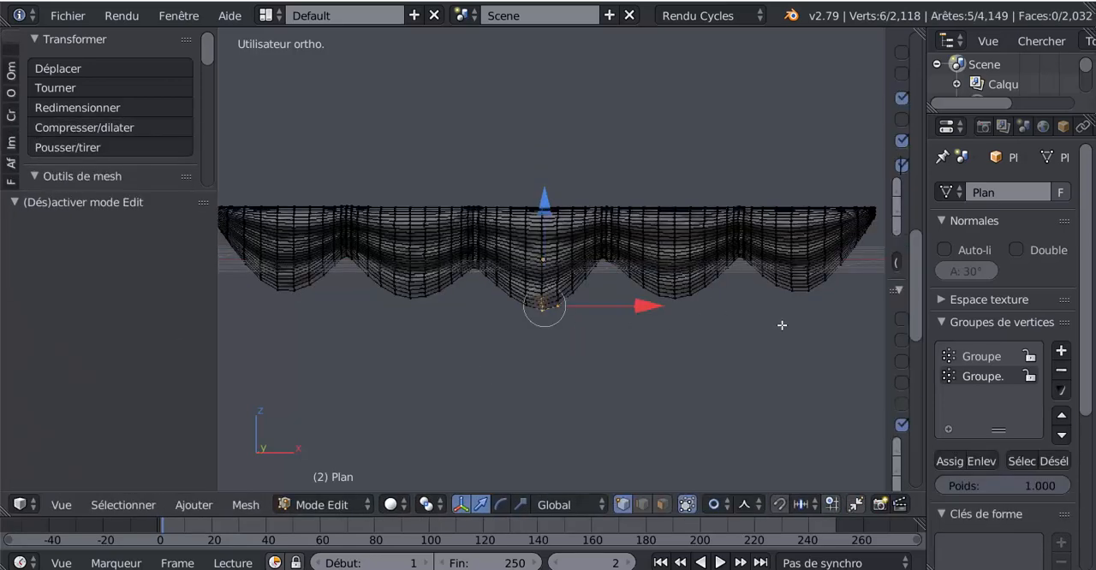
{"action": "key", "text": "a"}
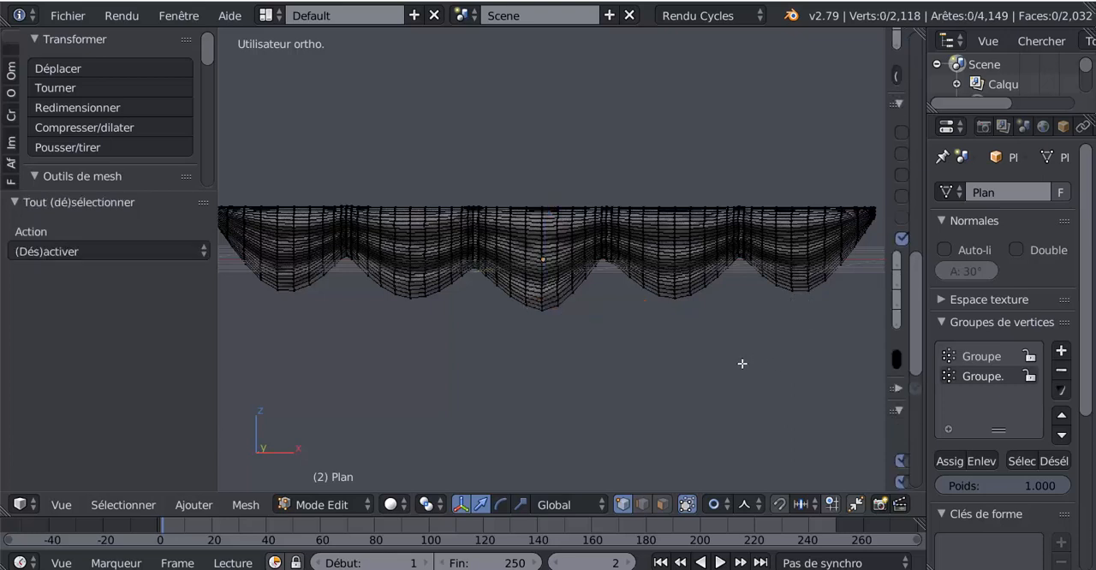
{"action": "key", "text": "ctrl+z"}
{"action": "key", "text": "ctrl+z"}
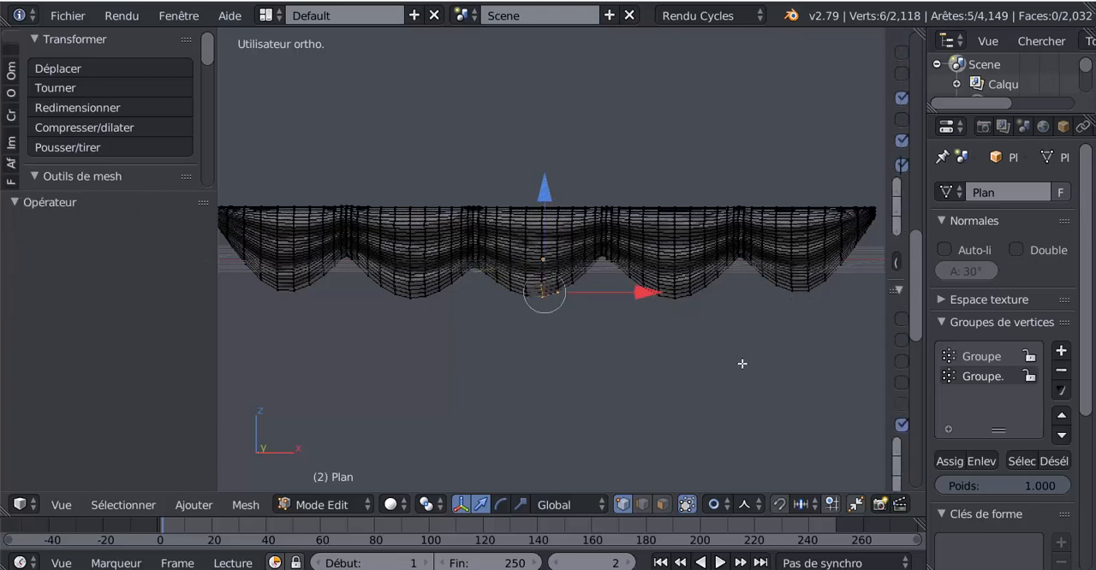
Add the bottom vertices of the other four scallops with circle select, adjust all five bottoms along the Z axis, and compare in Object Mode
{"action": "key", "text": "c"}
{"action": "mouse_move", "coordinate": [799, 297]}
{"action": "left_mouse_down"}
{"action": "mouse_move", "coordinate": [678, 308]}
{"action": "mouse_move", "coordinate": [566, 337]}
{"action": "left_mouse_up"}
{"action": "left_click", "coordinate": [411, 296]}
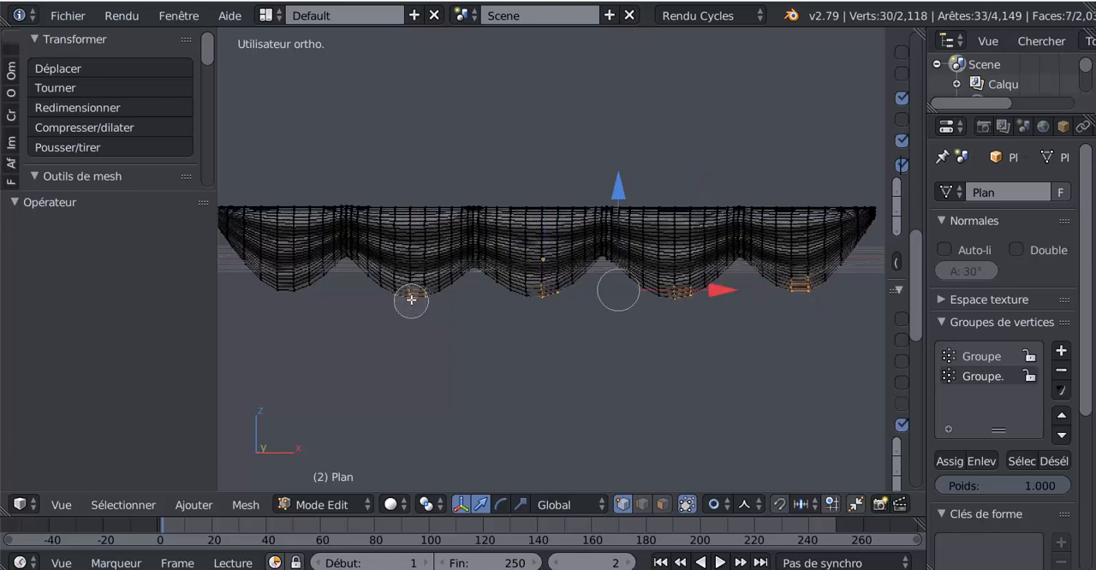
{"action": "left_click", "coordinate": [290, 296]}
{"action": "key", "text": "Escape"}
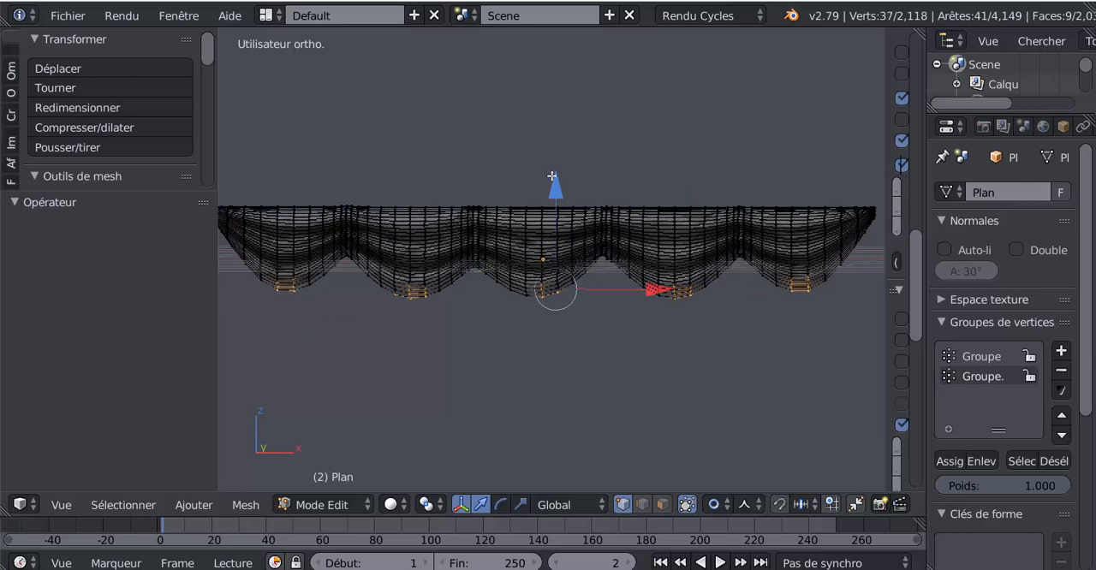
{"action": "mouse_move", "coordinate": [552, 176]}
{"action": "left_mouse_down"}
{"action": "mouse_move", "coordinate": [568, 207]}
{"action": "mouse_move", "coordinate": [575, 173]}
{"action": "mouse_move", "coordinate": [560, 195]}
{"action": "mouse_move", "coordinate": [563, 211]}
{"action": "mouse_move", "coordinate": [565, 174]}
{"action": "mouse_move", "coordinate": [568, 208]}
{"action": "left_mouse_up"}
{"action": "key", "text": "Tab"}
{"action": "key", "text": "Tab"}
{"action": "key", "text": "Tab"}
{"action": "key", "text": "Tab"}
Flatten the whole sail object along the Z axis in Object Mode and inspect its mesh in Edit Mode
{"action": "key", "text": "Tab"}
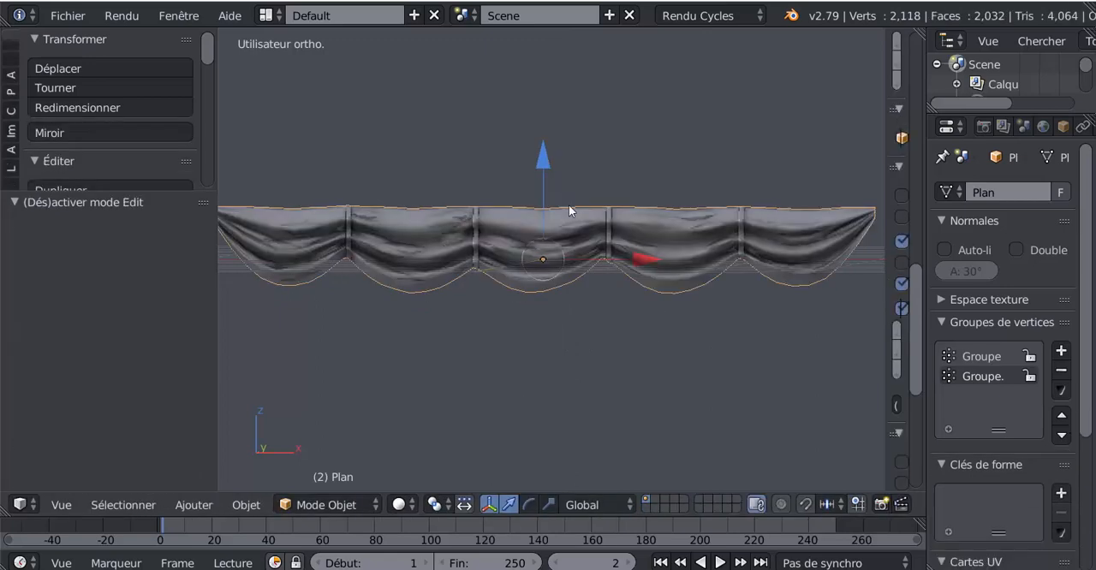
{"action": "mouse_move", "coordinate": [591, 328]}
{"action": "middle_mouse_down"}
{"action": "mouse_move", "coordinate": [607, 340]}
{"action": "mouse_move", "coordinate": [614, 317]}
{"action": "mouse_move", "coordinate": [629, 316]}
{"action": "middle_mouse_up"}
{"action": "key", "text": "Tab"}
{"action": "key", "text": "Tab"}
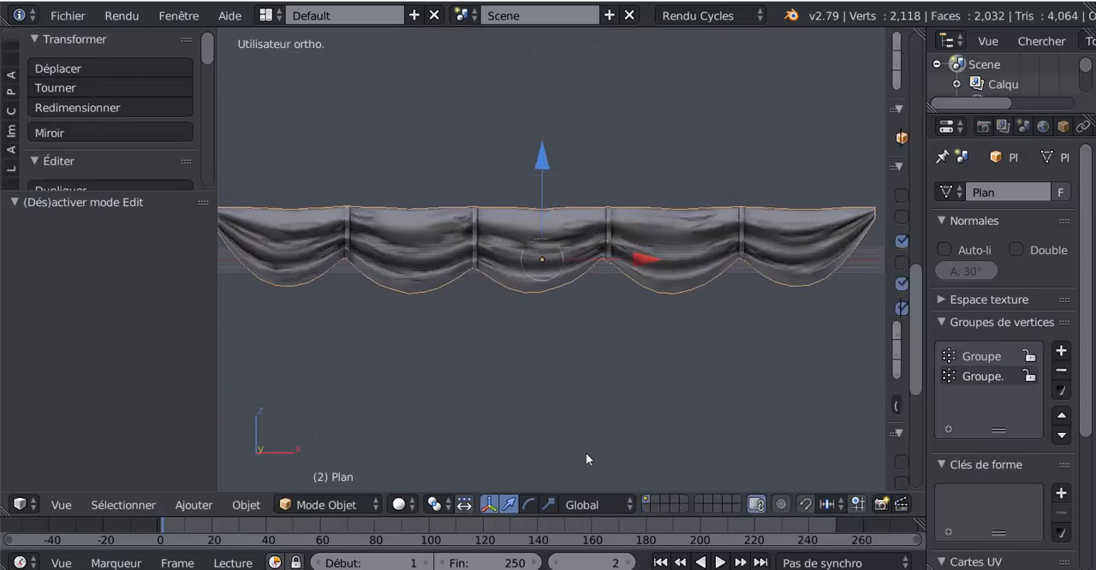
{"action": "left_click", "coordinate": [548, 507]}
{"action": "middle_click_drag", "start_coordinate": [588, 403], "coordinate": [591, 428]}
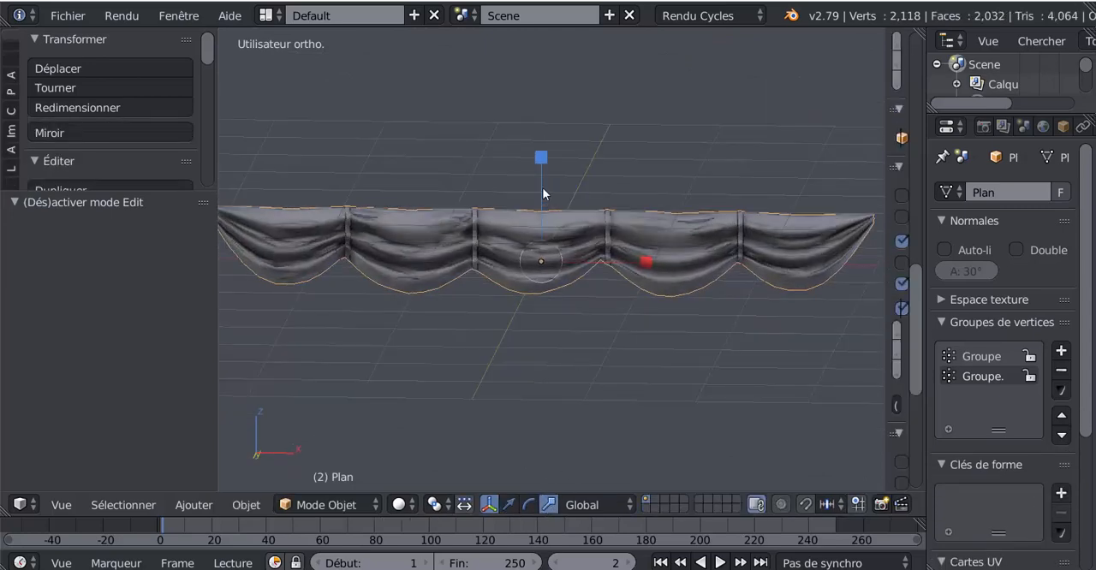
{"action": "left_click_drag", "start_coordinate": [540, 162], "coordinate": [542, 206]}
{"action": "key", "text": "Tab"}
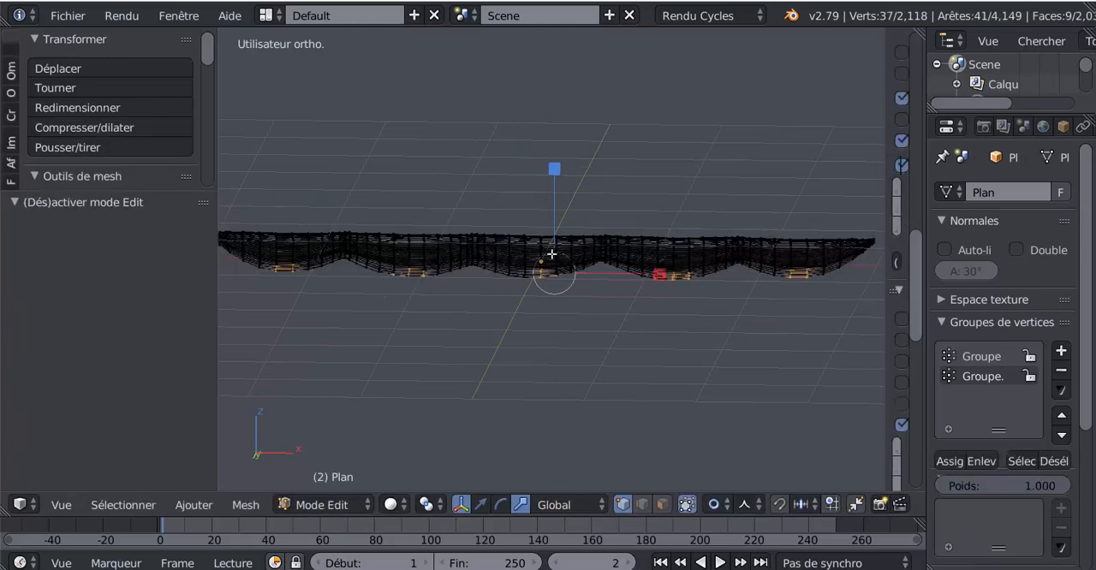
{"action": "mouse_move", "coordinate": [548, 249]}
{"action": "middle_mouse_down"}
{"action": "mouse_move", "coordinate": [514, 363]}
{"action": "mouse_move", "coordinate": [567, 398]}
{"action": "mouse_move", "coordinate": [570, 368]}
{"action": "middle_mouse_up"}
{"action": "key", "text": "Tab"}
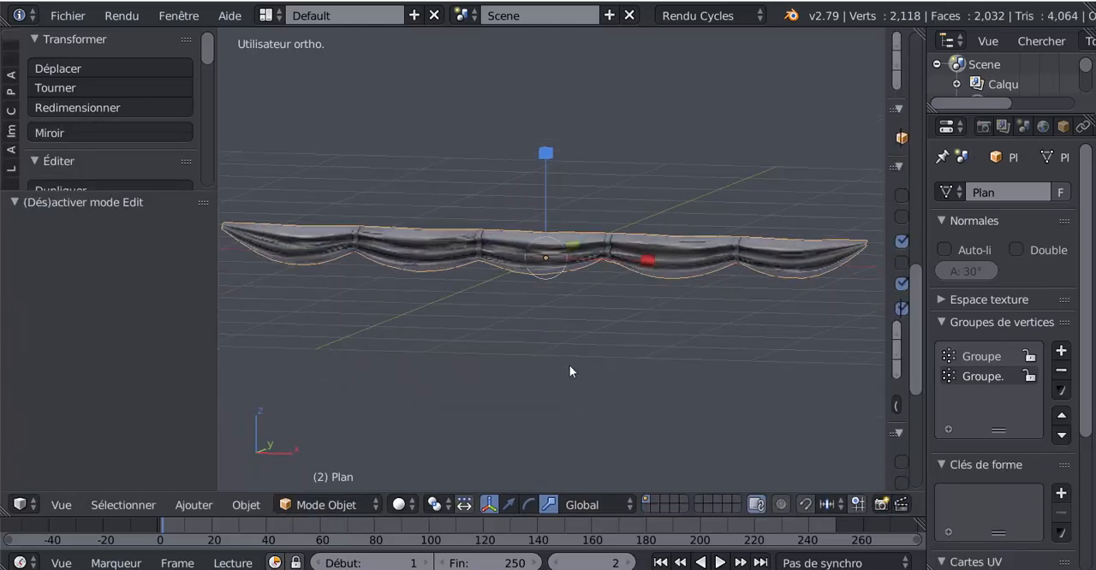
Try stretching the sail by 1.590 along Z, flatten it again, and compare the shape in both modes
{"action": "left_click_drag", "start_coordinate": [546, 160], "coordinate": [560, 101]}
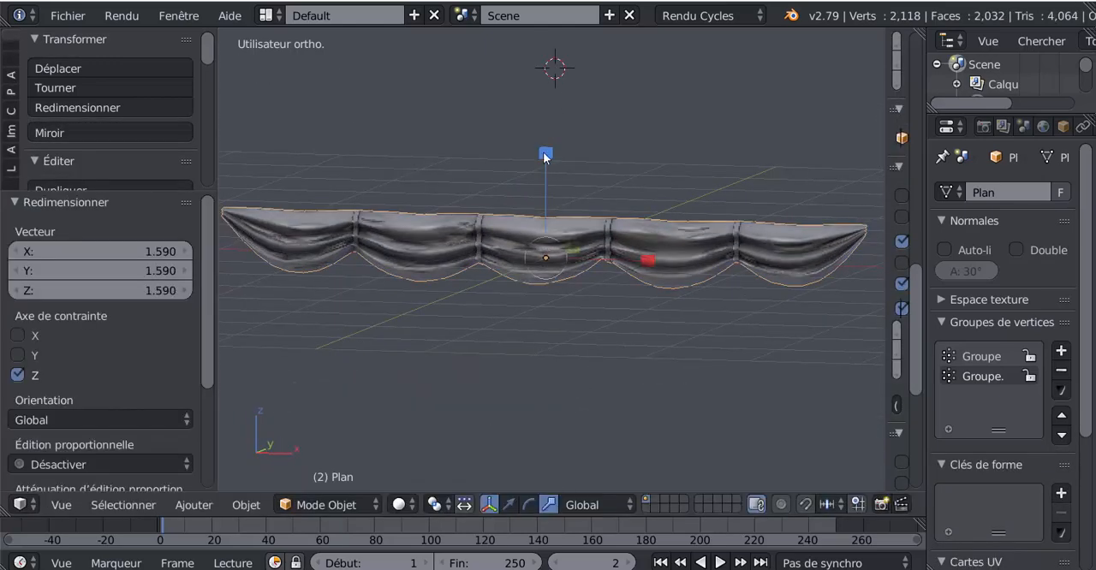
{"action": "left_click_drag", "start_coordinate": [544, 157], "coordinate": [562, 189]}
{"action": "key", "text": "Tab"}
{"action": "middle_click_drag", "start_coordinate": [548, 330], "coordinate": [586, 341]}
{"action": "key", "text": "Tab"}
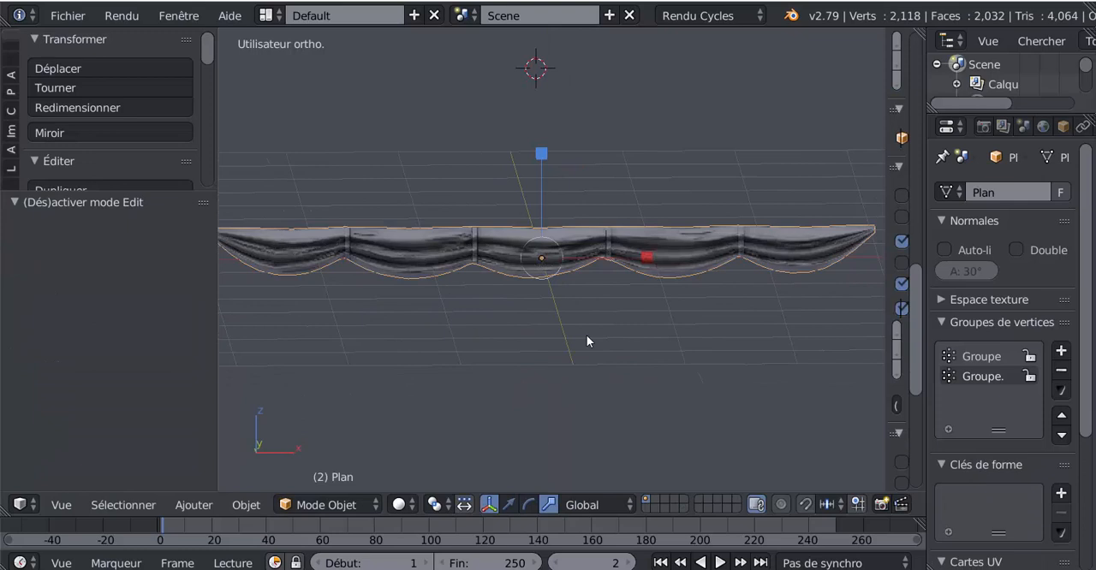
Add a 32-vertex cylinder with radius 1.000 above the sail in front view
{"action": "key", "text": "KP_1"}
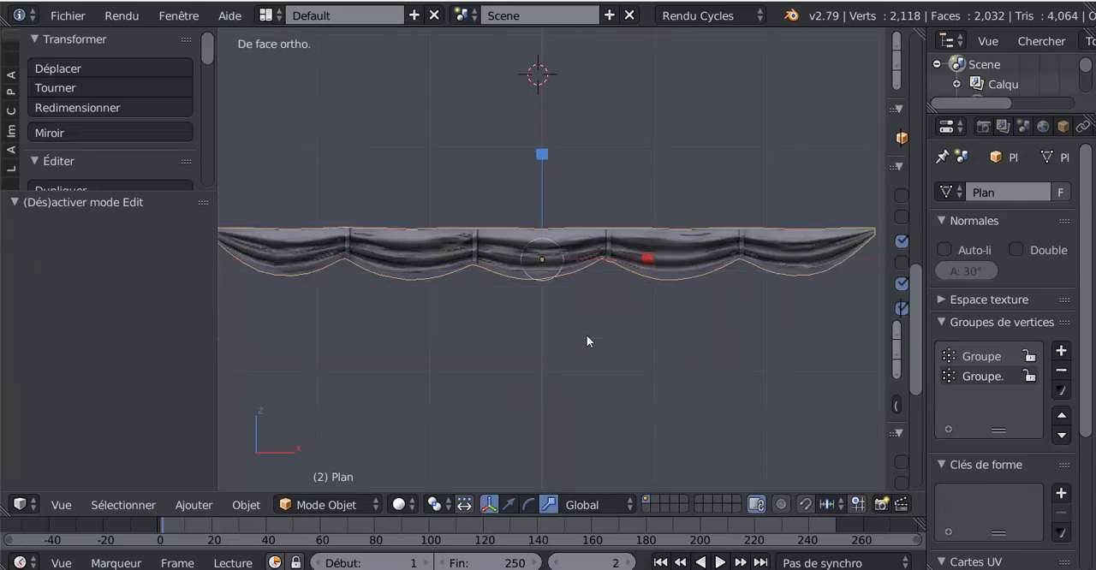
{"action": "scroll", "coordinate": [586, 336], "scroll_direction": "down", "scroll_amount": 2}
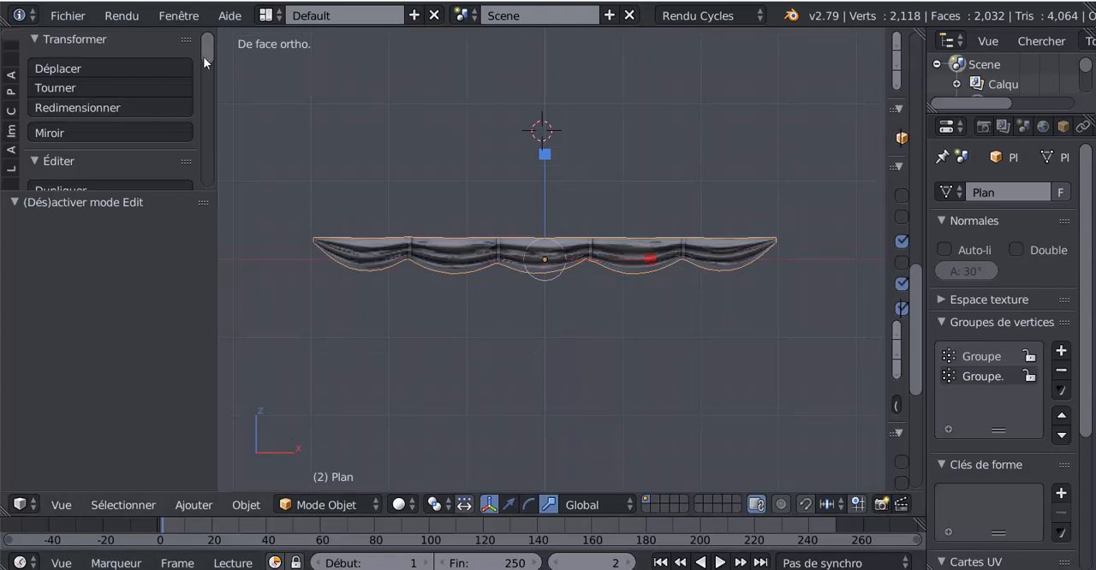
{"action": "scroll", "coordinate": [204, 56], "scroll_direction": "down", "scroll_amount": 5}
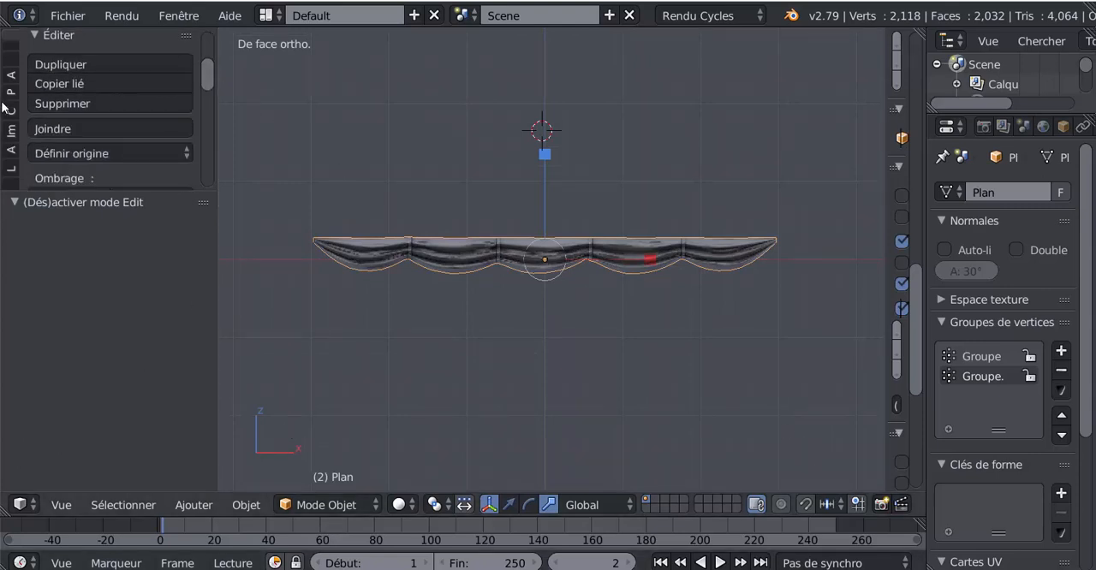
{"action": "scroll", "coordinate": [15, 52], "scroll_direction": "up", "scroll_amount": 4}
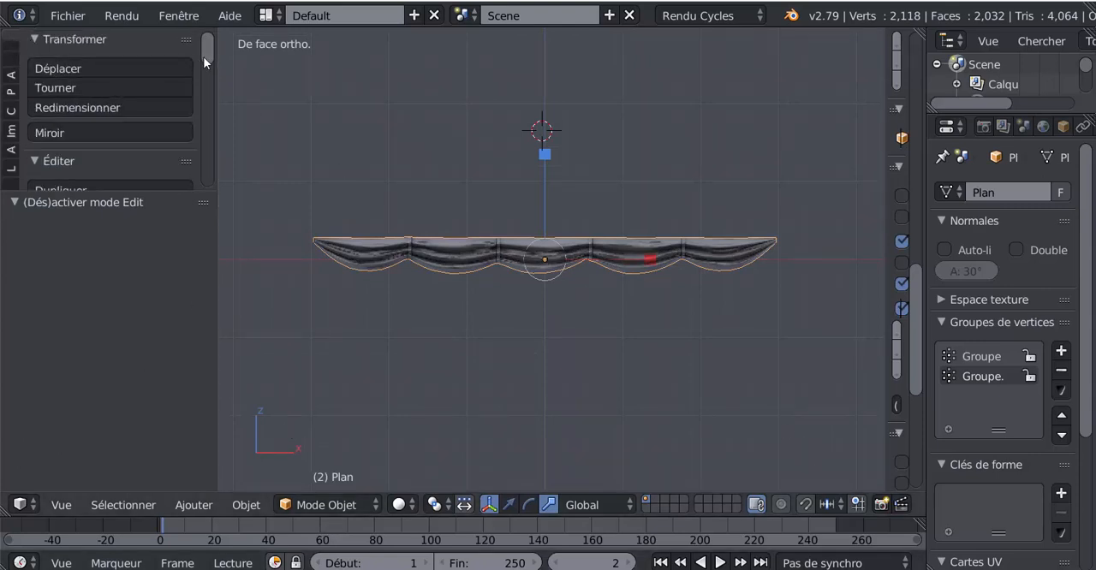
{"action": "left_click_drag", "start_coordinate": [203, 57], "coordinate": [211, 99]}
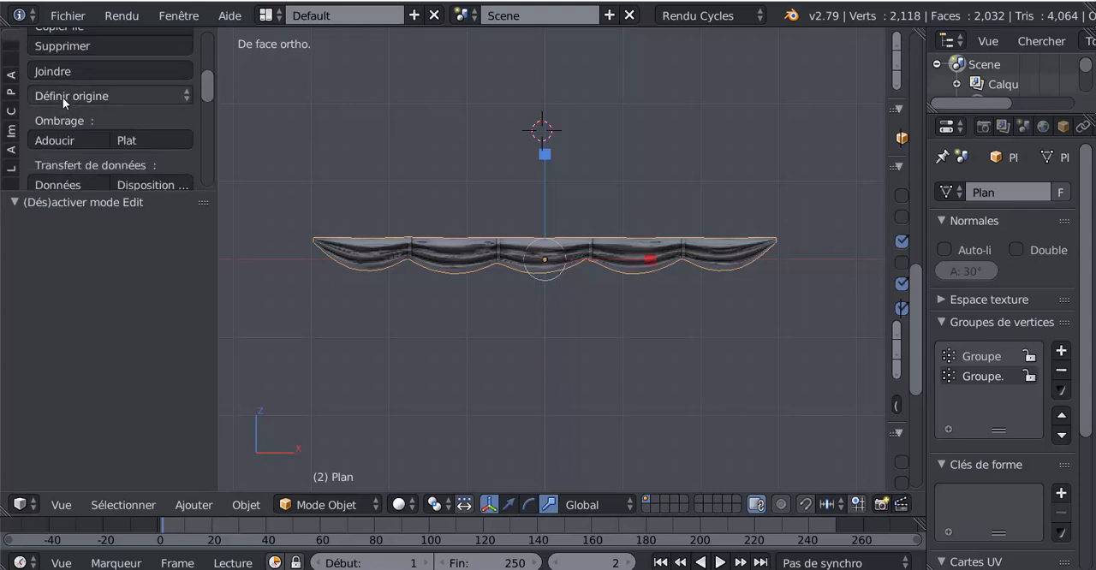
{"action": "scroll", "coordinate": [63, 96], "scroll_direction": "up", "scroll_amount": 4}
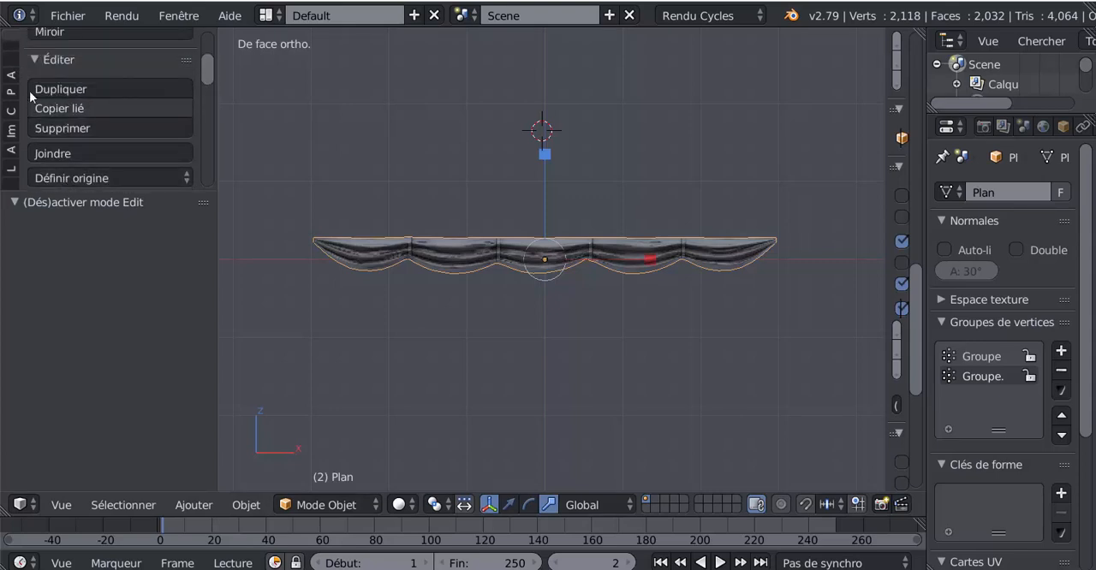
{"action": "scroll", "coordinate": [62, 97], "scroll_direction": "up", "scroll_amount": 5}
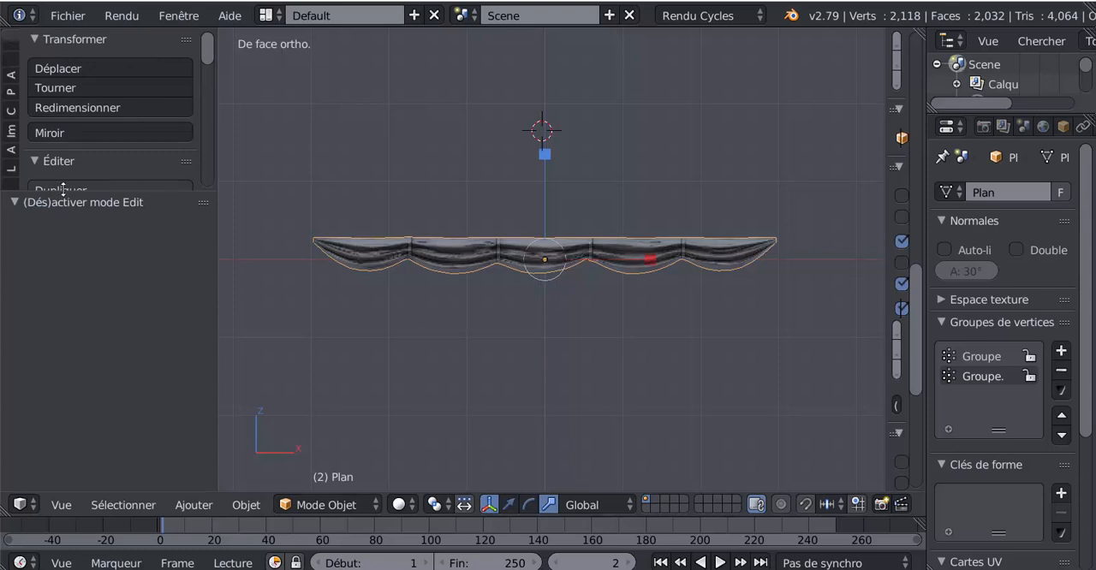
{"action": "left_click_drag", "start_coordinate": [63, 190], "coordinate": [63, 377]}
{"action": "left_click", "coordinate": [10, 67]}
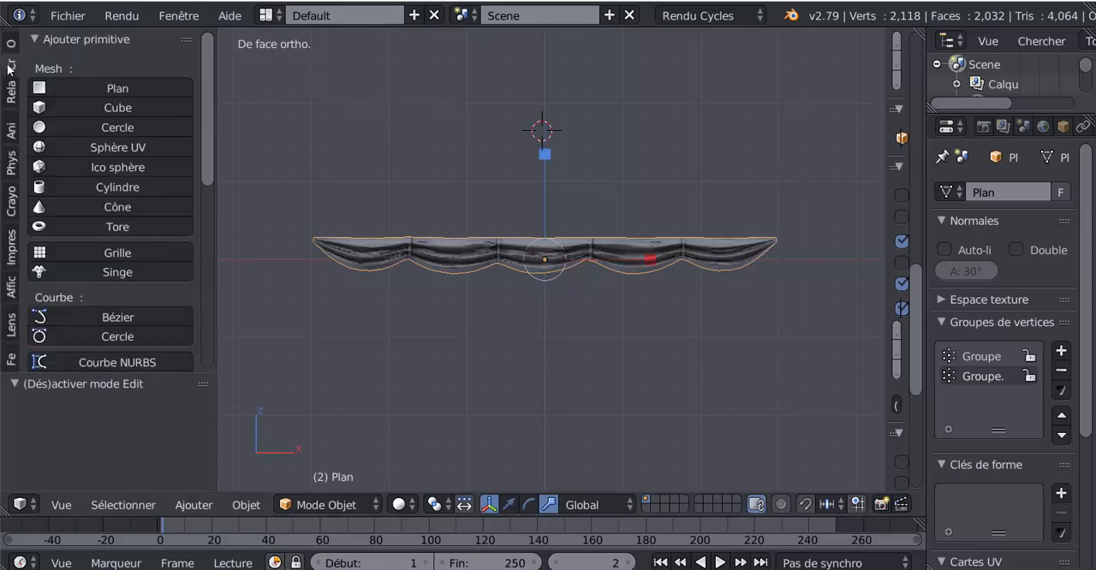
{"action": "left_click", "coordinate": [73, 185]}
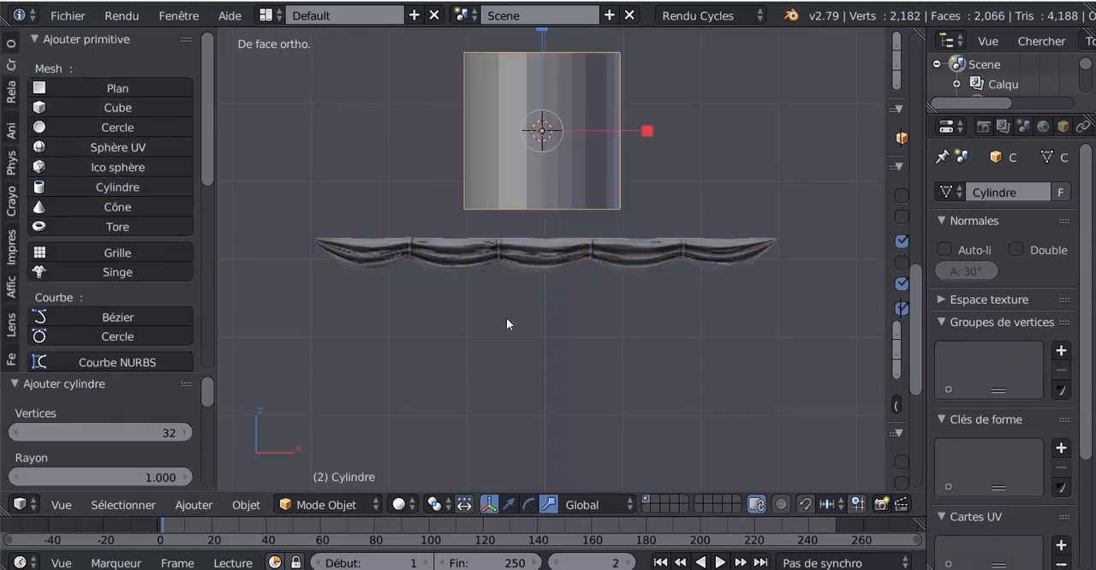
Scale the cylinder uniformly by 0.144 and rotate it 90° about the Y axis
{"action": "key", "text": "s"}
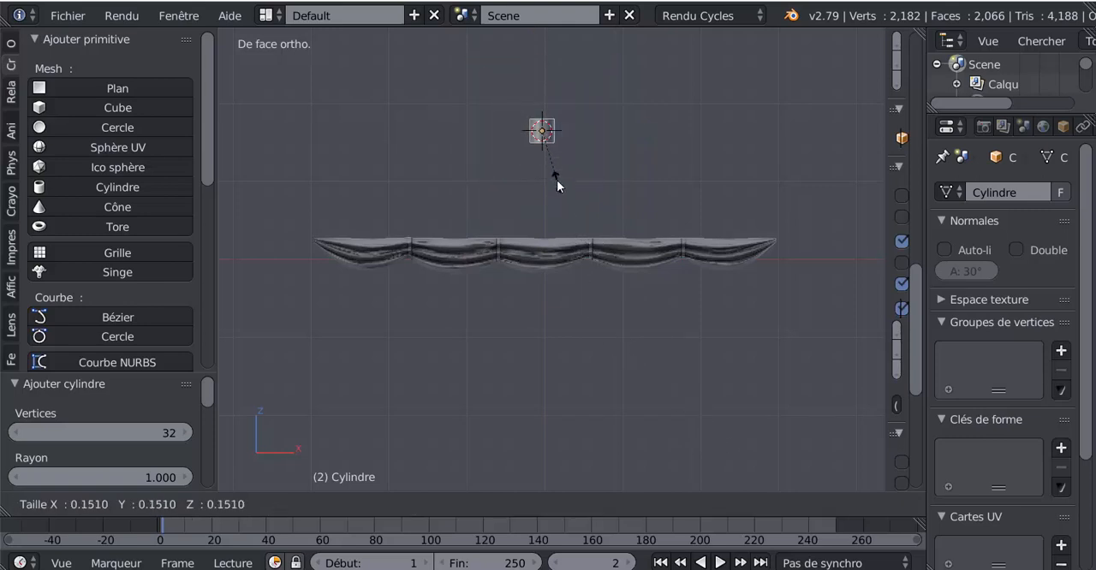
{"action": "left_click", "coordinate": [557, 183]}
{"action": "type", "text": "ry"}
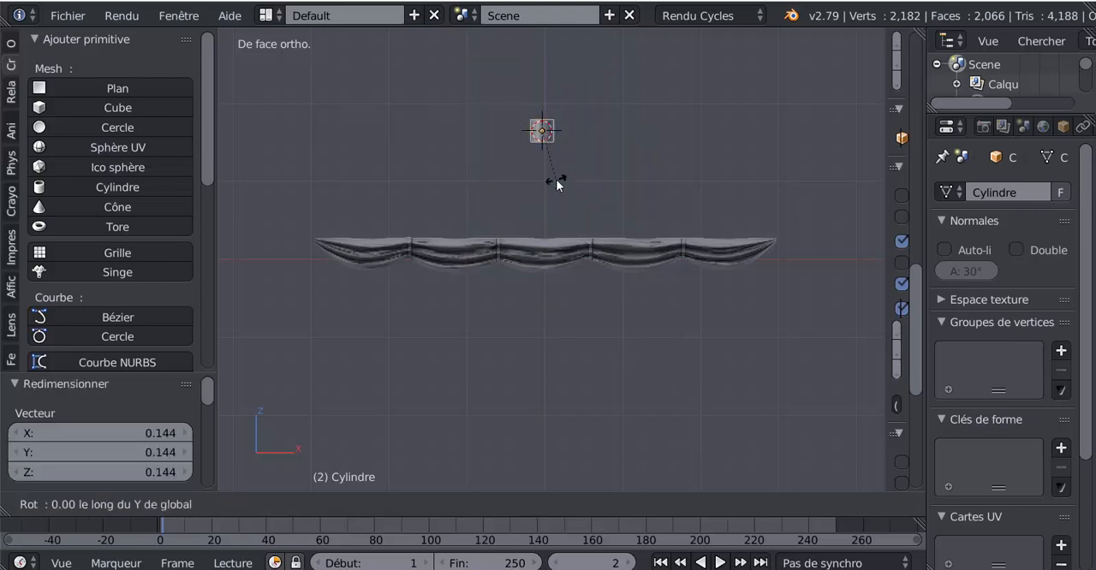
{"action": "type", "text": "90"}
{"action": "key", "text": "Return"}
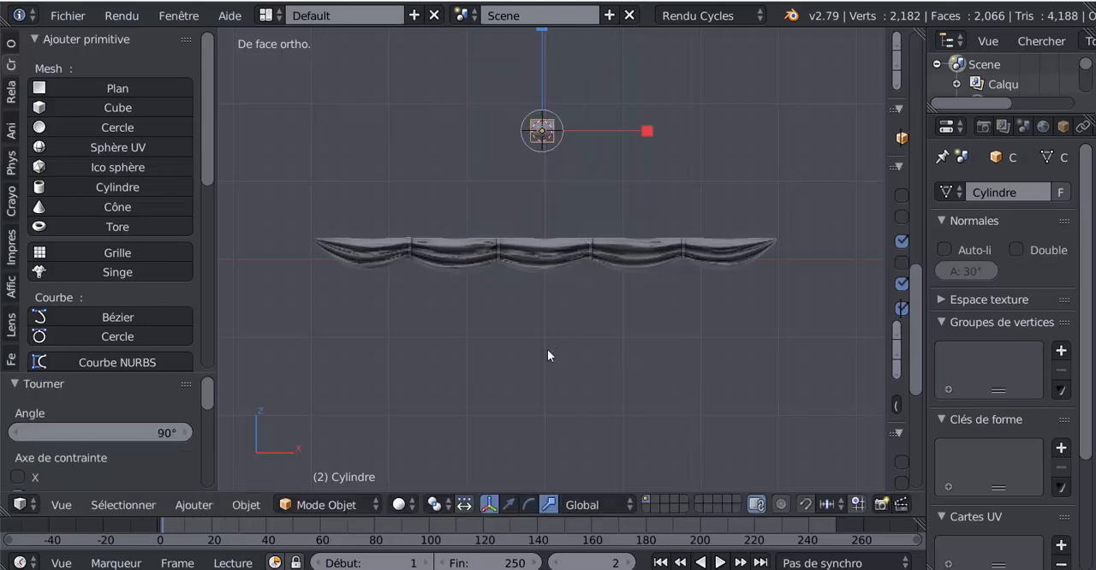
Lower the cylinder along Z to just above the sail's top edge and scale it uniformly by 0.321
{"action": "left_click", "coordinate": [508, 504]}
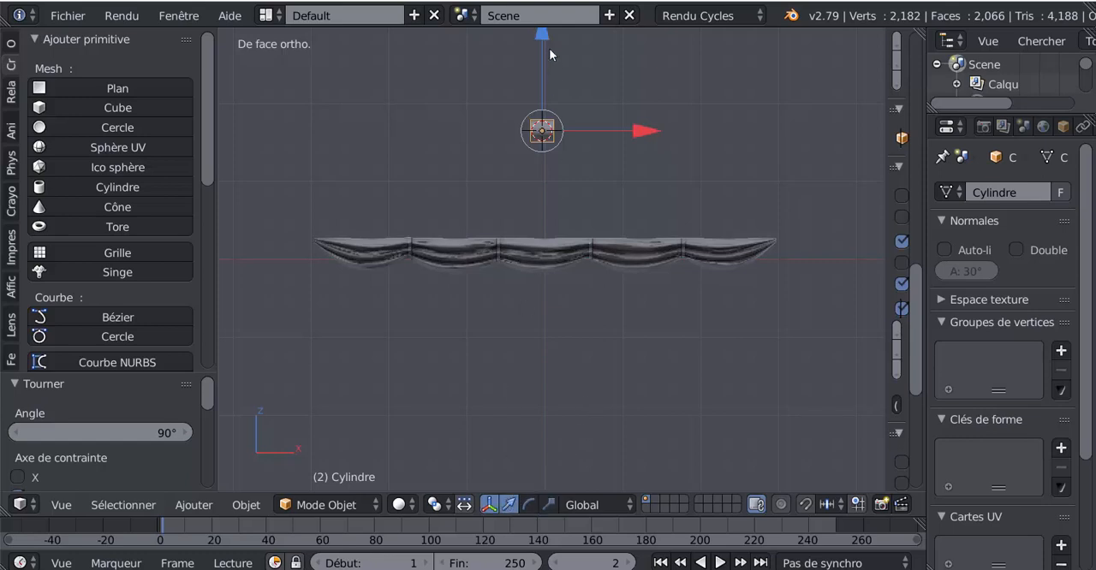
{"action": "left_click_drag", "start_coordinate": [548, 48], "coordinate": [571, 122]}
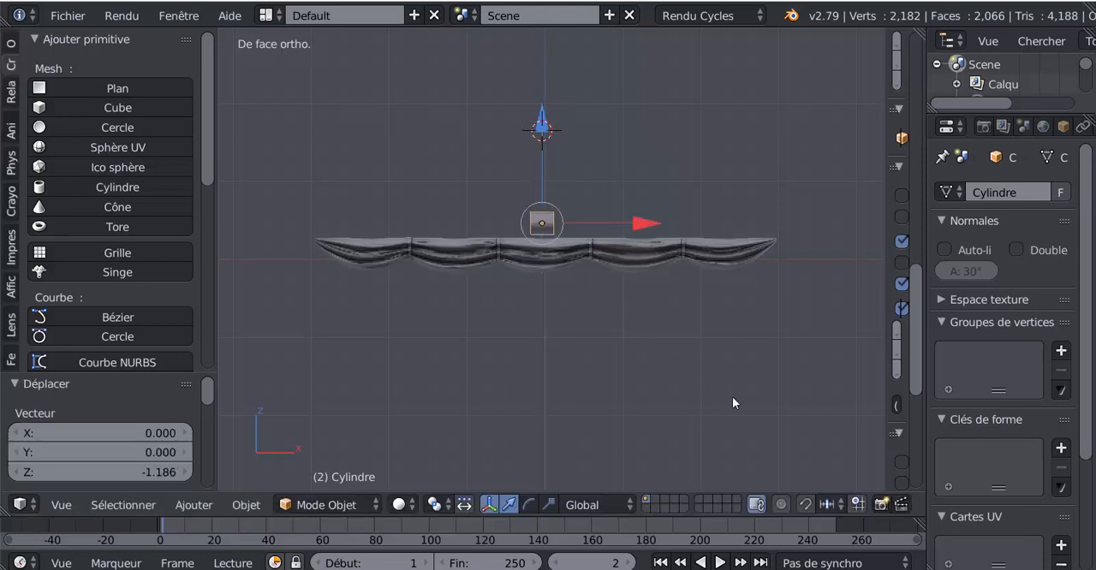
{"action": "key", "text": "s"}
{"action": "left_click", "coordinate": [613, 265]}
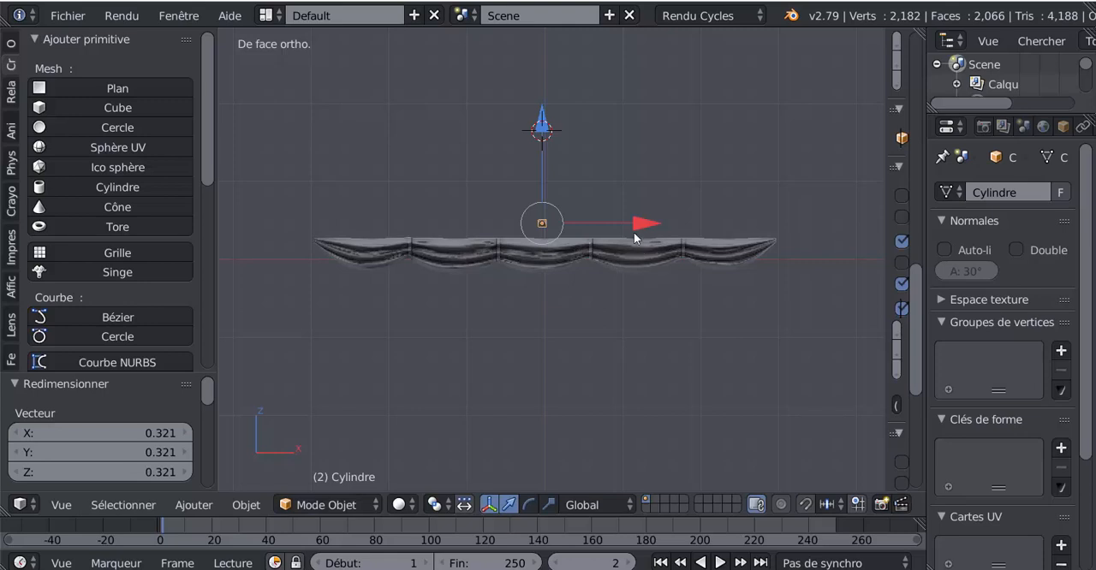
{"action": "left_click_drag", "start_coordinate": [551, 131], "coordinate": [548, 138]}
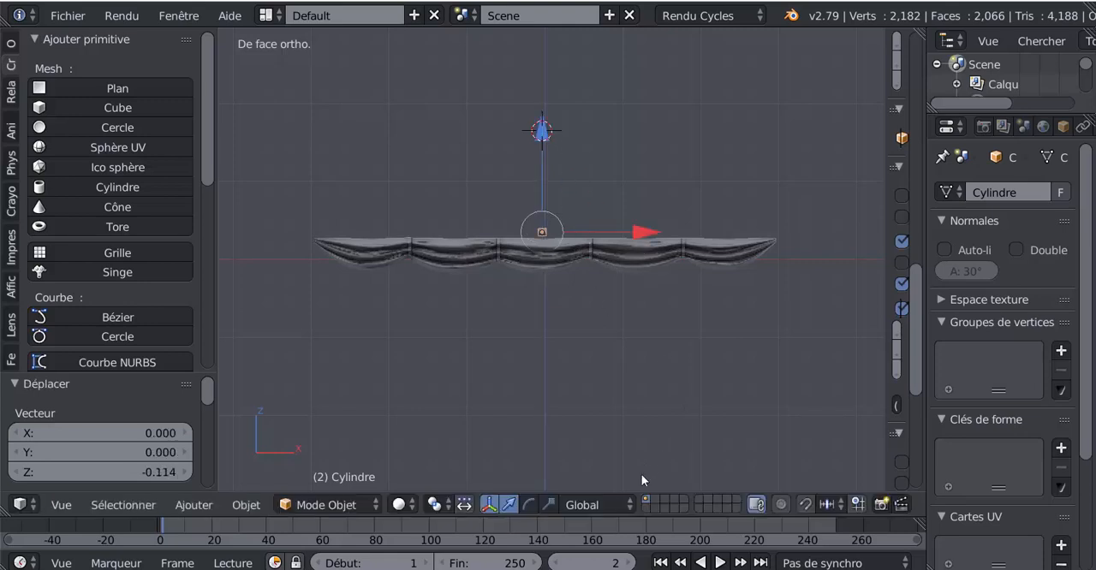
Stretch the cylinder along X by 40.501 and again by 1.573 so that it spans the sail's width
{"action": "key", "text": "s"}
{"action": "key", "text": "x"}
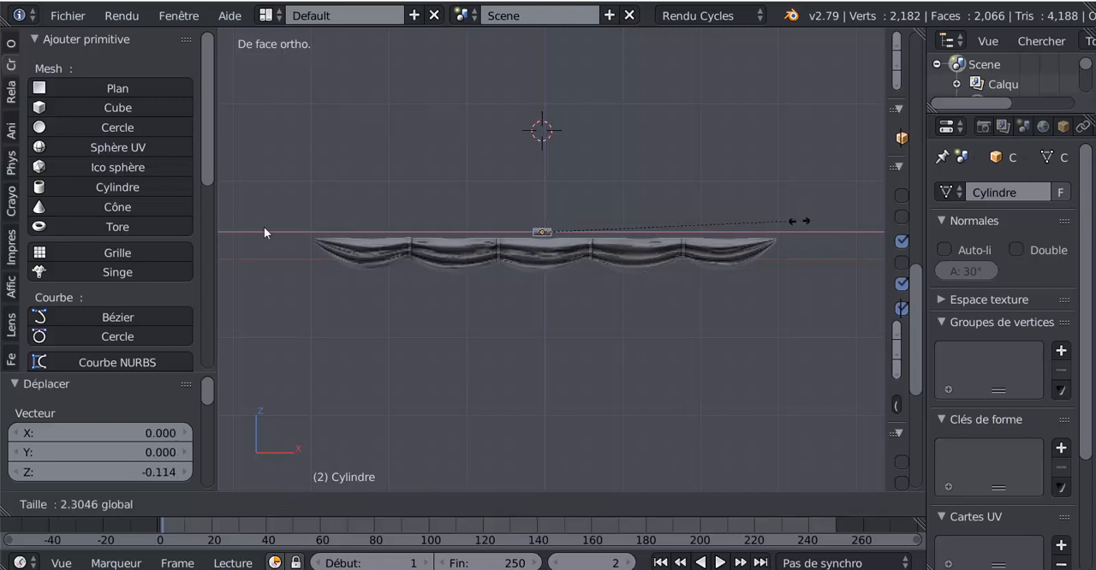
{"action": "left_click", "coordinate": [243, 203]}
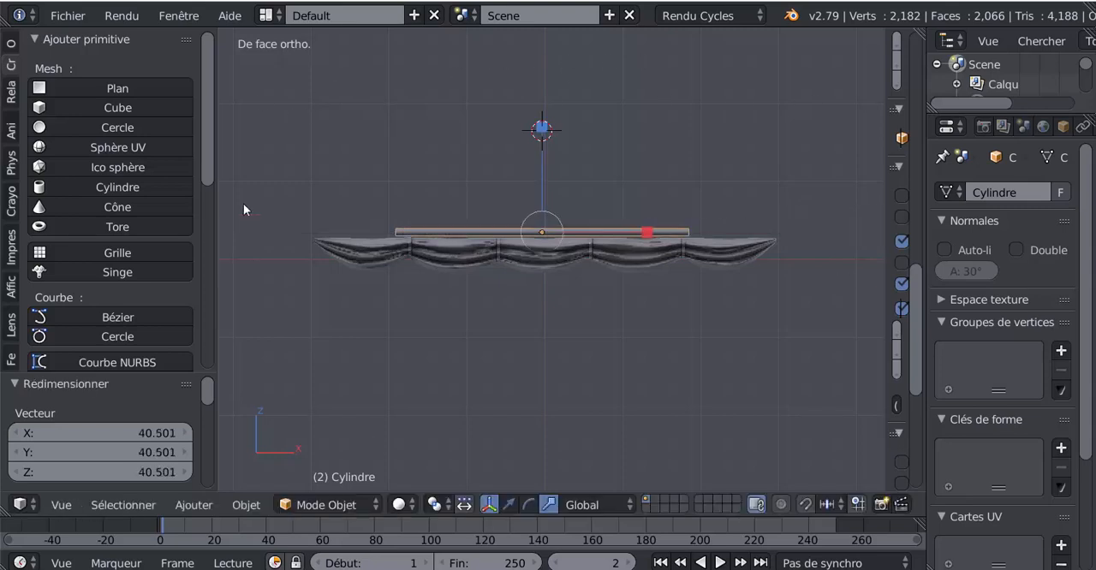
{"action": "left_click_drag", "start_coordinate": [647, 242], "coordinate": [705, 239]}
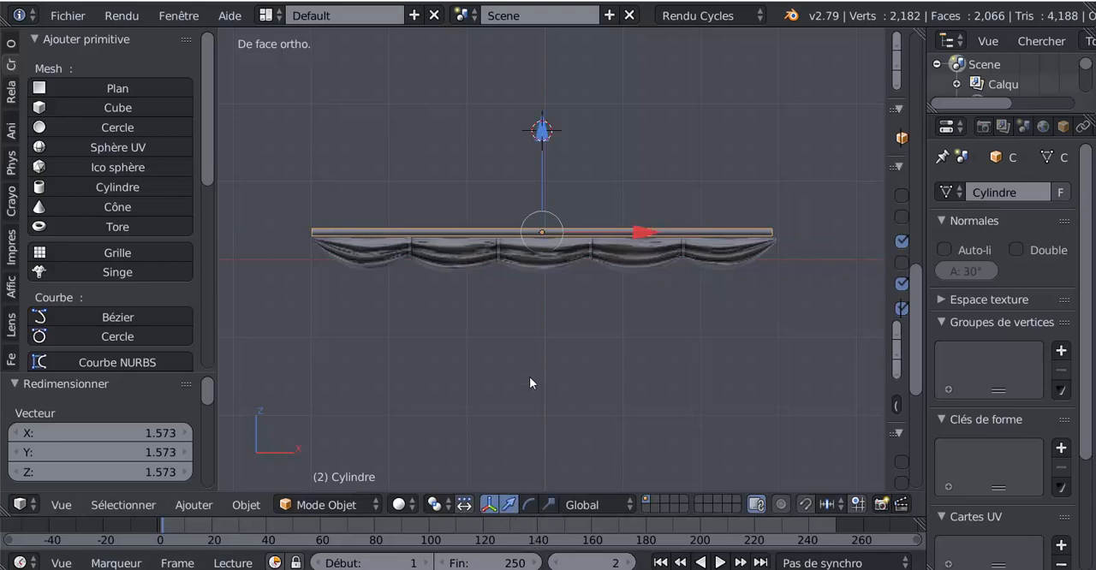
Move the sail -0.029 along X to centre it under the cylinder
{"action": "scroll", "coordinate": [541, 329], "scroll_direction": "up", "scroll_amount": 1}
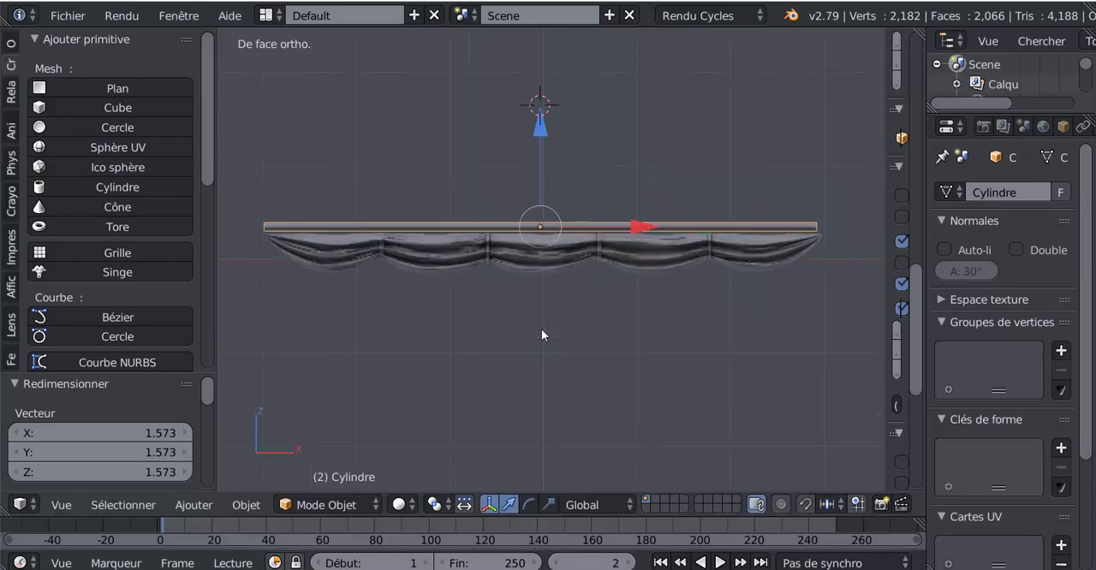
{"action": "right_click", "coordinate": [546, 265]}
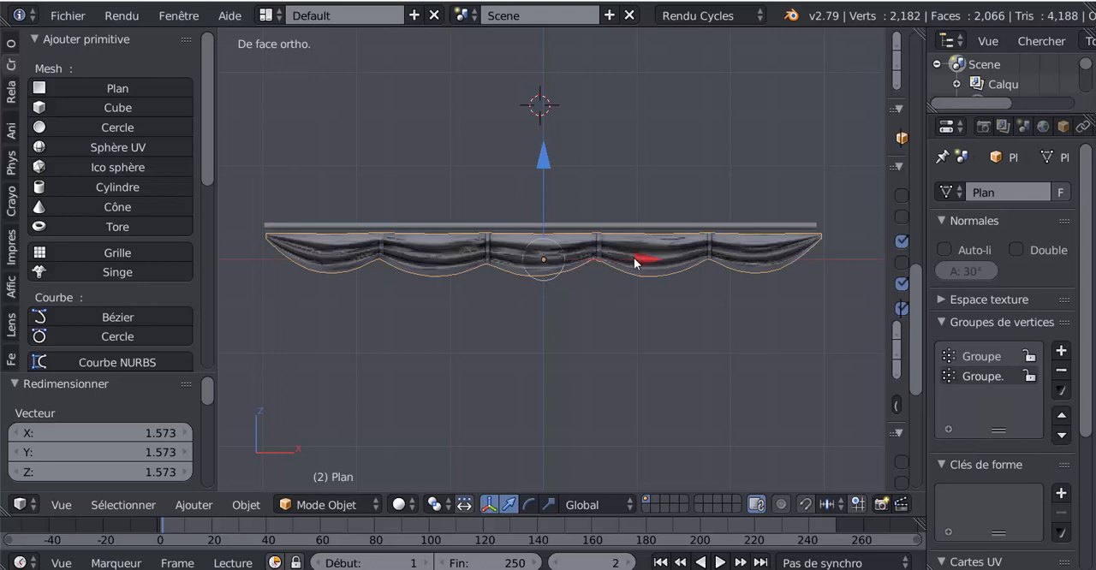
{"action": "left_click_drag", "start_coordinate": [642, 258], "coordinate": [613, 269]}
Select the cylinder above the sail and open its mesh in Edit Mode
{"action": "right_click", "coordinate": [589, 226]}
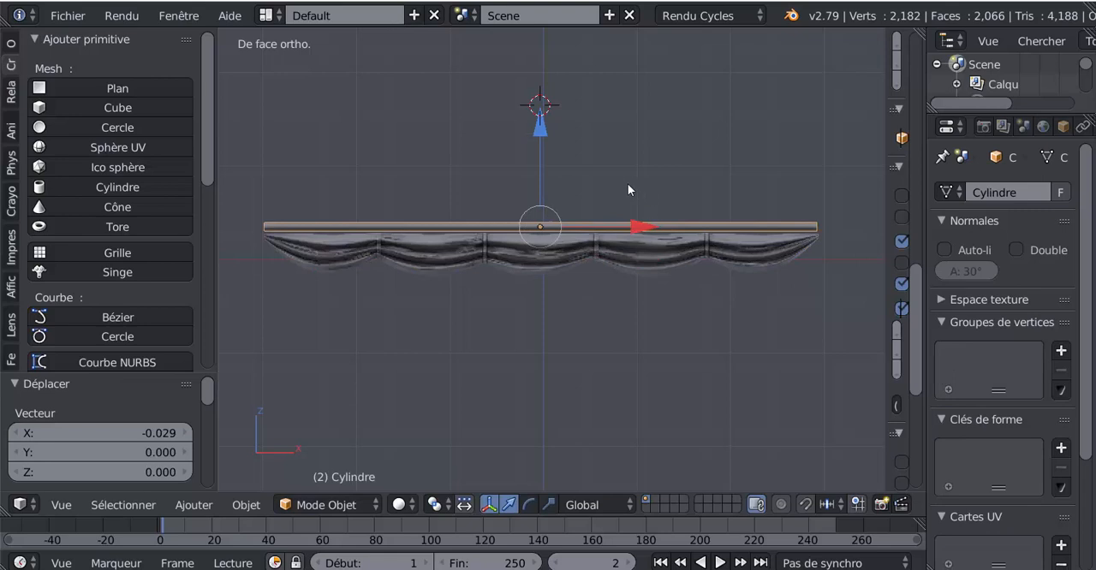
{"action": "key", "text": "Tab"}
{"action": "scroll", "coordinate": [575, 212], "scroll_direction": "up", "scroll_amount": 1}
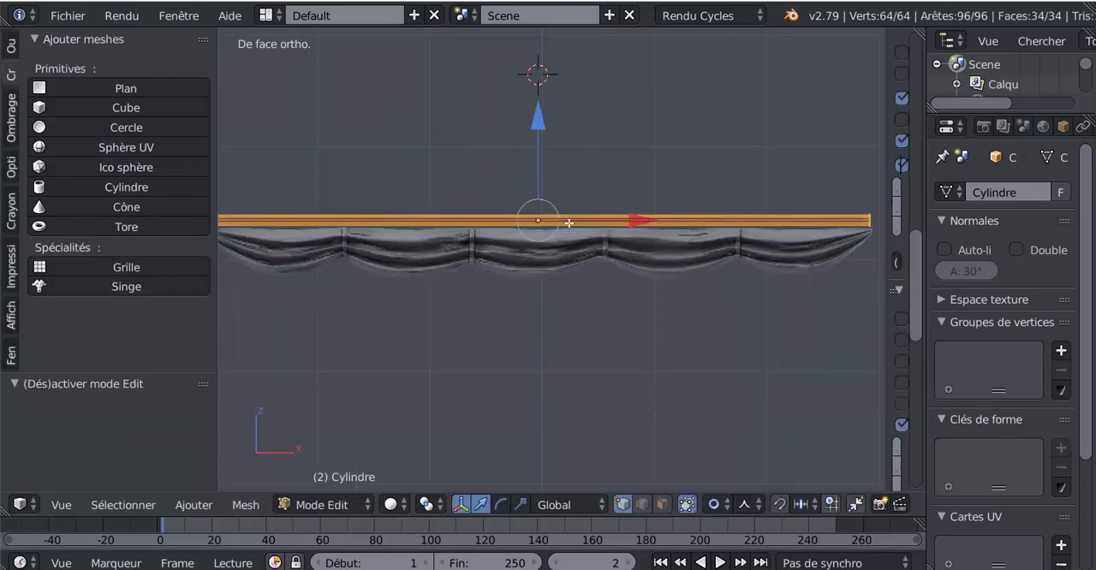
{"action": "key", "text": "ctrl+r"}
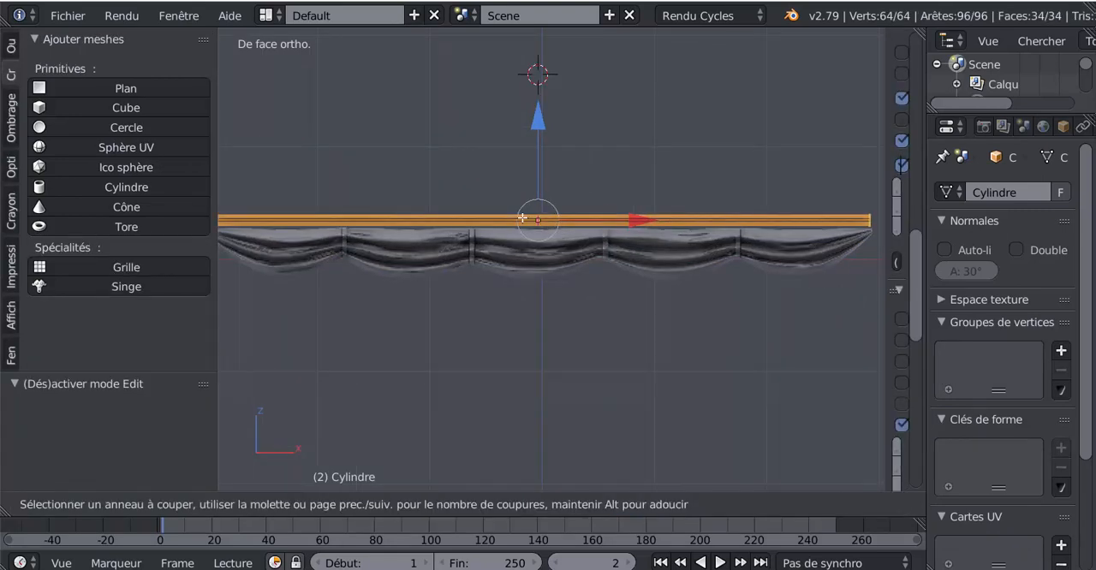
{"action": "scroll", "coordinate": [522, 217], "scroll_direction": "up", "scroll_amount": 1}
{"action": "key", "text": "Escape"}
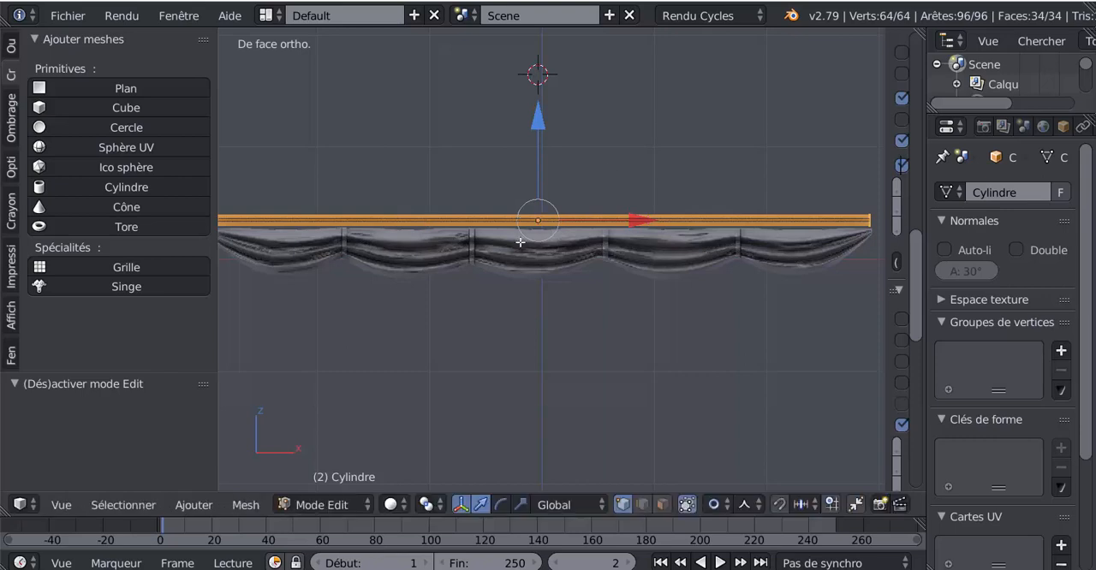
Add one centred loop cut to the cylinder and enlarge it with a proportional size of 0.91, then check it in Object Mode
{"action": "key", "text": "ctrl+r"}
{"action": "left_click", "coordinate": [541, 213]}
{"action": "right_click", "coordinate": [590, 185]}
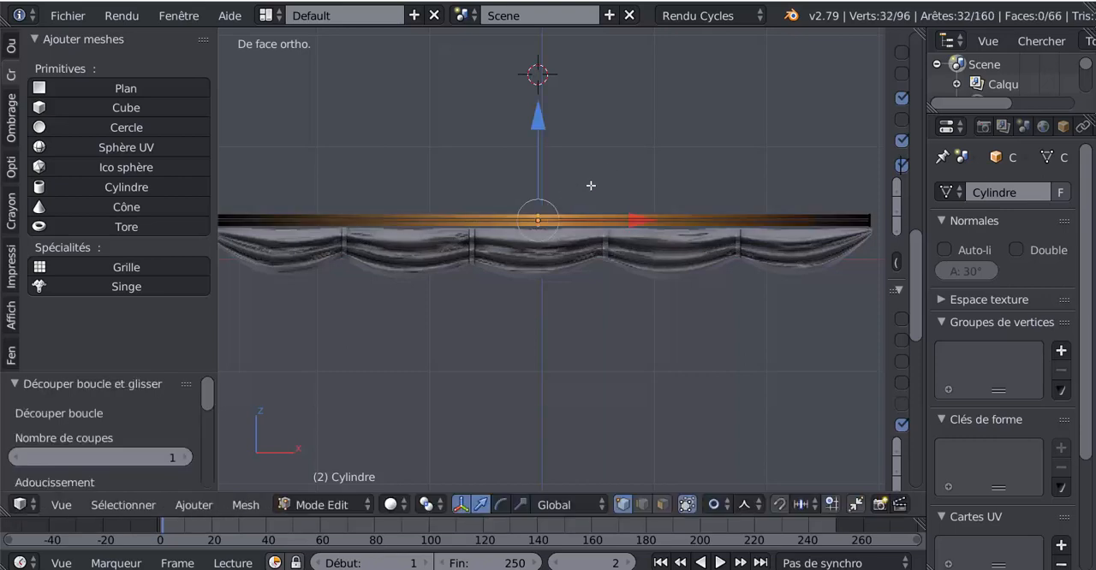
{"action": "key", "text": "s"}
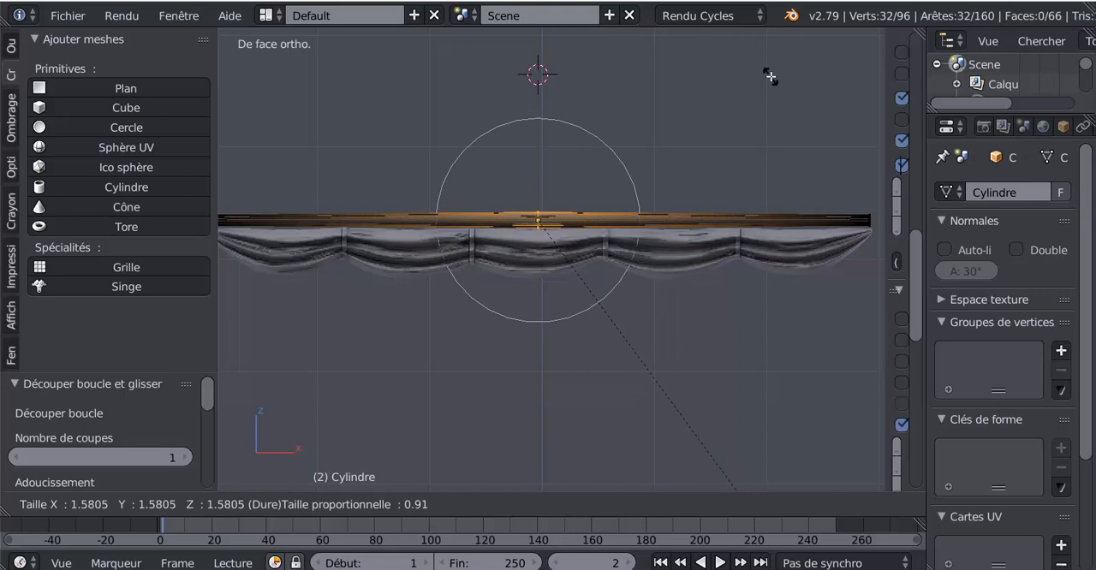
{"action": "left_click", "coordinate": [771, 76]}
{"action": "key", "text": "Tab"}
{"action": "scroll", "coordinate": [748, 123], "scroll_direction": "down", "scroll_amount": 3}
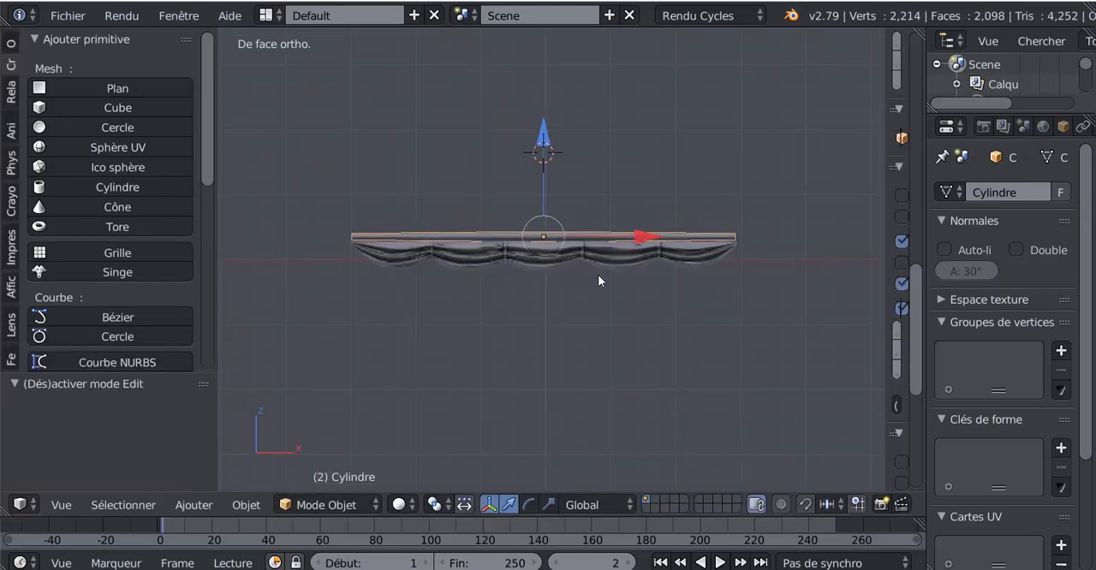
{"action": "scroll", "coordinate": [559, 271], "scroll_direction": "up", "scroll_amount": 2}
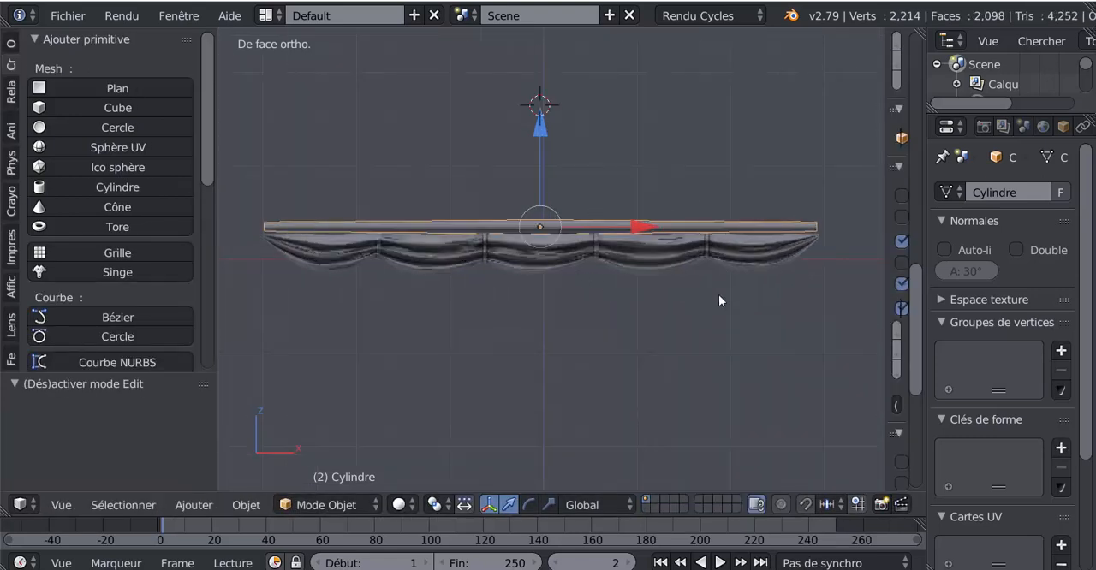
Scale the cylinder uniformly to 0.676, then stretch it along X by 1.488 to span the sail's width
{"action": "middle_click_drag", "start_coordinate": [719, 300], "coordinate": [613, 318]}
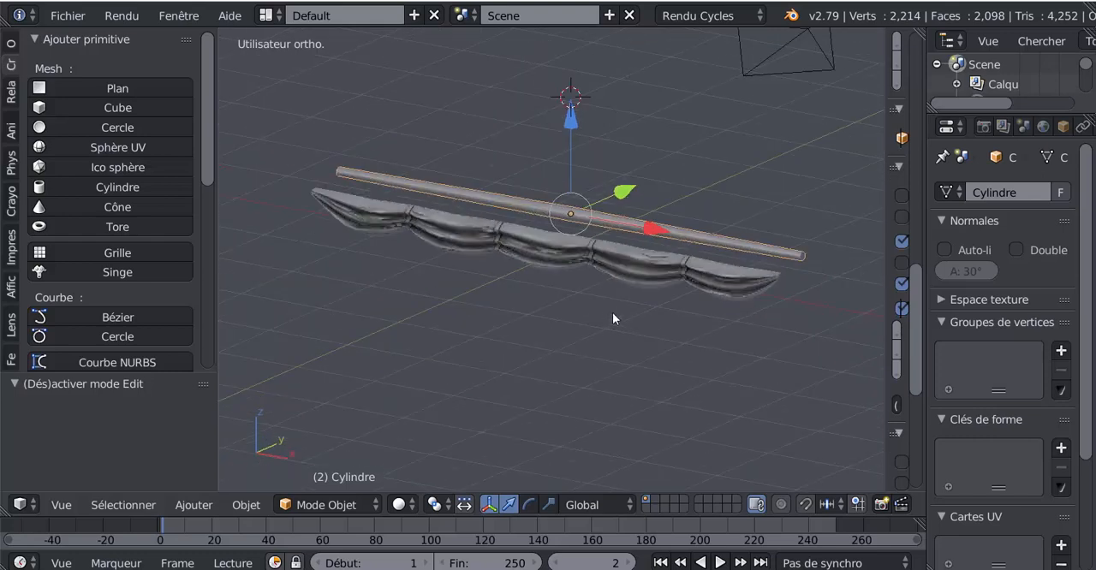
{"action": "key", "text": "KP_1"}
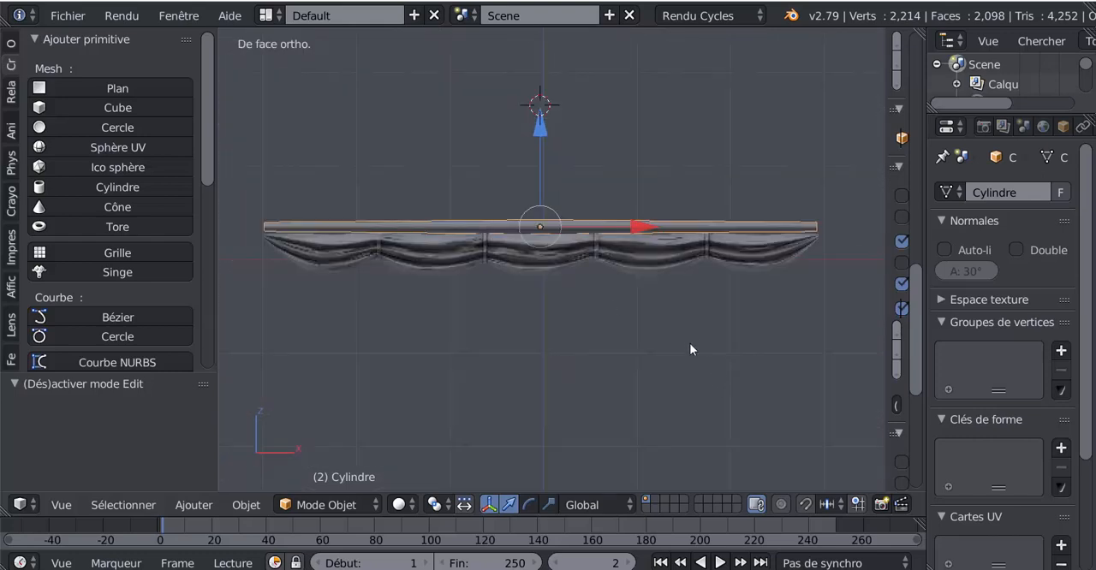
{"action": "key", "text": "s"}
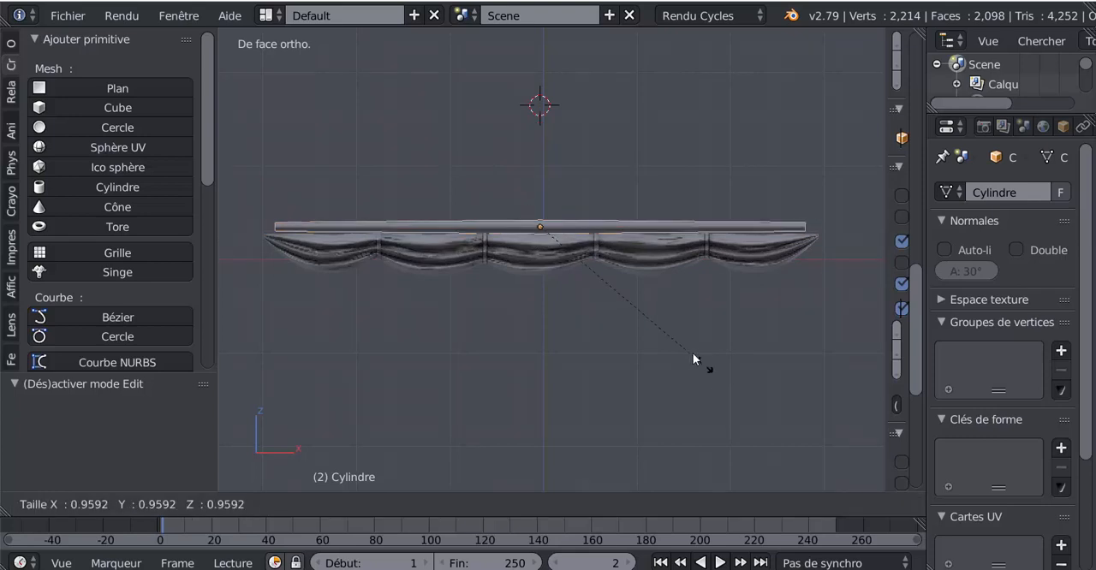
{"action": "left_click", "coordinate": [657, 334]}
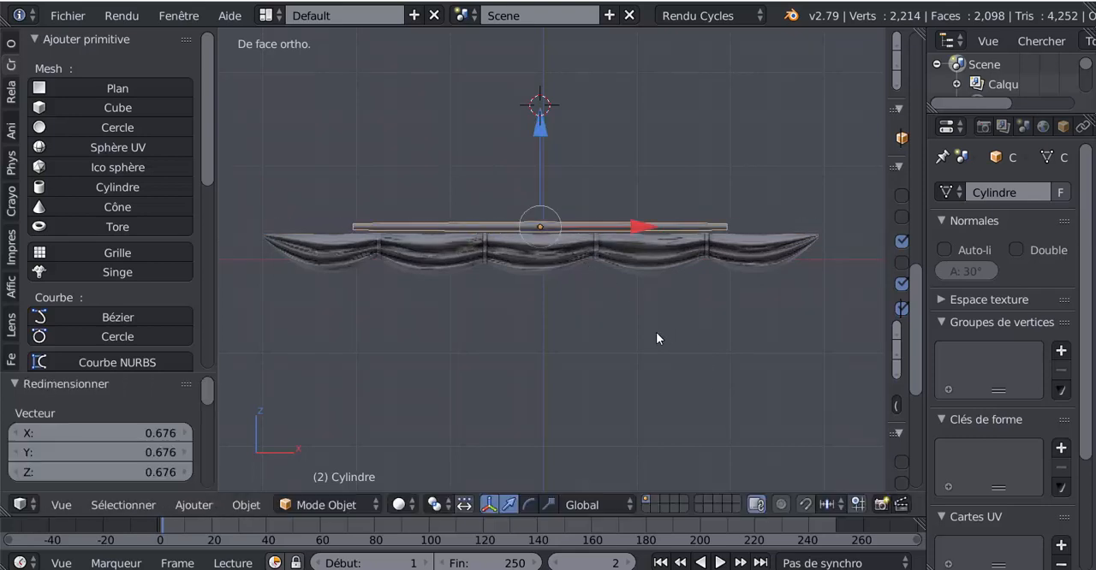
{"action": "left_click", "coordinate": [547, 505]}
{"action": "left_click_drag", "start_coordinate": [641, 230], "coordinate": [689, 228]}
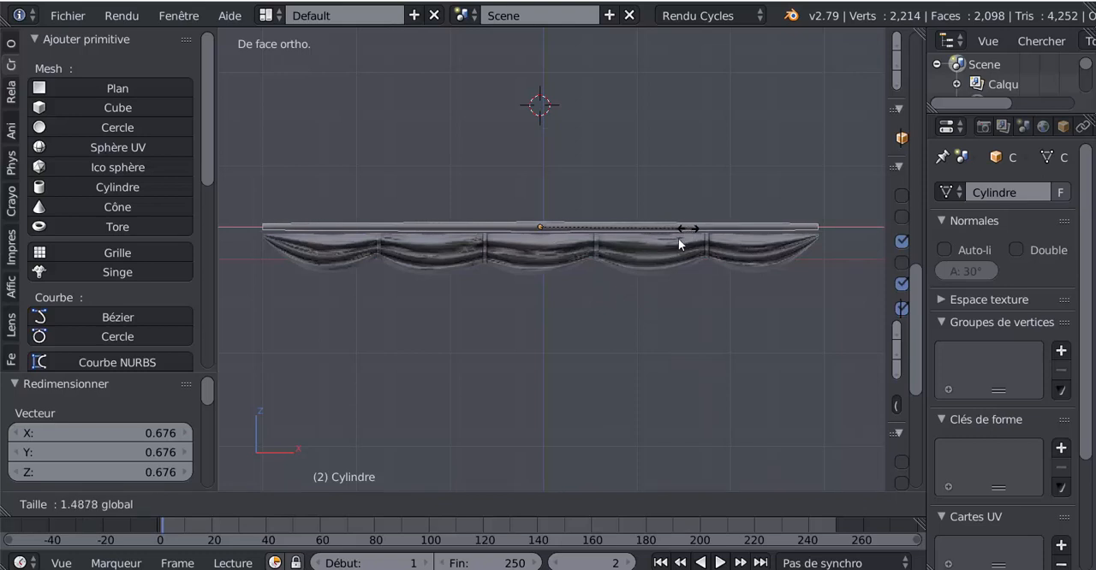
Move the cylinder -0.491 along Y so that it lines up directly above the sail
{"action": "key", "text": "KP_7"}
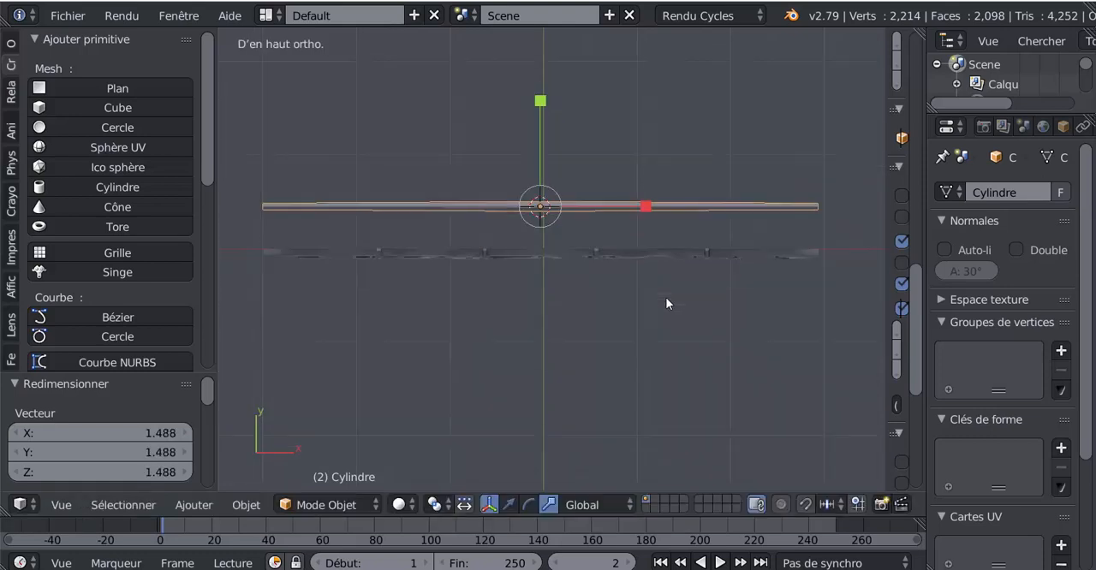
{"action": "left_click", "coordinate": [508, 504]}
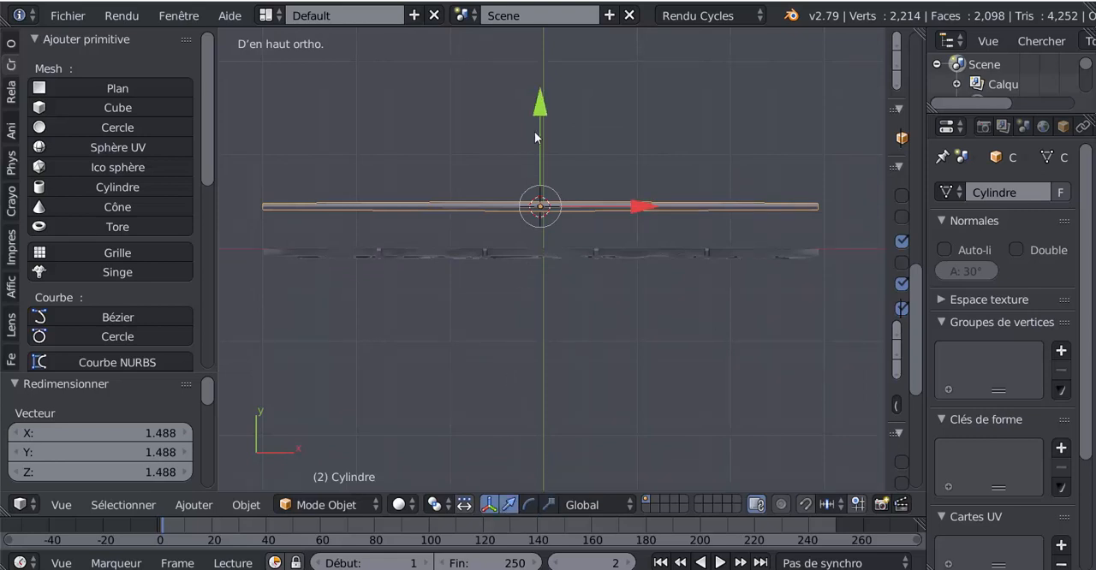
{"action": "left_click_drag", "start_coordinate": [540, 104], "coordinate": [550, 148]}
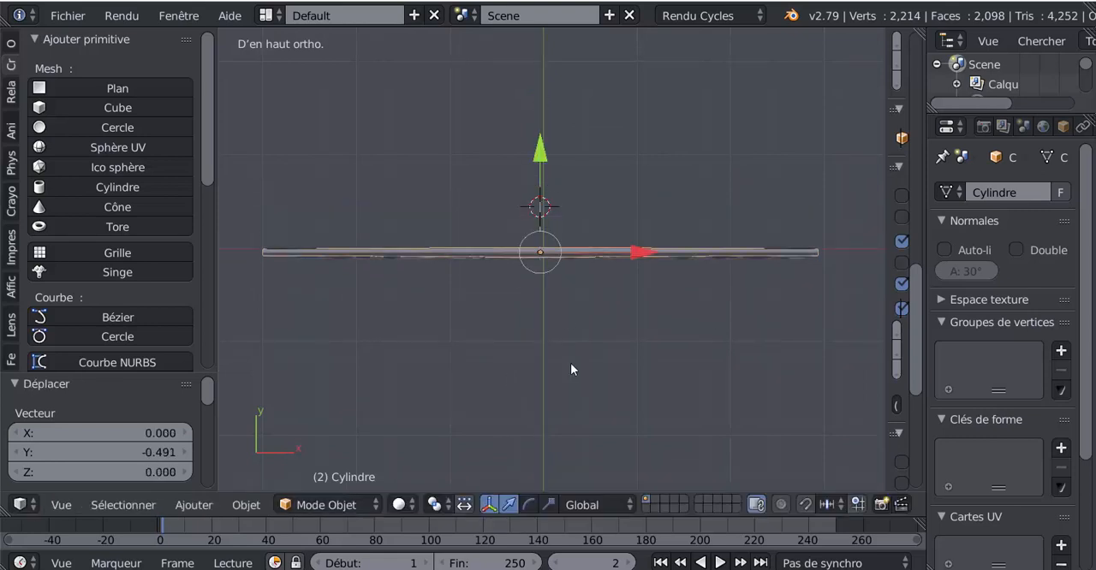
{"action": "key", "text": "KP_1"}
{"action": "key", "text": "Tab"}
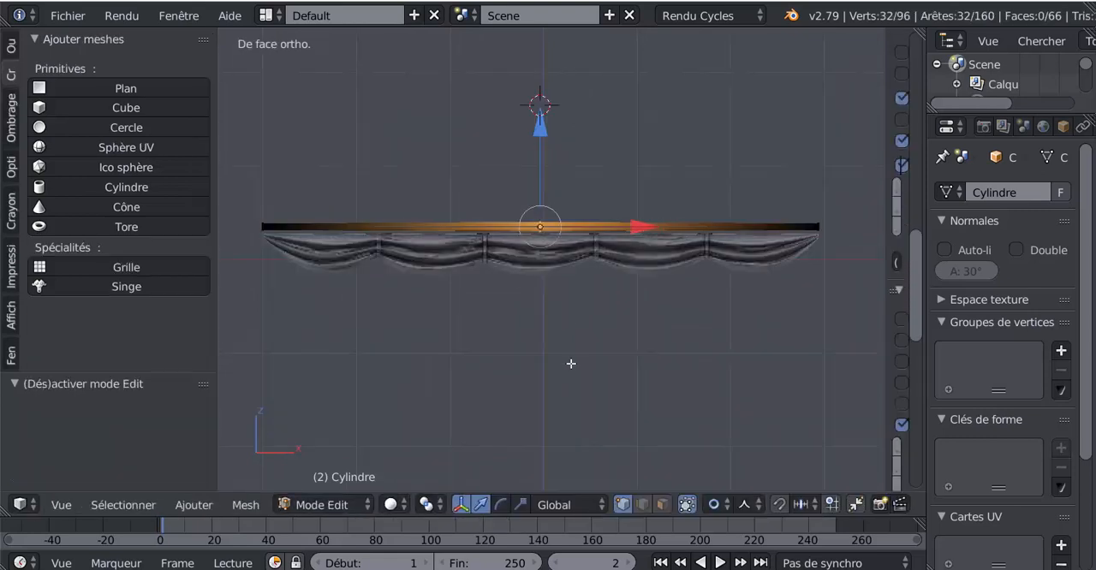
{"action": "key", "text": "Tab"}
Rip the cylinder's mesh apart at its central edge loop, leaving the new loop in place
{"action": "mouse_move", "coordinate": [572, 361]}
{"action": "middle_mouse_down"}
{"action": "mouse_move", "coordinate": [499, 359]}
{"action": "mouse_move", "coordinate": [556, 360]}
{"action": "middle_mouse_up"}
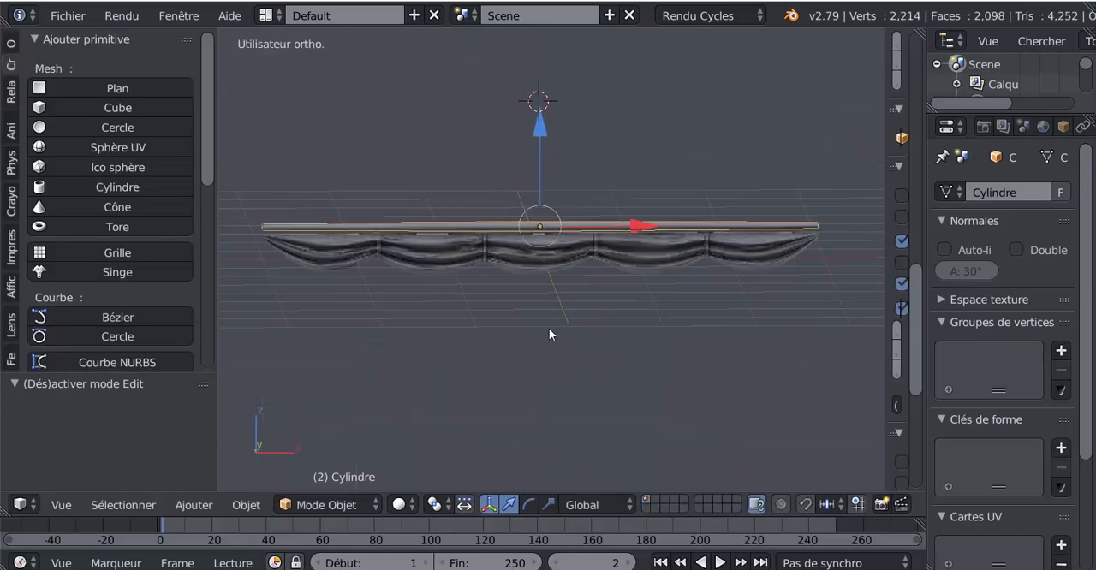
{"action": "scroll", "coordinate": [552, 321], "scroll_direction": "up", "scroll_amount": 2}
{"action": "key", "text": "Tab"}
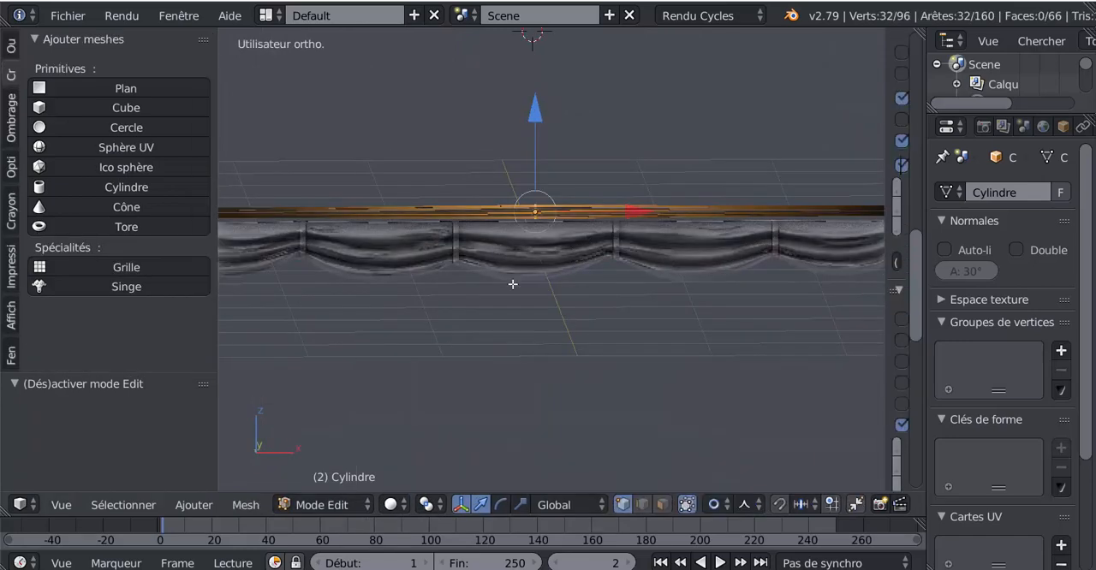
{"action": "scroll", "coordinate": [511, 274], "scroll_direction": "up", "scroll_amount": 3}
{"action": "middle_click_drag", "start_coordinate": [548, 197], "coordinate": [601, 293], "text": "shift"}
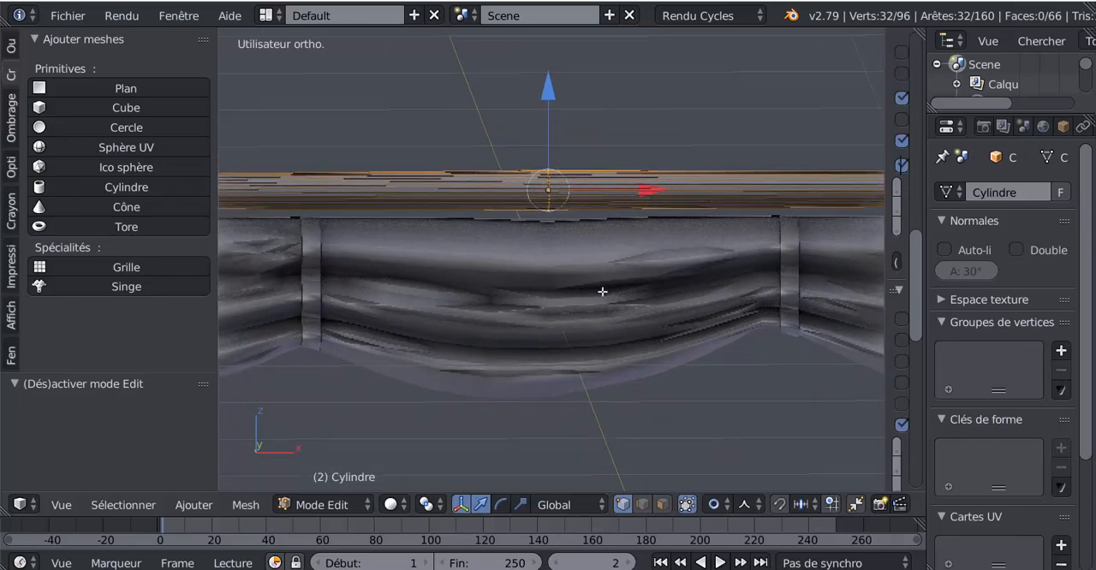
{"action": "scroll", "coordinate": [553, 190], "scroll_direction": "up", "scroll_amount": 3}
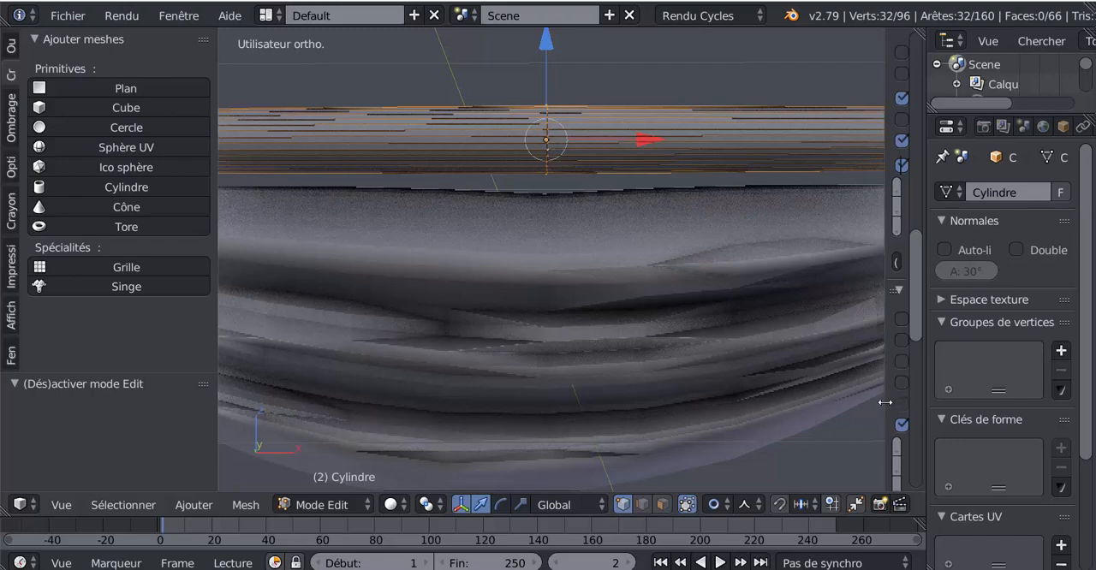
{"action": "left_click_drag", "start_coordinate": [721, 404], "coordinate": [947, 370]}
{"action": "scroll", "coordinate": [596, 174], "scroll_direction": "down", "scroll_amount": 10}
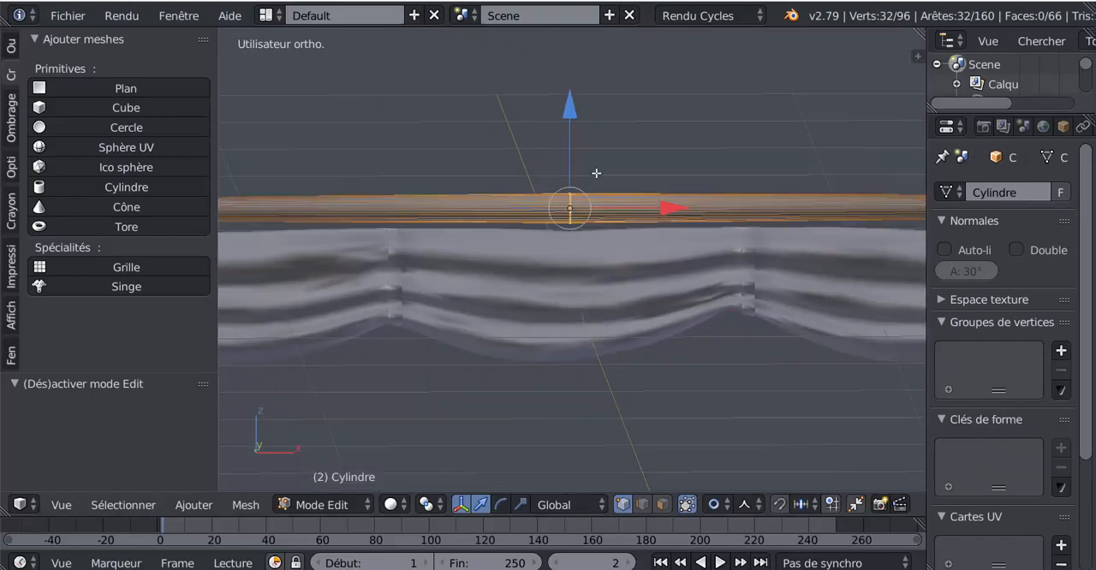
{"action": "scroll", "coordinate": [596, 173], "scroll_direction": "up", "scroll_amount": 6}
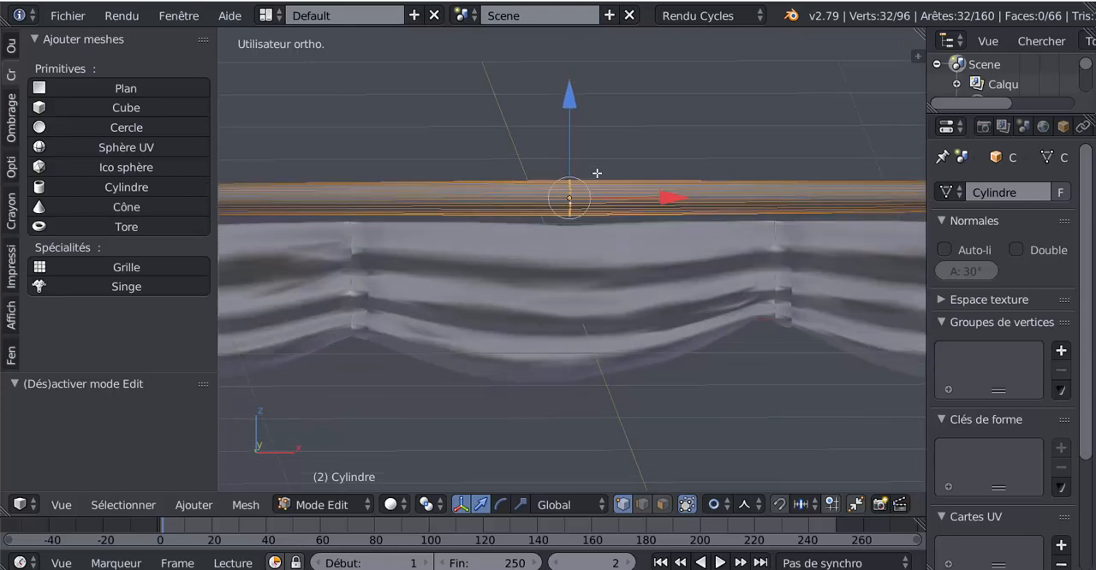
{"action": "key", "text": "v"}
{"action": "left_click", "coordinate": [597, 173]}
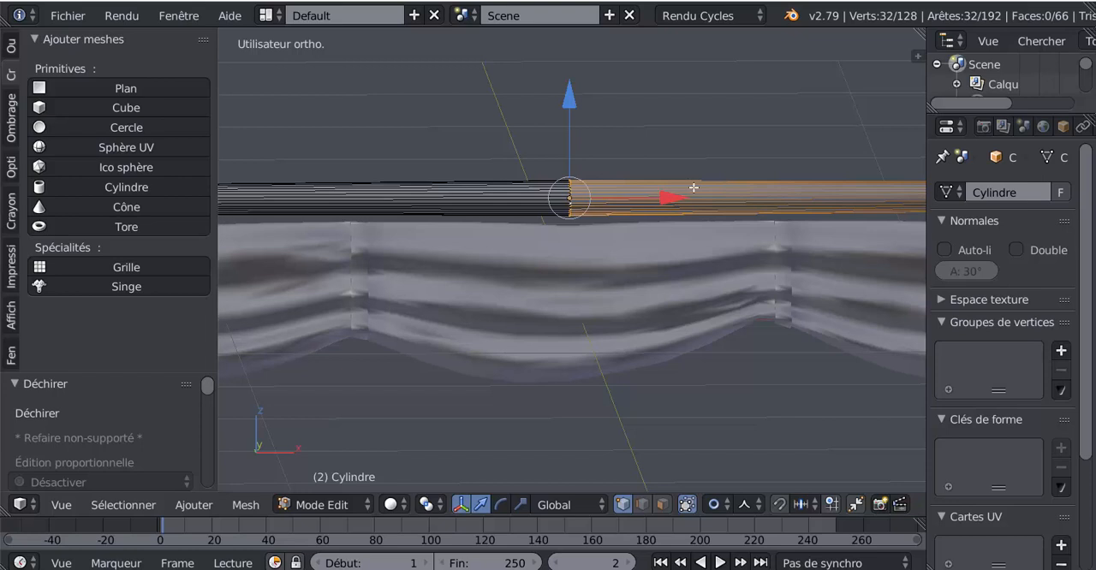
Delete the ripped loop's vertices to remove the cylinder's positive-X half, and check it in Object Mode
{"action": "scroll", "coordinate": [749, 121], "scroll_direction": "down", "scroll_amount": 2}
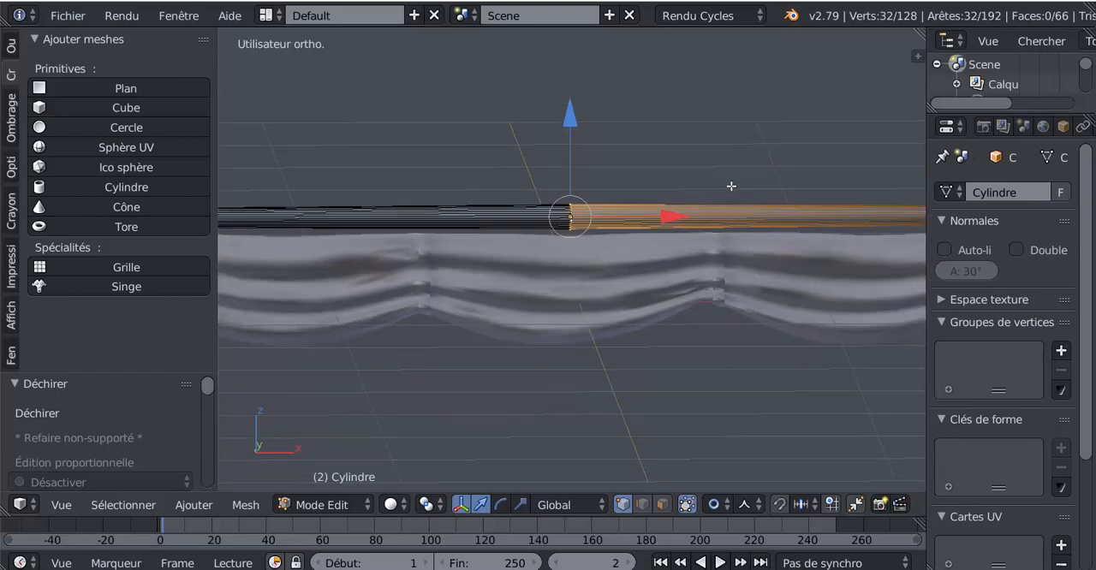
{"action": "key", "text": "x"}
{"action": "left_click", "coordinate": [687, 186]}
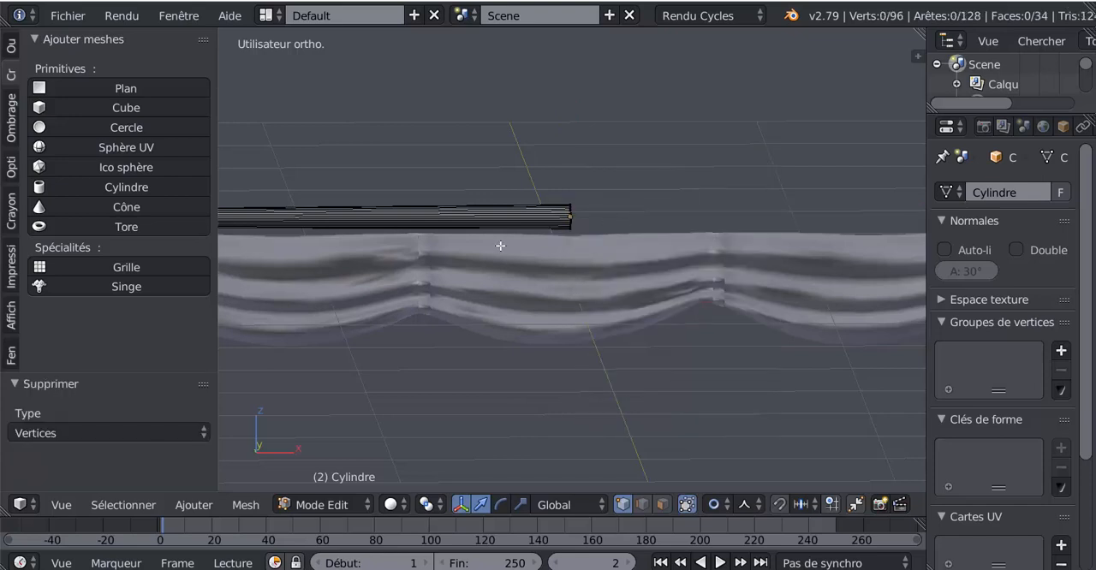
{"action": "key", "text": "Tab"}
{"action": "key", "text": "Tab"}
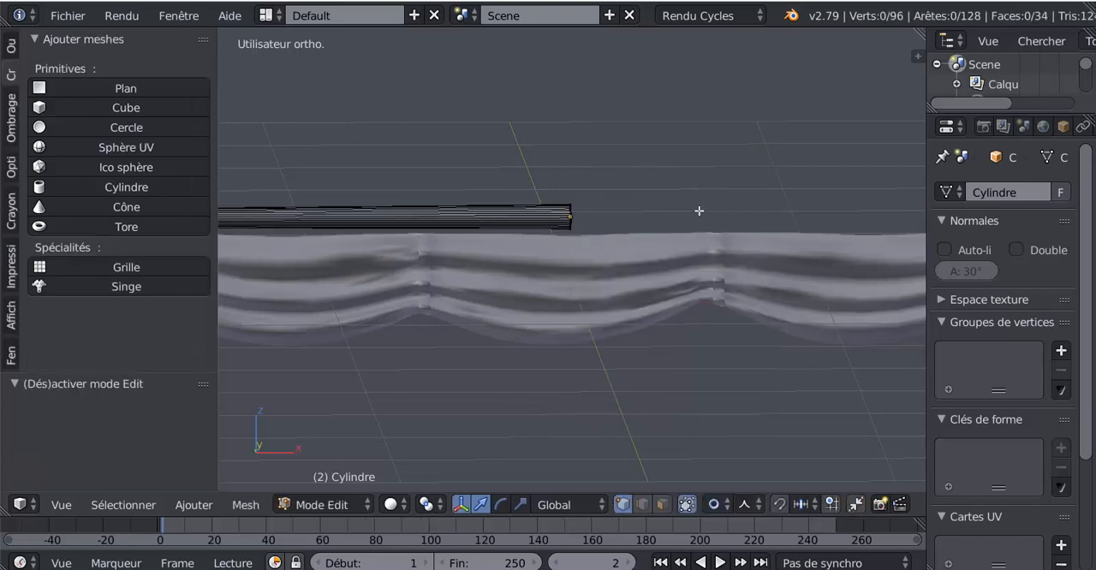
{"action": "middle_click_drag", "start_coordinate": [699, 211], "coordinate": [715, 209]}
{"action": "scroll", "coordinate": [715, 208], "scroll_direction": "down", "scroll_amount": 2}
{"action": "key", "text": "Tab"}
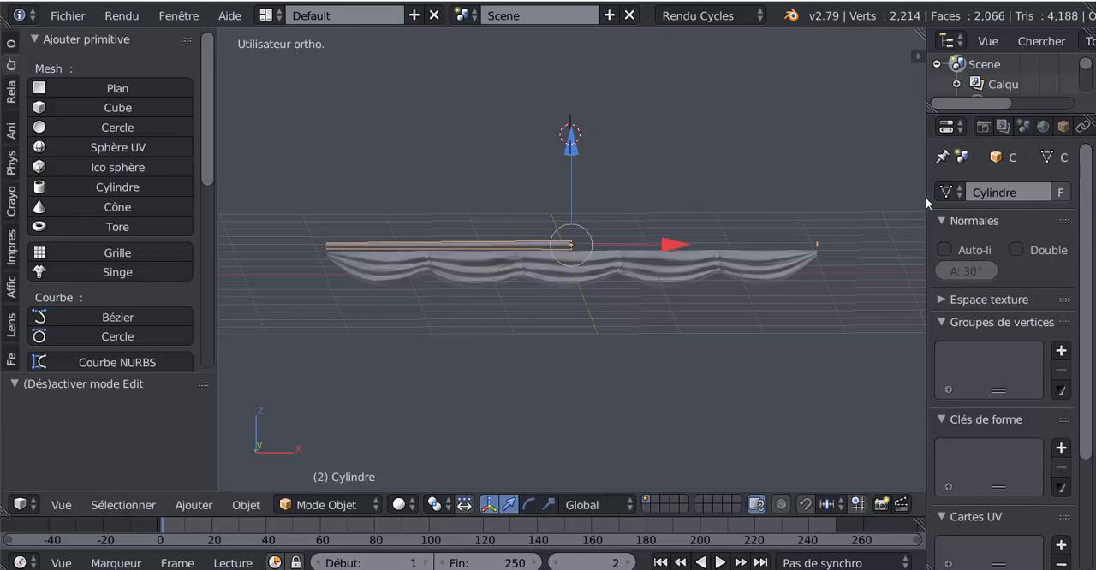
Add a Mirror modifier to the half cylinder with only the Z axis enabled, and turn on clipping
{"action": "left_click_drag", "start_coordinate": [926, 197], "coordinate": [855, 218]}
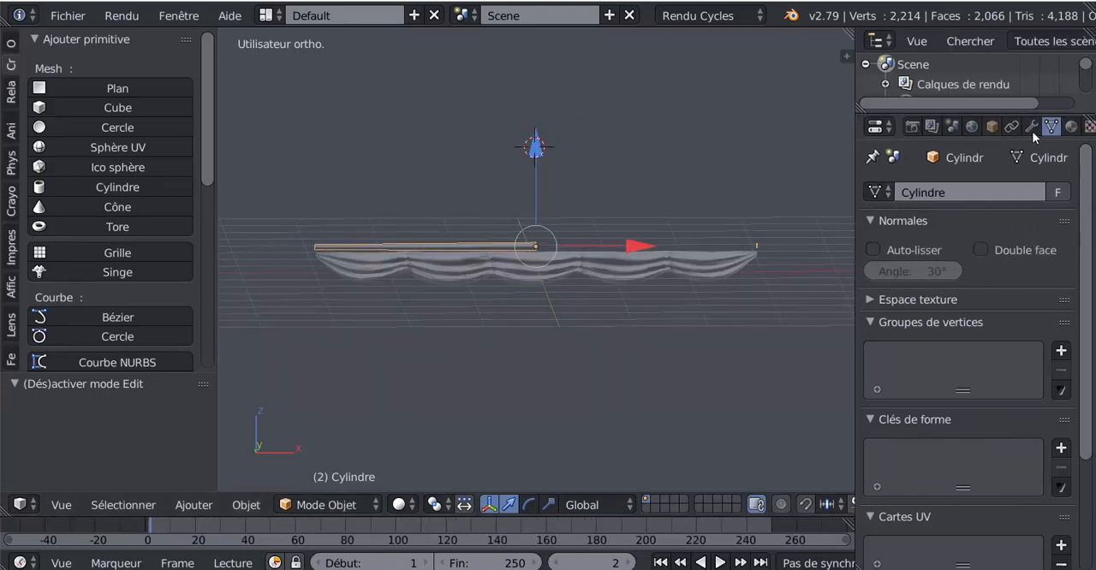
{"action": "left_click", "coordinate": [1031, 126]}
{"action": "left_click", "coordinate": [968, 193]}
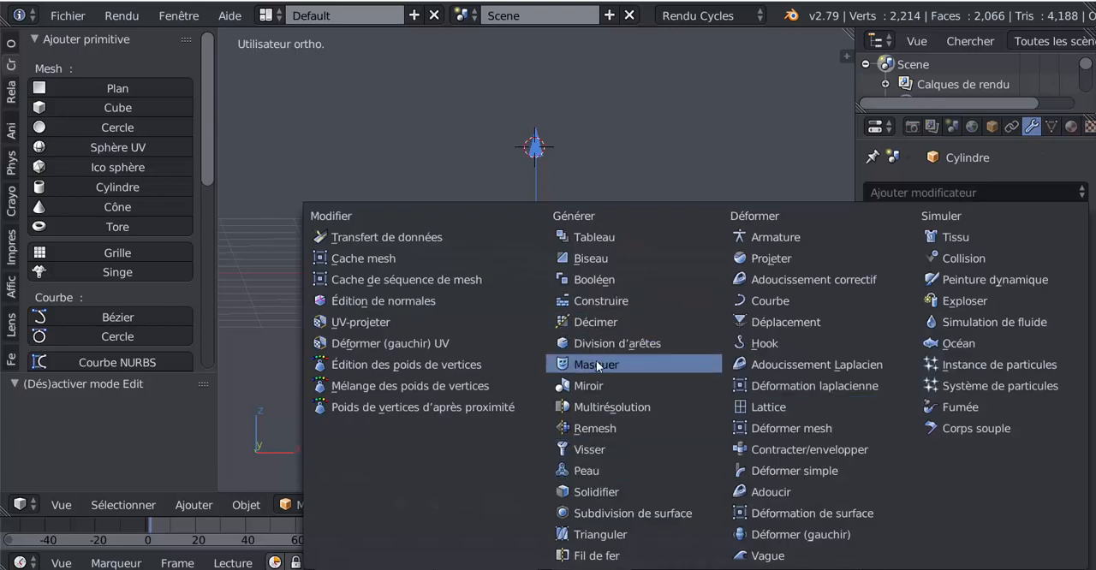
{"action": "left_click", "coordinate": [597, 386]}
{"action": "left_click", "coordinate": [877, 300]}
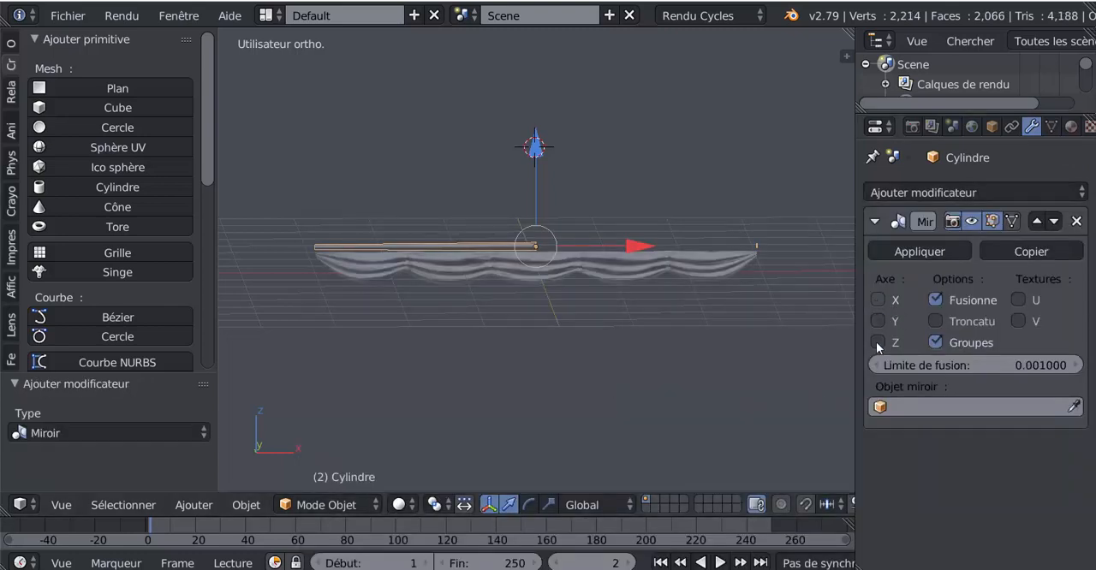
{"action": "left_click", "coordinate": [877, 342]}
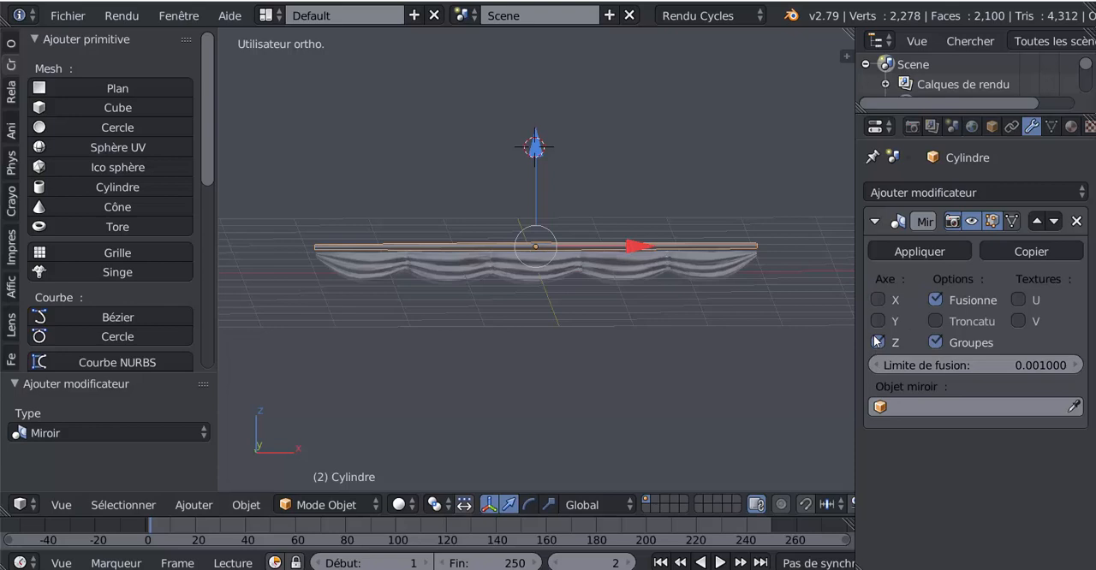
{"action": "left_click", "coordinate": [935, 320]}
{"action": "left_click_drag", "start_coordinate": [854, 306], "coordinate": [1041, 288]}
Insert five loop cuts along the remaining half of the cylinder in Edit Mode
{"action": "key", "text": "Tab"}
{"action": "scroll", "coordinate": [659, 295], "scroll_direction": "up", "scroll_amount": 2}
{"action": "scroll", "coordinate": [646, 295], "scroll_direction": "down", "scroll_amount": 1}
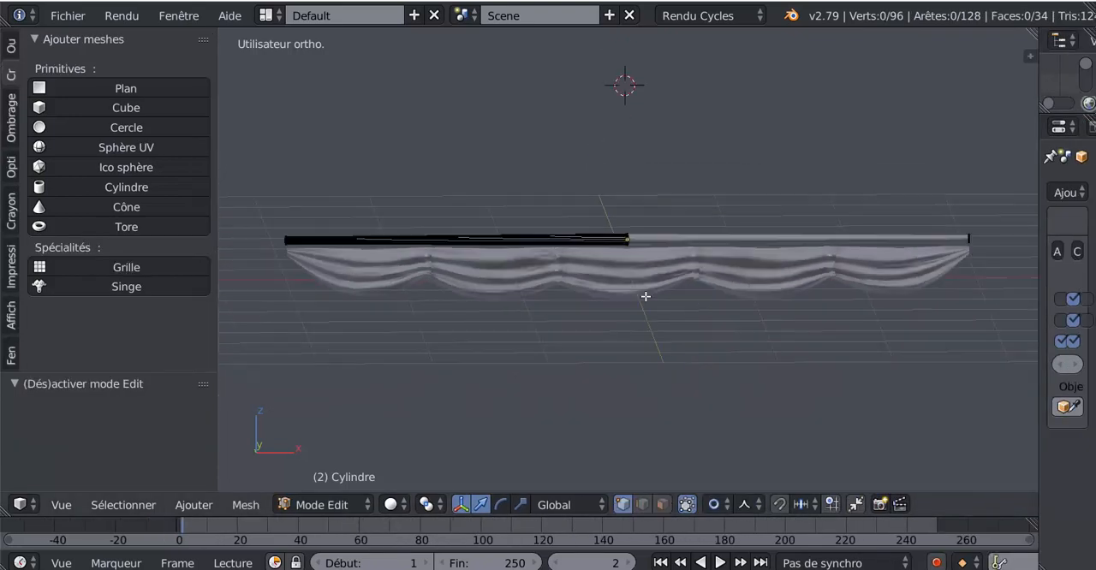
{"action": "middle_click_drag", "start_coordinate": [643, 296], "coordinate": [743, 302], "text": "shift"}
{"action": "scroll", "coordinate": [649, 264], "scroll_direction": "up", "scroll_amount": 3}
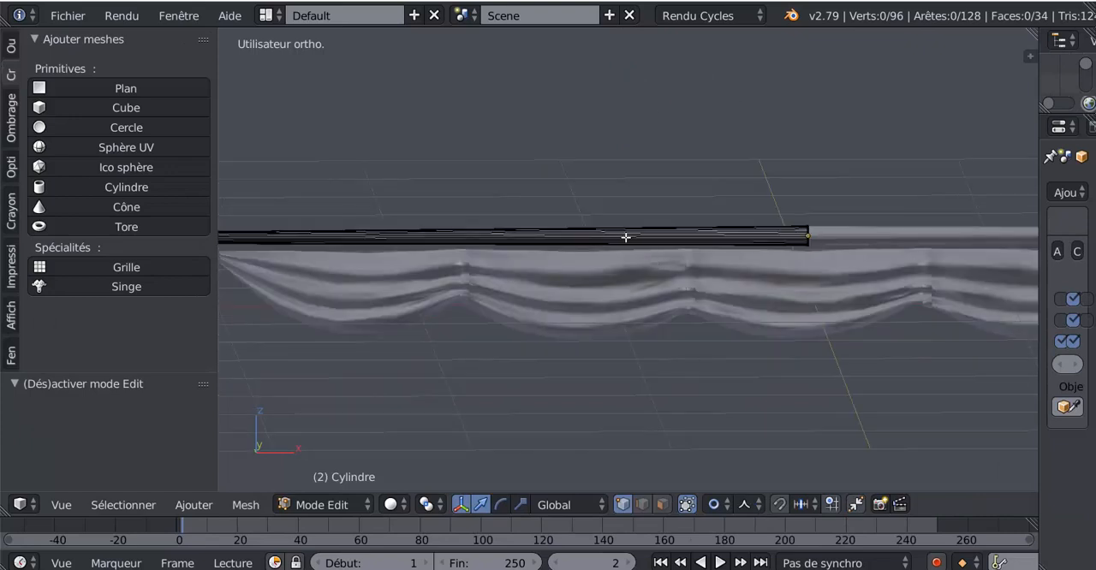
{"action": "scroll", "coordinate": [626, 237], "scroll_direction": "down", "scroll_amount": 1}
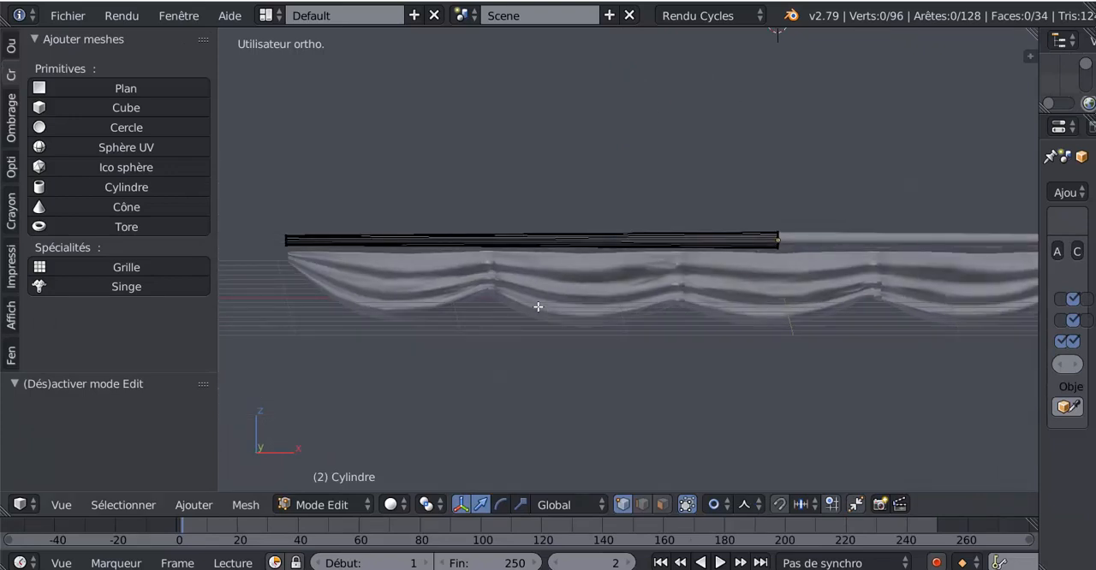
{"action": "key", "text": "KP_1"}
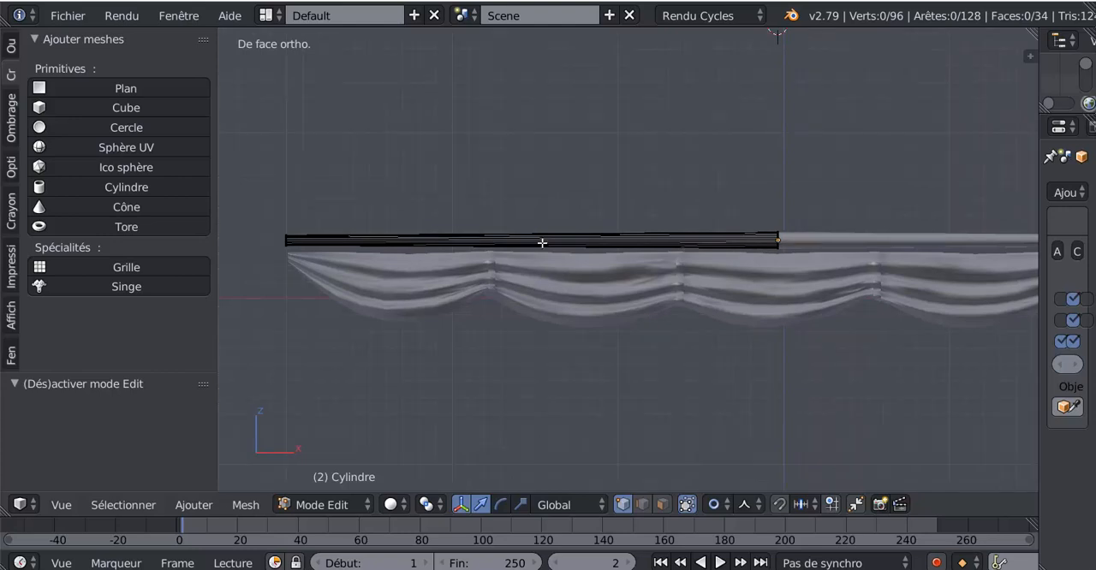
{"action": "key", "text": "ctrl+r"}
{"action": "scroll", "coordinate": [542, 243], "scroll_direction": "up", "scroll_amount": 2}
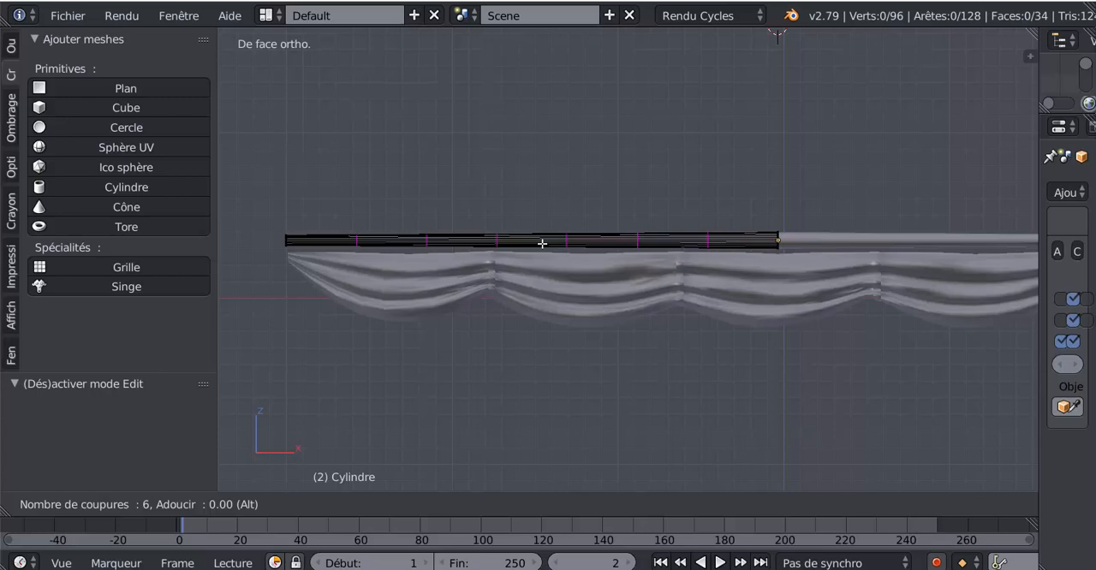
Try six evenly spaced loop cuts along the half cylinder with edge selection enabled, and undo them
{"action": "left_click", "coordinate": [542, 243]}
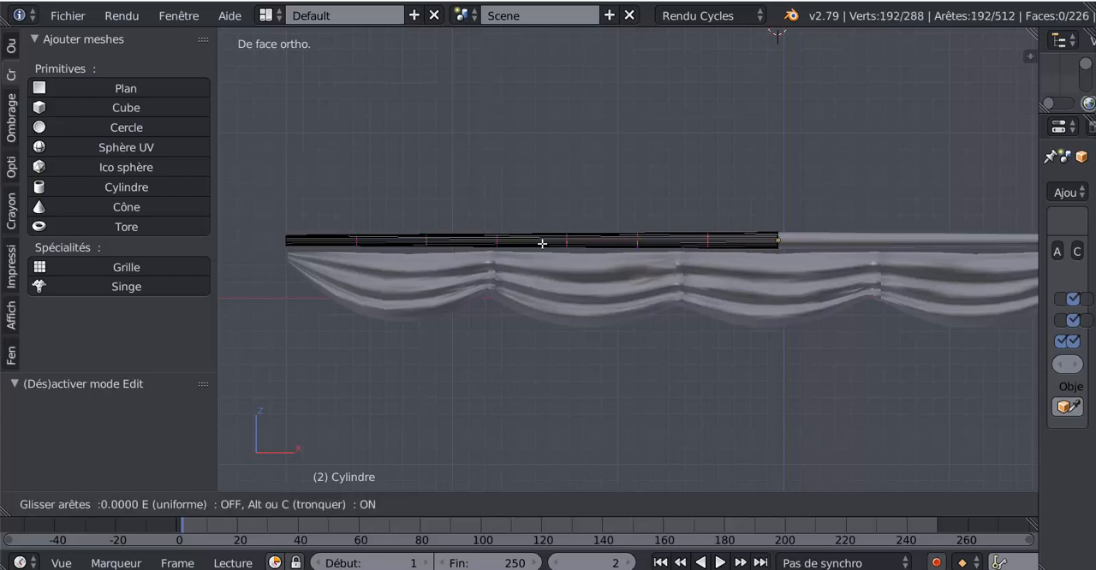
{"action": "left_click", "coordinate": [542, 244]}
{"action": "middle_click_drag", "start_coordinate": [541, 348], "coordinate": [685, 362]}
{"action": "scroll", "coordinate": [587, 364], "scroll_direction": "up", "scroll_amount": 1}
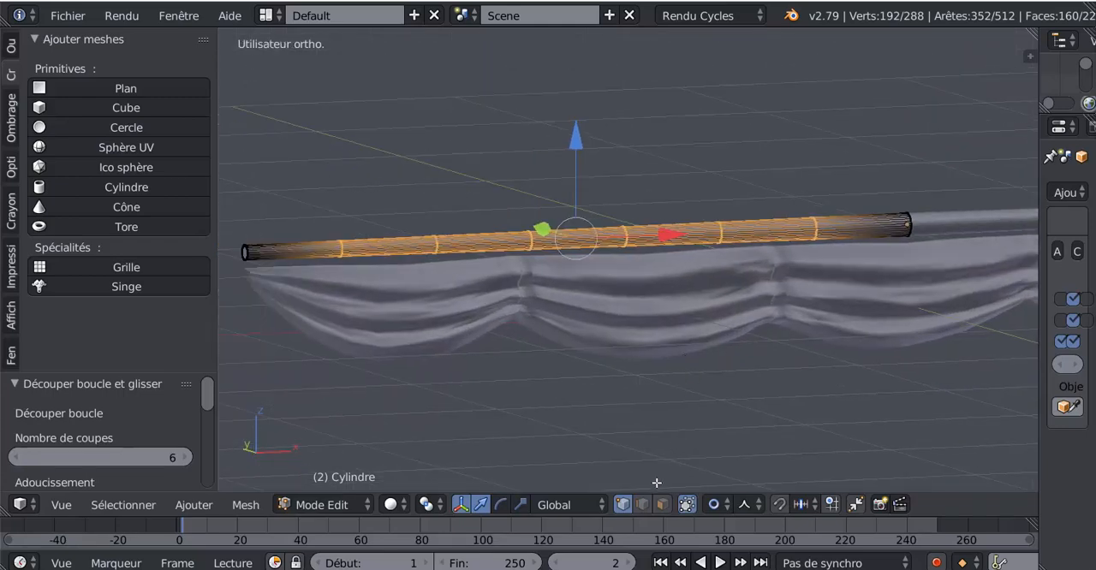
{"action": "left_click", "coordinate": [642, 505]}
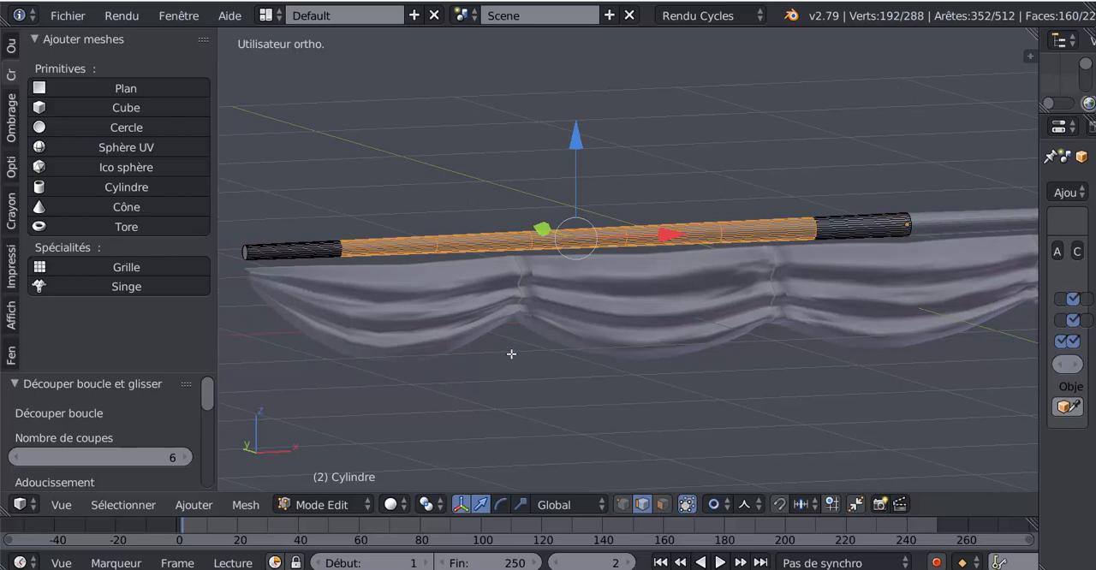
{"action": "key", "text": "ctrl+z"}
{"action": "key", "text": "ctrl+z"}
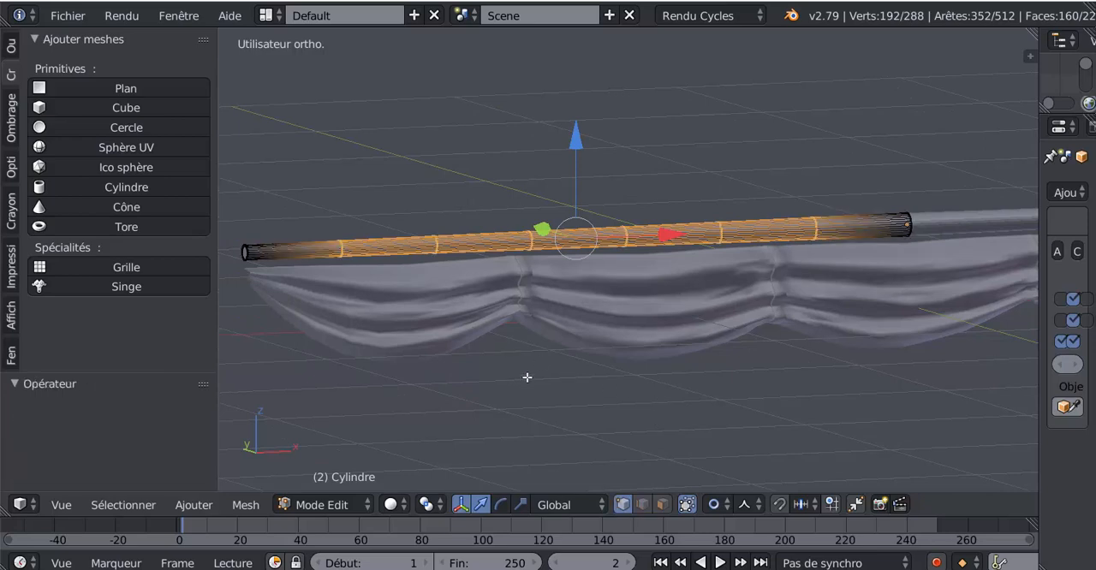
{"action": "key", "text": "ctrl+z"}
Insert six evenly spaced, unshifted loop cuts along the half cylinder and switch to edge selection mode
{"action": "key", "text": "ctrl+r"}
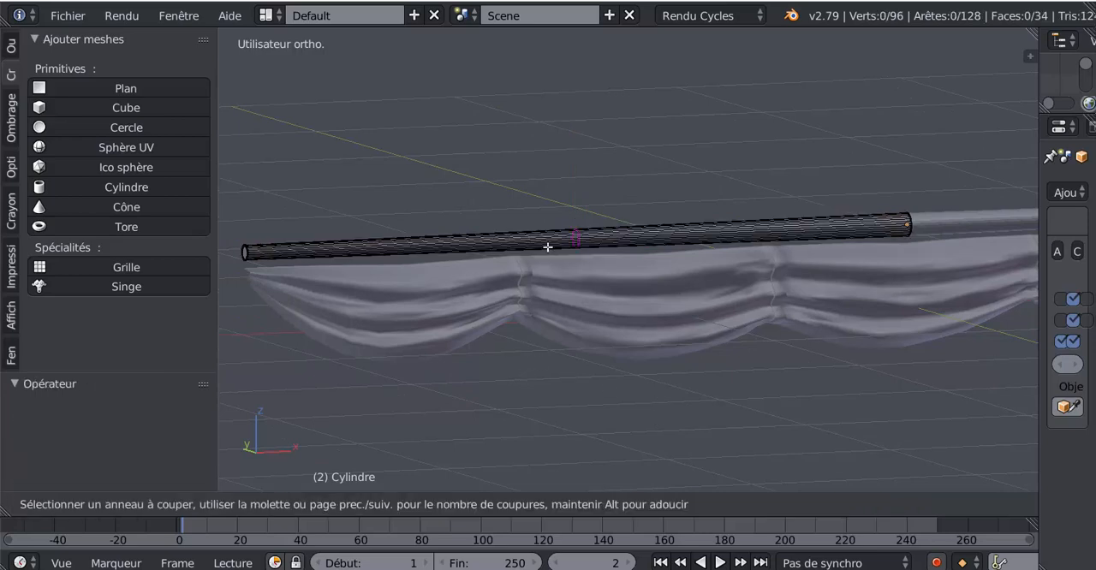
{"action": "scroll", "coordinate": [547, 247], "scroll_direction": "up", "scroll_amount": 3}
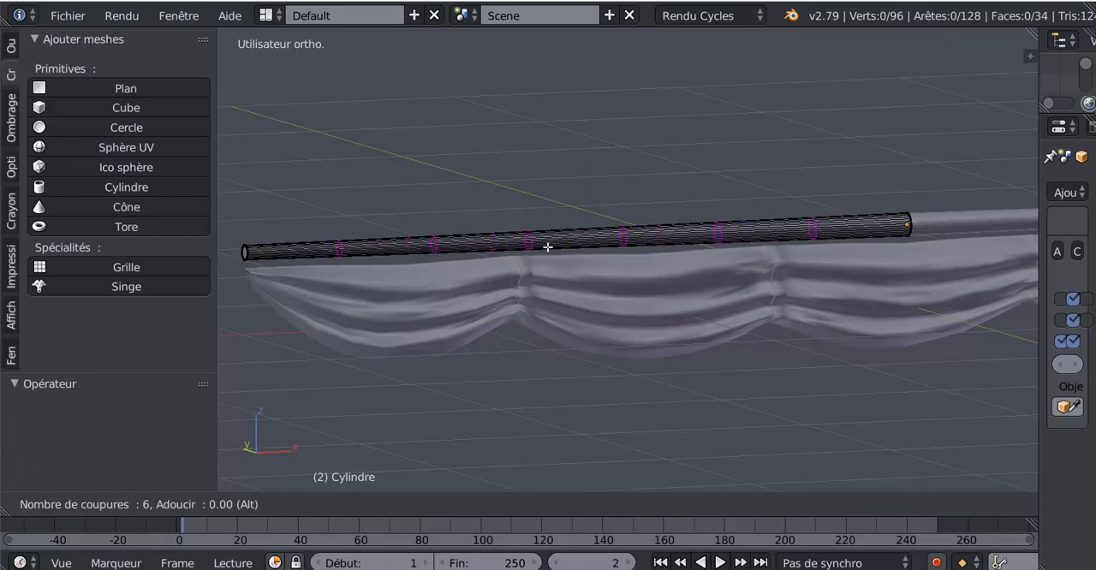
{"action": "left_click", "coordinate": [547, 248]}
{"action": "left_click", "coordinate": [547, 247]}
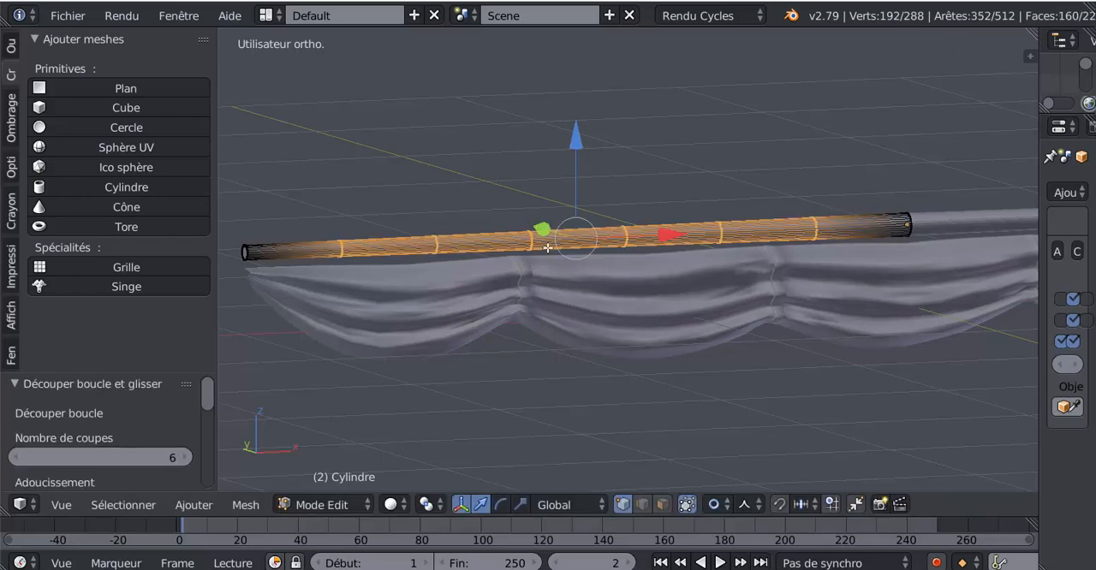
{"action": "mouse_move", "coordinate": [599, 405]}
{"action": "middle_mouse_down"}
{"action": "mouse_move", "coordinate": [619, 414]}
{"action": "mouse_move", "coordinate": [597, 411]}
{"action": "middle_mouse_up"}
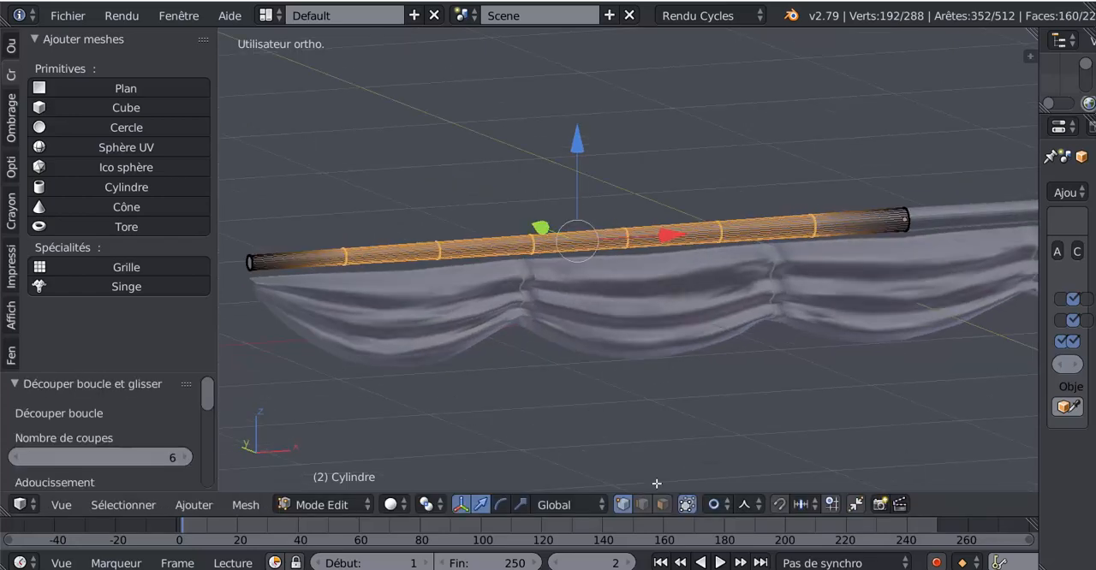
{"action": "left_click", "coordinate": [641, 505]}
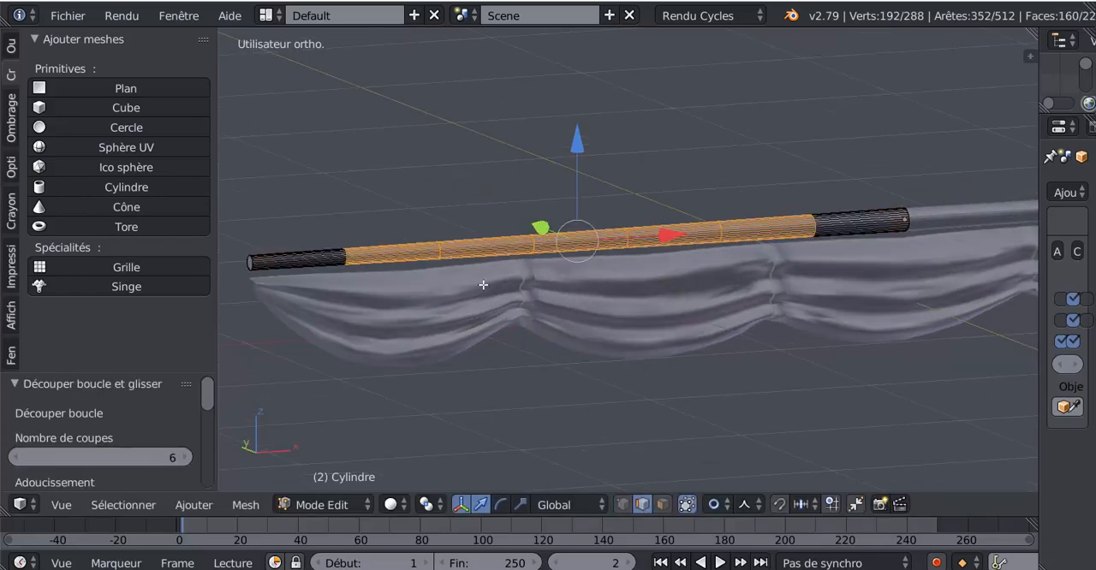
Clear the selection and select the three new edge loops nearest the cylinder's outer end
{"action": "middle_click_drag", "start_coordinate": [483, 284], "coordinate": [534, 286]}
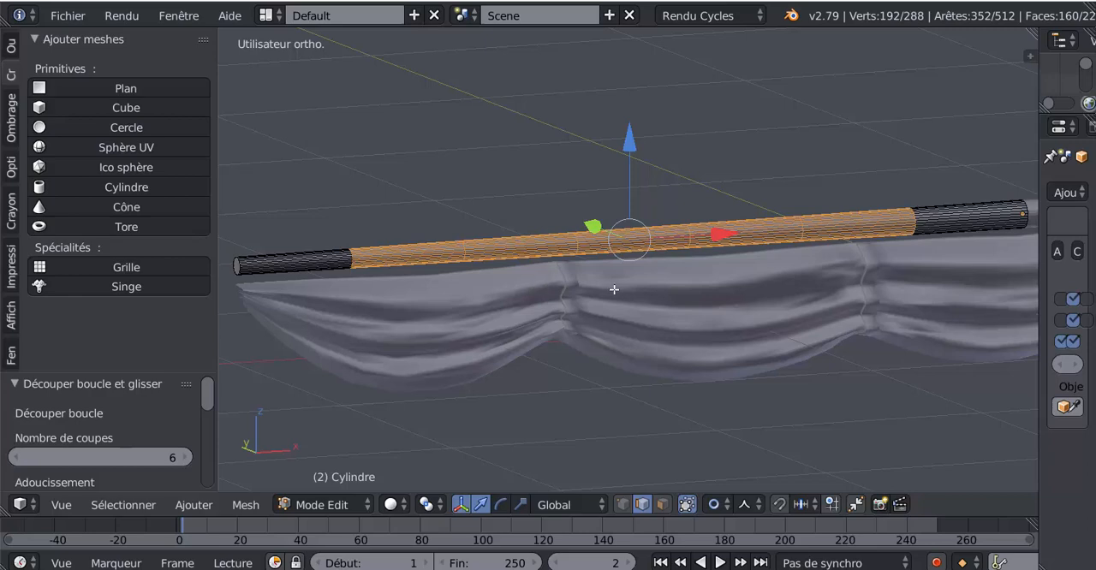
{"action": "scroll", "coordinate": [334, 309], "scroll_direction": "up", "scroll_amount": 4}
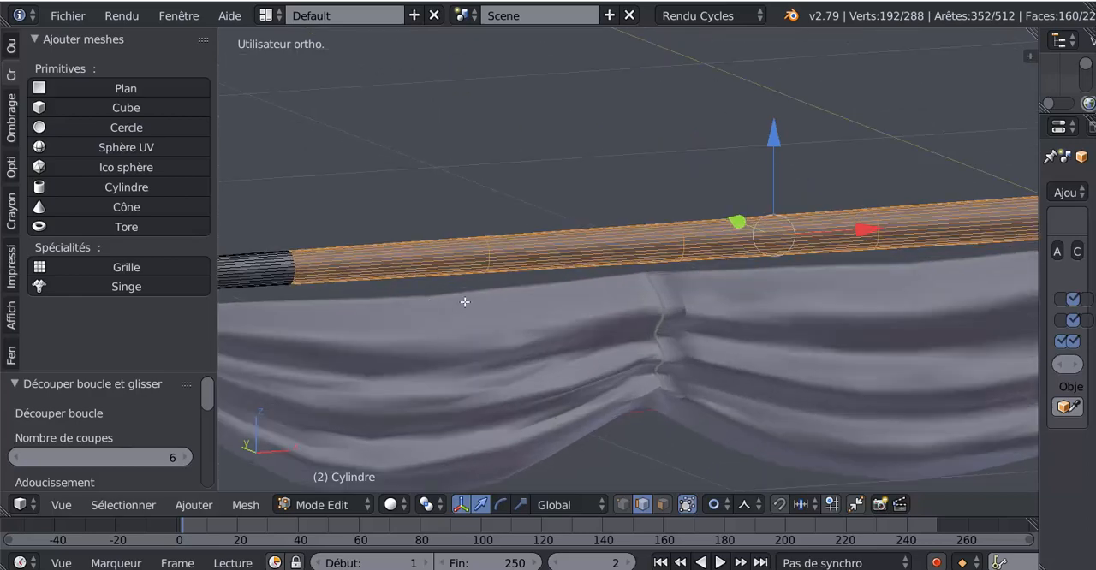
{"action": "scroll", "coordinate": [445, 313], "scroll_direction": "up", "scroll_amount": 3}
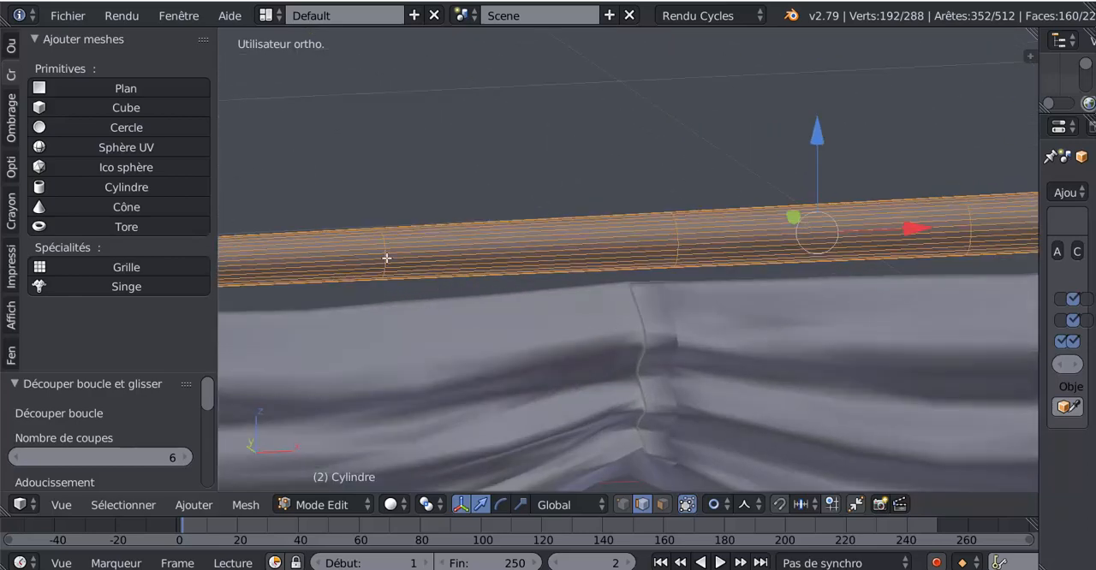
{"action": "key", "text": "a"}
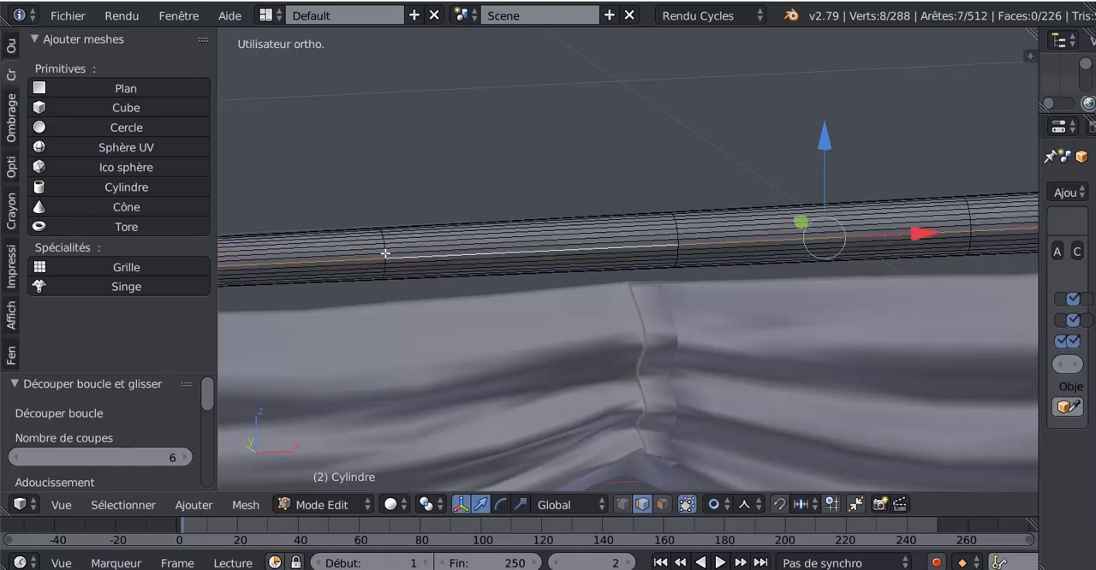
{"action": "right_click", "coordinate": [387, 260], "text": "alt"}
{"action": "middle_click_drag", "start_coordinate": [604, 319], "coordinate": [751, 326], "text": "shift"}
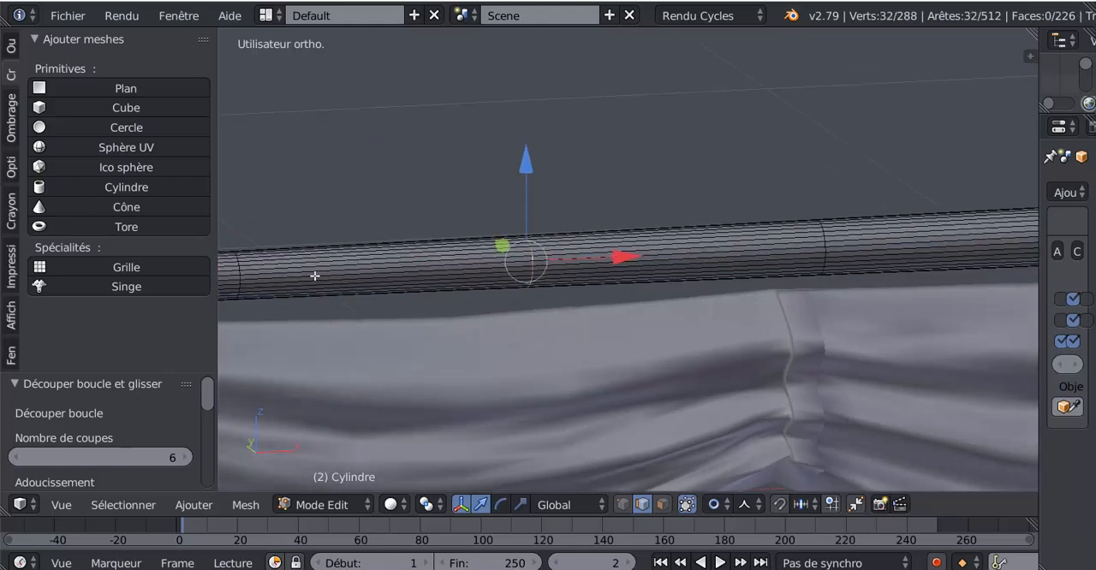
{"action": "right_click", "coordinate": [240, 272], "text": "alt+shift"}
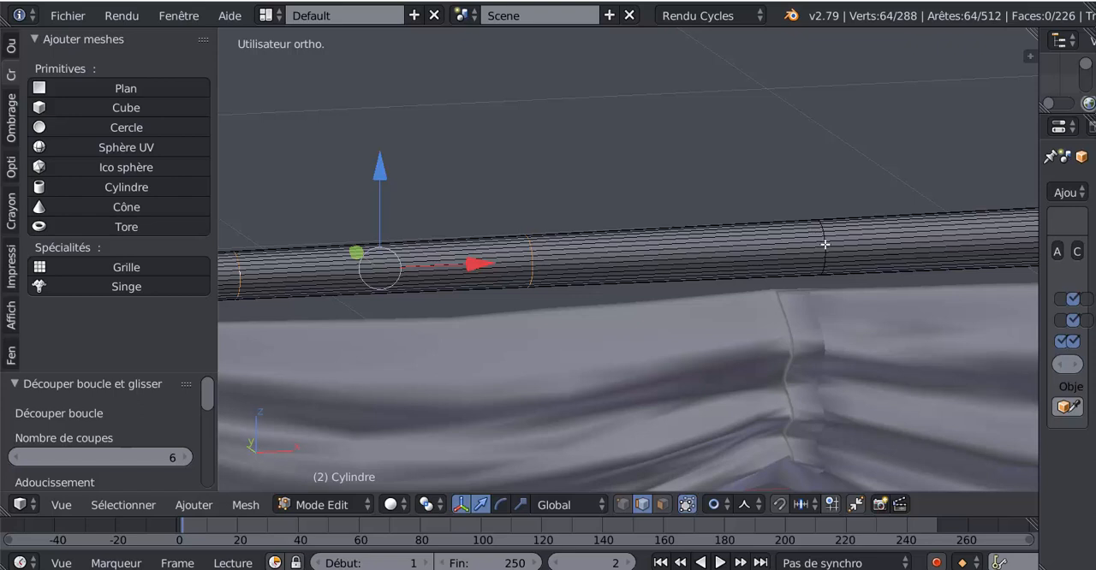
{"action": "right_click", "coordinate": [837, 281], "text": "alt+shift"}
Add the remaining three edge loops towards the cylinder's mirrored centre to the selection, without any lengthwise edges
{"action": "middle_click_drag", "start_coordinate": [838, 282], "coordinate": [505, 303], "text": "shift"}
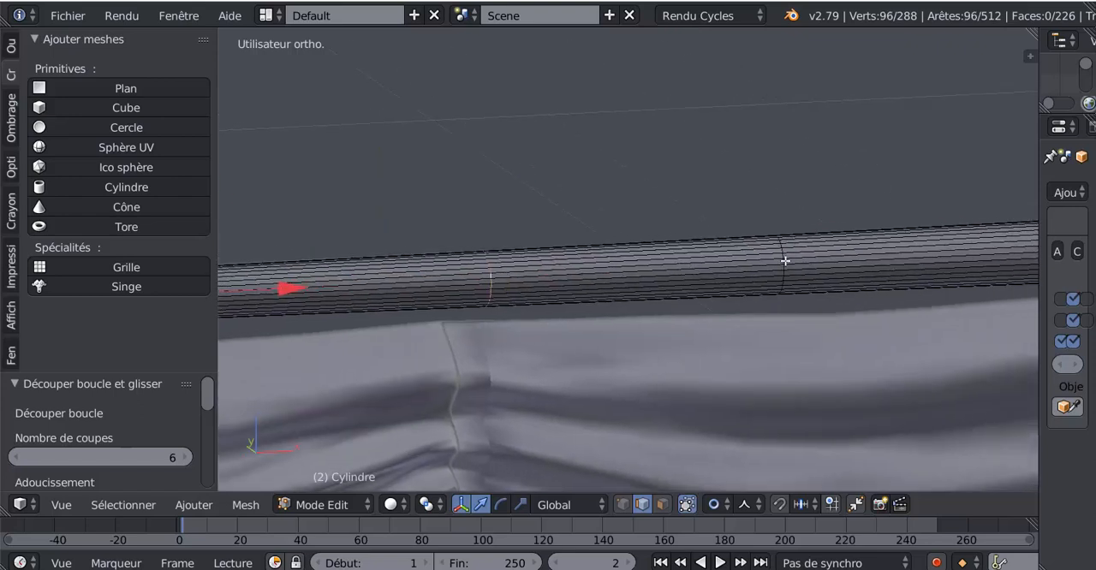
{"action": "right_click", "coordinate": [784, 263], "text": "alt+shift"}
{"action": "middle_click_drag", "start_coordinate": [784, 263], "coordinate": [513, 335]}
{"action": "right_click", "coordinate": [712, 262], "text": "ctrl"}
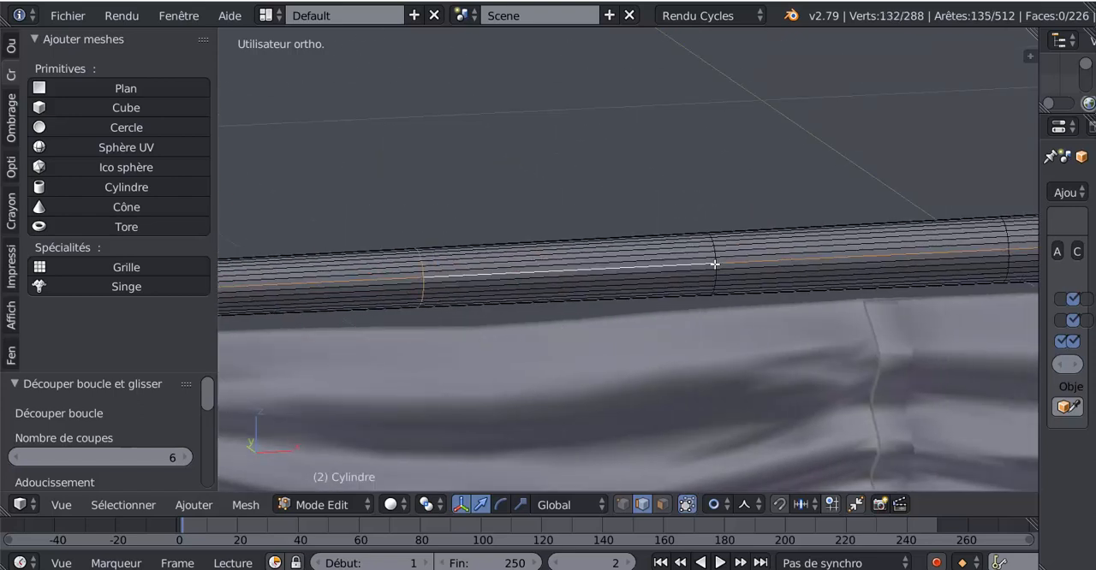
{"action": "key", "text": "ctrl+z"}
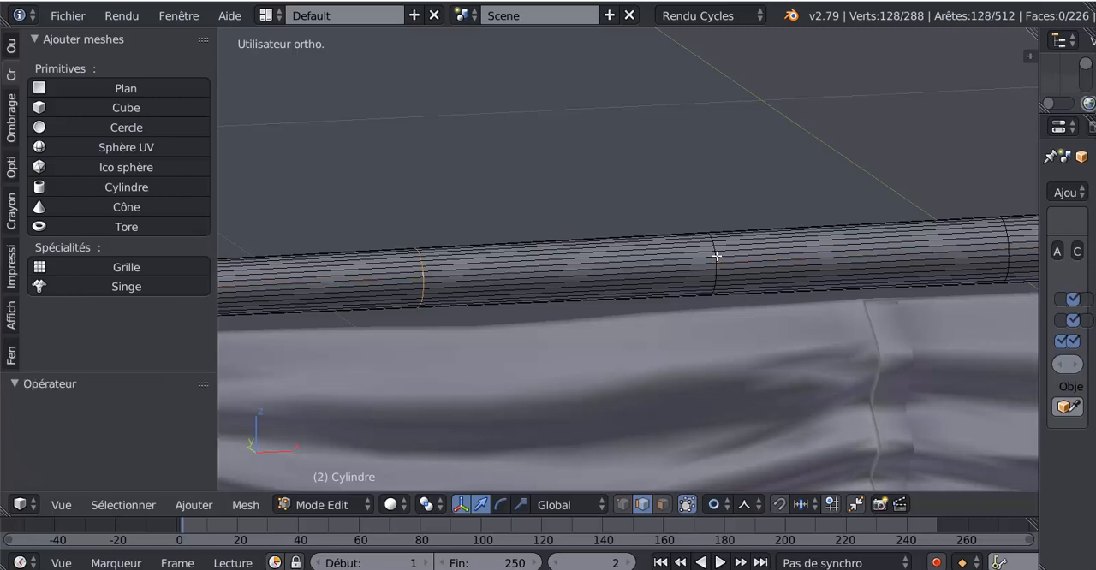
{"action": "right_click", "coordinate": [715, 253], "text": "alt+shift"}
{"action": "middle_click_drag", "start_coordinate": [826, 291], "coordinate": [785, 284], "text": "shift"}
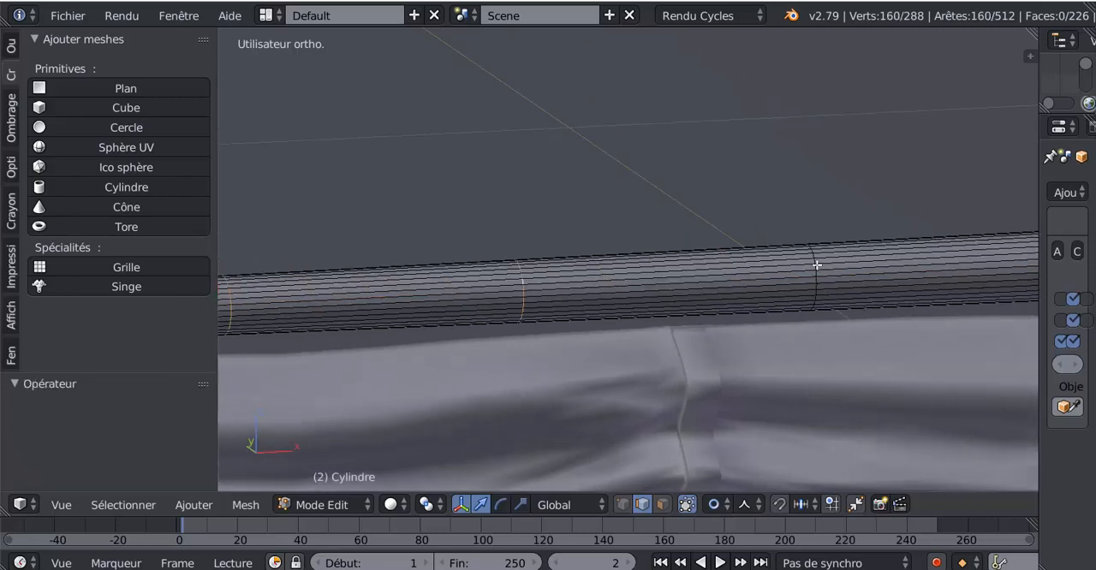
{"action": "right_click", "coordinate": [816, 267], "text": "alt+shift"}
{"action": "scroll", "coordinate": [825, 282], "scroll_direction": "down", "scroll_amount": 4}
{"action": "scroll", "coordinate": [577, 347], "scroll_direction": "down", "scroll_amount": 3}
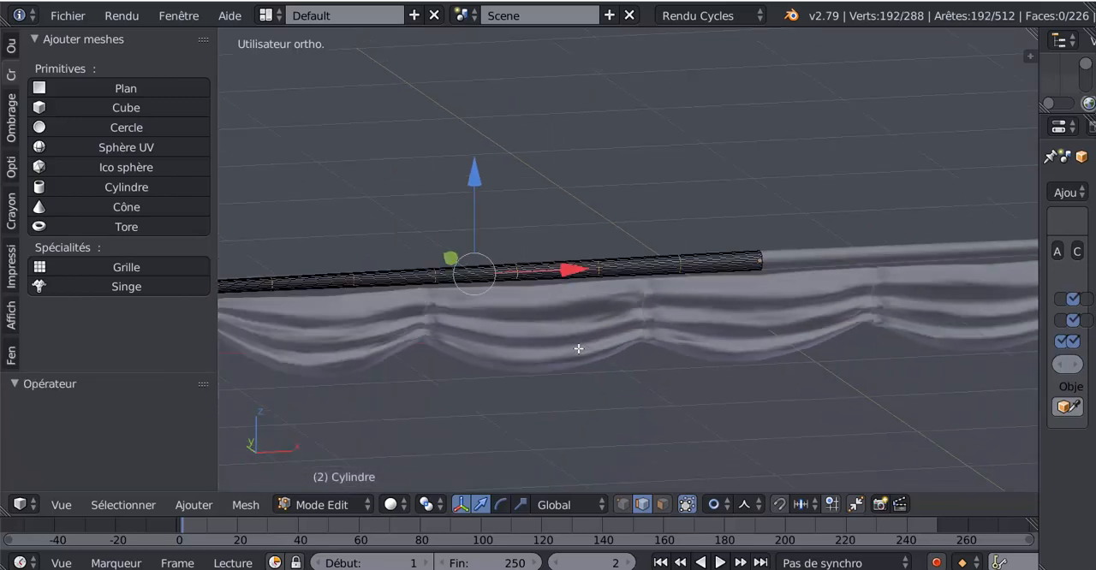
Bevel the six selected edge loops by about 0.002 to form narrow bands around the cylinder
{"action": "middle_click_drag", "start_coordinate": [581, 347], "coordinate": [774, 345], "text": "shift"}
{"action": "scroll", "coordinate": [716, 357], "scroll_direction": "up", "scroll_amount": 3}
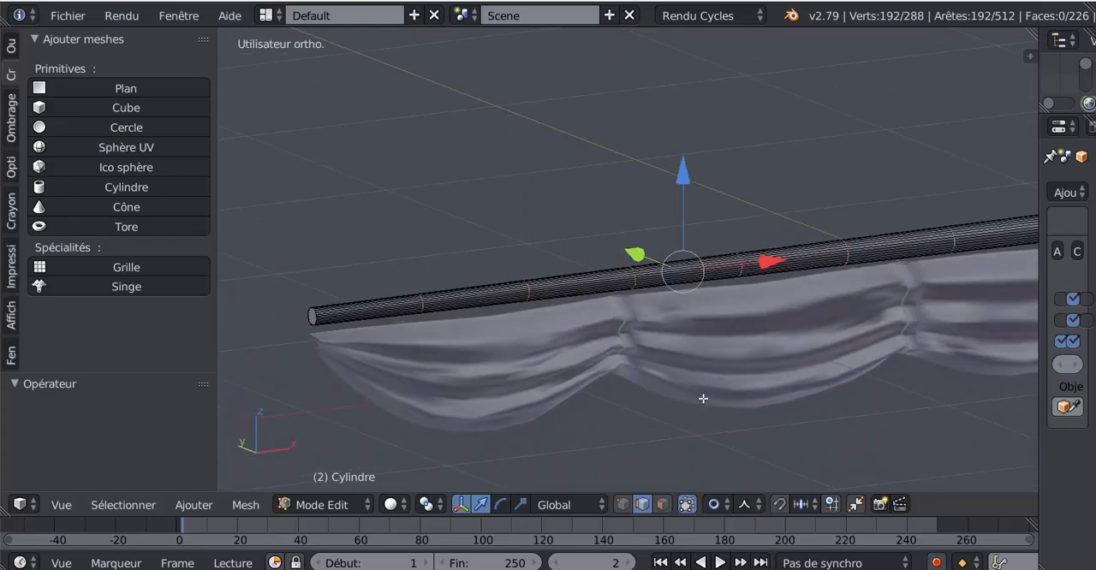
{"action": "scroll", "coordinate": [702, 409], "scroll_direction": "up", "scroll_amount": 2}
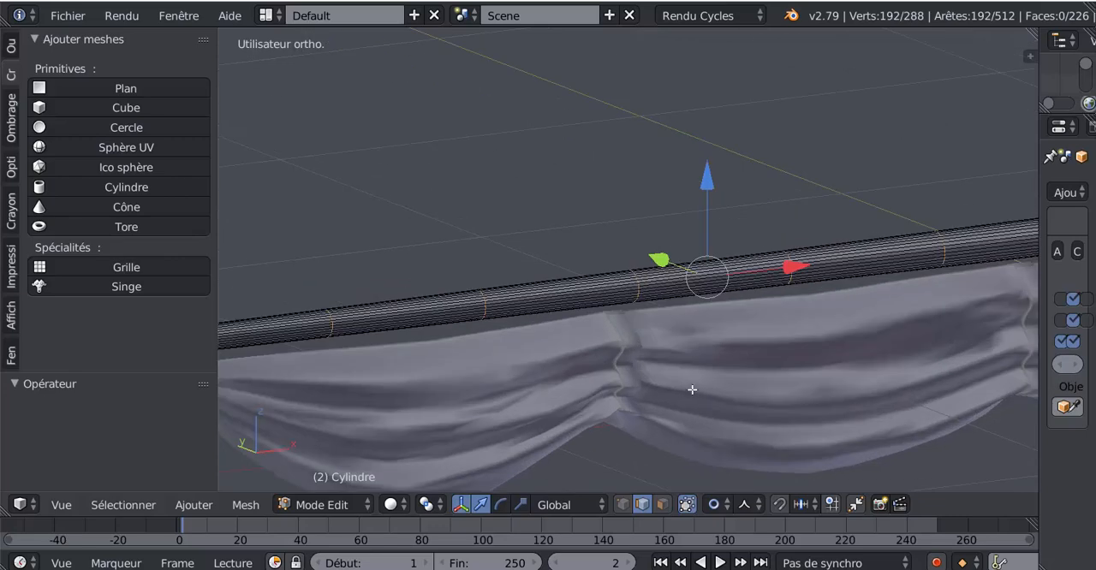
{"action": "key", "text": "ctrl+b"}
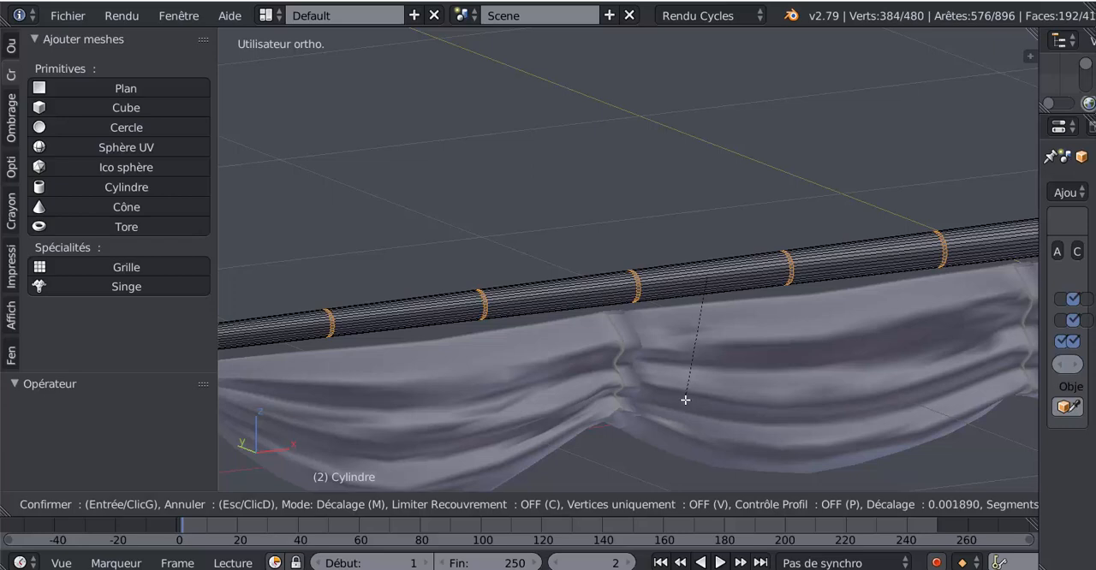
{"action": "left_click", "coordinate": [685, 399]}
{"action": "scroll", "coordinate": [641, 372], "scroll_direction": "up", "scroll_amount": 3}
{"action": "scroll", "coordinate": [643, 352], "scroll_direction": "down", "scroll_amount": 3}
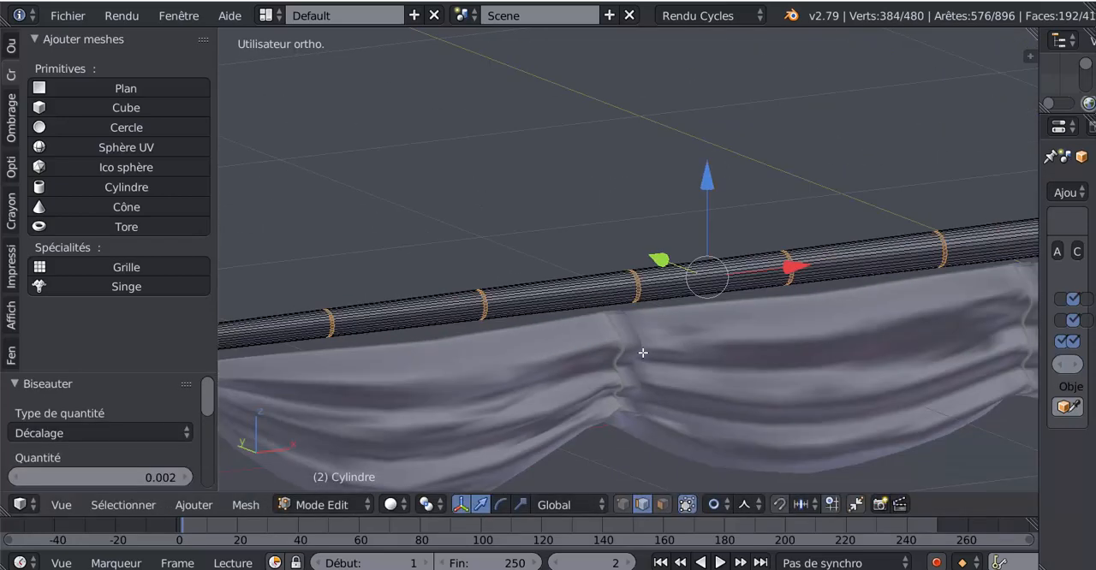
Set the pivot point to individual origins, extrude the six narrow bands in place, and scale them up by about 1.198
{"action": "scroll", "coordinate": [646, 374], "scroll_direction": "down", "scroll_amount": 2}
{"action": "scroll", "coordinate": [652, 375], "scroll_direction": "up", "scroll_amount": 1}
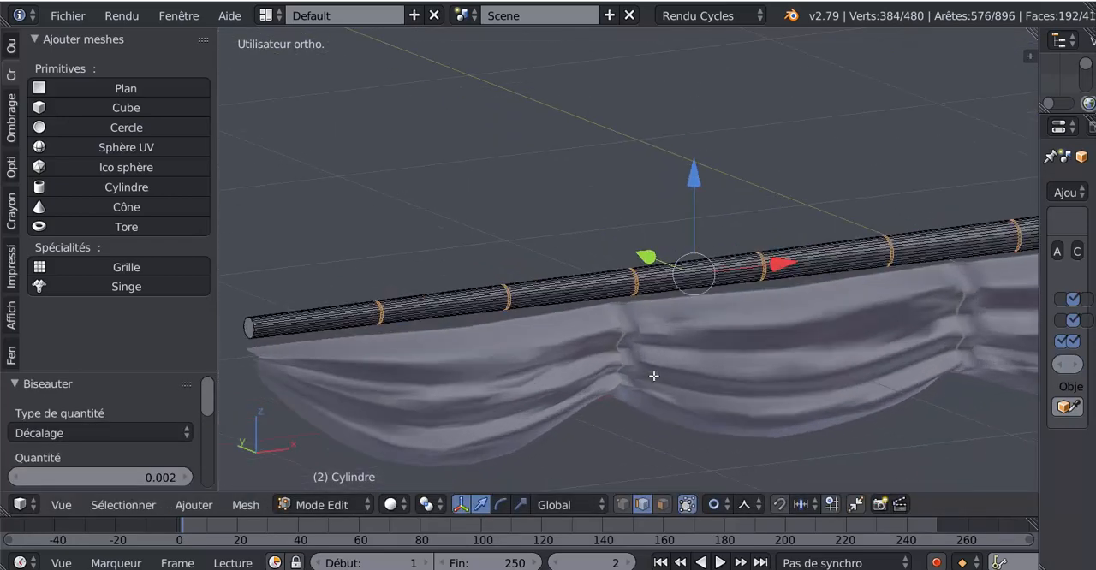
{"action": "left_click", "coordinate": [553, 508]}
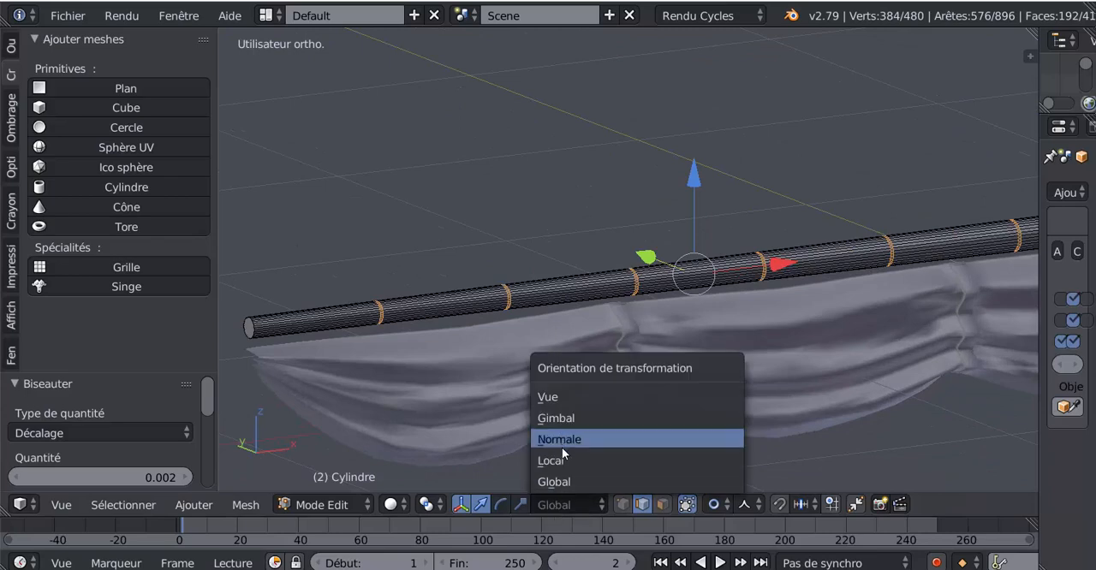
{"action": "left_click", "coordinate": [426, 504]}
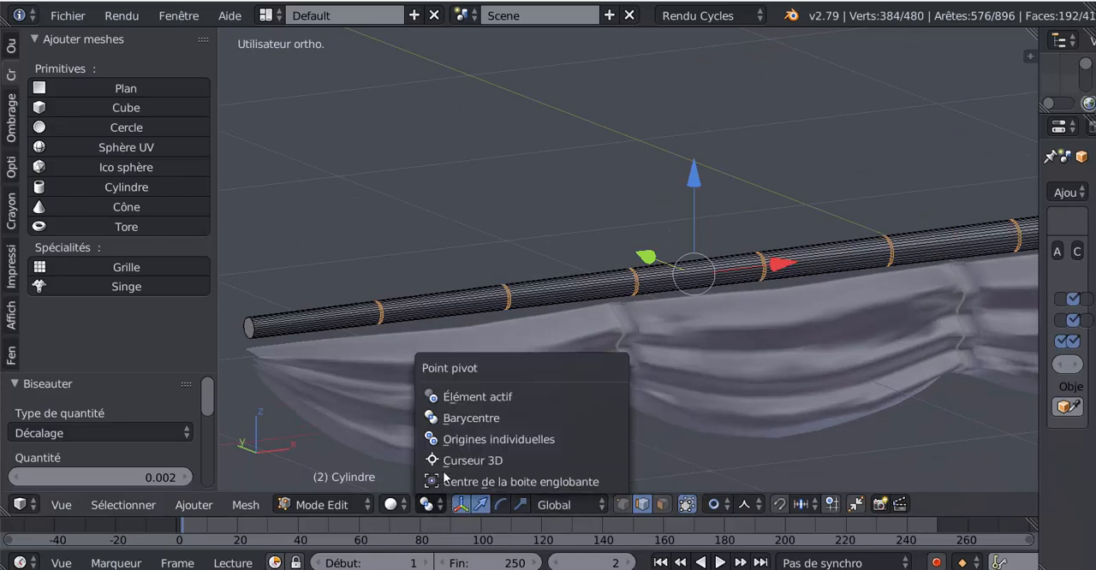
{"action": "scroll", "coordinate": [688, 403], "scroll_direction": "up", "scroll_amount": 2}
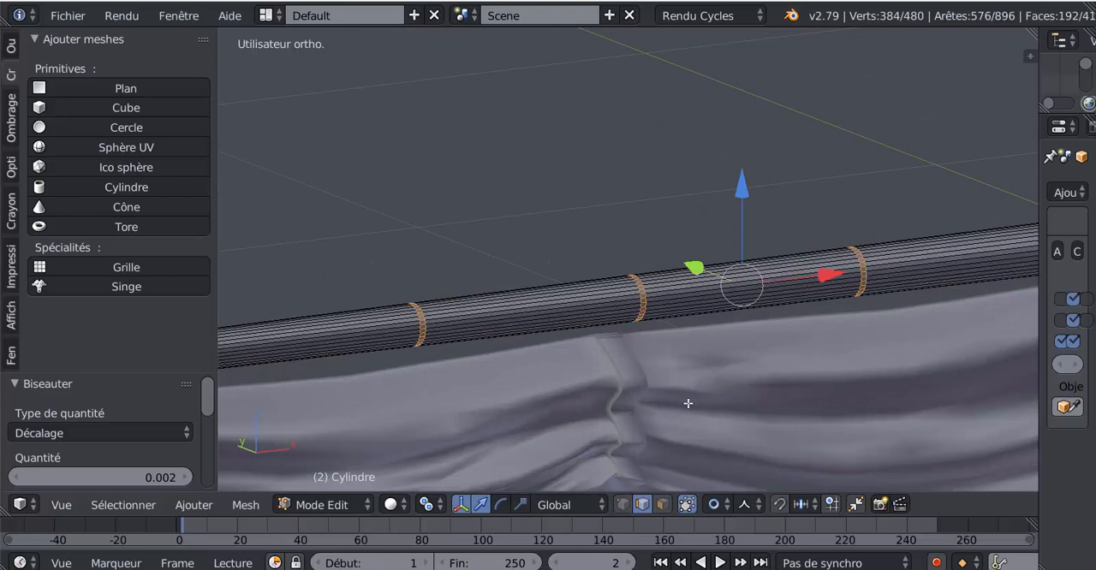
{"action": "key", "text": "e"}
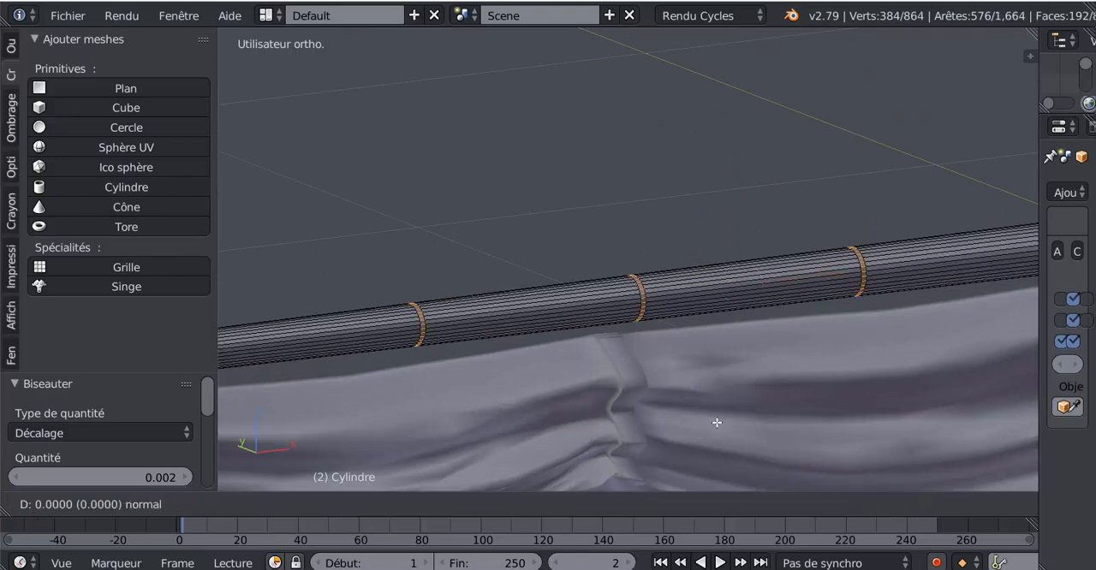
{"action": "right_click", "coordinate": [717, 422]}
{"action": "key", "text": "s"}
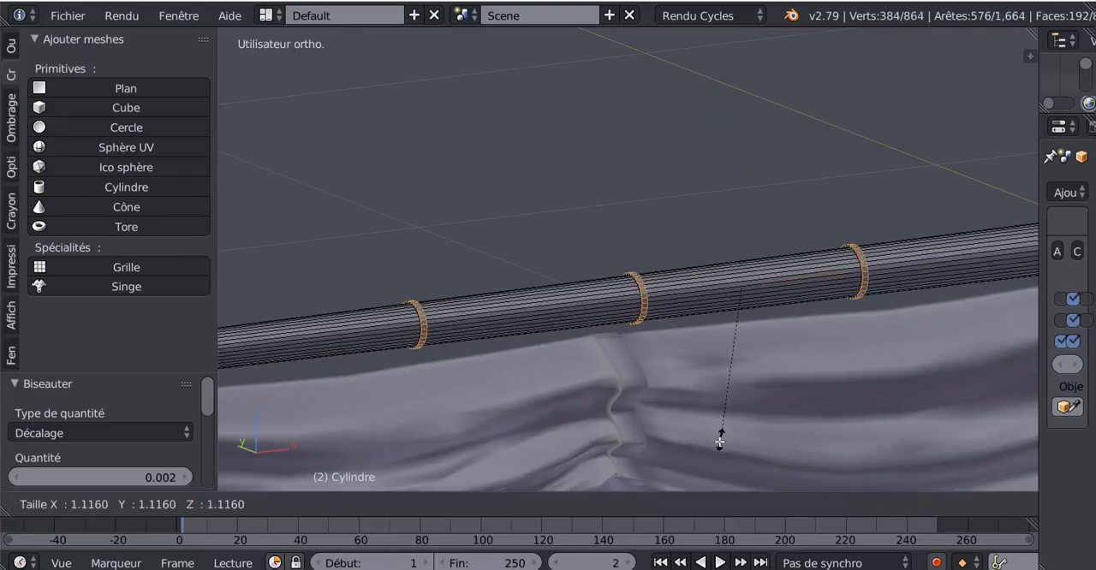
{"action": "left_click", "coordinate": [715, 450]}
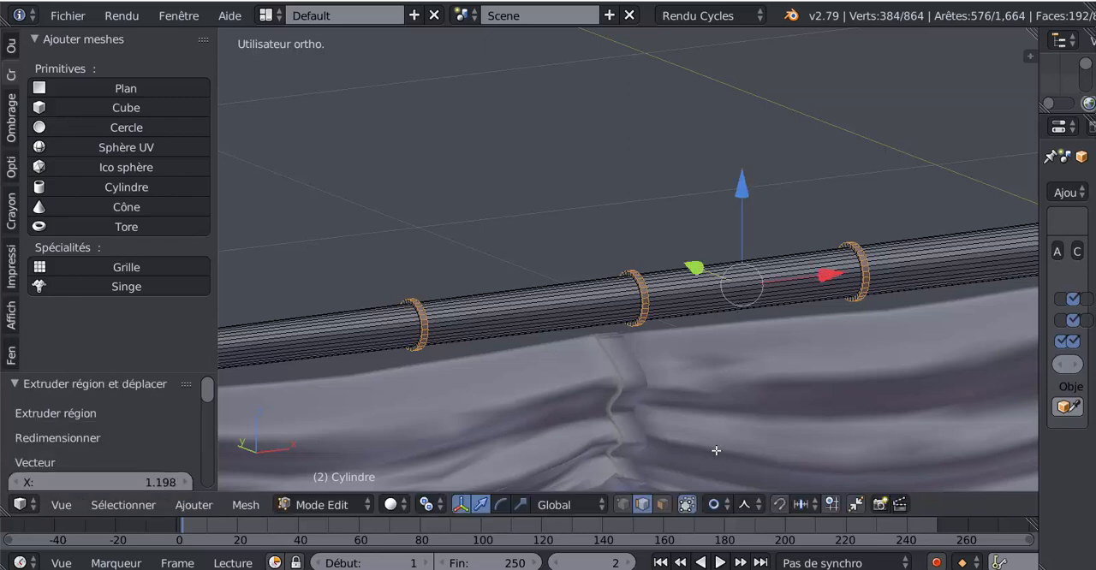
Turn off proportional editing for the raised bands
{"action": "scroll", "coordinate": [714, 450], "scroll_direction": "down", "scroll_amount": 3}
{"action": "middle_click_drag", "start_coordinate": [715, 451], "coordinate": [641, 450]}
{"action": "scroll", "coordinate": [638, 449], "scroll_direction": "up", "scroll_amount": 6}
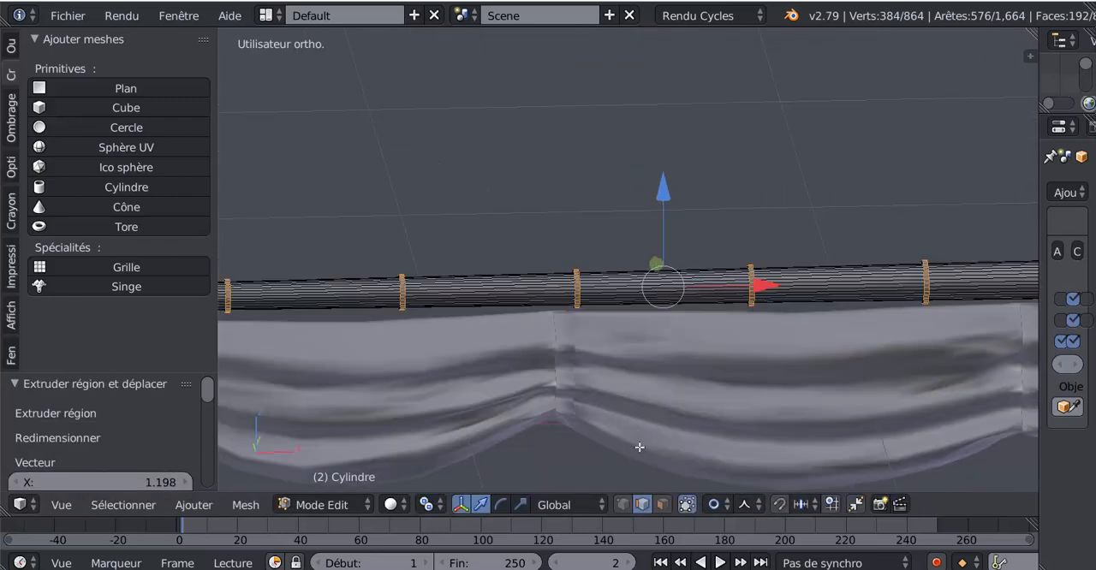
{"action": "left_click", "coordinate": [718, 504]}
{"action": "left_click", "coordinate": [733, 482]}
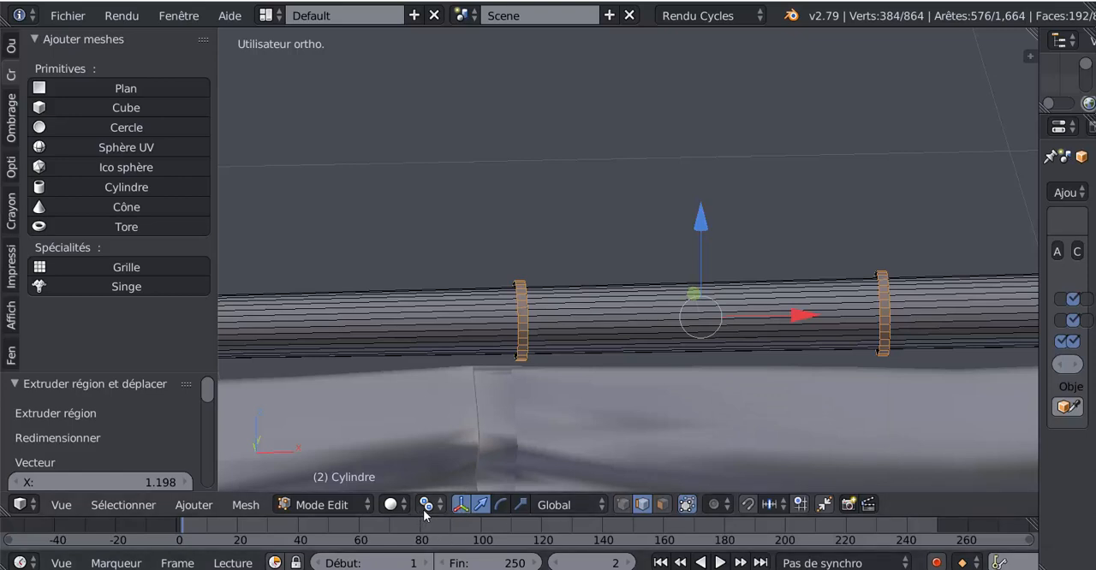
Narrow the raised bands along X with the scale manipulator and check the yard in Object Mode
{"action": "left_click", "coordinate": [521, 505]}
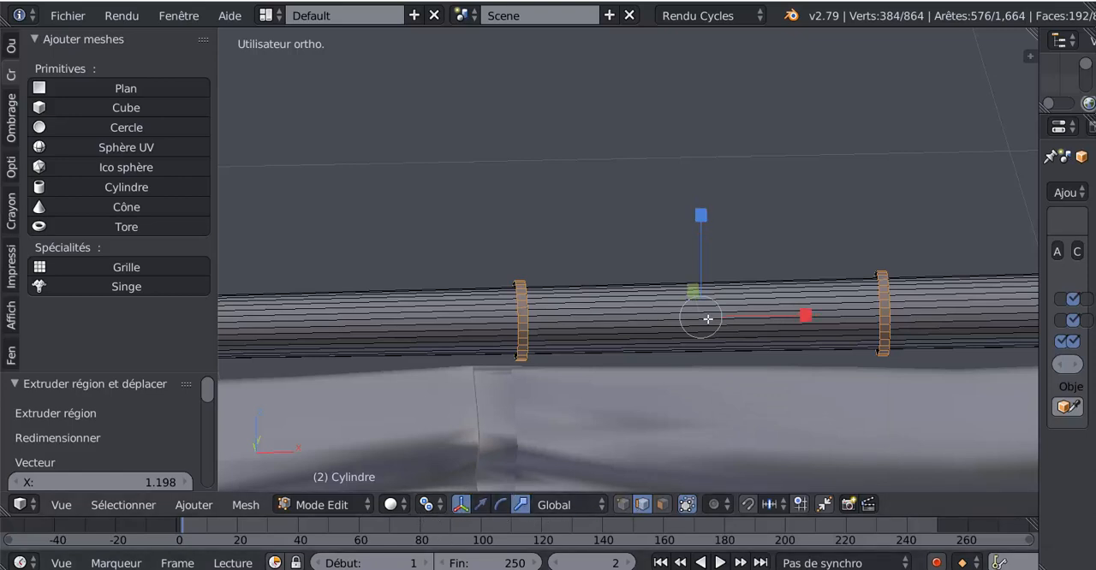
{"action": "left_click_drag", "start_coordinate": [797, 318], "coordinate": [734, 335]}
{"action": "key", "text": "Tab"}
{"action": "middle_click_drag", "start_coordinate": [733, 335], "coordinate": [668, 378]}
{"action": "key", "text": "Tab"}
{"action": "scroll", "coordinate": [750, 368], "scroll_direction": "up", "scroll_amount": 3}
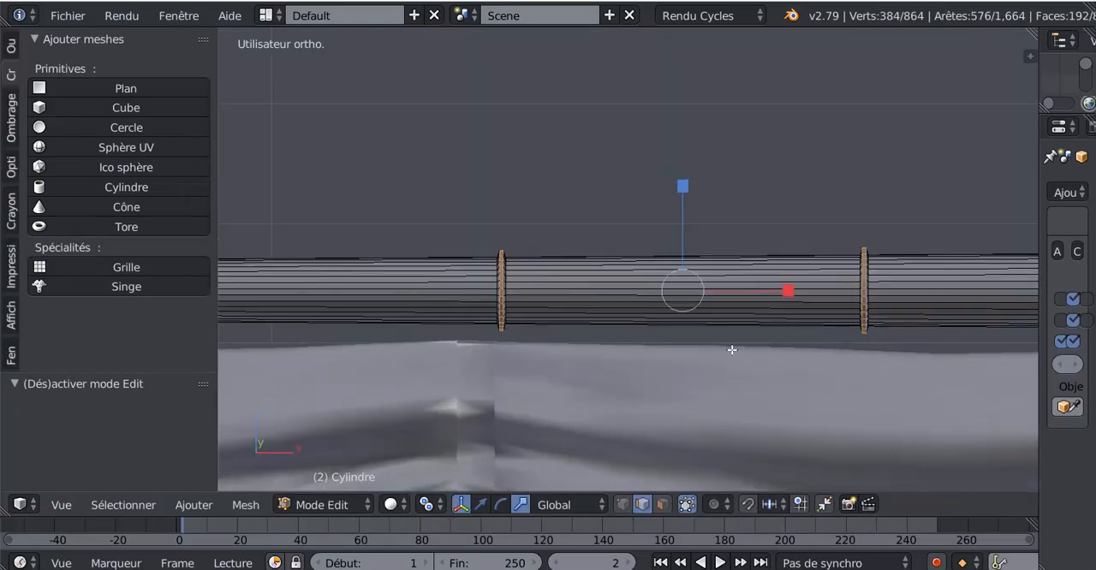
Extrude the six raised bands again in place, scale them up by about 1.43, and check them in Object Mode
{"action": "scroll", "coordinate": [750, 368], "scroll_direction": "down", "scroll_amount": 2}
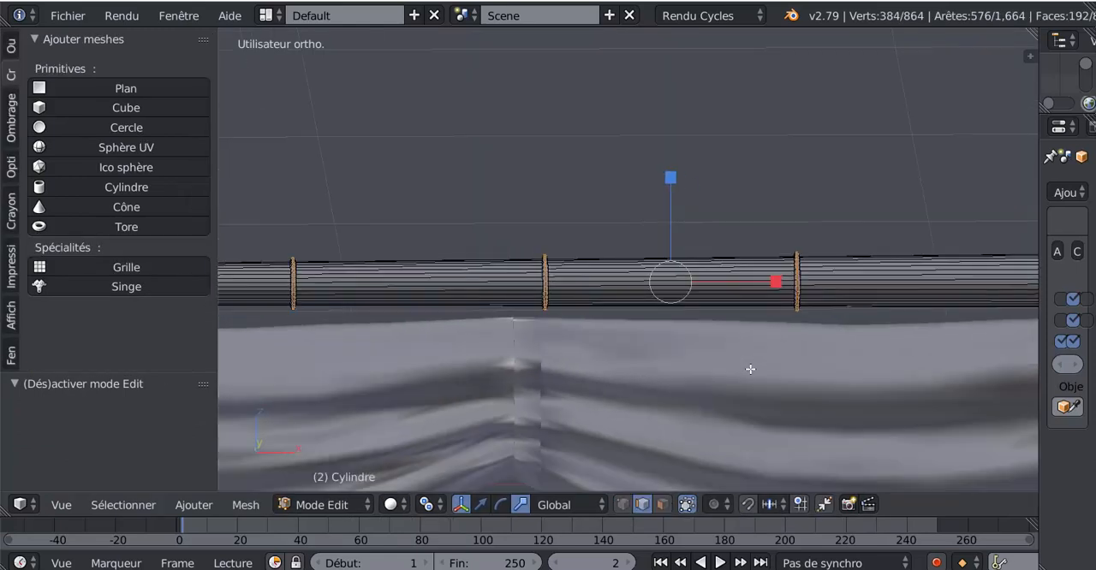
{"action": "key", "text": "e"}
{"action": "key", "text": "s"}
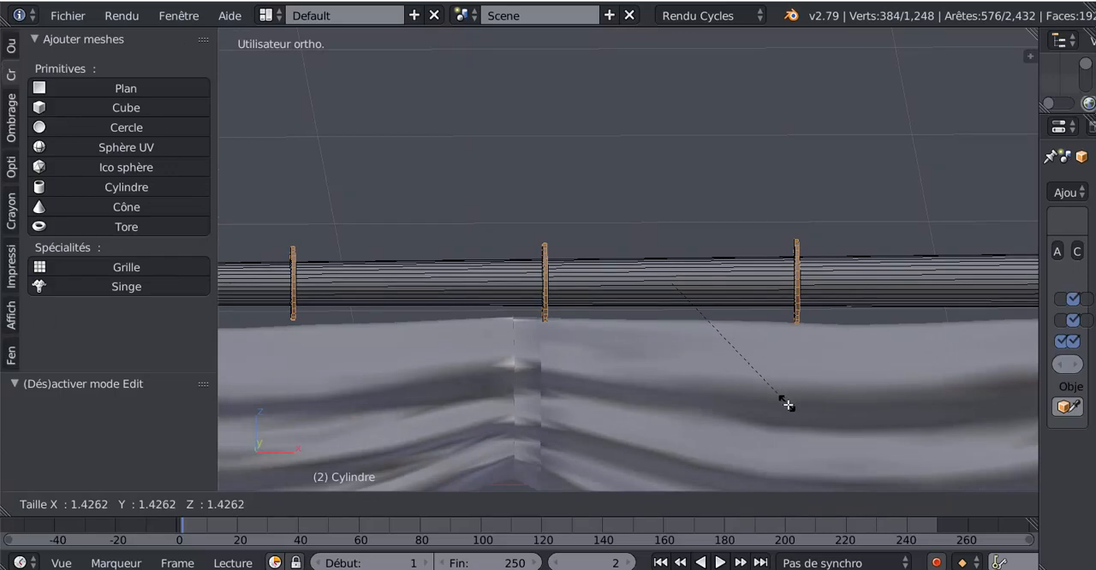
{"action": "left_click", "coordinate": [785, 402]}
{"action": "key", "text": "Tab"}
{"action": "middle_click_drag", "start_coordinate": [777, 398], "coordinate": [658, 401]}
{"action": "scroll", "coordinate": [658, 401], "scroll_direction": "down", "scroll_amount": 1}
Scale the outer faces of the six rings down slightly
{"action": "key", "text": "Tab"}
{"action": "scroll", "coordinate": [657, 402], "scroll_direction": "up", "scroll_amount": 2}
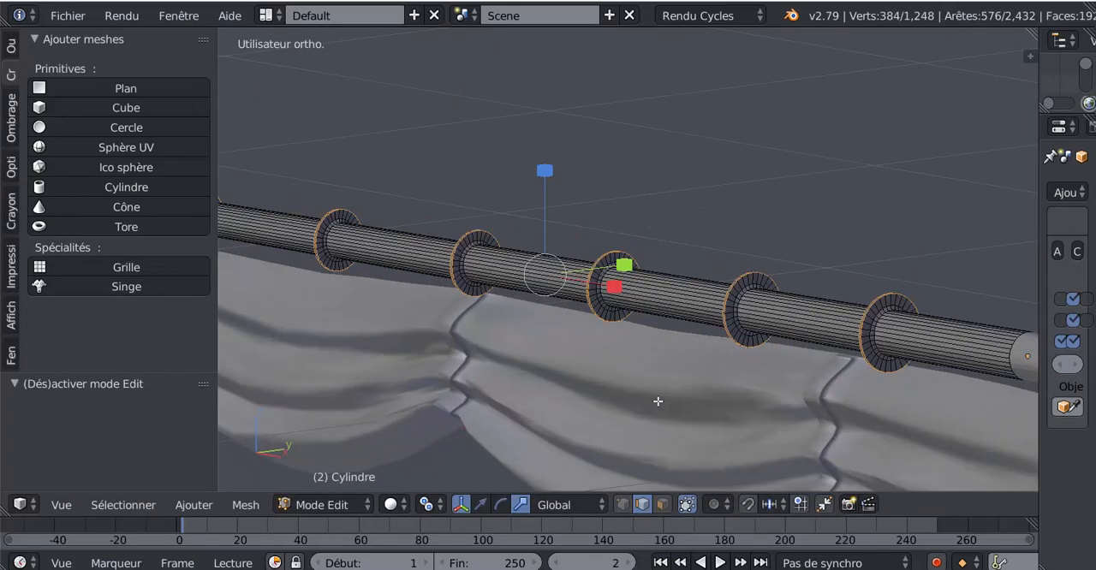
{"action": "key", "text": "s"}
{"action": "left_click", "coordinate": [682, 445]}
{"action": "key", "text": "Tab"}
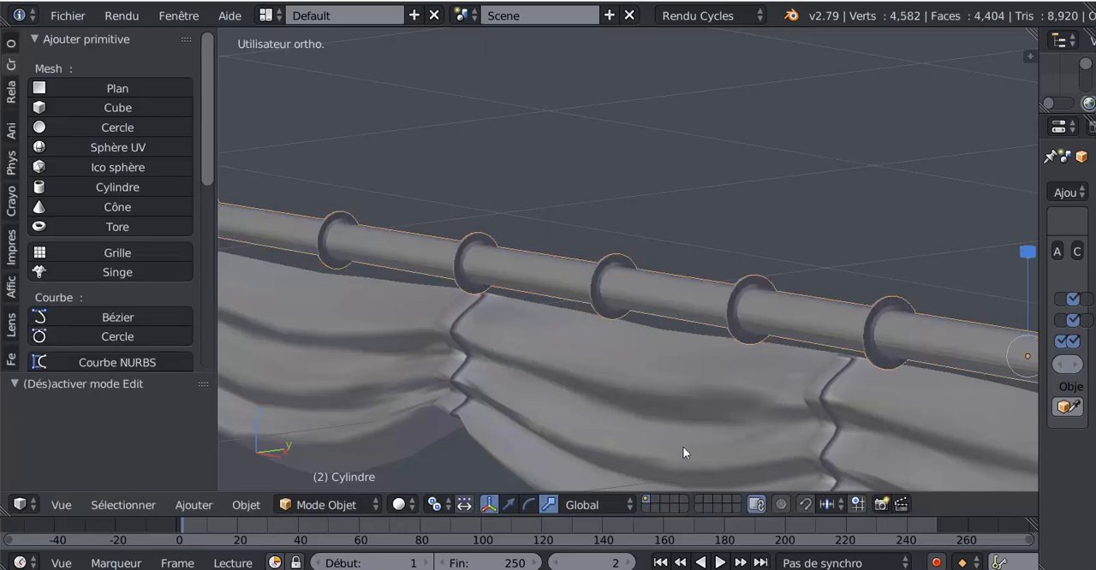
Examine the rings' size and spacing along the whole yard above the sail
{"action": "scroll", "coordinate": [683, 446], "scroll_direction": "down", "scroll_amount": 2}
{"action": "scroll", "coordinate": [706, 420], "scroll_direction": "up", "scroll_amount": 1}
{"action": "key", "text": "Tab"}
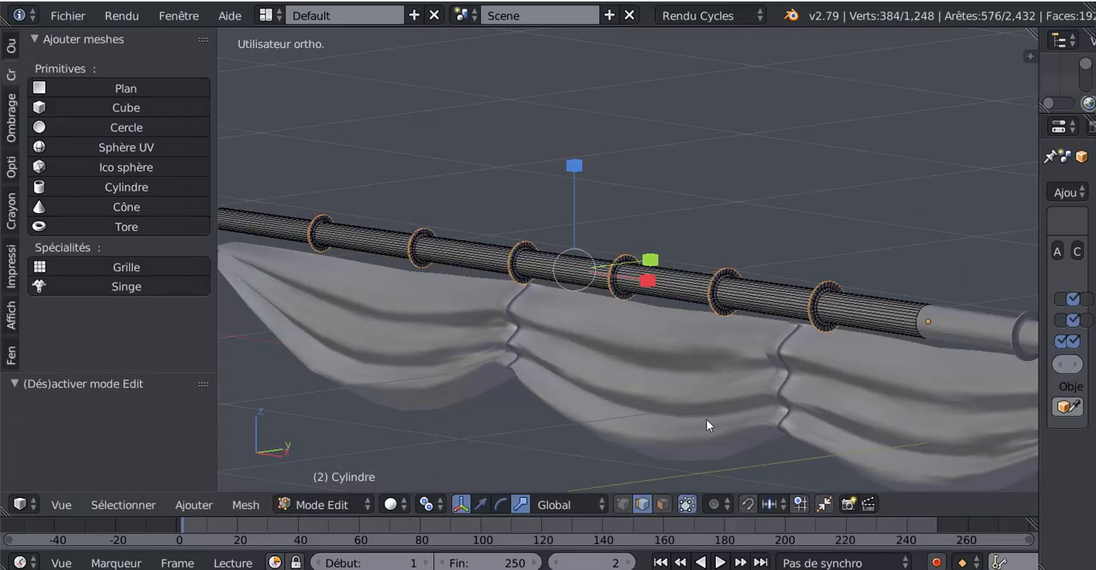
{"action": "key", "text": "Tab"}
{"action": "scroll", "coordinate": [706, 426], "scroll_direction": "down", "scroll_amount": 3}
{"action": "scroll", "coordinate": [786, 419], "scroll_direction": "up", "scroll_amount": 2}
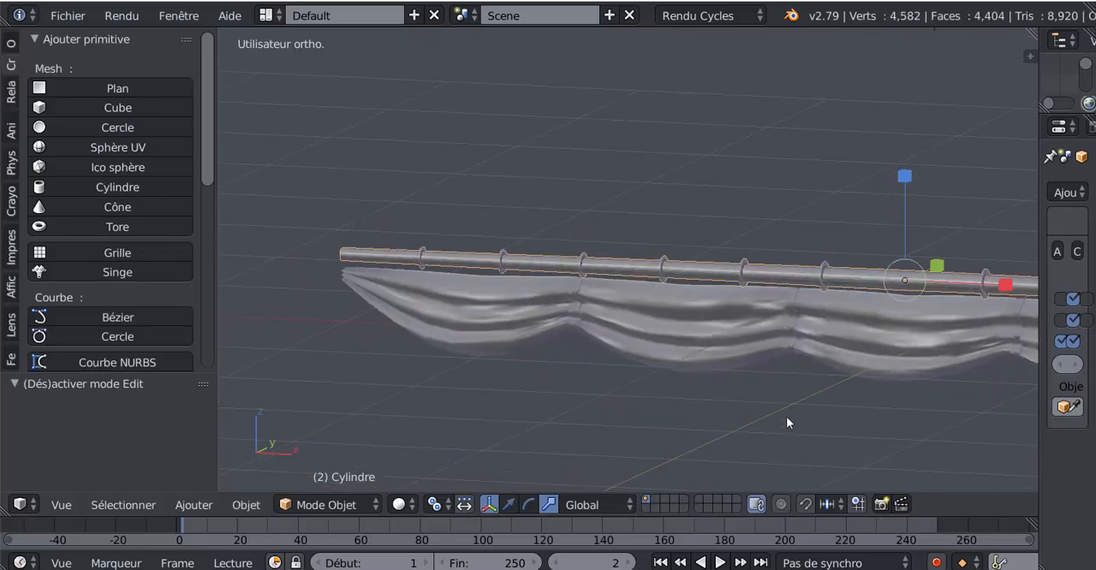
{"action": "scroll", "coordinate": [686, 419], "scroll_direction": "up", "scroll_amount": 4}
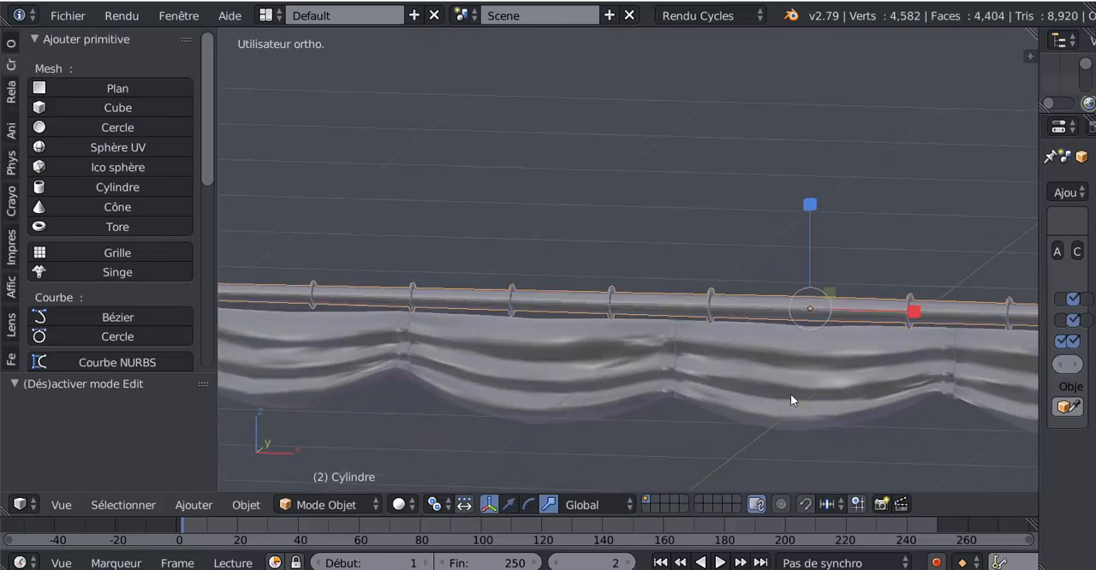
{"action": "scroll", "coordinate": [814, 381], "scroll_direction": "down", "scroll_amount": 2}
Add one edge loop slid close to the cylinder's central mirrored end, and switch to face selection
{"action": "key", "text": "Tab"}
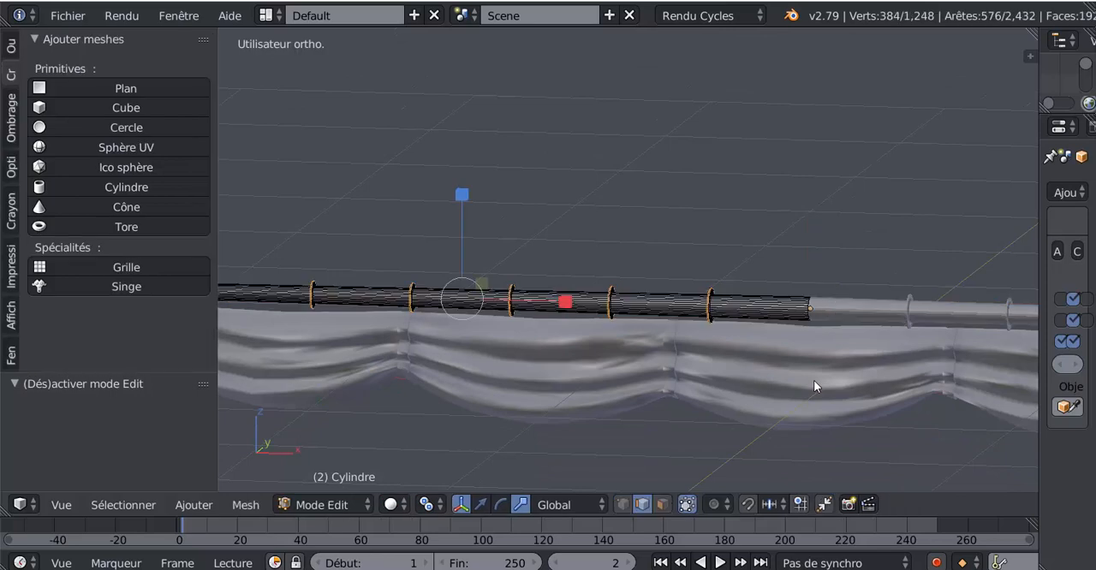
{"action": "middle_click_drag", "start_coordinate": [815, 375], "coordinate": [736, 344], "text": "shift"}
{"action": "scroll", "coordinate": [701, 410], "scroll_direction": "up", "scroll_amount": 2}
{"action": "scroll", "coordinate": [752, 427], "scroll_direction": "up", "scroll_amount": 1}
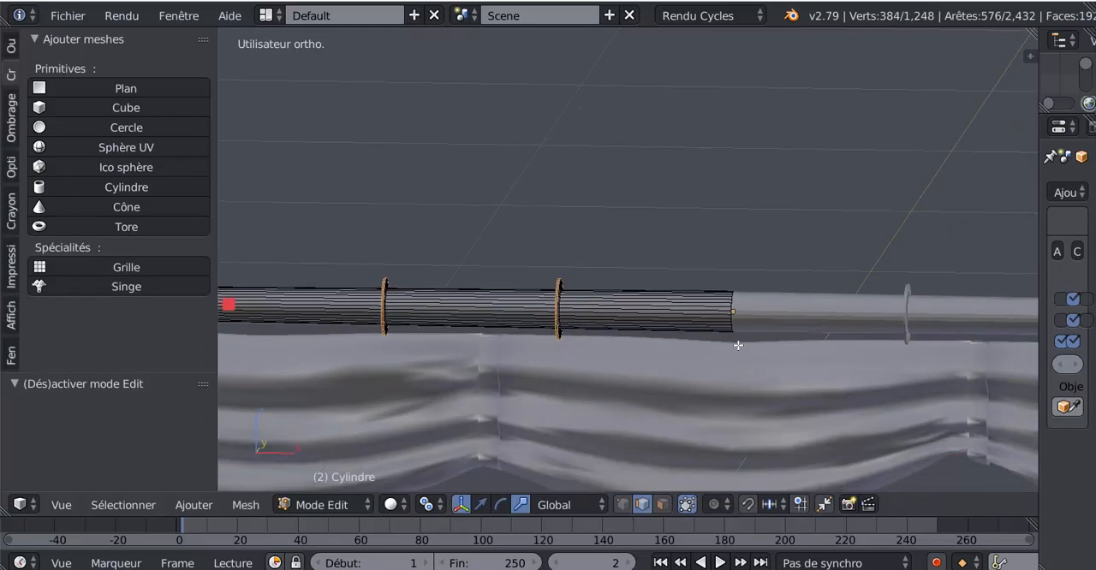
{"action": "scroll", "coordinate": [736, 342], "scroll_direction": "up", "scroll_amount": 2}
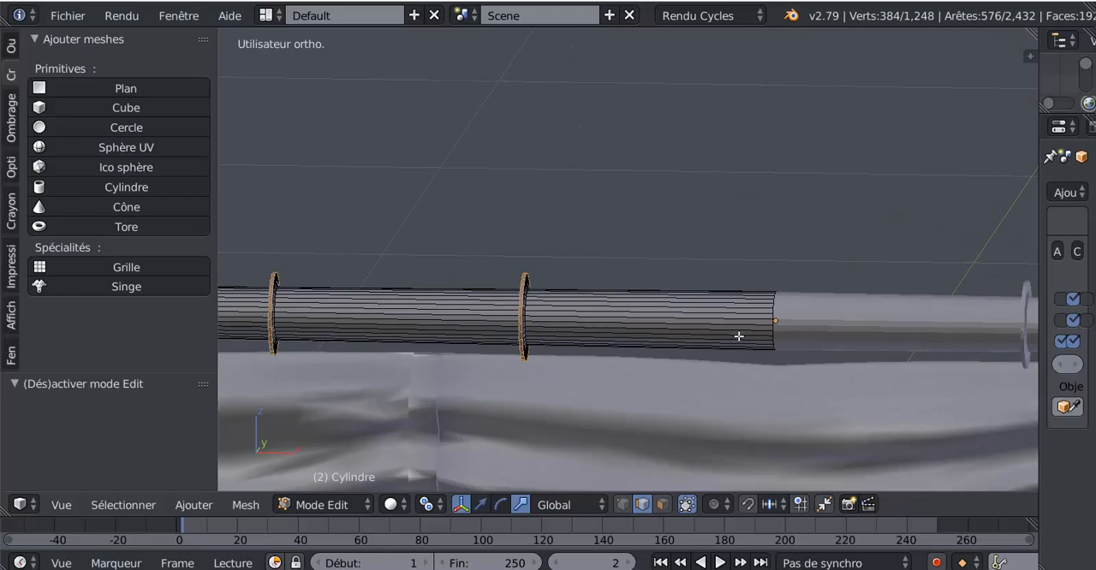
{"action": "key", "text": "ctrl+r"}
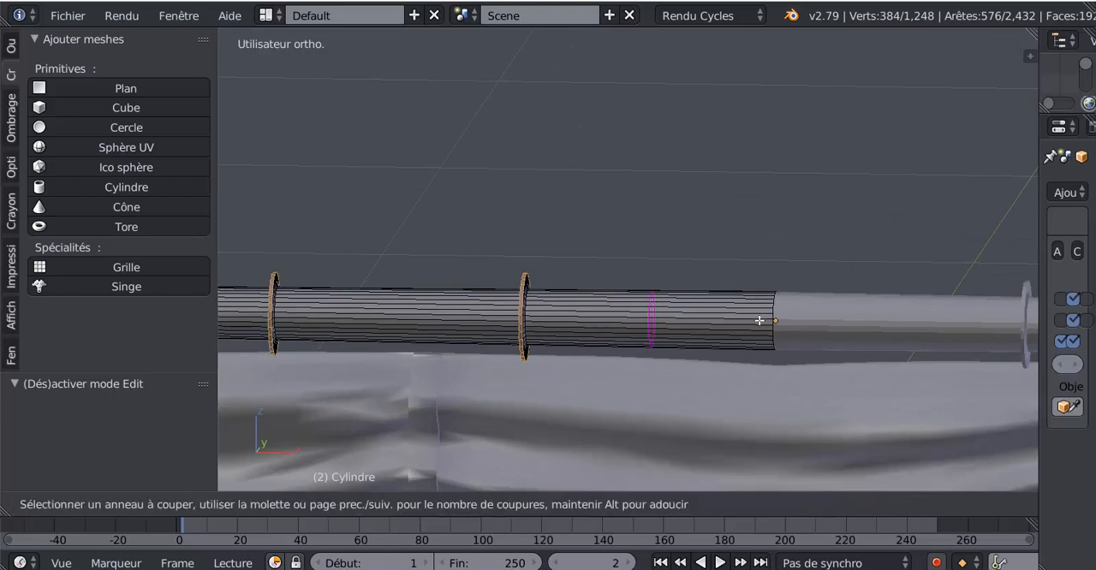
{"action": "left_click", "coordinate": [761, 317]}
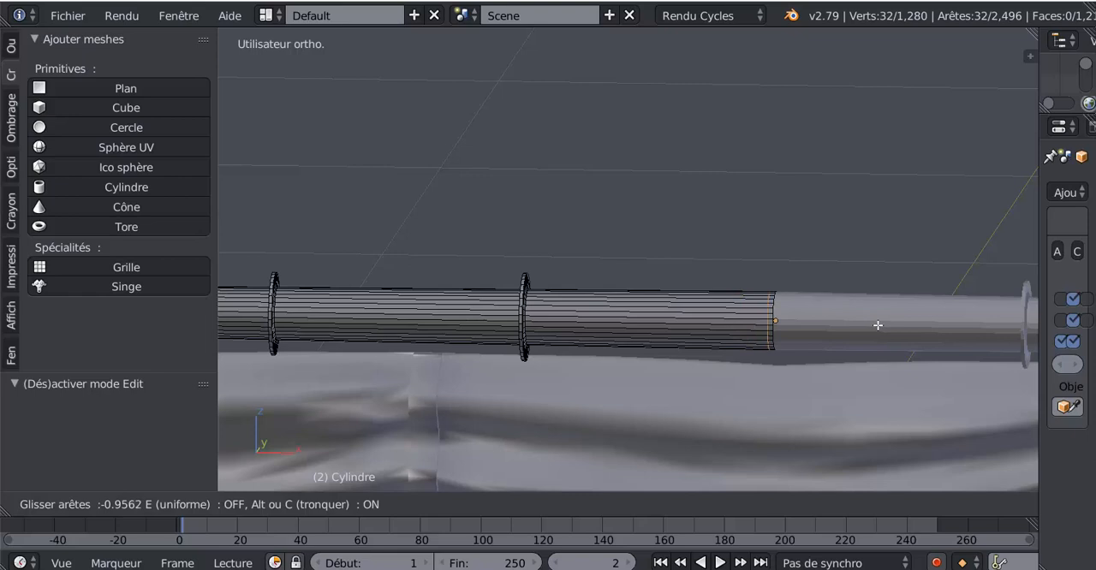
{"action": "left_click", "coordinate": [878, 325]}
{"action": "scroll", "coordinate": [861, 335], "scroll_direction": "up", "scroll_amount": 3}
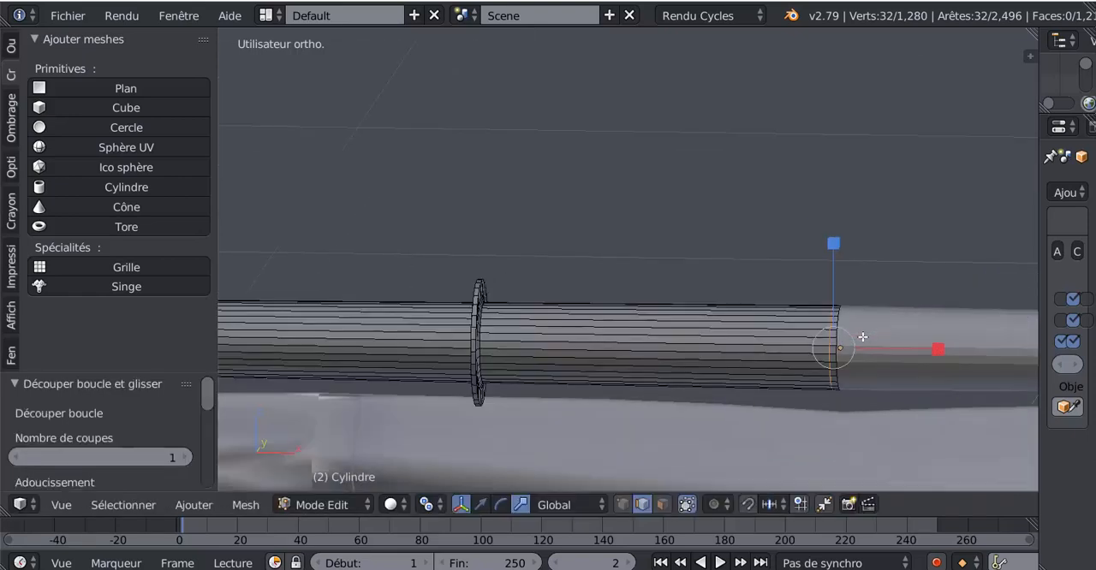
{"action": "middle_click_drag", "start_coordinate": [832, 298], "coordinate": [821, 286], "text": "shift"}
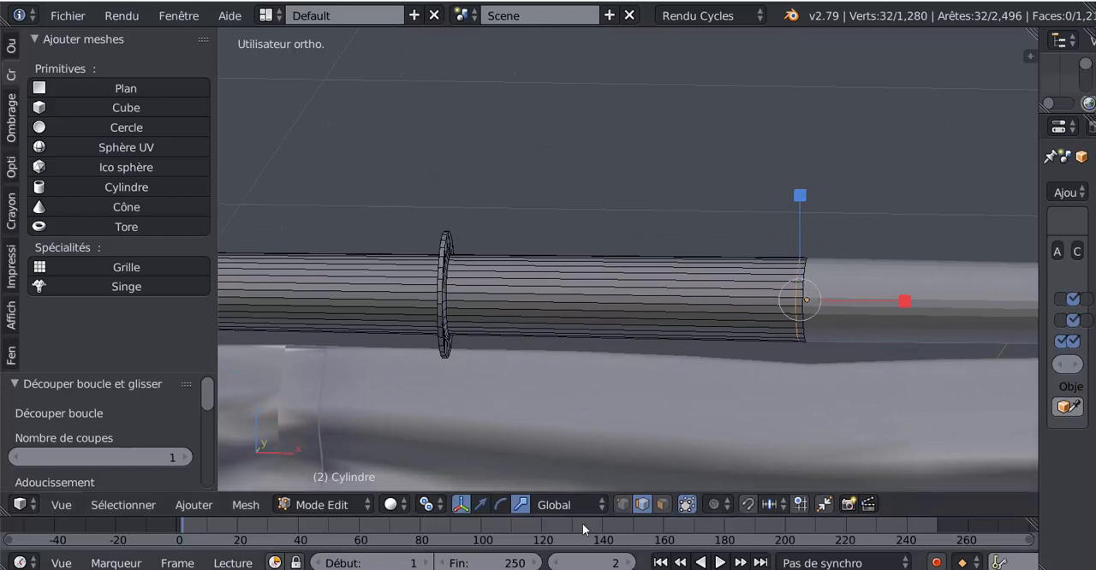
{"action": "left_click", "coordinate": [661, 504]}
Try extruding the narrow face loop at the mirror seam twice in place, scaling by about 1.03 and about 1.12
{"action": "right_click", "coordinate": [801, 296], "text": "alt"}
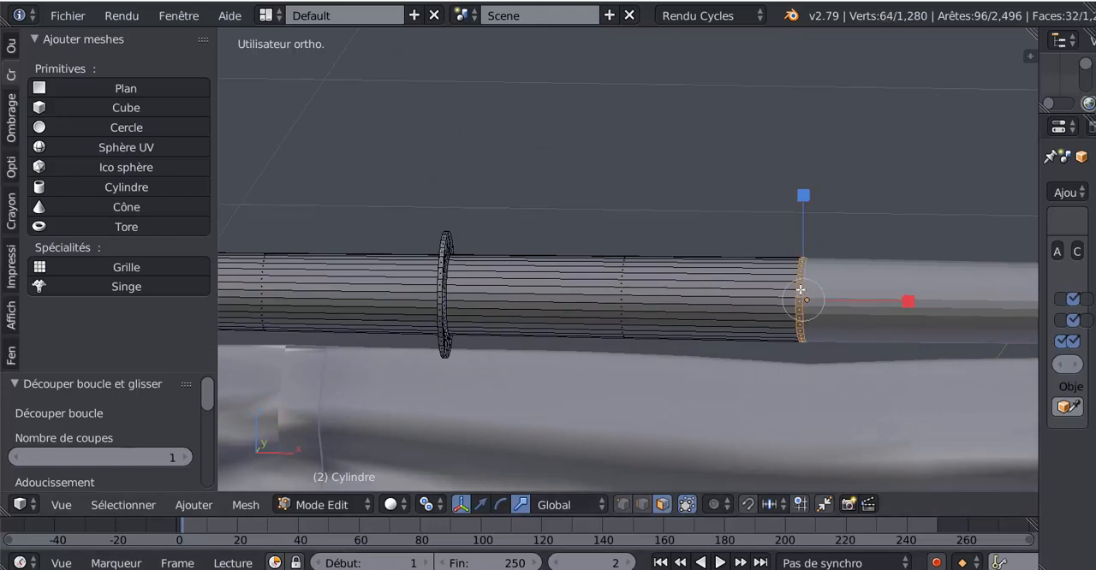
{"action": "key", "text": "e"}
{"action": "key", "text": "s"}
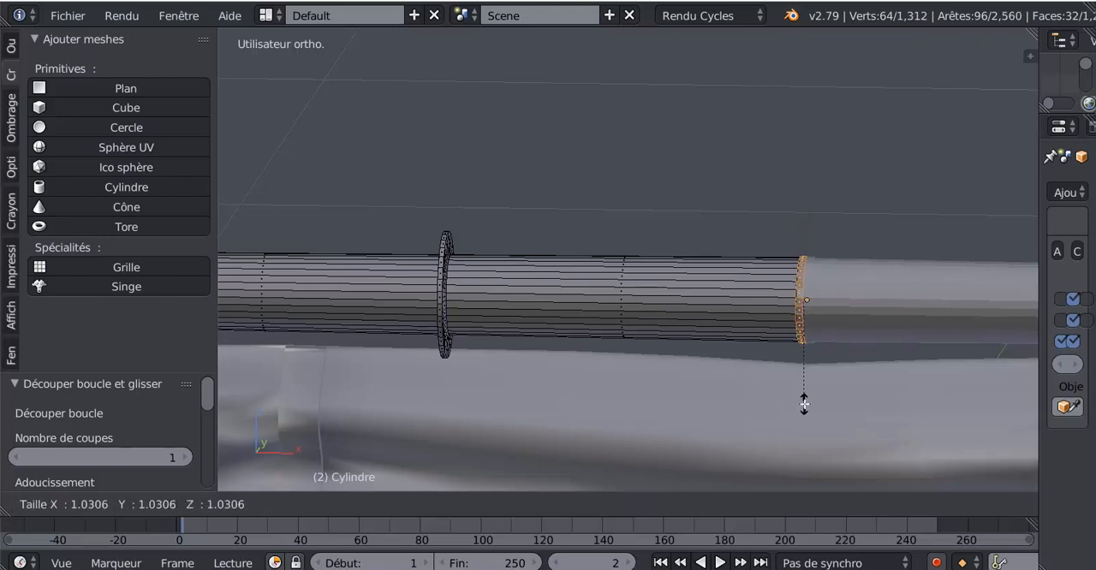
{"action": "left_click", "coordinate": [803, 399]}
{"action": "key", "text": "e"}
{"action": "key", "text": "s"}
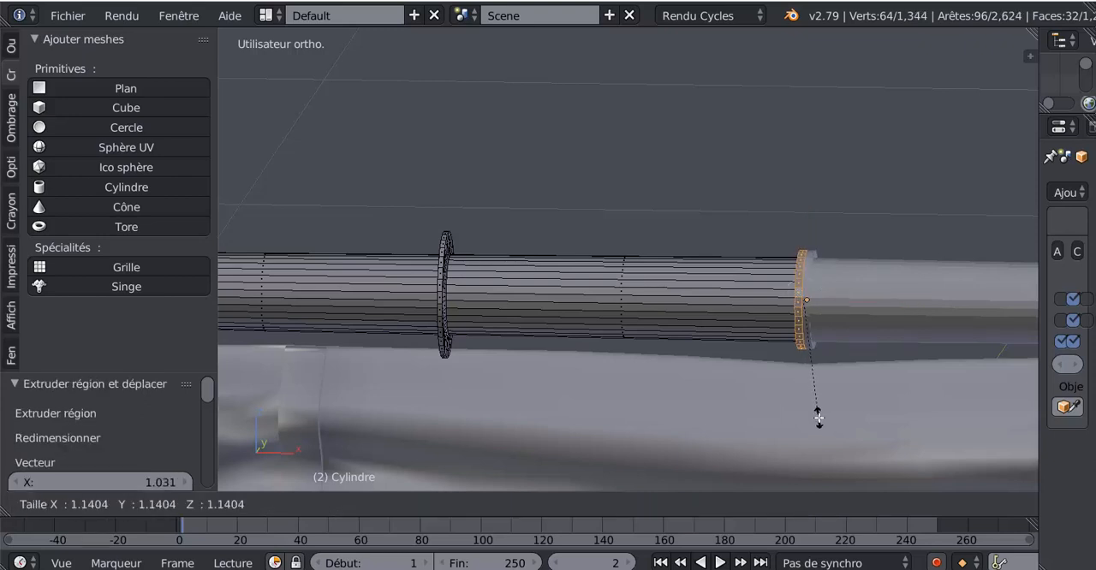
{"action": "left_click", "coordinate": [819, 416]}
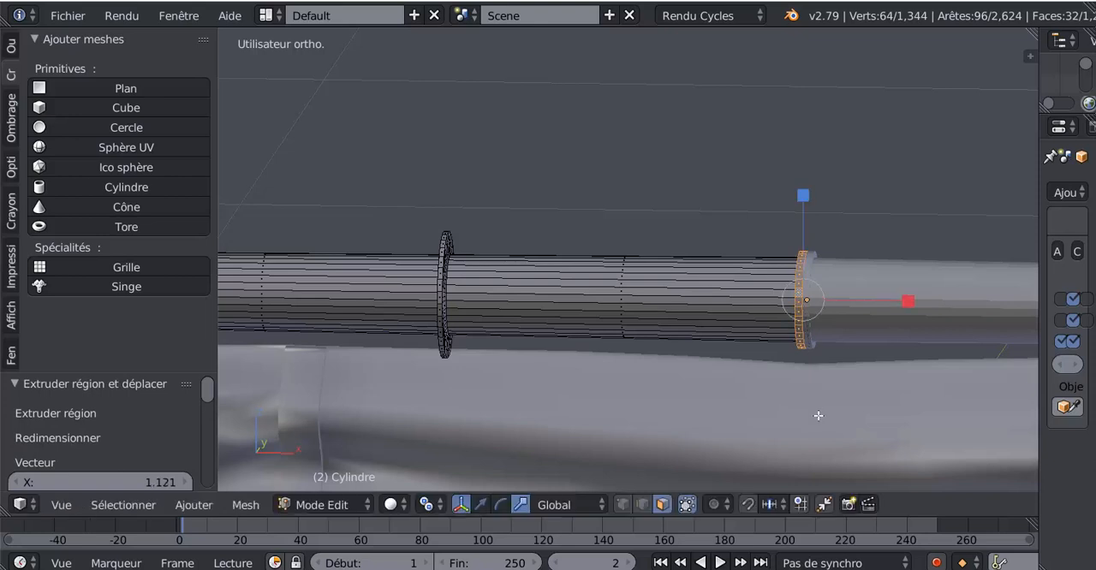
Try narrowing the raised centre band along X and check how its two mirrored halves meet
{"action": "middle_click_drag", "start_coordinate": [818, 415], "coordinate": [664, 411]}
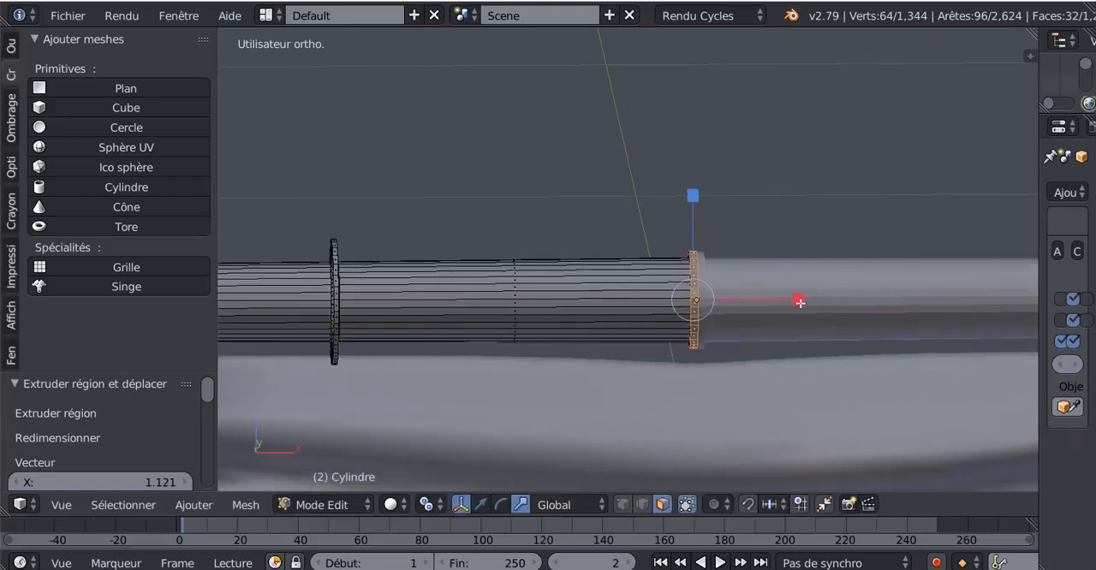
{"action": "left_click_drag", "start_coordinate": [799, 303], "coordinate": [711, 312]}
{"action": "key", "text": "Tab"}
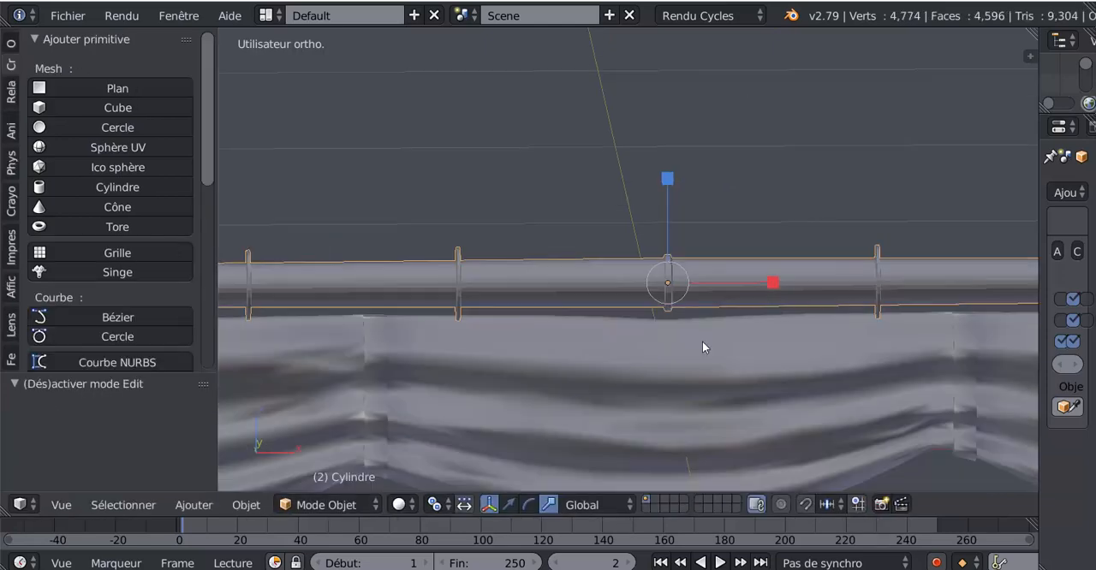
{"action": "key", "text": "Tab"}
{"action": "middle_click_drag", "start_coordinate": [754, 329], "coordinate": [659, 385]}
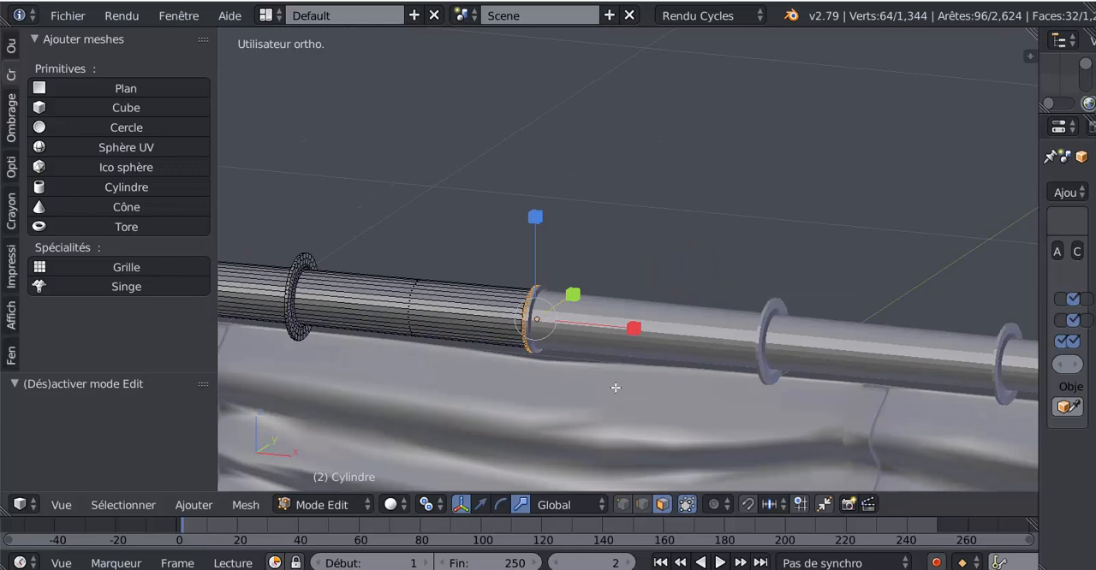
Undo the scaling and both extrusions of the centre band, and clear the selection
{"action": "key", "text": "ctrl+z"}
{"action": "key", "text": "ctrl+z"}
{"action": "key", "text": "ctrl+z"}
{"action": "key", "text": "a"}
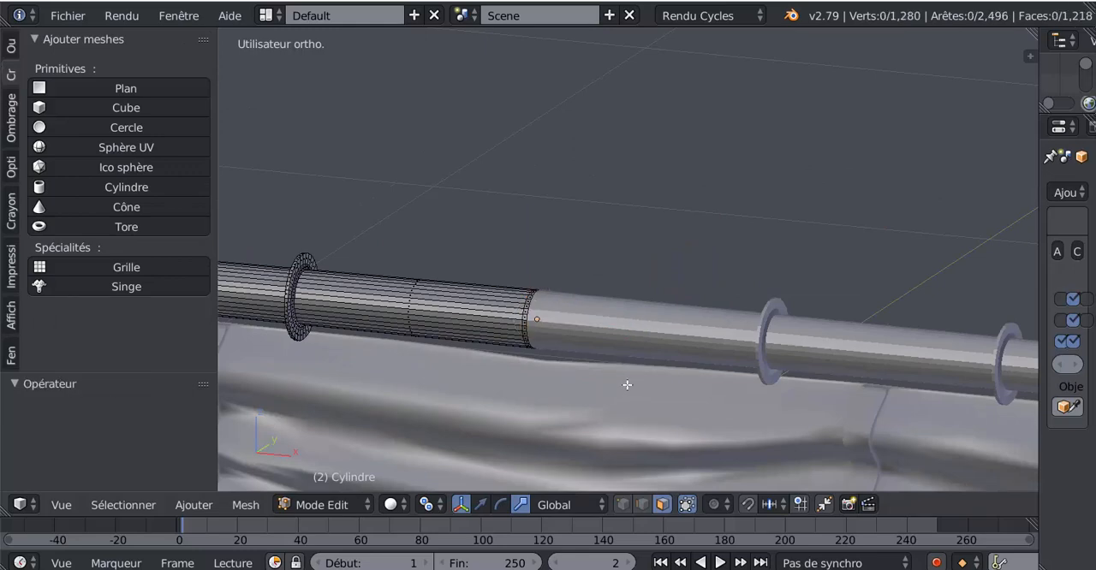
Apply the yard's Mirror modifier in Object Mode, widening the properties area to reach its settings
{"action": "scroll", "coordinate": [668, 374], "scroll_direction": "down", "scroll_amount": 5}
{"action": "key", "text": "Tab"}
{"action": "middle_click_drag", "start_coordinate": [697, 374], "coordinate": [972, 343]}
{"action": "left_click_drag", "start_coordinate": [1036, 295], "coordinate": [882, 291]}
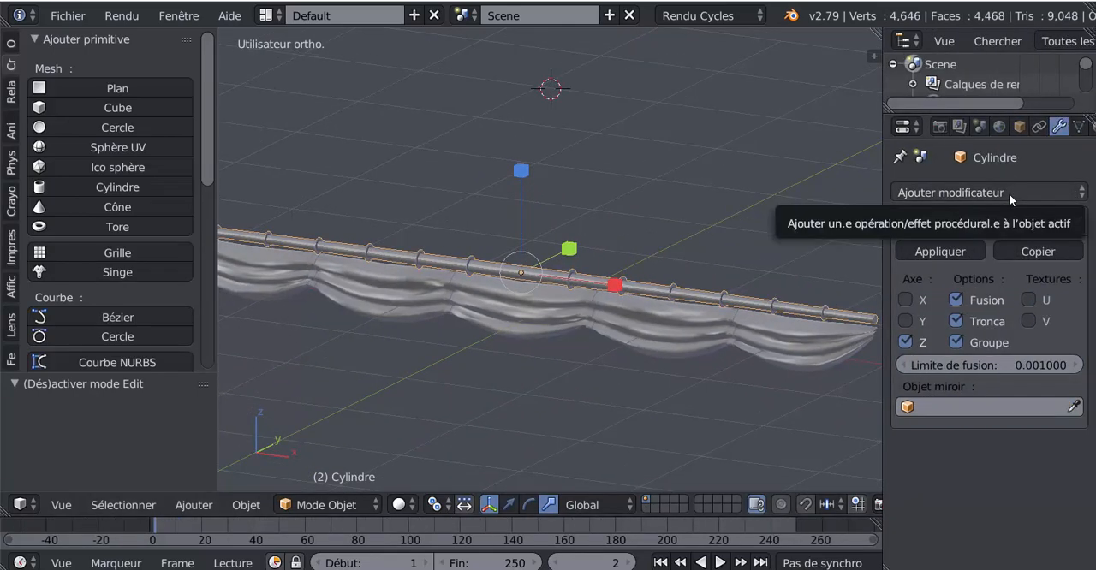
{"action": "key", "text": "Tab"}
{"action": "key", "text": "Tab"}
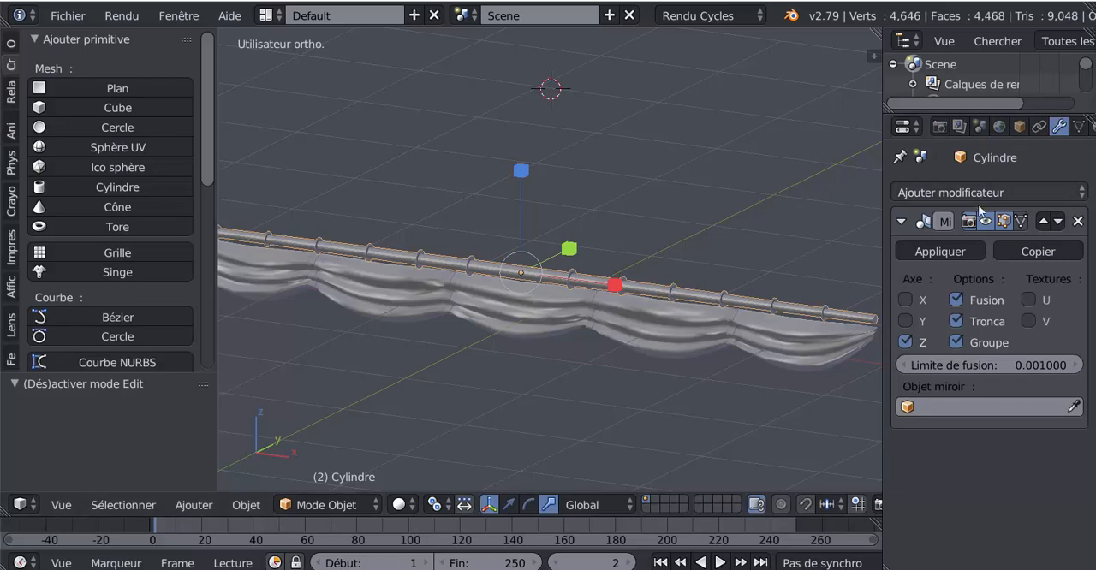
{"action": "left_click", "coordinate": [940, 251]}
Select the narrow face loop beside the yard's centre, extrude it in place, and scale it up by about 1.161
{"action": "key", "text": "Tab"}
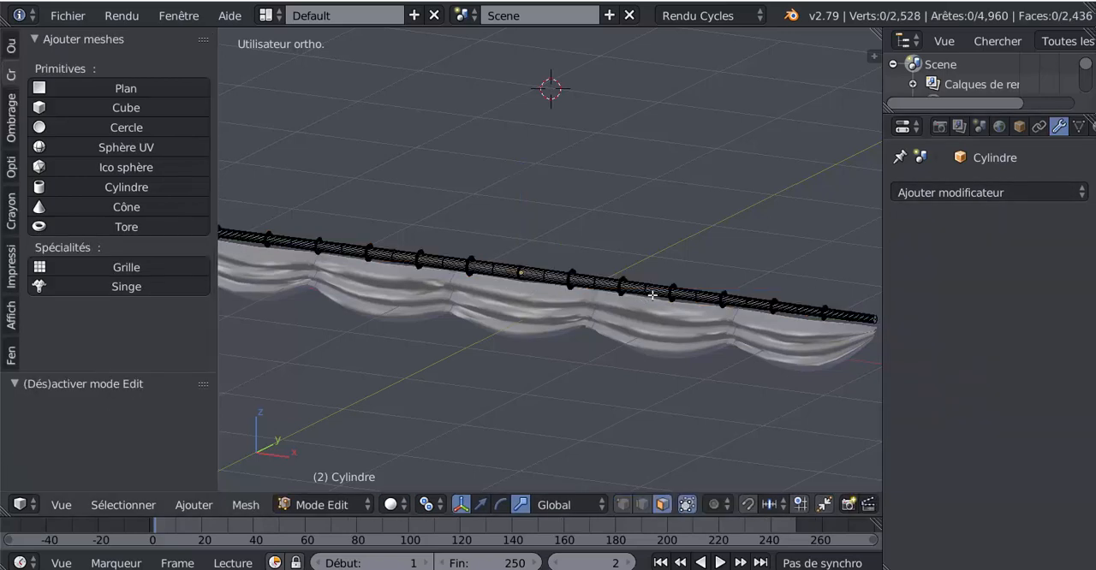
{"action": "scroll", "coordinate": [651, 294], "scroll_direction": "up", "scroll_amount": 6}
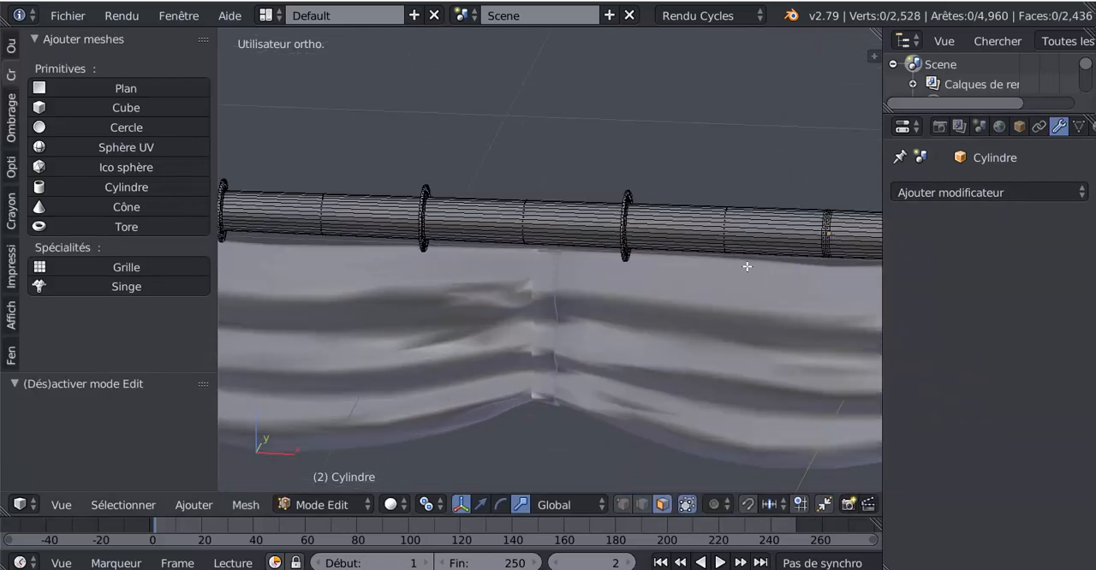
{"action": "scroll", "coordinate": [746, 267], "scroll_direction": "up", "scroll_amount": 5}
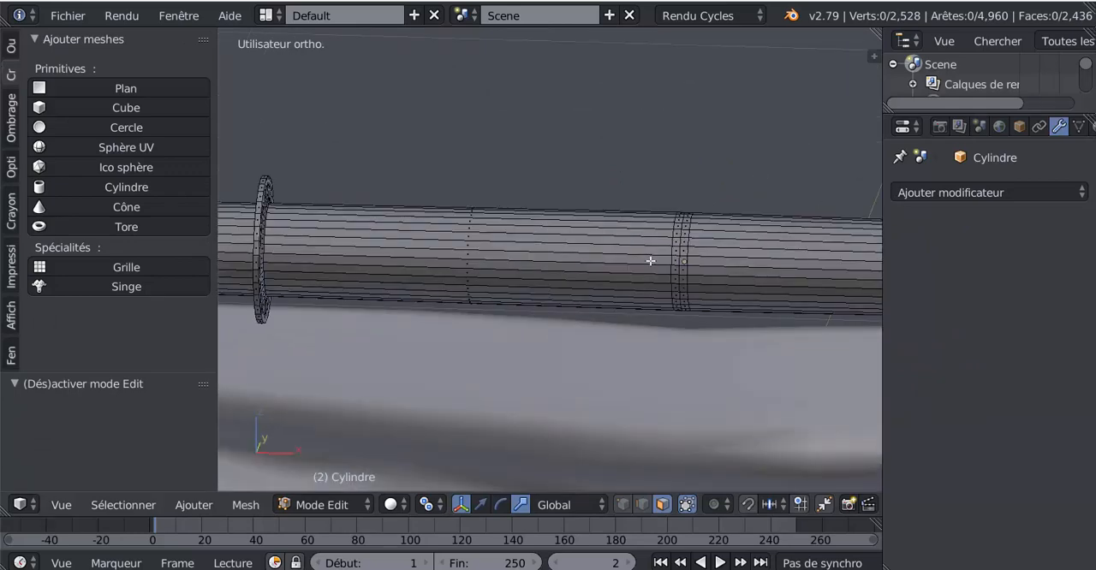
{"action": "key", "text": "l"}
{"action": "scroll", "coordinate": [687, 335], "scroll_direction": "down", "scroll_amount": 4}
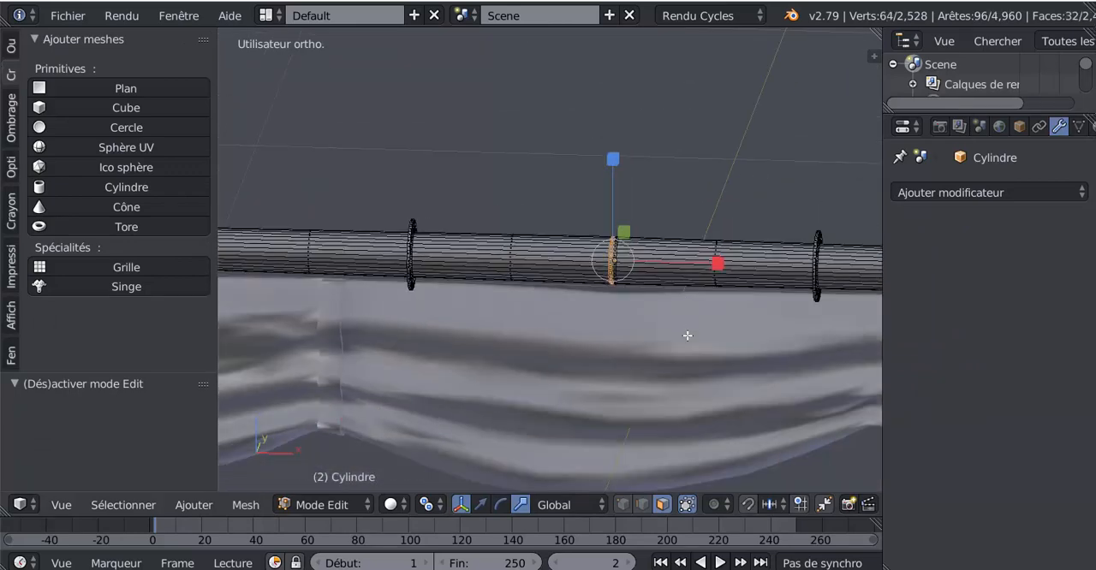
{"action": "key", "text": "e"}
{"action": "key", "text": "s"}
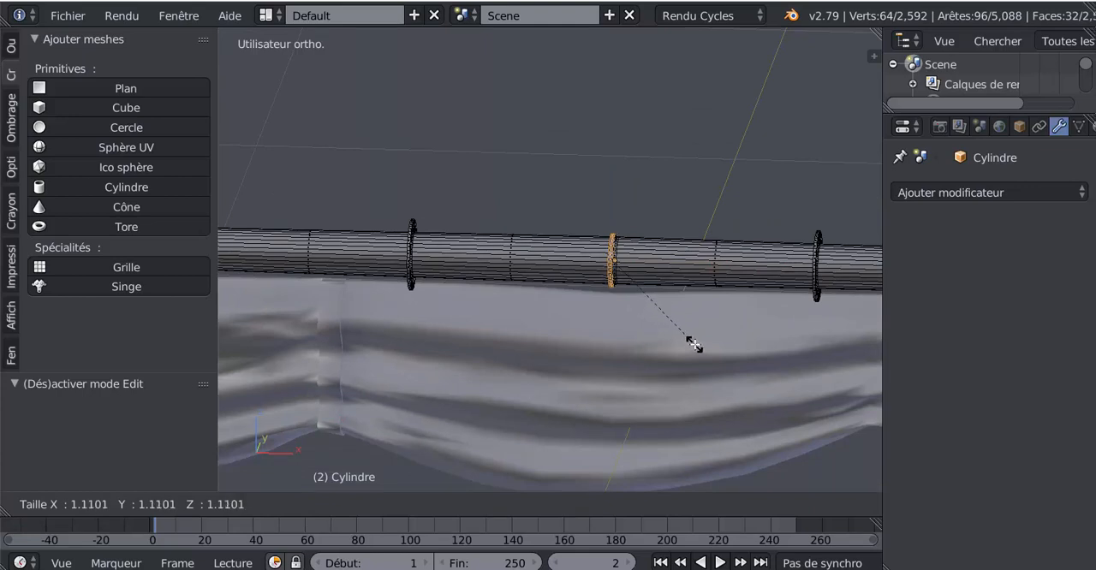
{"action": "left_click", "coordinate": [700, 349]}
Extrude the centre band a second time, scale it outward into a ring, and check it in Object Mode
{"action": "key", "text": "e"}
{"action": "key", "text": "s"}
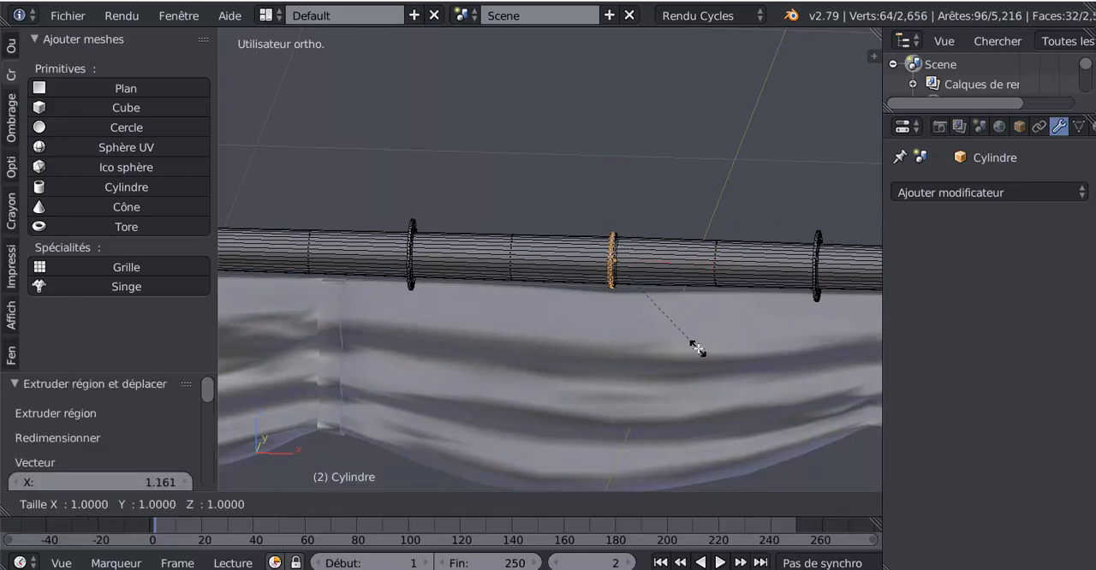
{"action": "left_click", "coordinate": [722, 363]}
{"action": "mouse_move", "coordinate": [680, 367]}
{"action": "middle_mouse_down"}
{"action": "mouse_move", "coordinate": [606, 374]}
{"action": "mouse_move", "coordinate": [568, 363]}
{"action": "mouse_move", "coordinate": [685, 352]}
{"action": "middle_mouse_up"}
{"action": "key", "text": "Tab"}
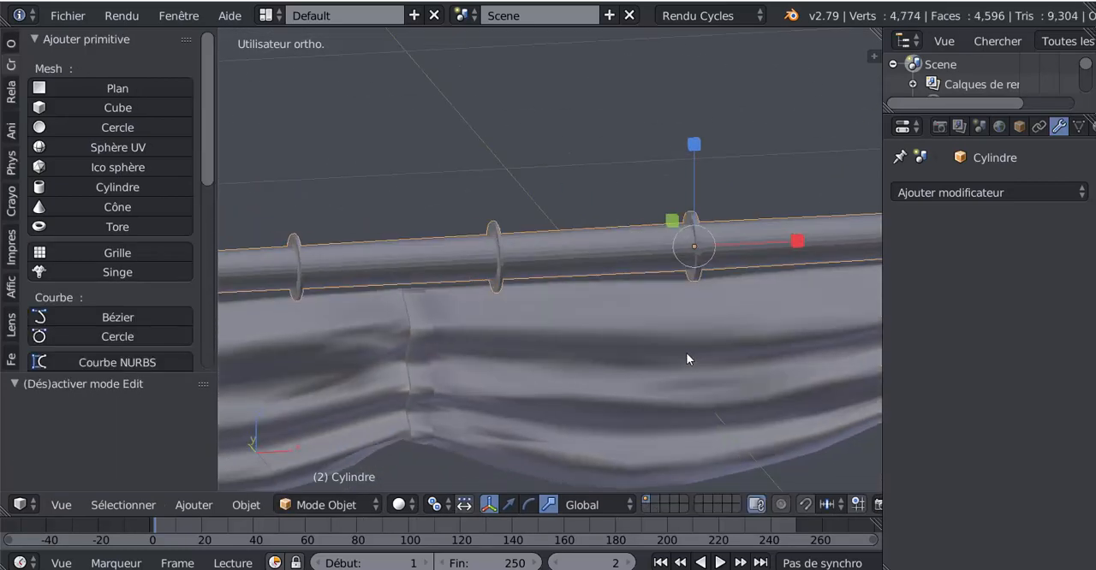
Try scaling the yard along X in Object Mode, and undo it
{"action": "key", "text": "Tab"}
{"action": "key", "text": "Tab"}
{"action": "middle_click_drag", "start_coordinate": [697, 290], "coordinate": [679, 293]}
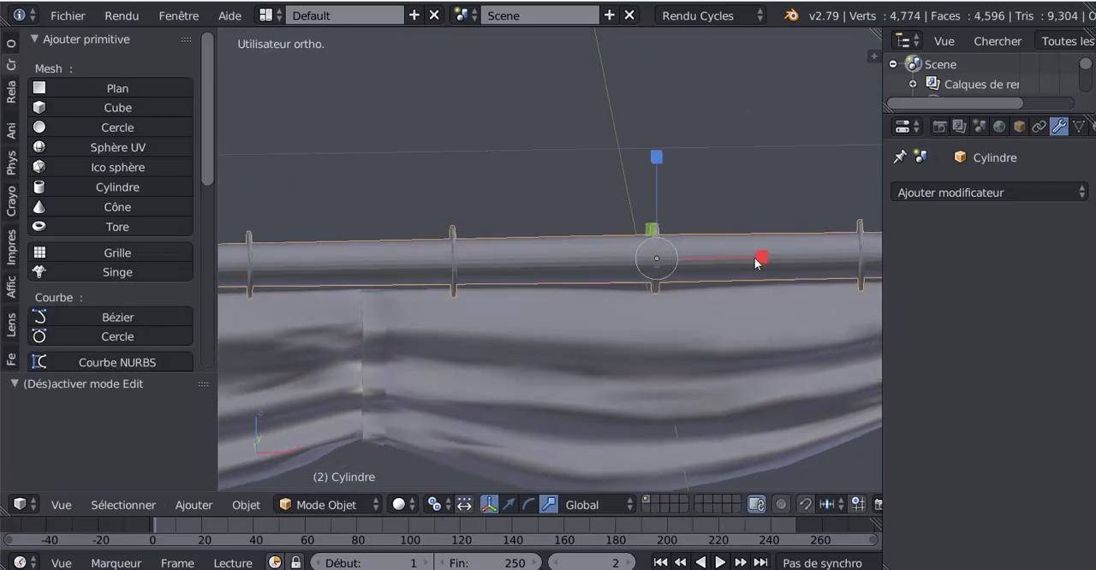
{"action": "key", "text": "s"}
{"action": "left_click", "coordinate": [725, 260]}
{"action": "key", "text": "ctrl+z"}
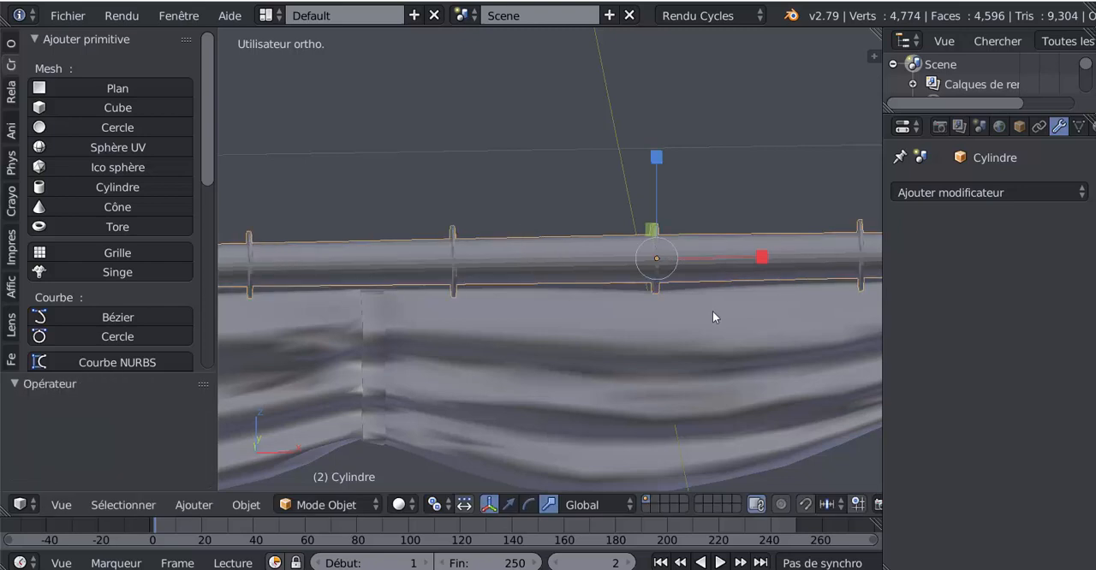
Narrow the centre ring along X in Edit Mode and check the result in Object Mode
{"action": "key", "text": "Tab"}
{"action": "key", "text": "s"}
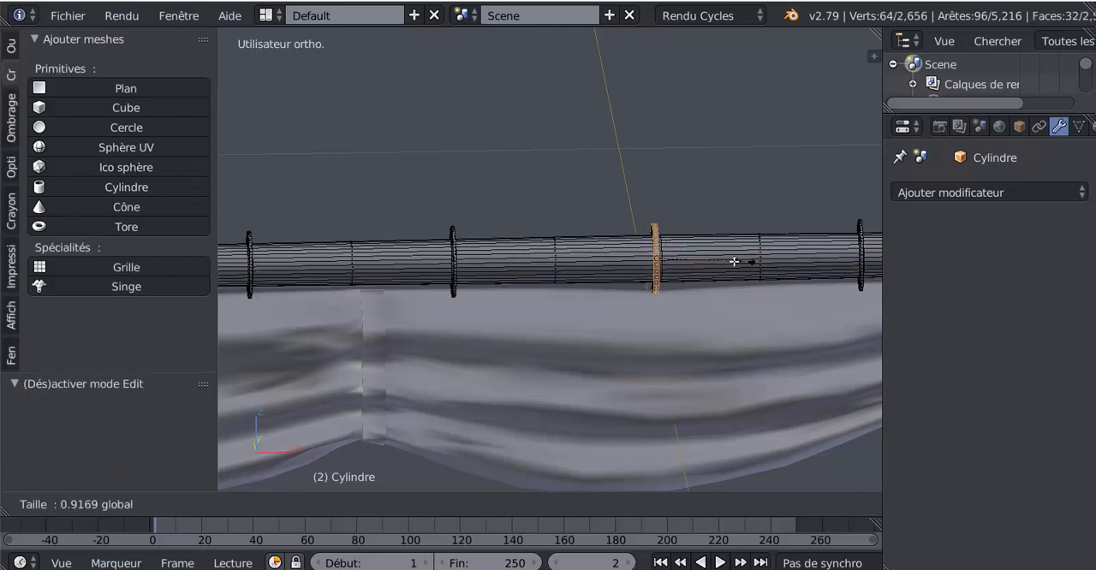
{"action": "key", "text": "Escape"}
{"action": "key", "text": "Tab"}
Return to Object Mode and shift the yard slightly along Z, closer to the sail's upper edge
{"action": "key", "text": "Tab"}
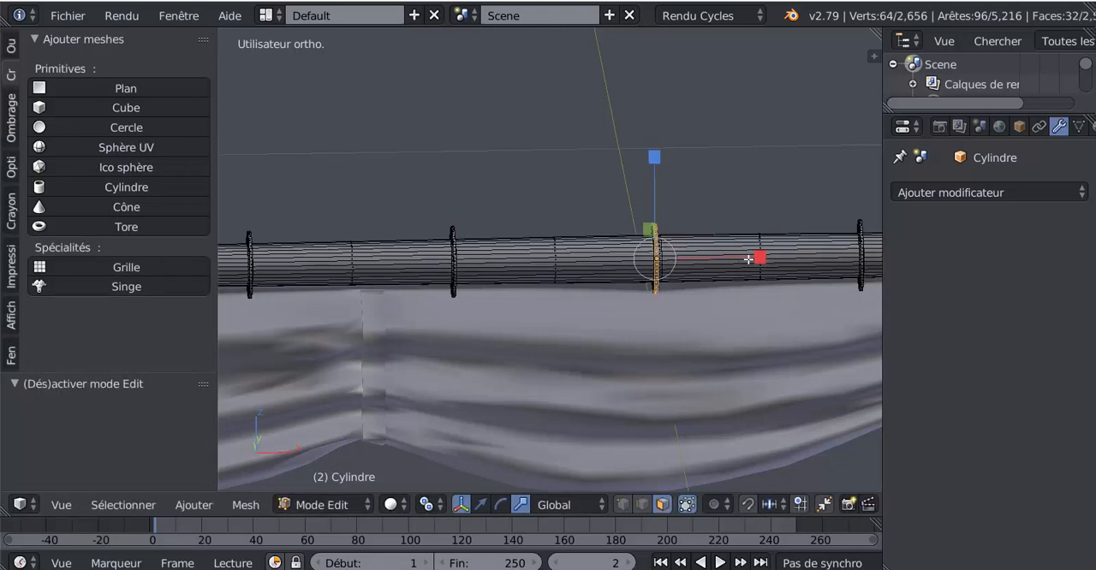
{"action": "key", "text": "s"}
{"action": "key", "text": "Escape"}
{"action": "key", "text": "Tab"}
{"action": "middle_click_drag", "start_coordinate": [721, 289], "coordinate": [565, 304]}
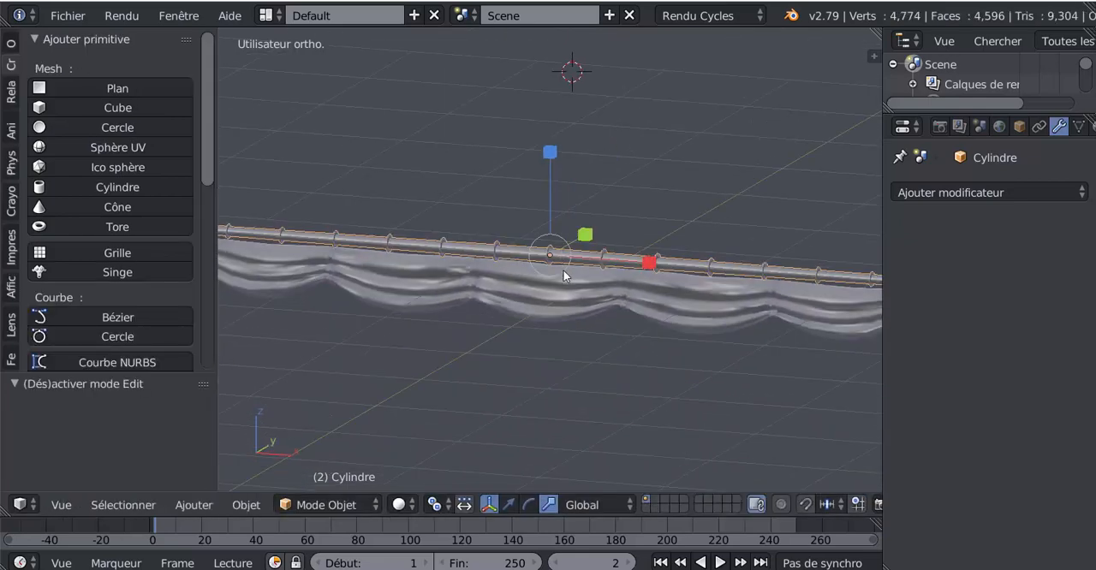
{"action": "left_click", "coordinate": [508, 504]}
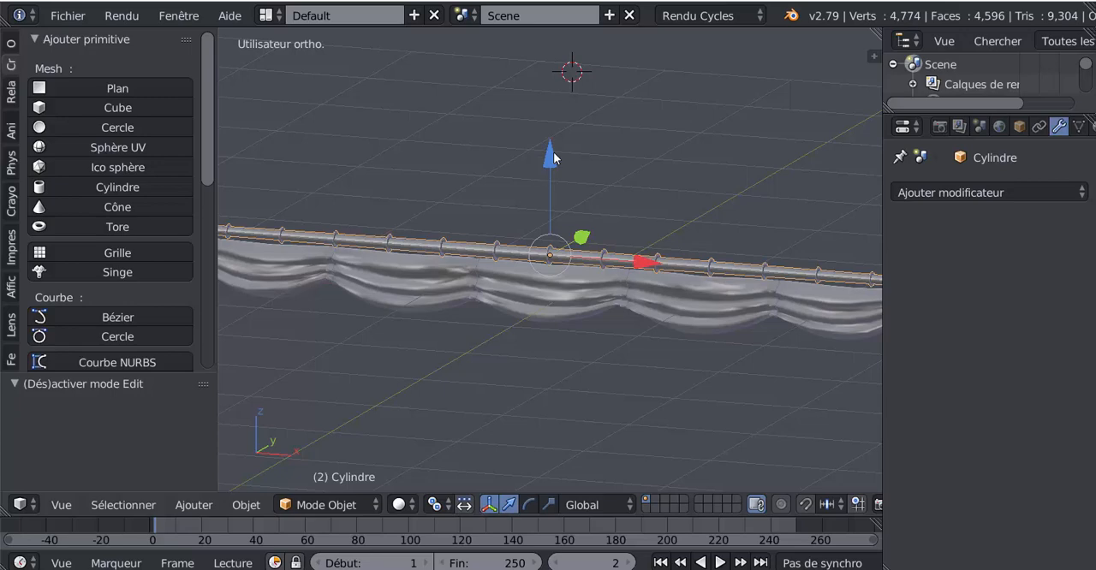
{"action": "middle_click_drag", "start_coordinate": [554, 156], "coordinate": [536, 235]}
{"action": "middle_click_drag", "start_coordinate": [640, 214], "coordinate": [691, 207], "text": "shift"}
{"action": "scroll", "coordinate": [640, 211], "scroll_direction": "up", "scroll_amount": 2}
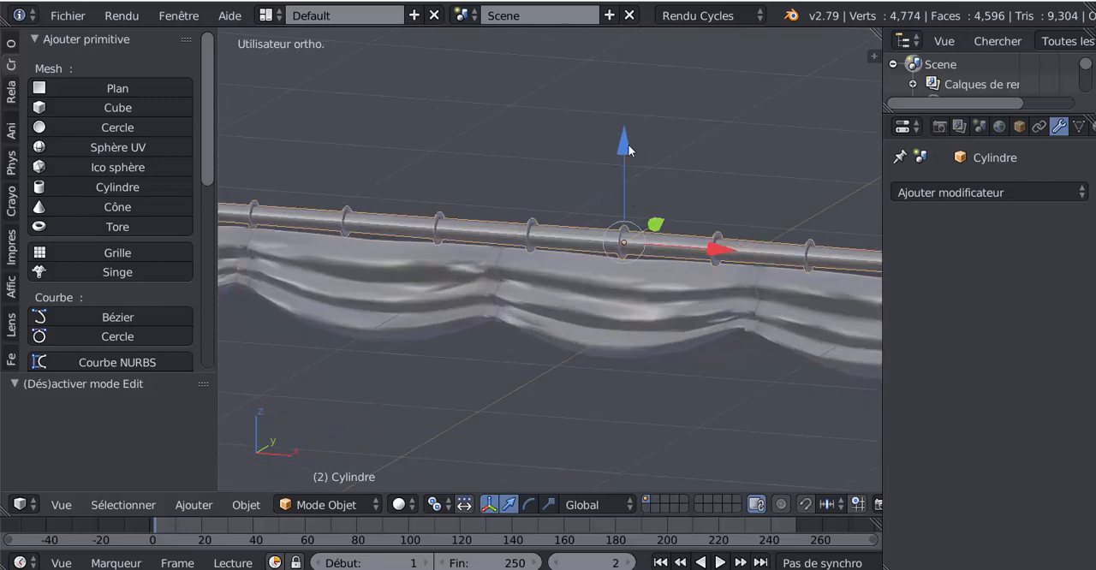
{"action": "left_click_drag", "start_coordinate": [627, 144], "coordinate": [629, 150]}
Examine how the yard and its rings sit against the sail's upper edge, out to the yard's end
{"action": "key", "text": "Tab"}
{"action": "scroll", "coordinate": [632, 156], "scroll_direction": "down", "scroll_amount": 2}
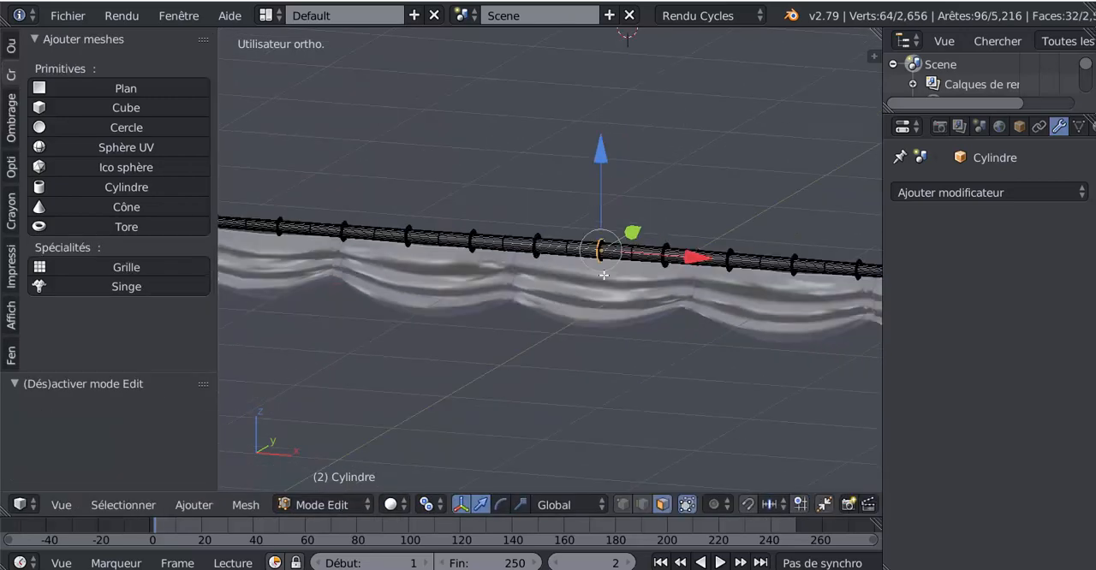
{"action": "middle_click_drag", "start_coordinate": [621, 276], "coordinate": [525, 270]}
{"action": "middle_click_drag", "start_coordinate": [407, 276], "coordinate": [601, 301], "text": "shift"}
{"action": "scroll", "coordinate": [575, 305], "scroll_direction": "up", "scroll_amount": 3}
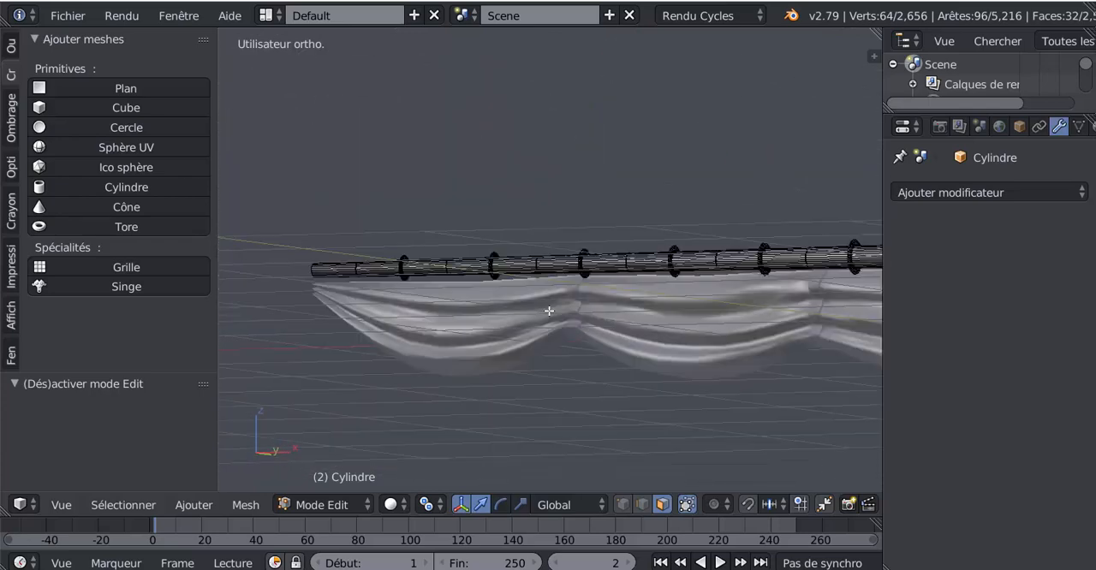
{"action": "key", "text": "Tab"}
{"action": "middle_click_drag", "start_coordinate": [511, 323], "coordinate": [631, 303]}
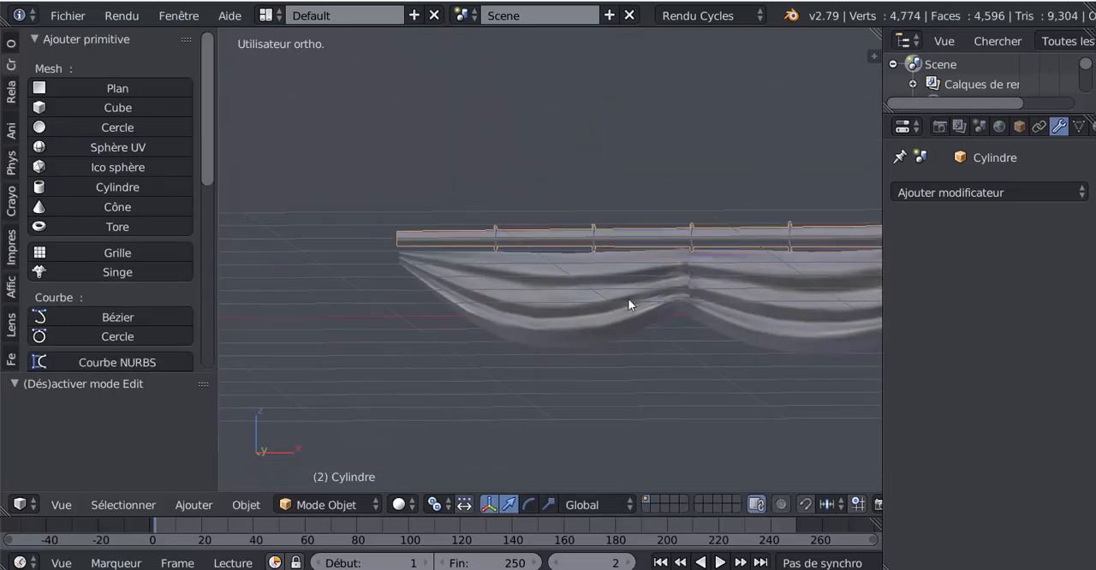
{"action": "scroll", "coordinate": [573, 289], "scroll_direction": "up", "scroll_amount": 2}
{"action": "key", "text": "Tab"}
{"action": "middle_click_drag", "start_coordinate": [556, 279], "coordinate": [614, 282], "text": "shift"}
{"action": "scroll", "coordinate": [560, 298], "scroll_direction": "up", "scroll_amount": 2}
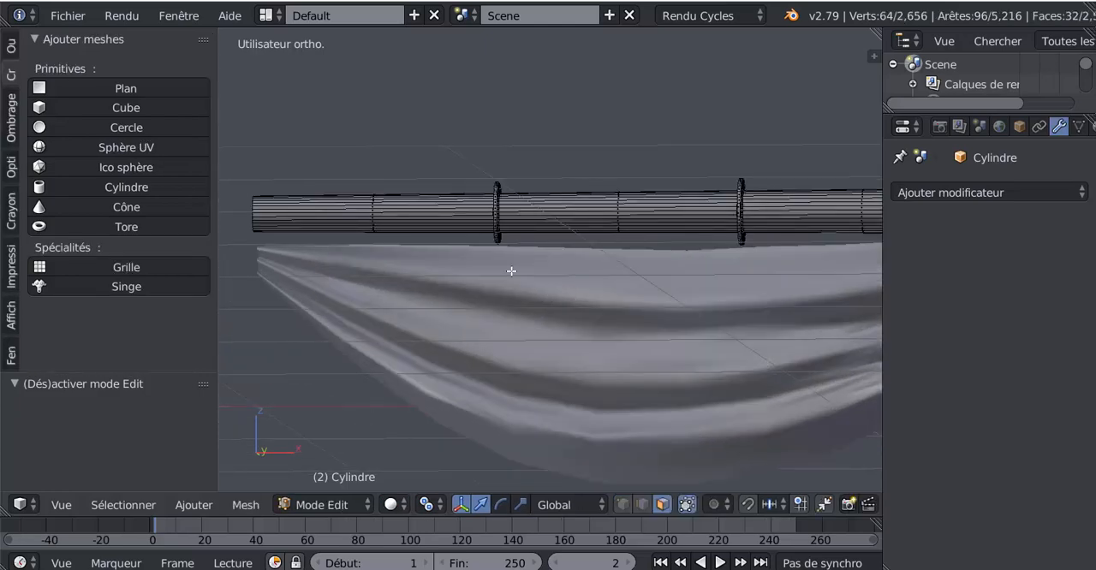
Open the sail in Edit Mode with vertex selection, clear the selection, and show it in wireframe from the front
{"action": "key", "text": "Tab"}
{"action": "right_click", "coordinate": [579, 281]}
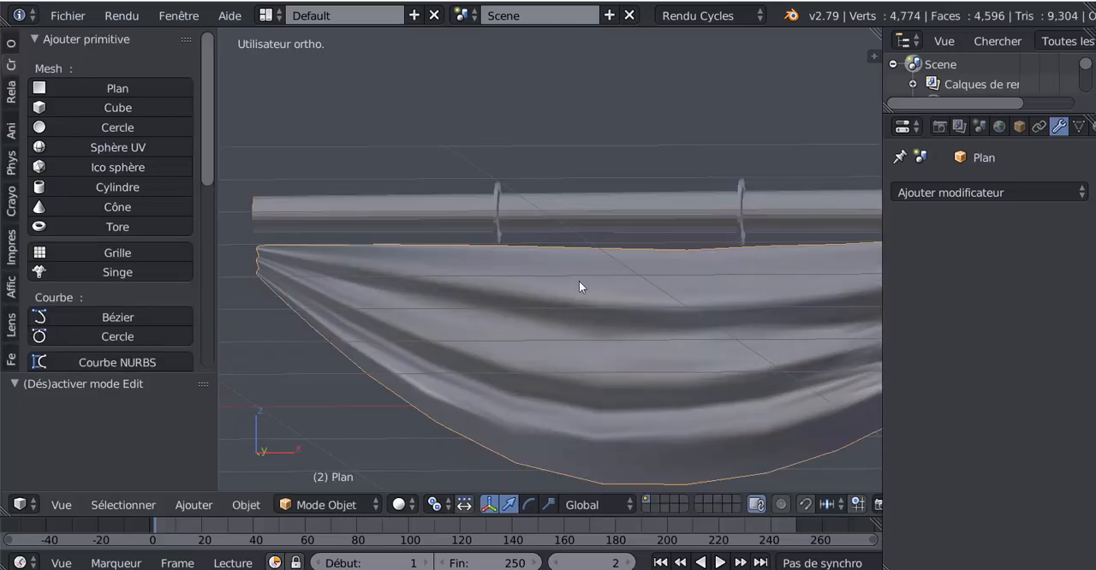
{"action": "key", "text": "Tab"}
{"action": "middle_click_drag", "start_coordinate": [578, 281], "coordinate": [633, 281], "text": "shift"}
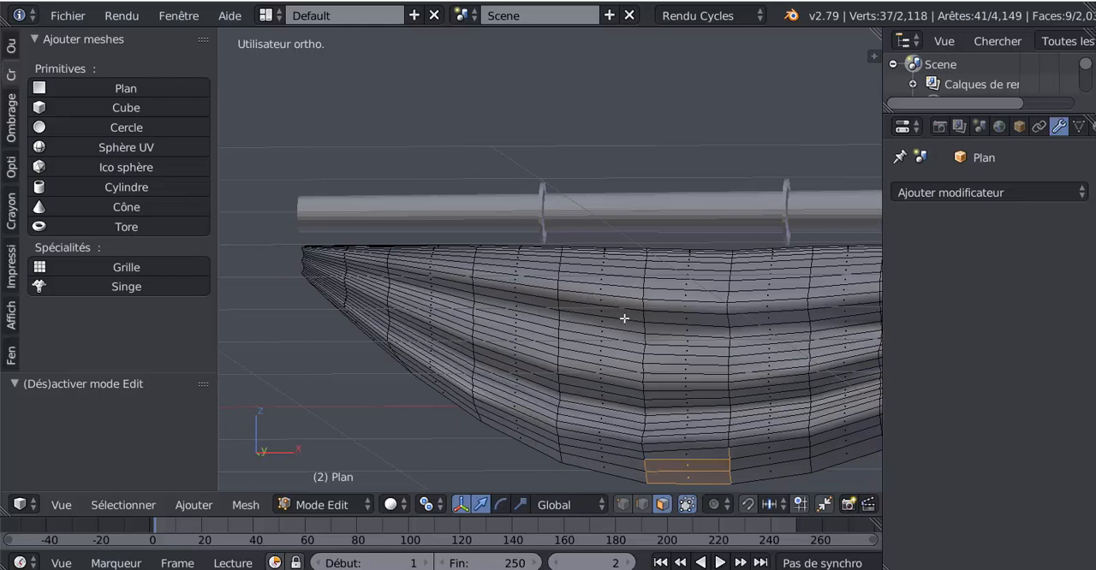
{"action": "scroll", "coordinate": [551, 318], "scroll_direction": "down", "scroll_amount": 4}
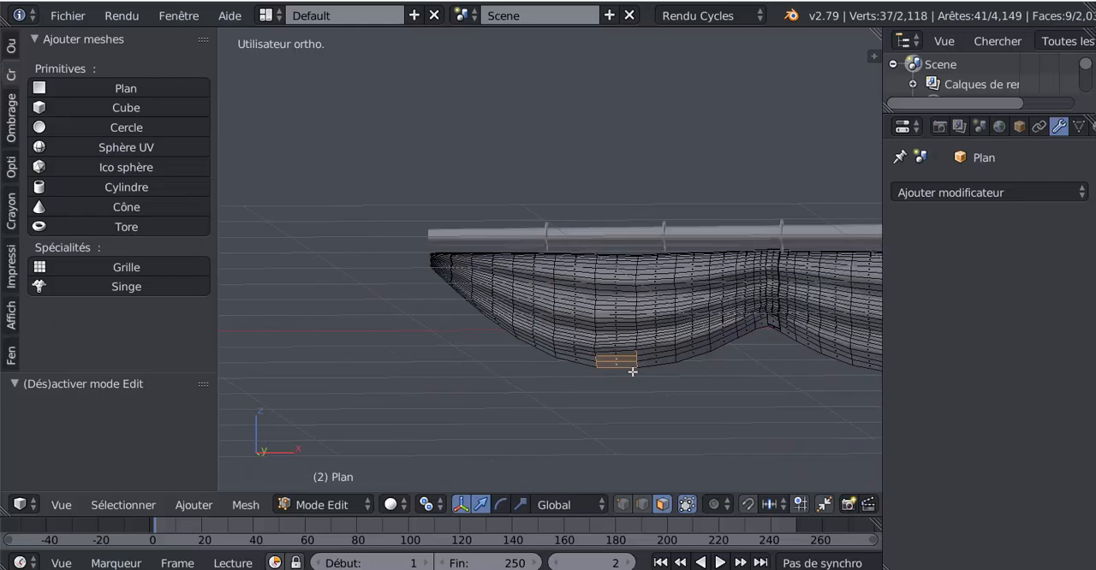
{"action": "left_click", "coordinate": [622, 504]}
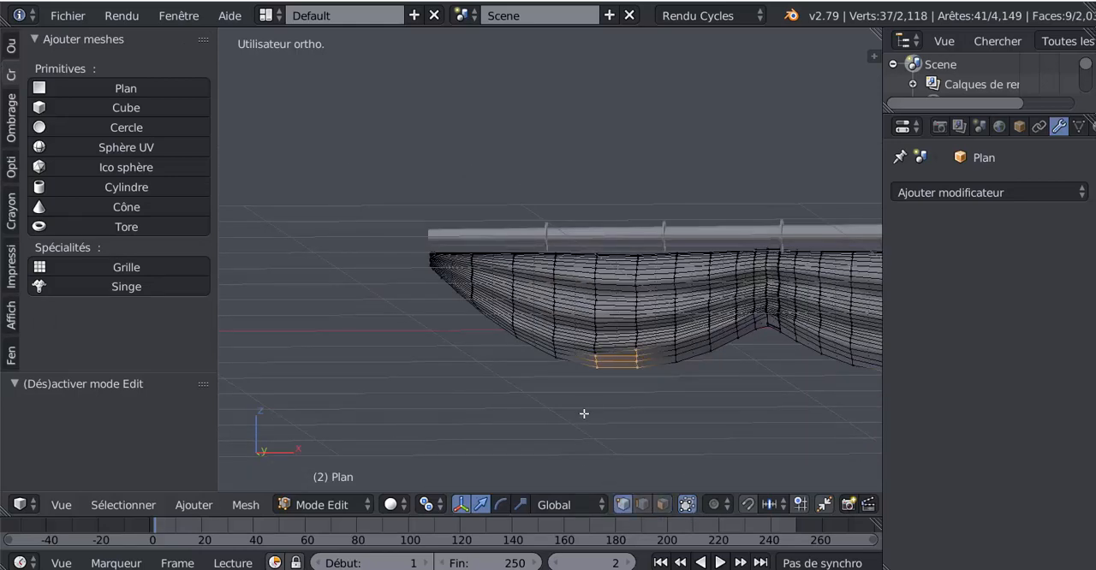
{"action": "middle_click_drag", "start_coordinate": [584, 415], "coordinate": [636, 406]}
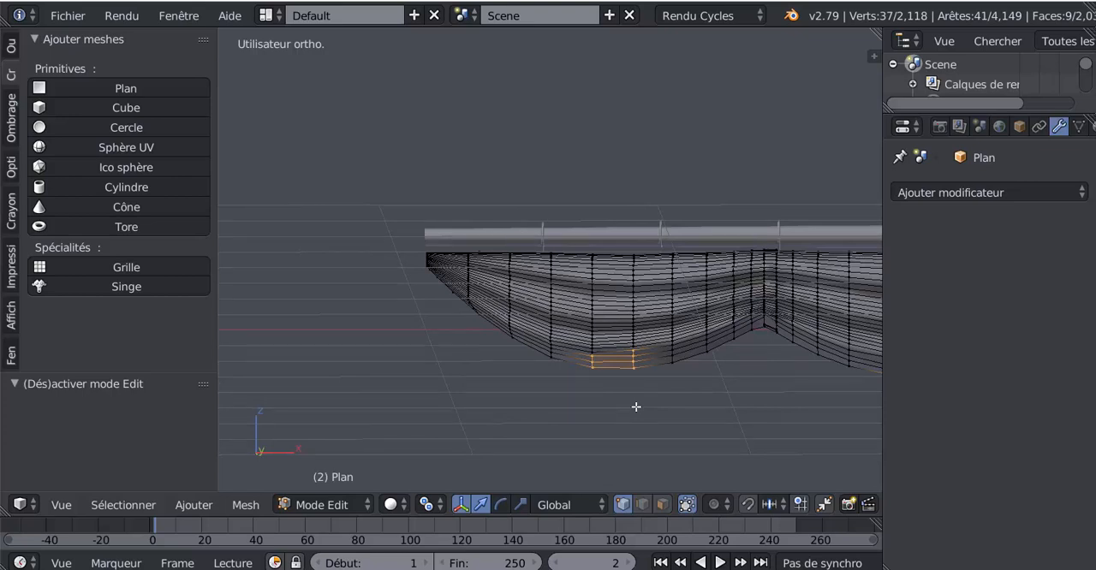
{"action": "key", "text": "KP_7"}
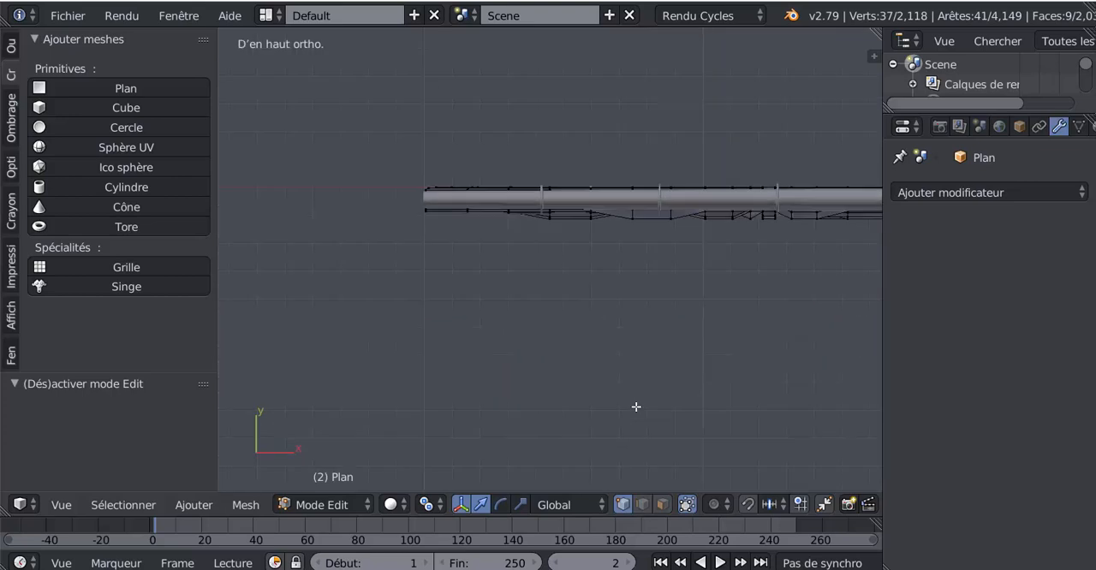
{"action": "key", "text": "KP_1"}
{"action": "key", "text": "a"}
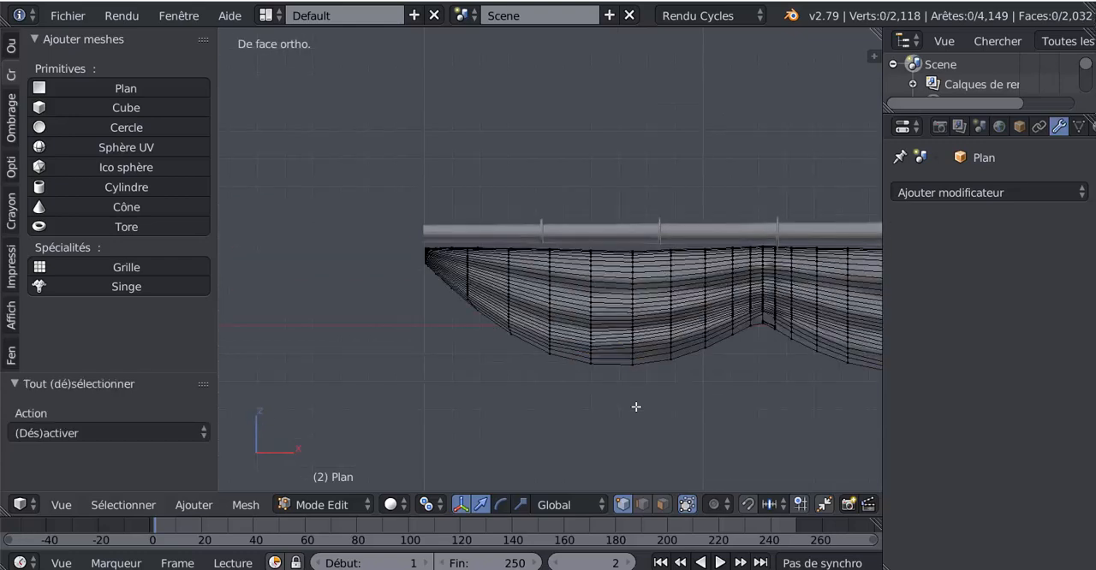
{"action": "key", "text": "z"}
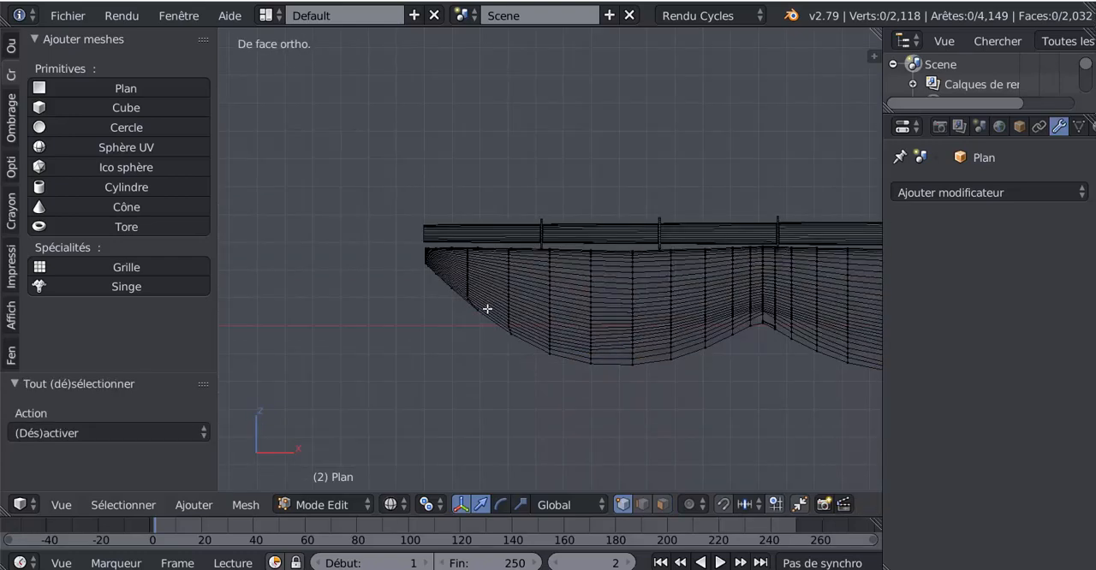
Circle-select the scallop at the sail's negative X end, raise it slightly along Z, and return to Object Mode
{"action": "scroll", "coordinate": [485, 307], "scroll_direction": "up", "scroll_amount": 1}
{"action": "key", "text": "c"}
{"action": "mouse_move", "coordinate": [396, 274]}
{"action": "left_mouse_down"}
{"action": "mouse_move", "coordinate": [399, 254]}
{"action": "mouse_move", "coordinate": [548, 259]}
{"action": "mouse_move", "coordinate": [431, 260]}
{"action": "mouse_move", "coordinate": [492, 300]}
{"action": "mouse_move", "coordinate": [468, 292]}
{"action": "mouse_move", "coordinate": [552, 329]}
{"action": "mouse_move", "coordinate": [599, 263]}
{"action": "mouse_move", "coordinate": [675, 262]}
{"action": "mouse_move", "coordinate": [676, 299]}
{"action": "mouse_move", "coordinate": [690, 294]}
{"action": "mouse_move", "coordinate": [697, 262]}
{"action": "mouse_move", "coordinate": [690, 338]}
{"action": "mouse_move", "coordinate": [545, 387]}
{"action": "mouse_move", "coordinate": [659, 286]}
{"action": "mouse_move", "coordinate": [604, 275]}
{"action": "mouse_move", "coordinate": [603, 368]}
{"action": "mouse_move", "coordinate": [682, 346]}
{"action": "mouse_move", "coordinate": [479, 257]}
{"action": "mouse_move", "coordinate": [444, 328]}
{"action": "mouse_move", "coordinate": [647, 396]}
{"action": "left_mouse_up"}
{"action": "right_click", "coordinate": [649, 394]}
{"action": "left_click_drag", "start_coordinate": [550, 204], "coordinate": [551, 199]}
{"action": "key", "text": "Tab"}
{"action": "scroll", "coordinate": [576, 305], "scroll_direction": "down", "scroll_amount": 2}
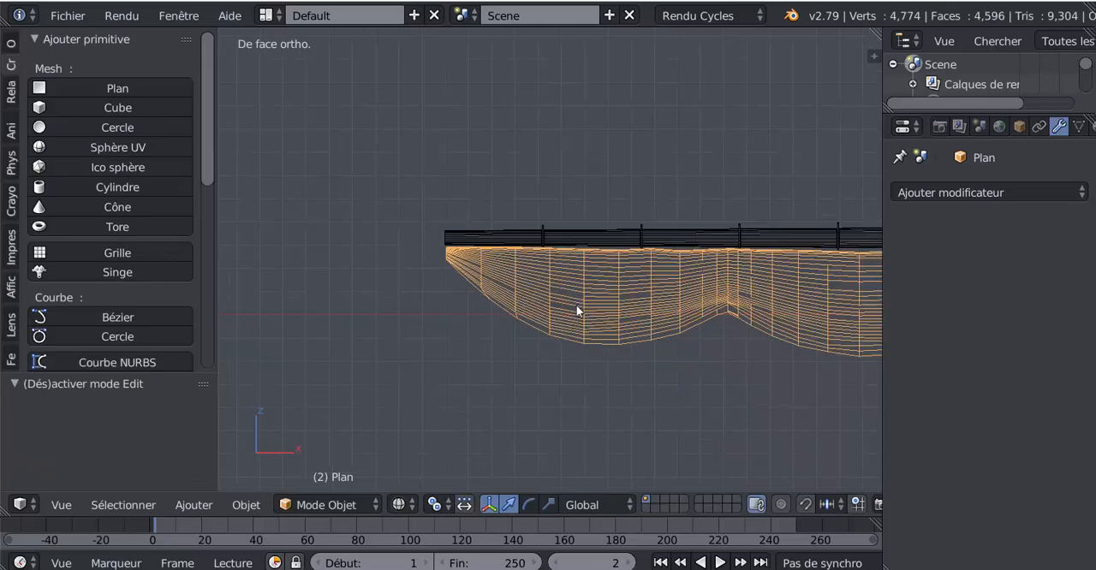
Circle-select the scallop at the sail's positive X end, raise it slightly along Z, and check it in solid shading
{"action": "middle_click_drag", "start_coordinate": [576, 305], "coordinate": [510, 306]}
{"action": "scroll", "coordinate": [510, 305], "scroll_direction": "down", "scroll_amount": 4}
{"action": "middle_click_drag", "start_coordinate": [744, 324], "coordinate": [472, 330], "text": "shift"}
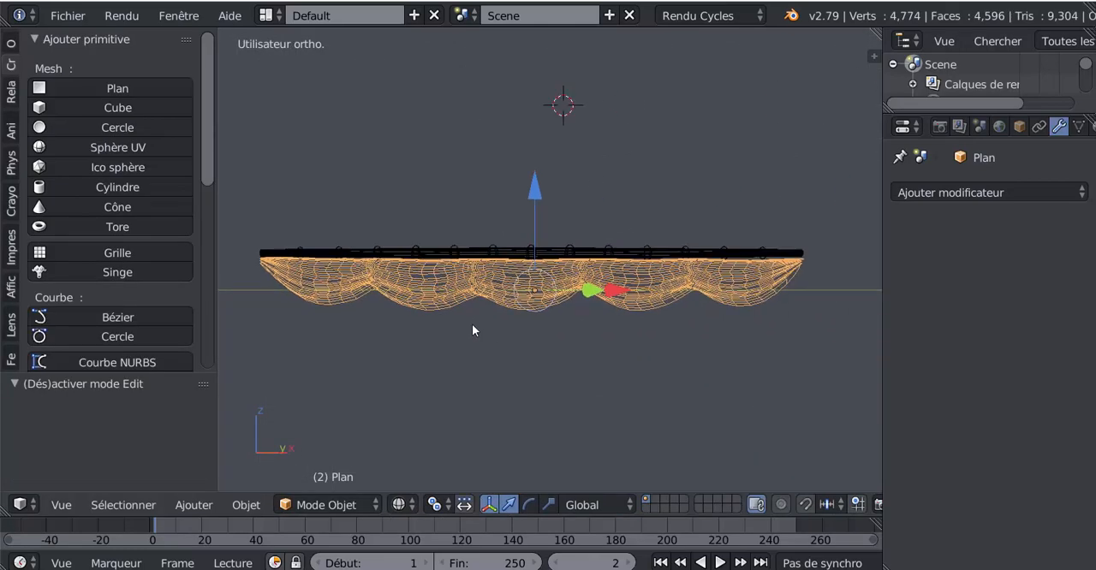
{"action": "mouse_move", "coordinate": [652, 325]}
{"action": "middle_mouse_down"}
{"action": "mouse_move", "coordinate": [703, 325]}
{"action": "mouse_move", "coordinate": [650, 309]}
{"action": "middle_mouse_up"}
{"action": "key", "text": "Tab"}
{"action": "mouse_move", "coordinate": [650, 309]}
{"action": "middle_mouse_down"}
{"action": "mouse_move", "coordinate": [773, 323]}
{"action": "mouse_move", "coordinate": [631, 318]}
{"action": "middle_mouse_up"}
{"action": "key", "text": "a"}
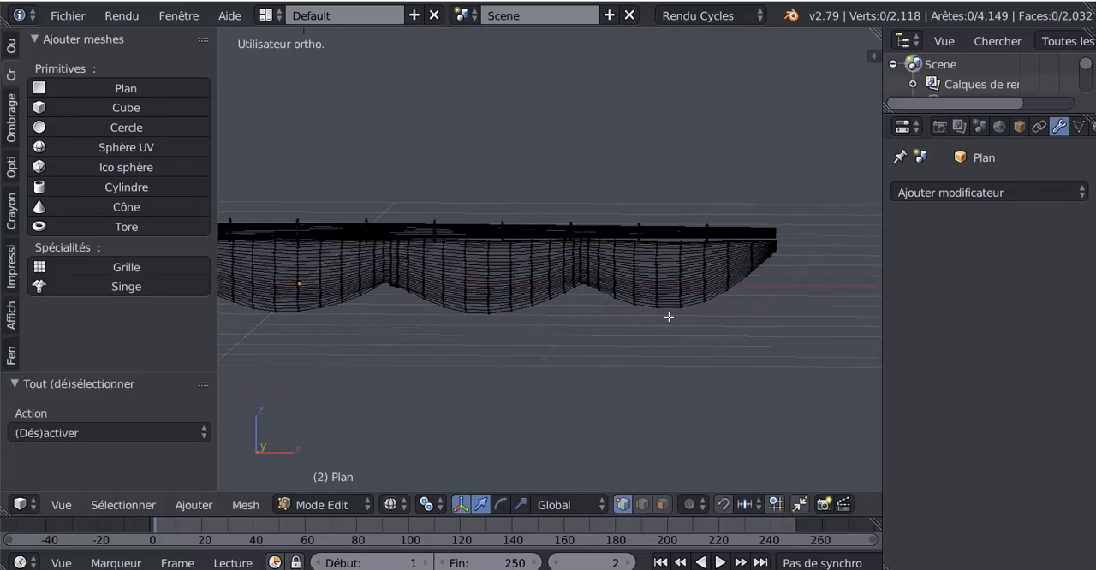
{"action": "key", "text": "c"}
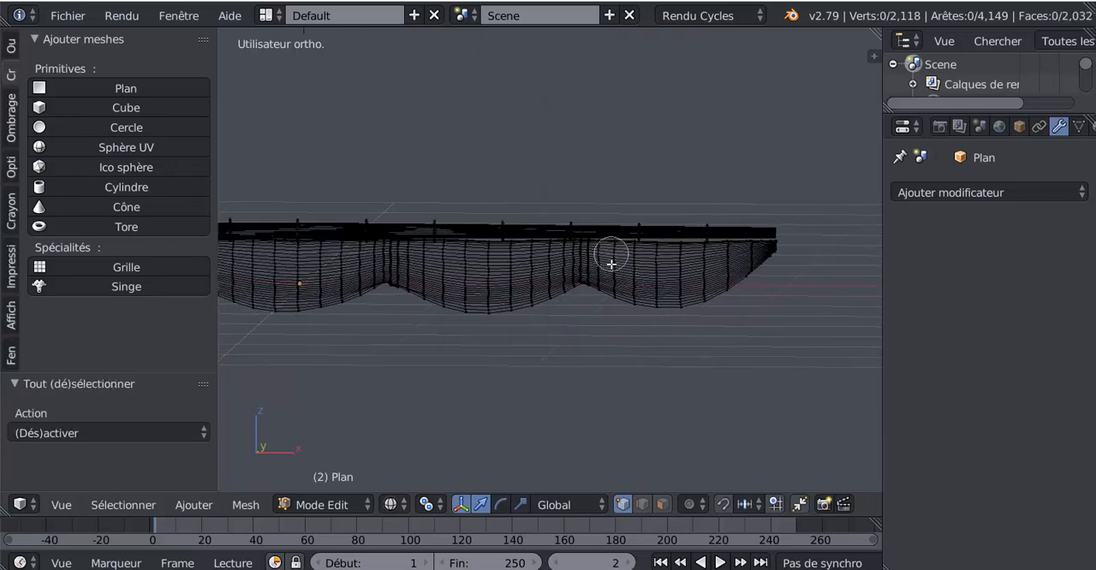
{"action": "mouse_move", "coordinate": [611, 254]}
{"action": "left_mouse_down"}
{"action": "mouse_move", "coordinate": [618, 303]}
{"action": "mouse_move", "coordinate": [663, 257]}
{"action": "mouse_move", "coordinate": [783, 252]}
{"action": "mouse_move", "coordinate": [665, 305]}
{"action": "mouse_move", "coordinate": [710, 311]}
{"action": "mouse_move", "coordinate": [768, 265]}
{"action": "left_mouse_up"}
{"action": "scroll", "coordinate": [744, 243], "scroll_direction": "up", "scroll_amount": 2}
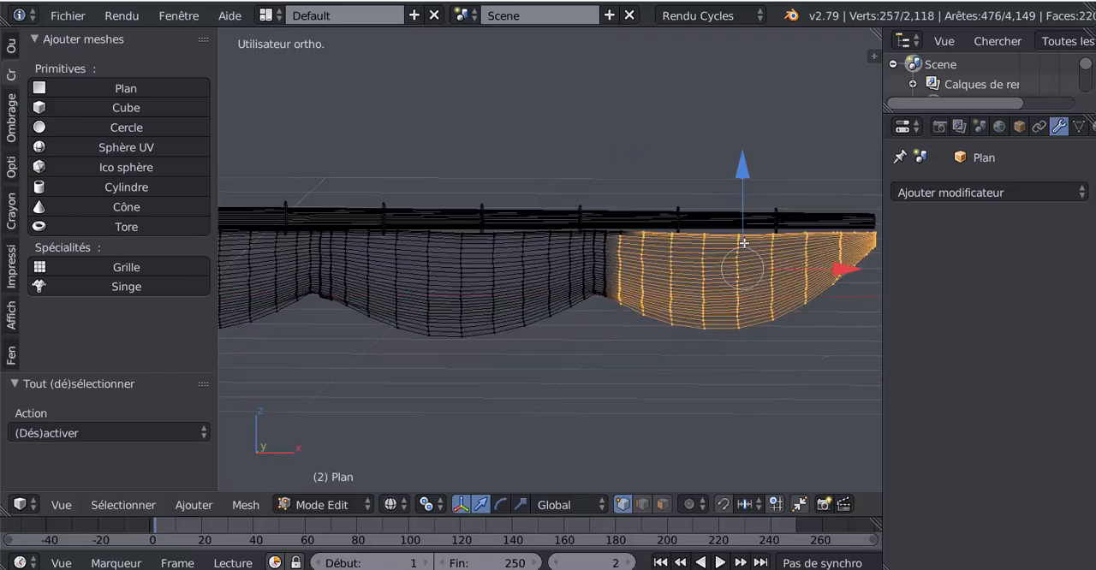
{"action": "left_click_drag", "start_coordinate": [742, 176], "coordinate": [743, 175]}
{"action": "key", "text": "Tab"}
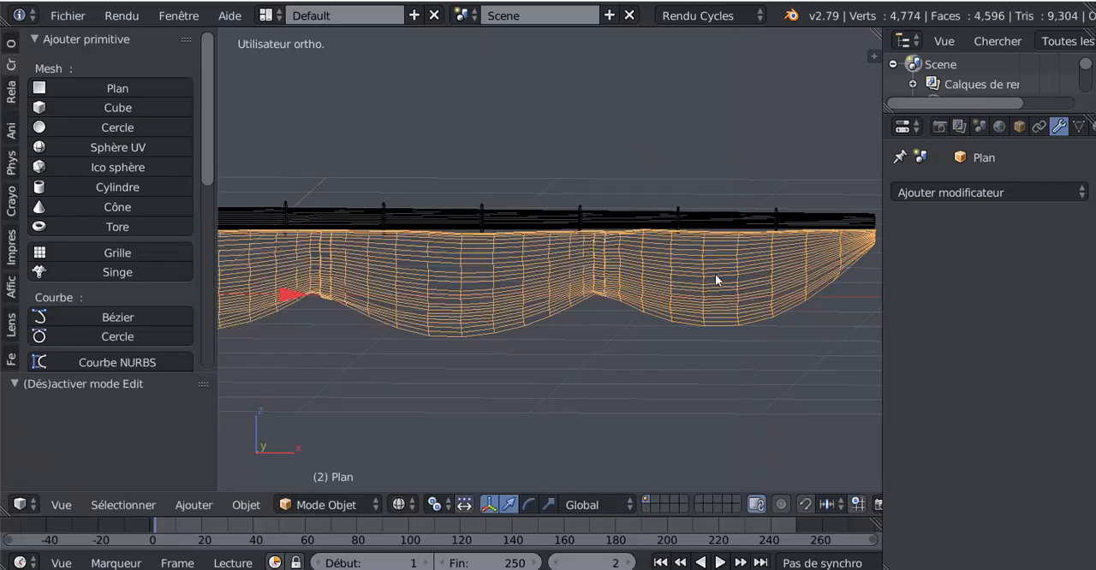
{"action": "key", "text": "z"}
{"action": "mouse_move", "coordinate": [714, 274]}
{"action": "middle_mouse_down"}
{"action": "mouse_move", "coordinate": [593, 289]}
{"action": "mouse_move", "coordinate": [599, 274]}
{"action": "mouse_move", "coordinate": [728, 302]}
{"action": "mouse_move", "coordinate": [692, 333]}
{"action": "mouse_move", "coordinate": [616, 333]}
{"action": "mouse_move", "coordinate": [772, 282]}
{"action": "mouse_move", "coordinate": [648, 283]}
{"action": "mouse_move", "coordinate": [771, 289]}
{"action": "mouse_move", "coordinate": [705, 295]}
{"action": "middle_mouse_up"}
{"action": "scroll", "coordinate": [776, 287], "scroll_direction": "down", "scroll_amount": 4}
Try scaling the whole sail mesh along Z by 0.952, and undo it
{"action": "key", "text": "Tab"}
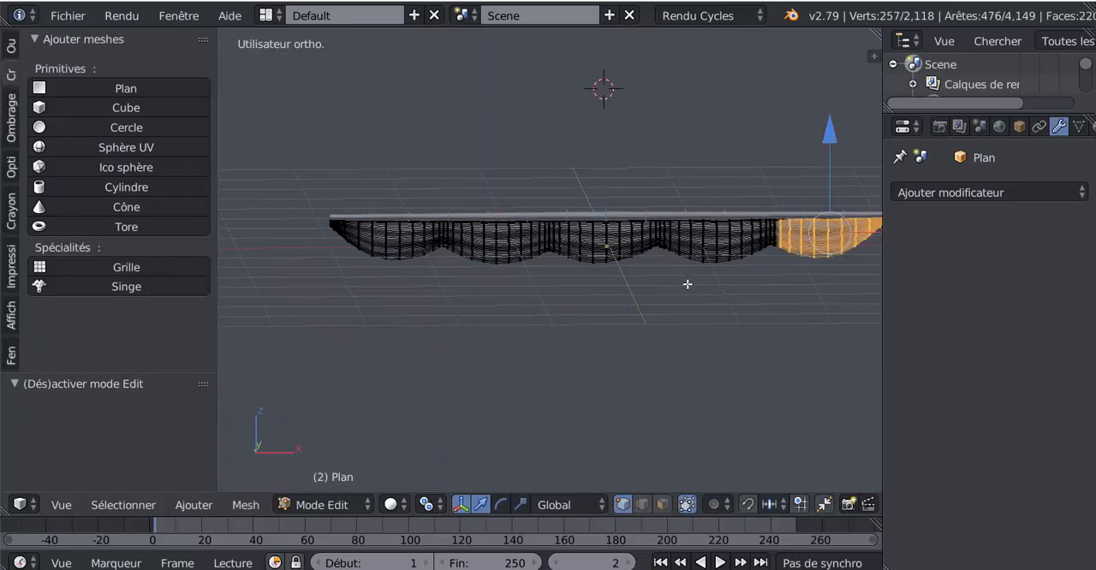
{"action": "key", "text": "a"}
{"action": "key", "text": "a"}
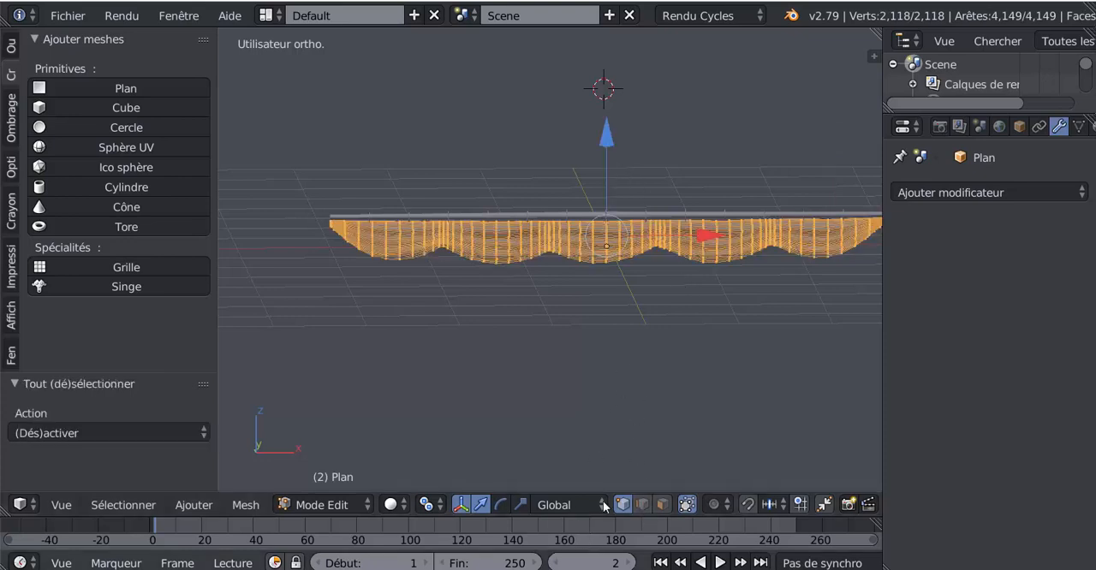
{"action": "left_click", "coordinate": [519, 504]}
{"action": "middle_click_drag", "start_coordinate": [591, 418], "coordinate": [600, 367]}
{"action": "left_click_drag", "start_coordinate": [629, 125], "coordinate": [643, 138]}
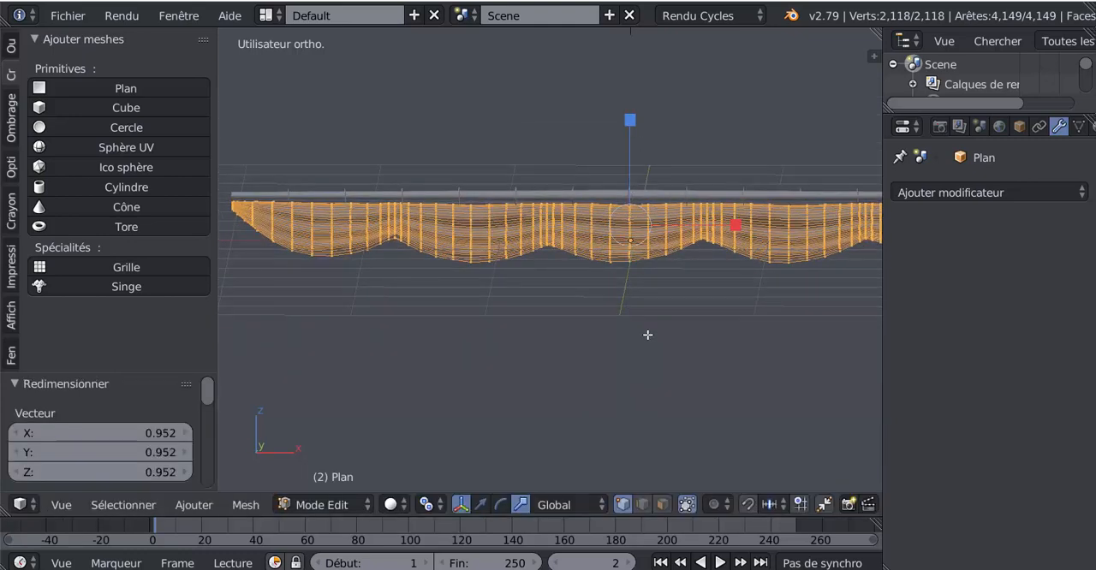
{"action": "key", "text": "ctrl+z"}
{"action": "scroll", "coordinate": [647, 334], "scroll_direction": "up", "scroll_amount": 1}
{"action": "scroll", "coordinate": [647, 335], "scroll_direction": "up", "scroll_amount": 3}
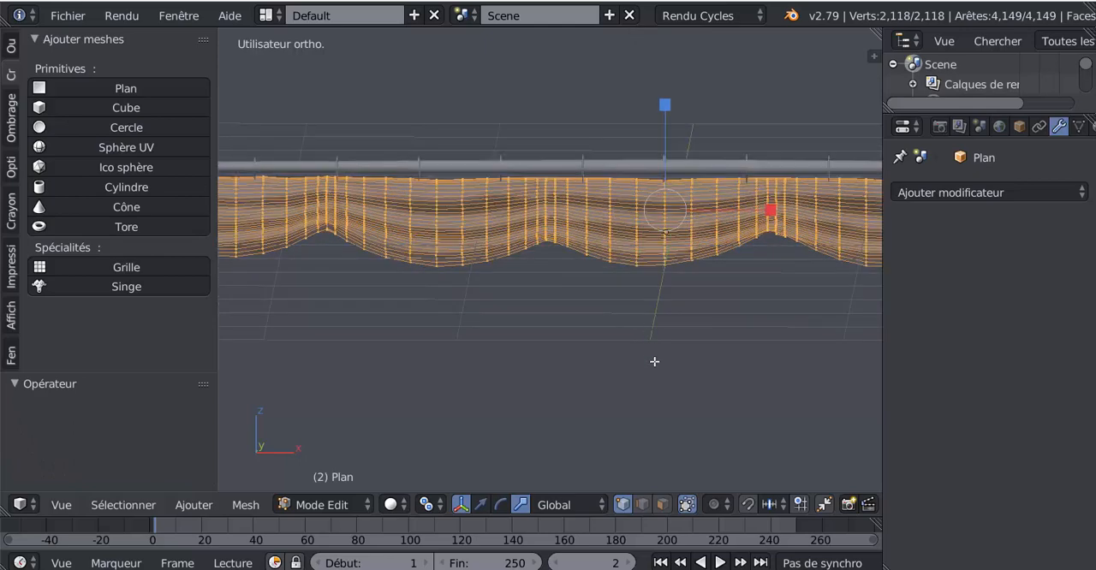
Set the pivot to the 3D cursor and snap the cursor to the middle vertex near the sail's upper edge
{"action": "right_click", "coordinate": [745, 220]}
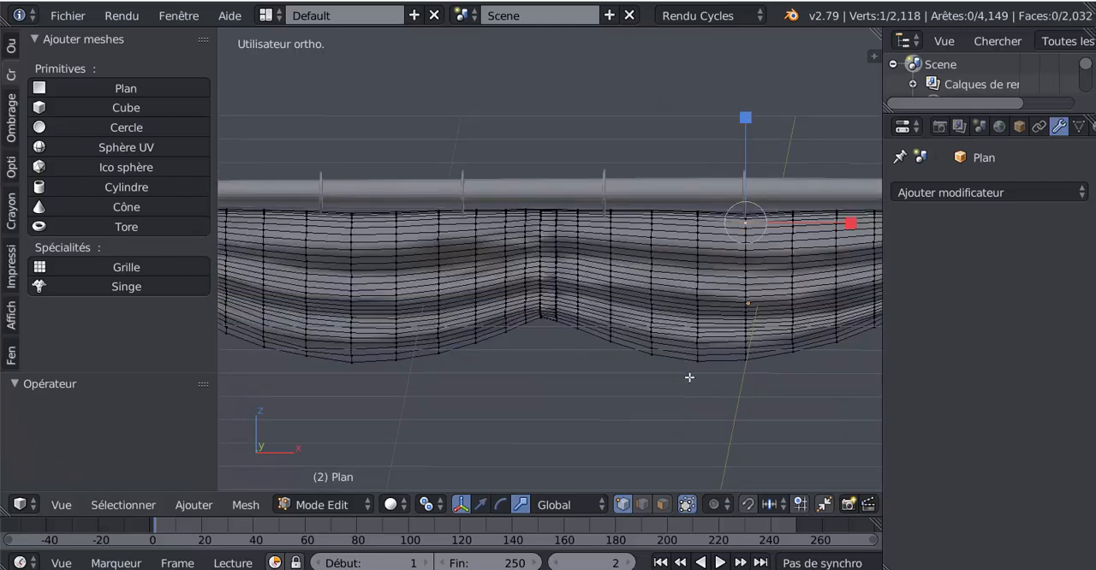
{"action": "scroll", "coordinate": [689, 377], "scroll_direction": "down", "scroll_amount": 4}
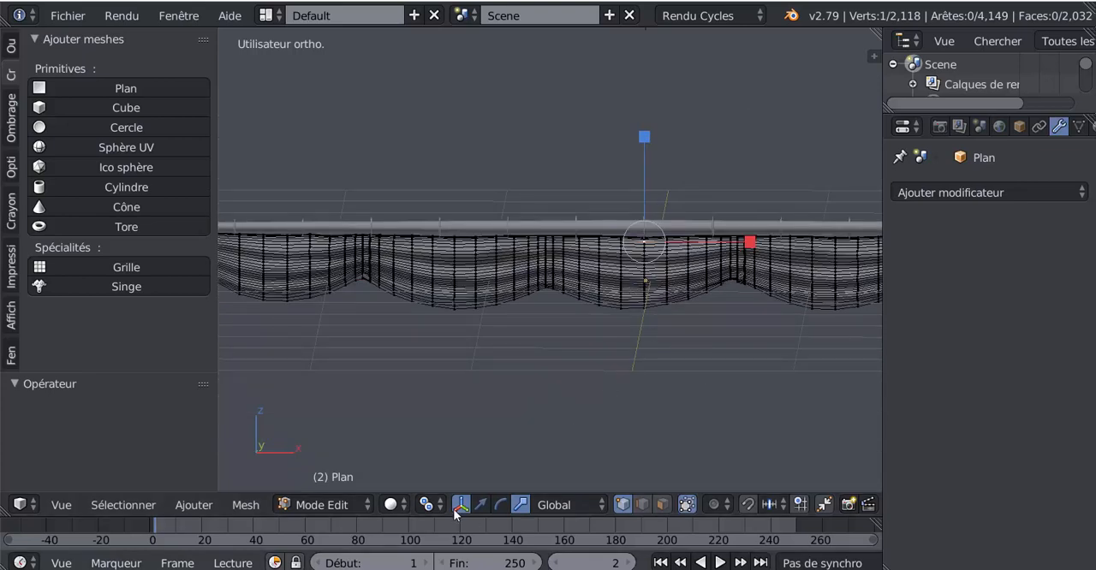
{"action": "left_click", "coordinate": [428, 505]}
{"action": "left_click", "coordinate": [456, 460]}
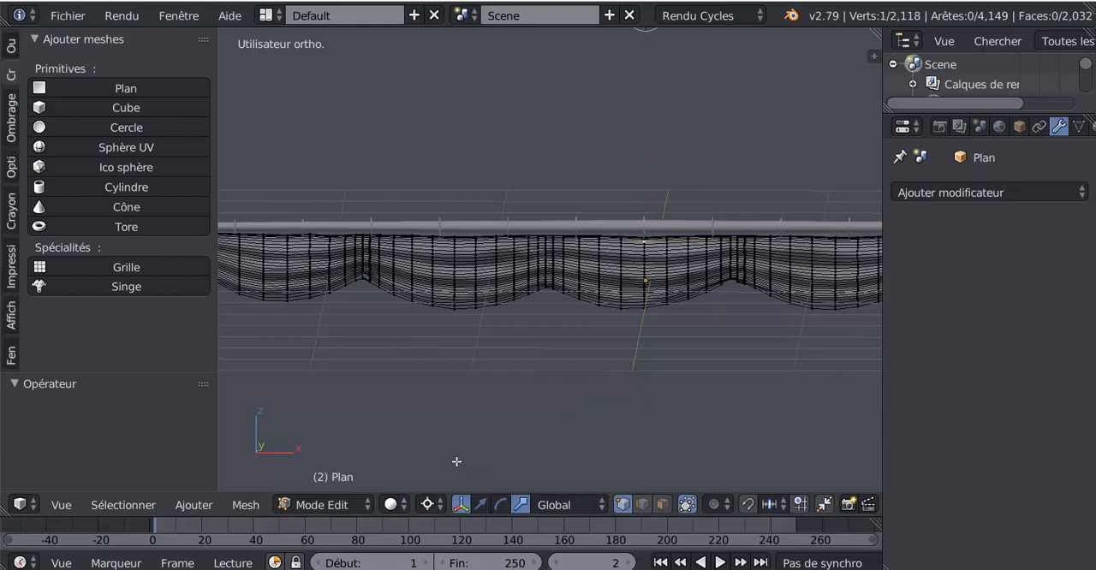
{"action": "key", "text": "shift+s"}
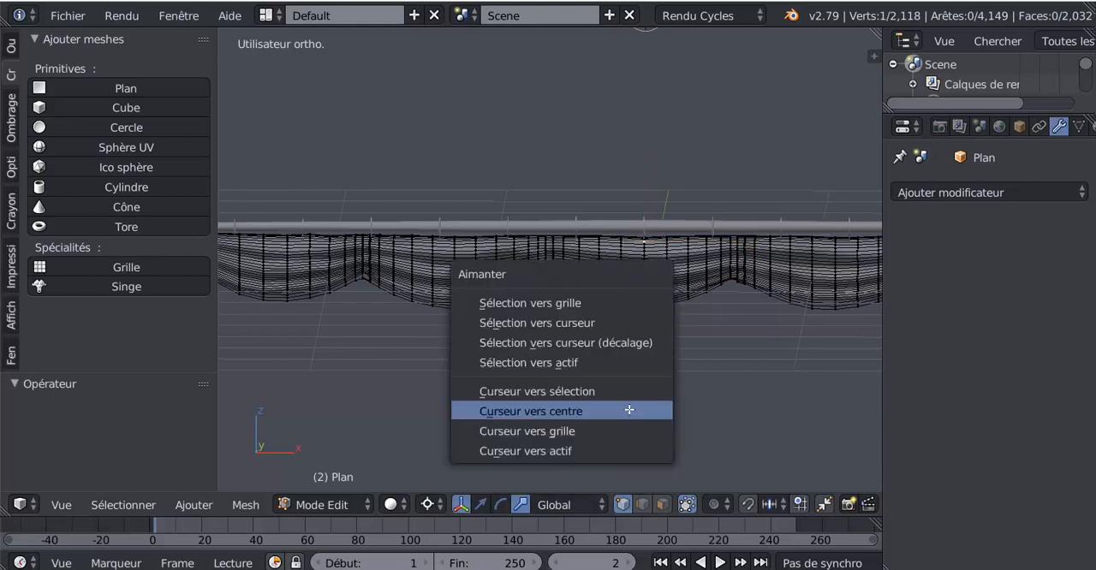
{"action": "left_click", "coordinate": [602, 394]}
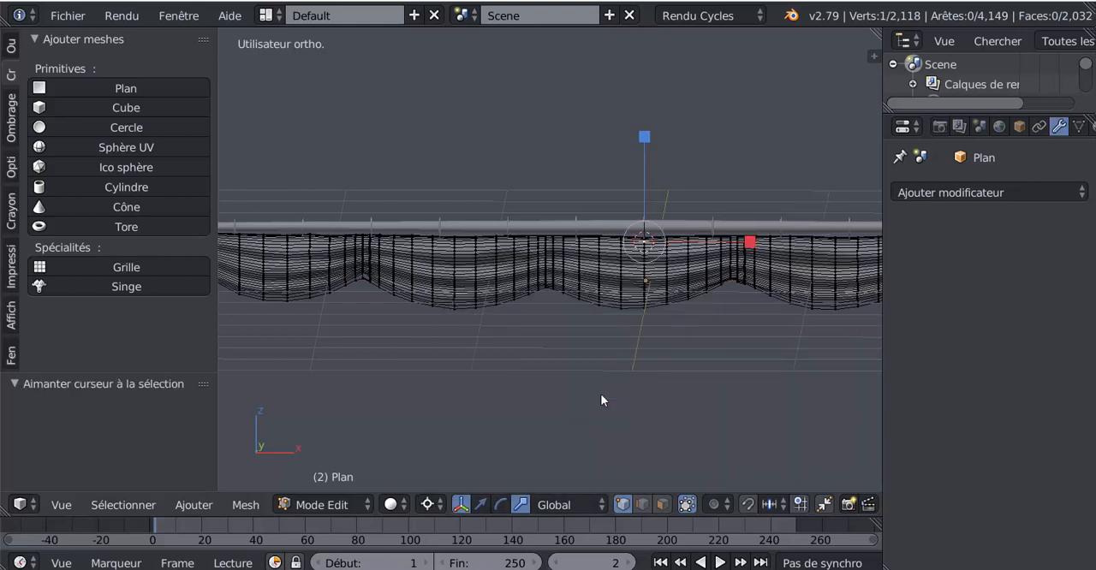
Select the whole sail mesh, stretch it along Z from the 3D cursor, and check the result in Object Mode
{"action": "key", "text": "a"}
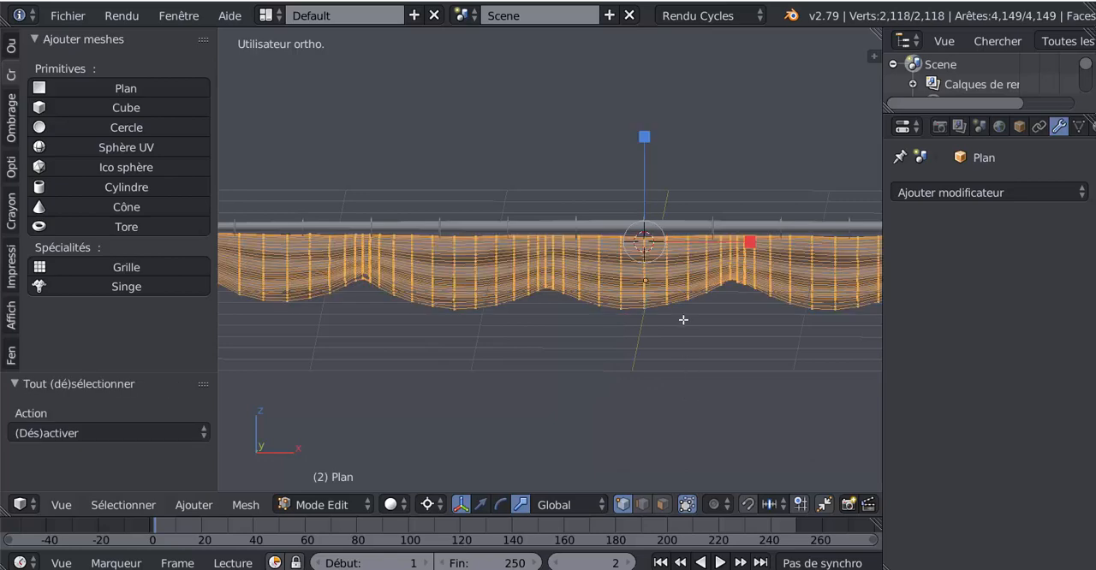
{"action": "left_click_drag", "start_coordinate": [644, 146], "coordinate": [660, 103]}
{"action": "key", "text": "Tab"}
{"action": "key", "text": "Tab"}
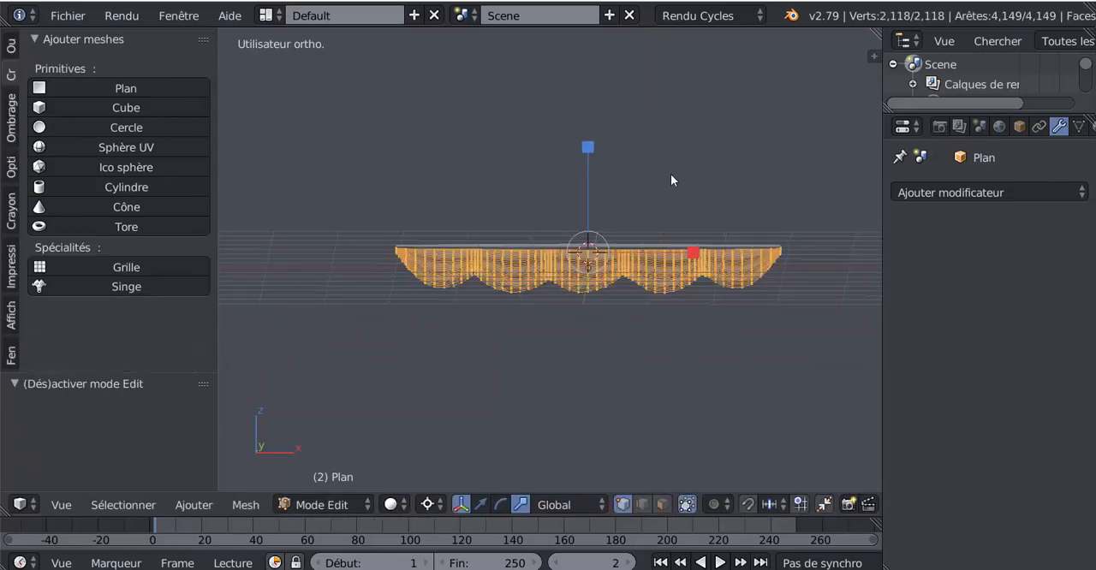
{"action": "key", "text": "Tab"}
{"action": "middle_click_drag", "start_coordinate": [629, 318], "coordinate": [585, 337]}
{"action": "scroll", "coordinate": [585, 337], "scroll_direction": "up", "scroll_amount": 2}
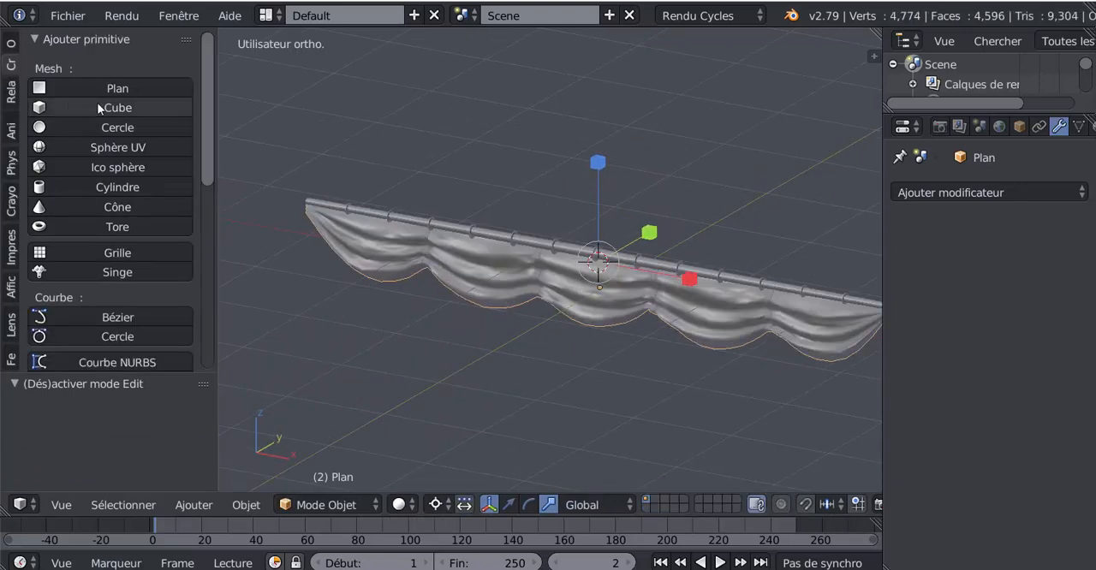
Set the sail's origin to the 3D cursor, and scale the sail along Z by 0.609
{"action": "left_click", "coordinate": [11, 45]}
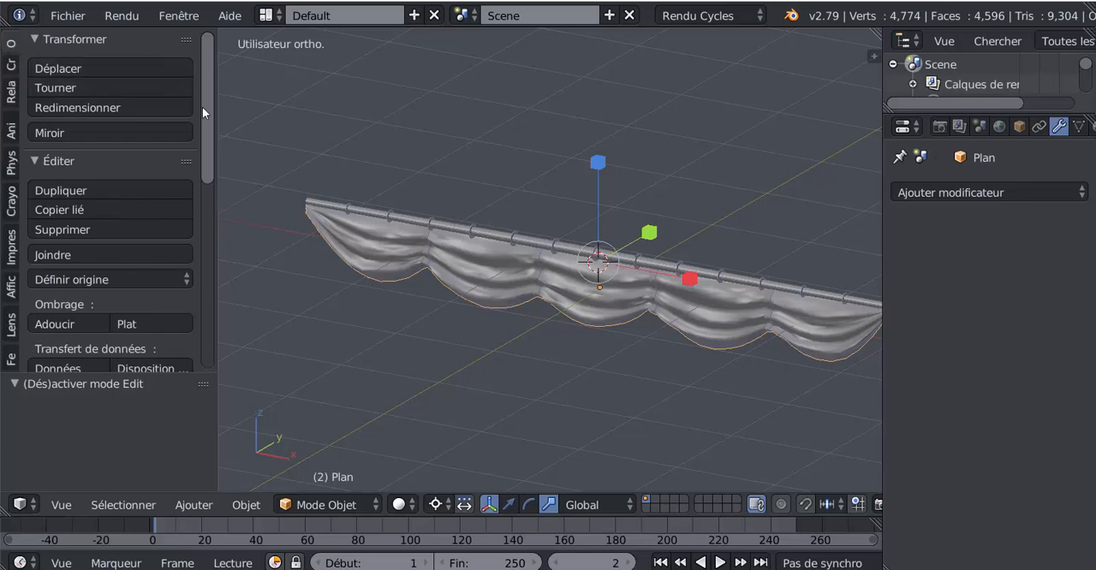
{"action": "scroll", "coordinate": [149, 203], "scroll_direction": "down", "scroll_amount": 4}
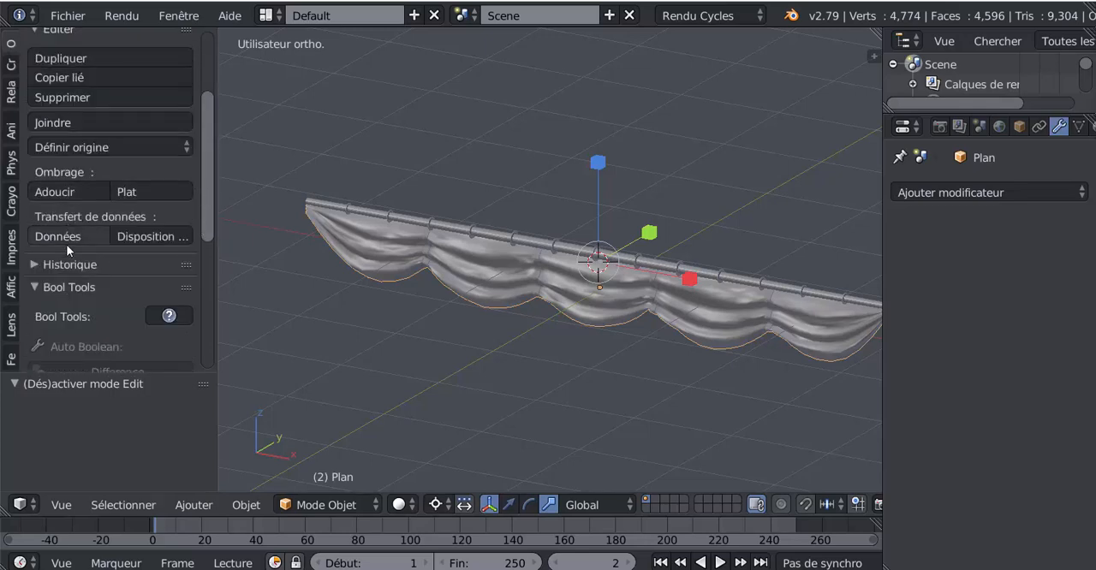
{"action": "left_click", "coordinate": [66, 147]}
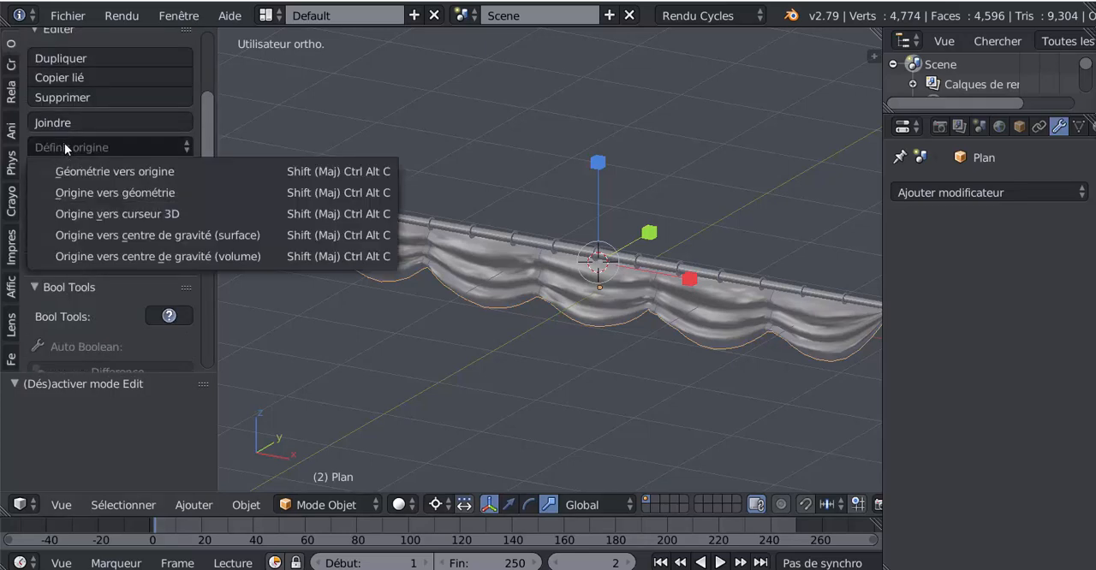
{"action": "left_click", "coordinate": [108, 215]}
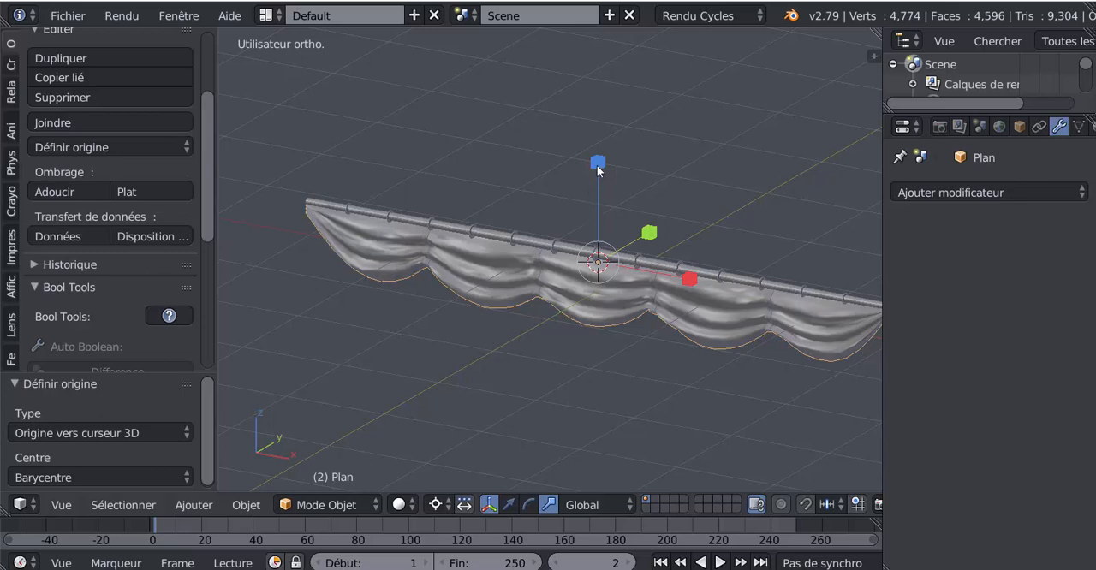
{"action": "left_click_drag", "start_coordinate": [596, 165], "coordinate": [599, 204]}
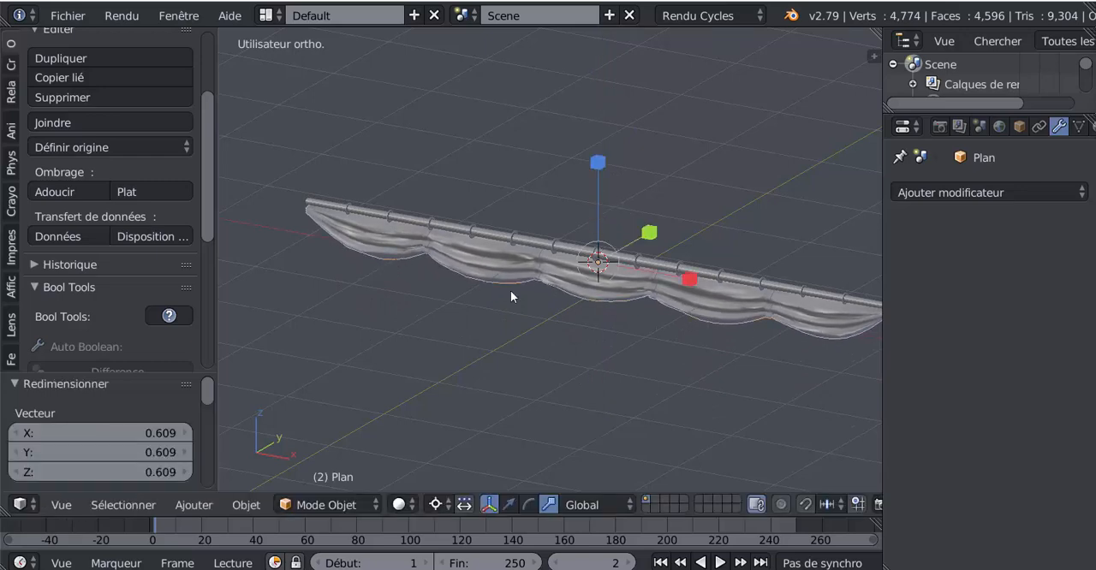
Examine the flattened sail beneath the yard from several angles in Object Mode and Edit Mode
{"action": "mouse_move", "coordinate": [510, 296]}
{"action": "middle_mouse_down"}
{"action": "mouse_move", "coordinate": [562, 318]}
{"action": "mouse_move", "coordinate": [509, 300]}
{"action": "mouse_move", "coordinate": [636, 301]}
{"action": "mouse_move", "coordinate": [514, 297]}
{"action": "middle_mouse_up"}
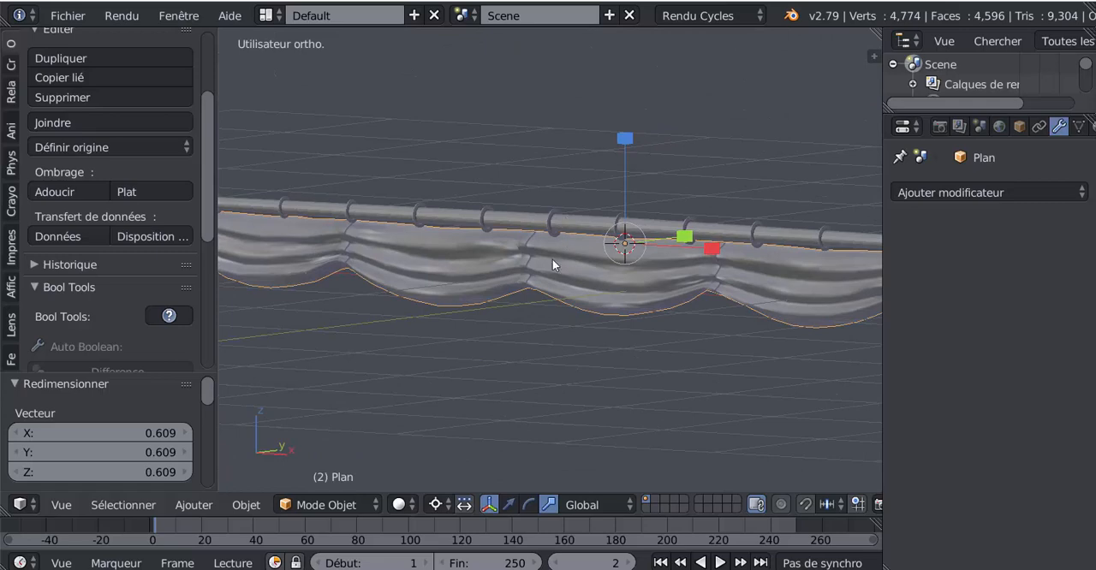
{"action": "middle_click_drag", "start_coordinate": [570, 229], "coordinate": [623, 262]}
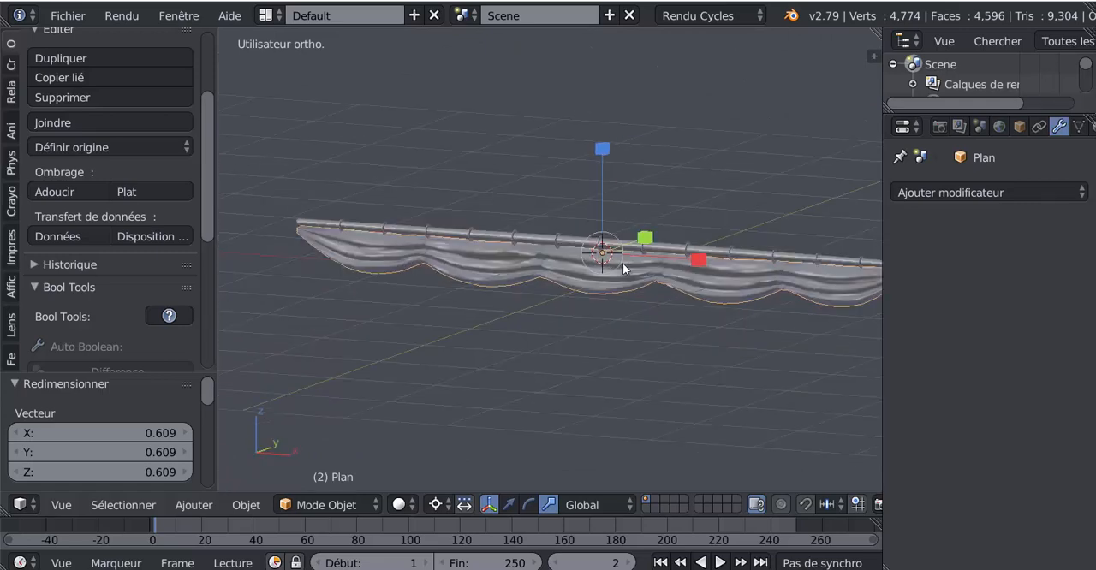
{"action": "key", "text": "Tab"}
{"action": "key", "text": "Tab"}
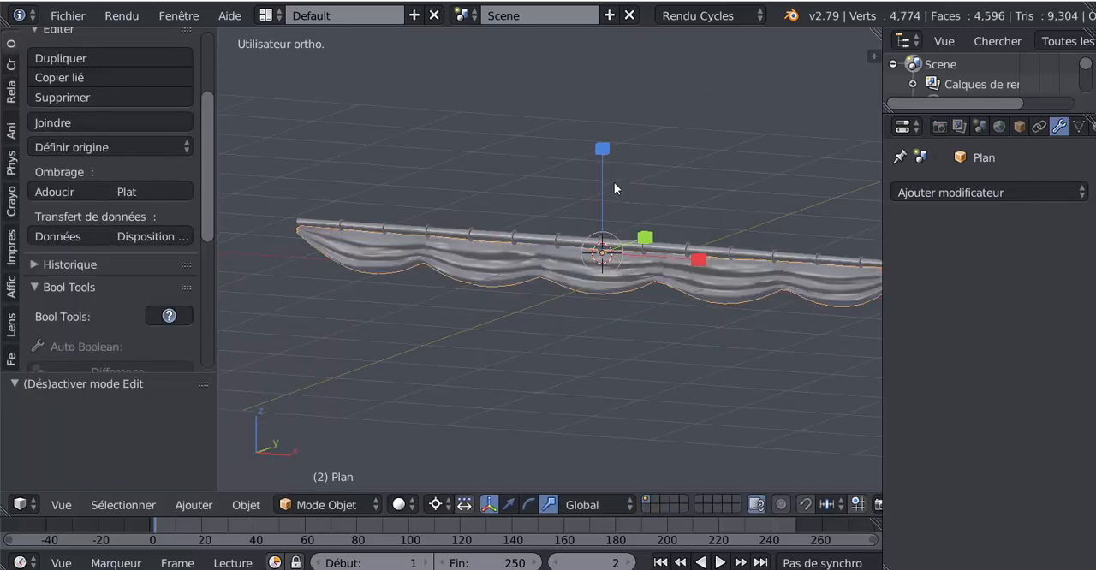
{"action": "key", "text": "Tab"}
{"action": "key", "text": "Tab"}
{"action": "middle_click_drag", "start_coordinate": [672, 305], "coordinate": [559, 316]}
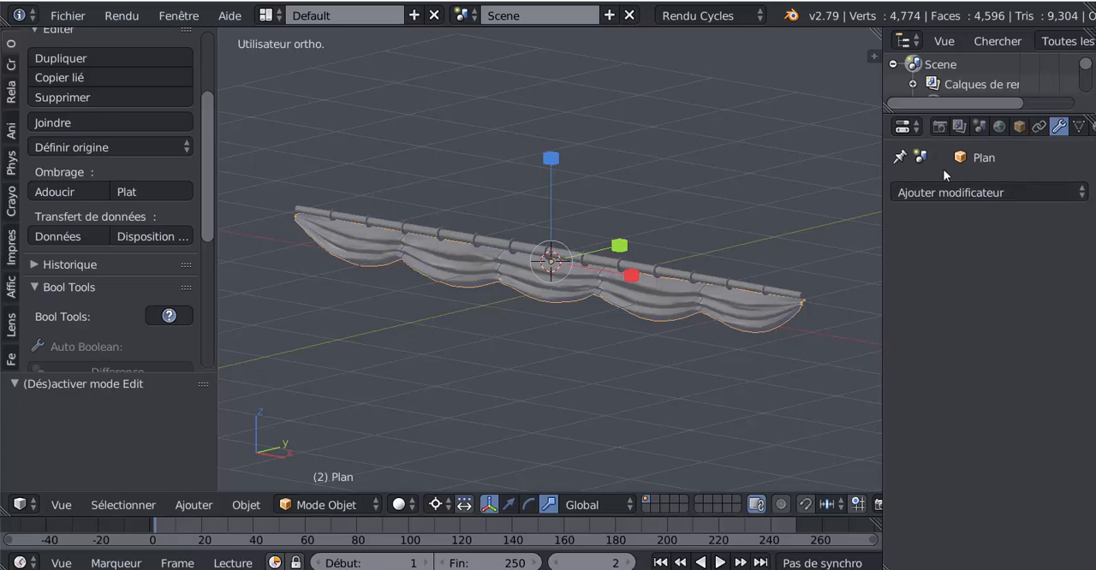
Widen the properties area and add a base shape key plus one further shape key to the sail mesh
{"action": "left_click_drag", "start_coordinate": [869, 171], "coordinate": [767, 176]}
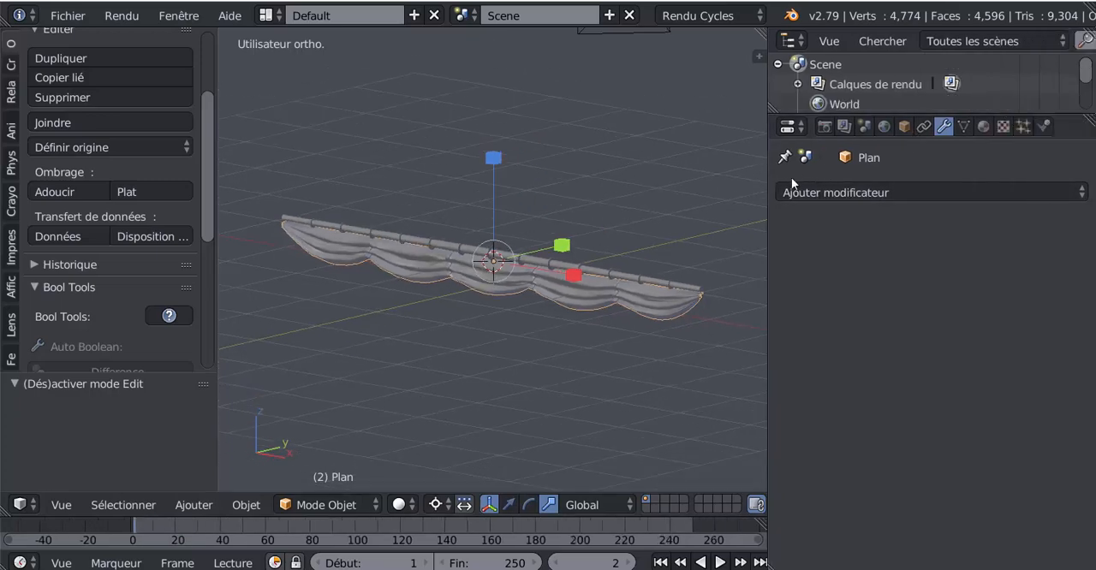
{"action": "left_click", "coordinate": [964, 127]}
{"action": "scroll", "coordinate": [902, 380], "scroll_direction": "down", "scroll_amount": 3}
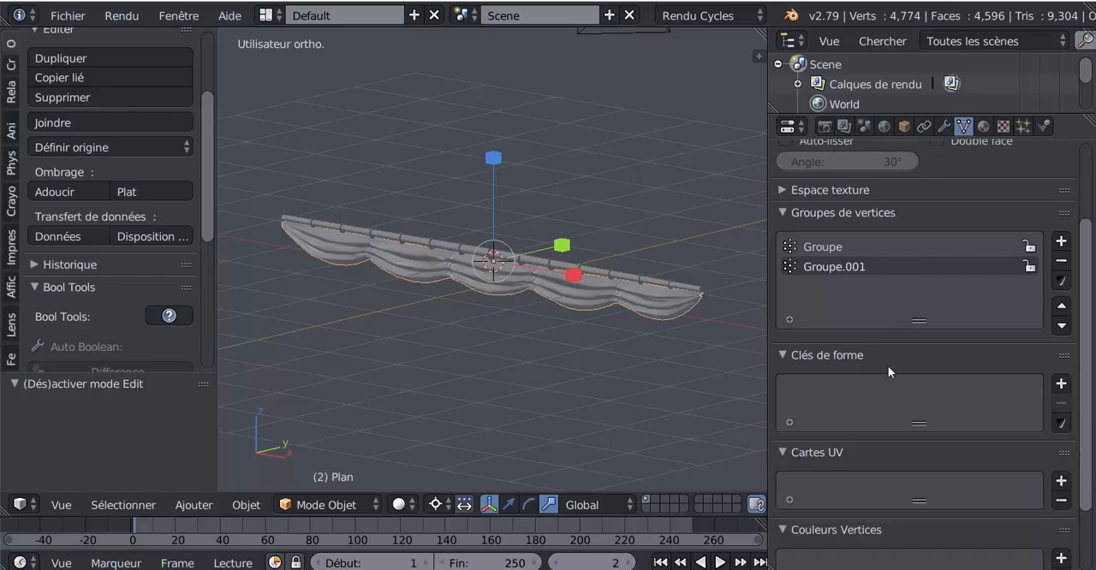
{"action": "key", "text": "Tab"}
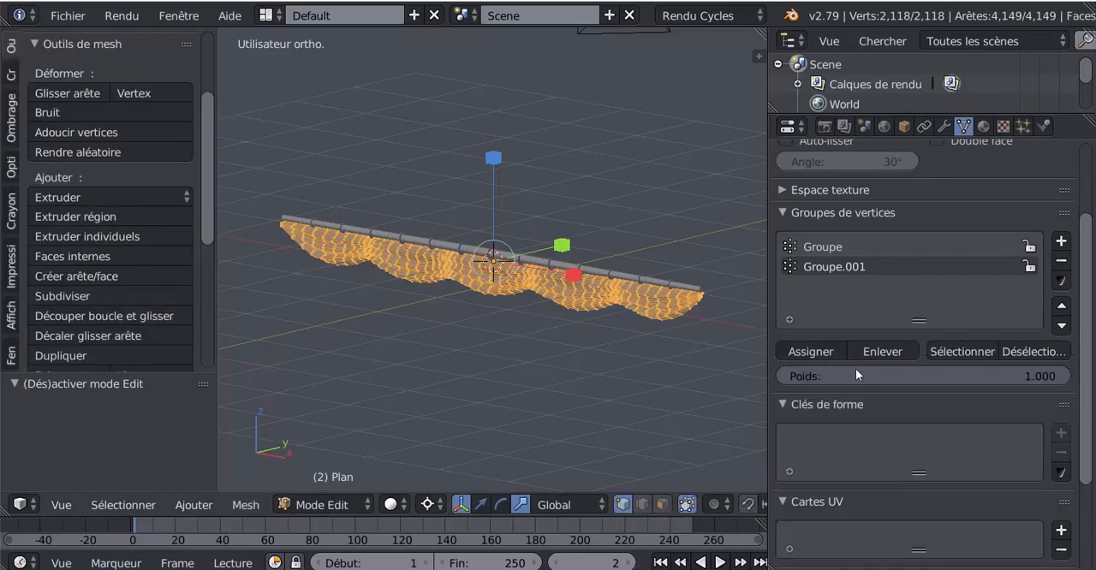
{"action": "scroll", "coordinate": [1081, 385], "scroll_direction": "down", "scroll_amount": 2}
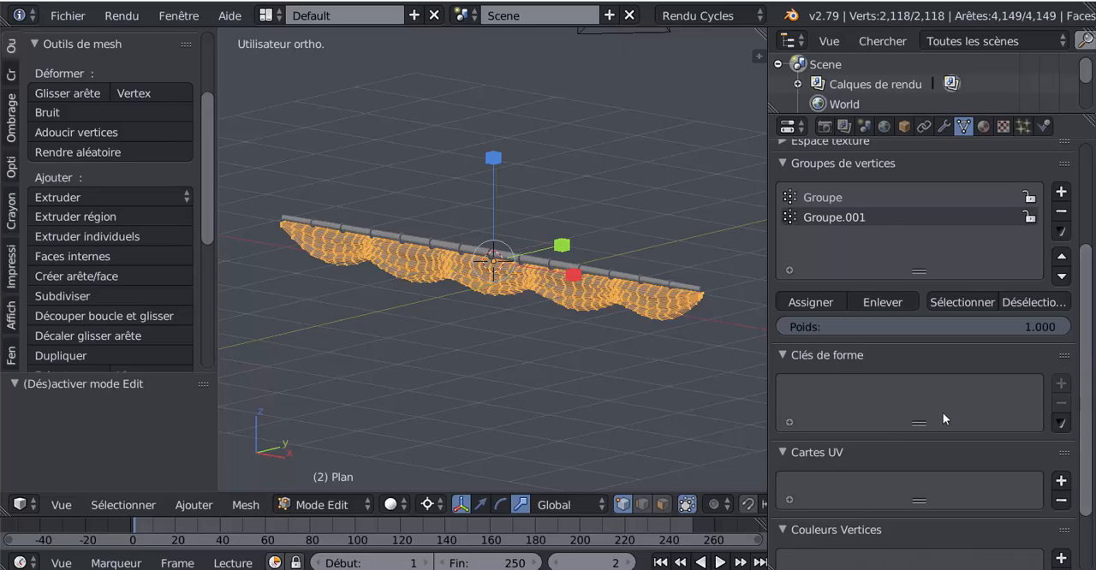
{"action": "key", "text": "Tab"}
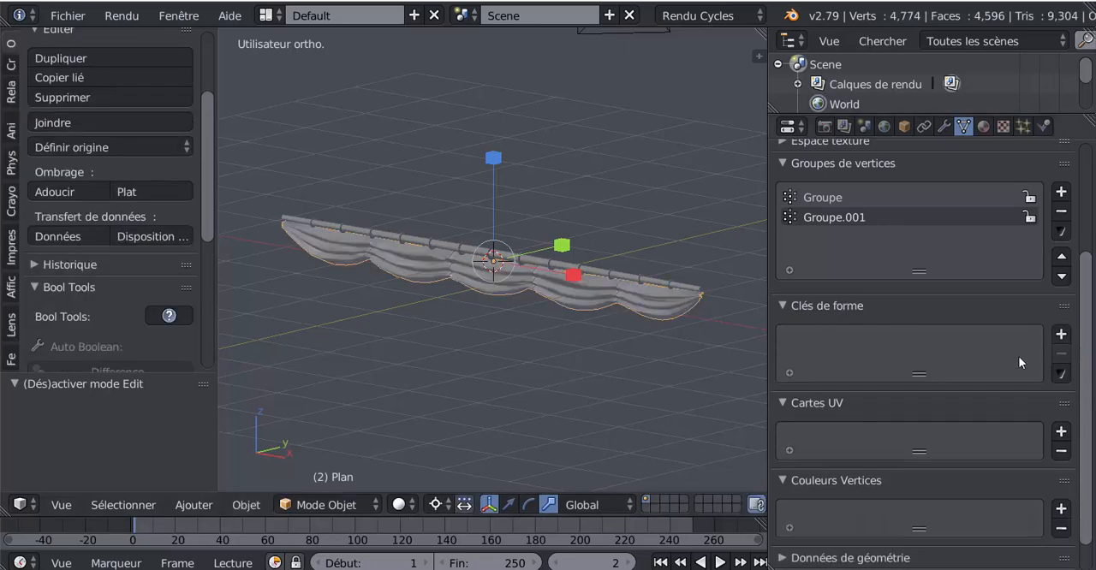
{"action": "left_click", "coordinate": [1061, 336]}
{"action": "left_click", "coordinate": [1060, 335]}
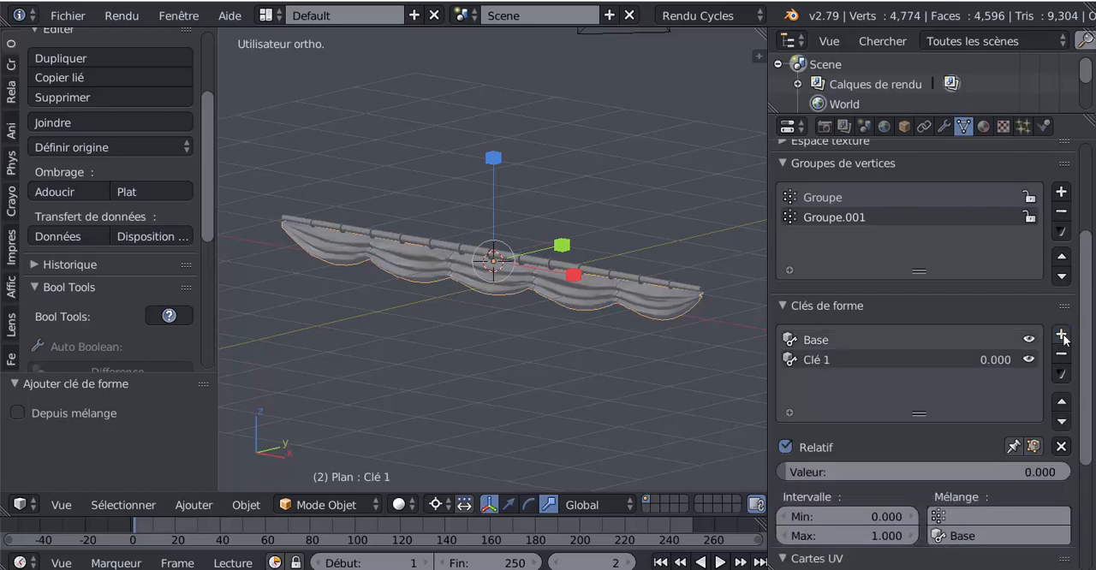
With the second shape key active, stretch the whole sail mesh along Z in Edit Mode and return to Object Mode
{"action": "key", "text": "Tab"}
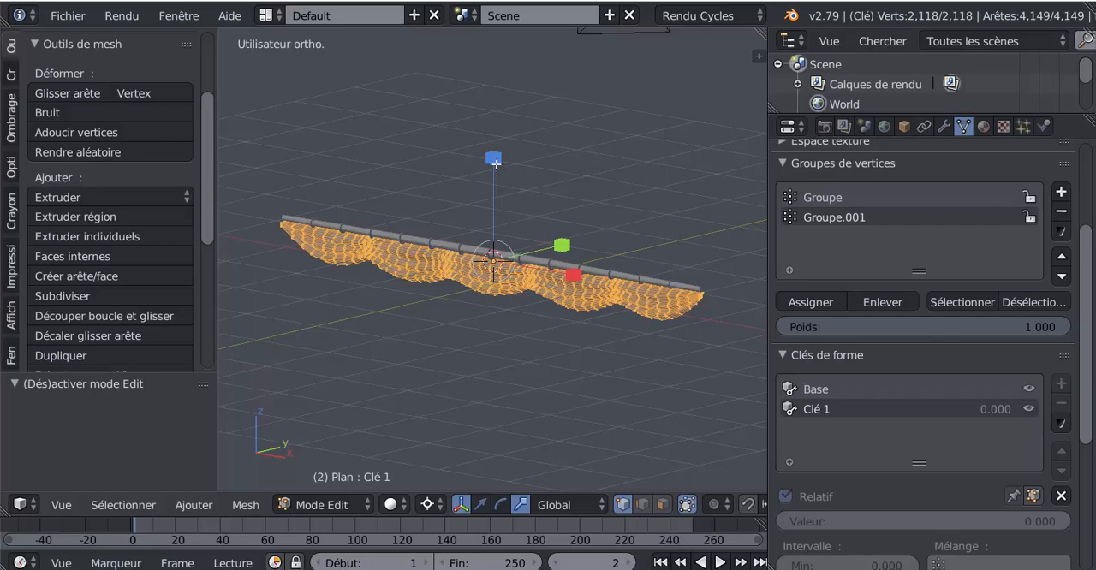
{"action": "left_click_drag", "start_coordinate": [495, 163], "coordinate": [499, 440]}
{"action": "key", "text": "Tab"}
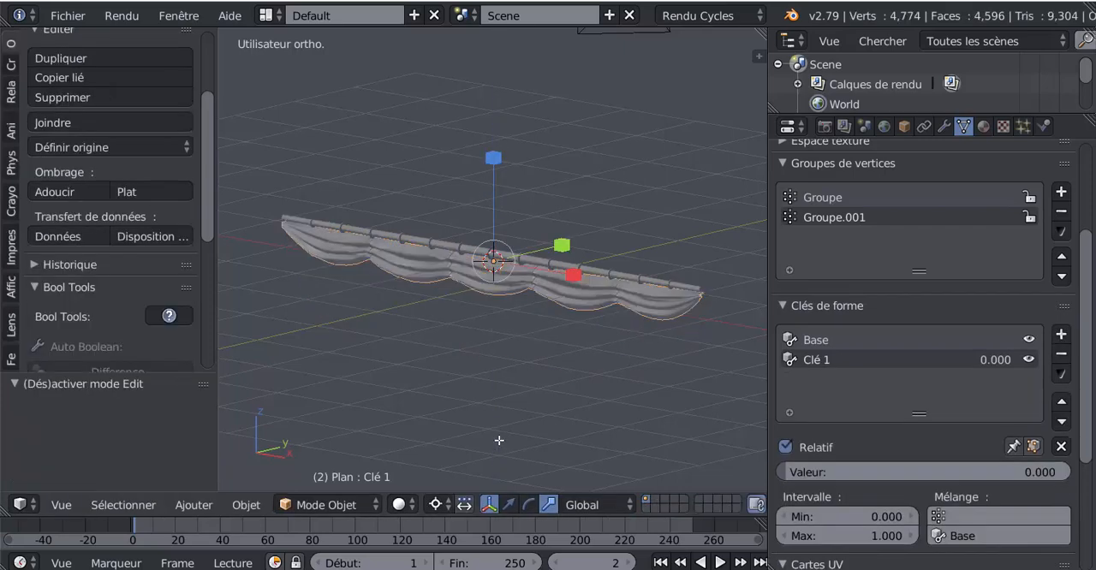
Test the Clé 1 shape key by setting its value to 0.007, and enlarge the 3D view
{"action": "scroll", "coordinate": [1049, 441], "scroll_direction": "down", "scroll_amount": 3}
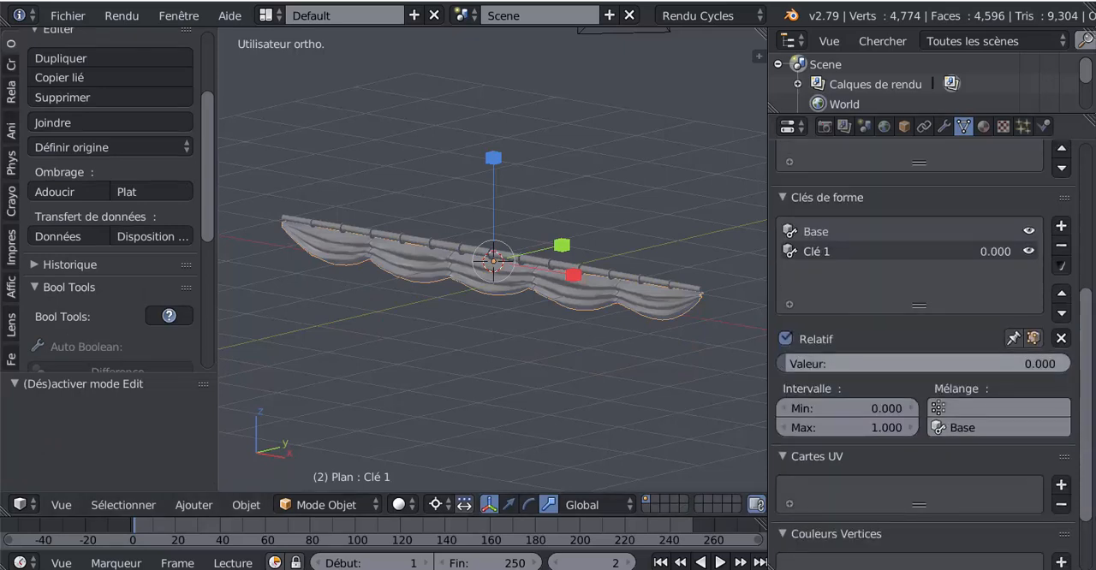
{"action": "left_click_drag", "start_coordinate": [783, 364], "coordinate": [976, 370]}
{"action": "scroll", "coordinate": [769, 386], "scroll_direction": "up", "scroll_amount": 2}
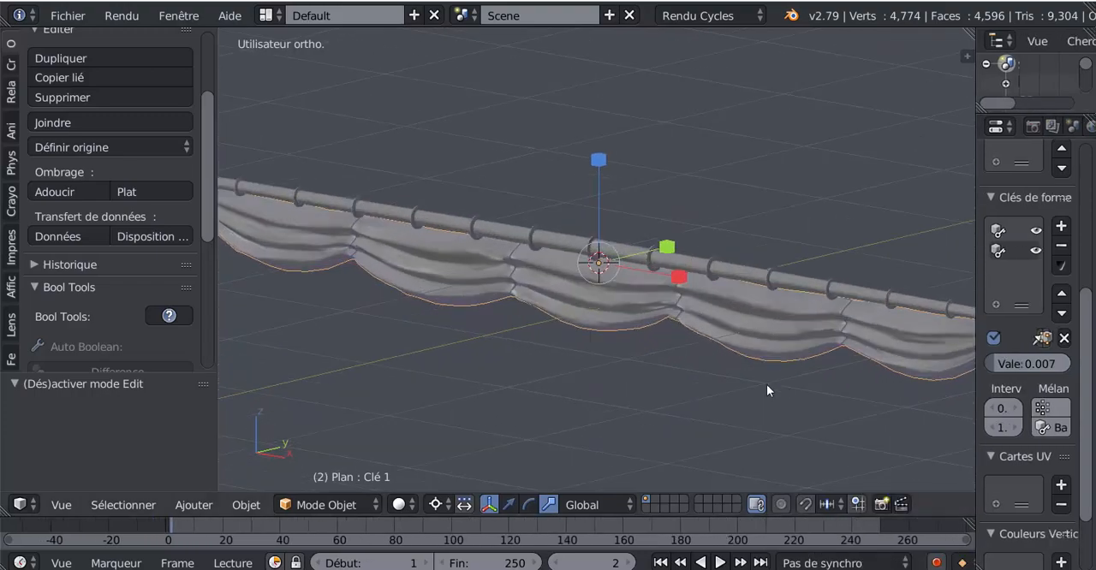
Enable ambient occlusion in the 3D view's shading with a strength of 1.700
{"action": "scroll", "coordinate": [766, 385], "scroll_direction": "down", "scroll_amount": 1}
{"action": "middle_click_drag", "start_coordinate": [765, 385], "coordinate": [616, 399]}
{"action": "key", "text": "n"}
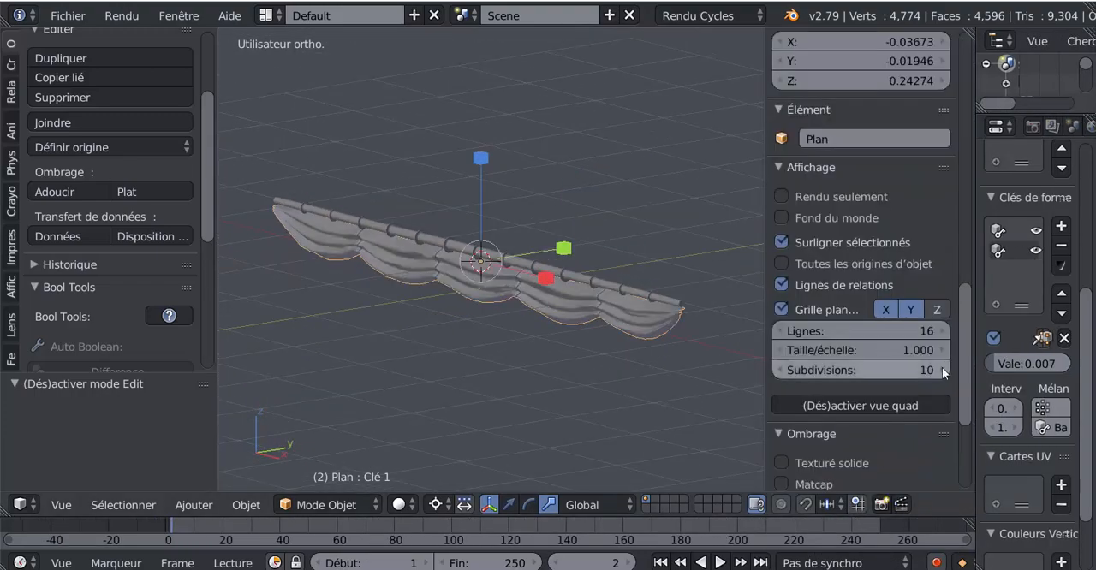
{"action": "left_click_drag", "start_coordinate": [963, 367], "coordinate": [965, 437]}
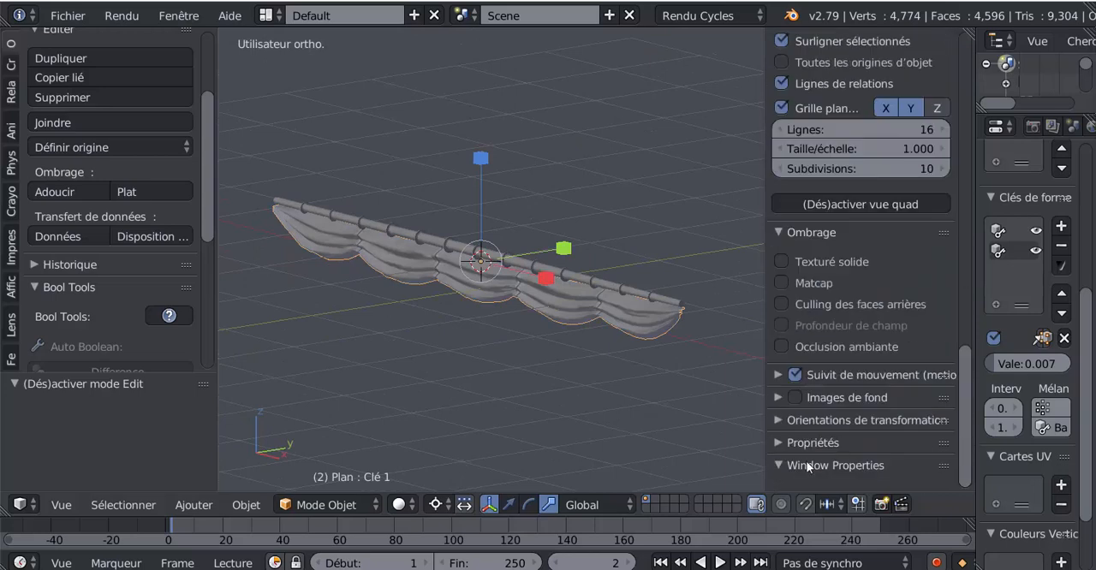
{"action": "scroll", "coordinate": [807, 465], "scroll_direction": "up", "scroll_amount": 4}
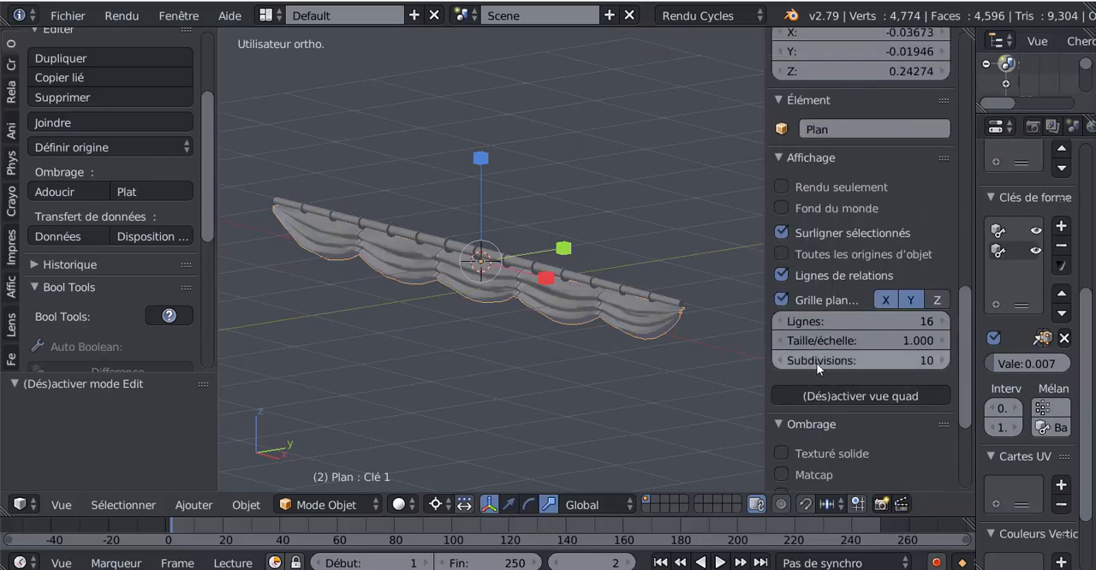
{"action": "scroll", "coordinate": [814, 375], "scroll_direction": "down", "scroll_amount": 3}
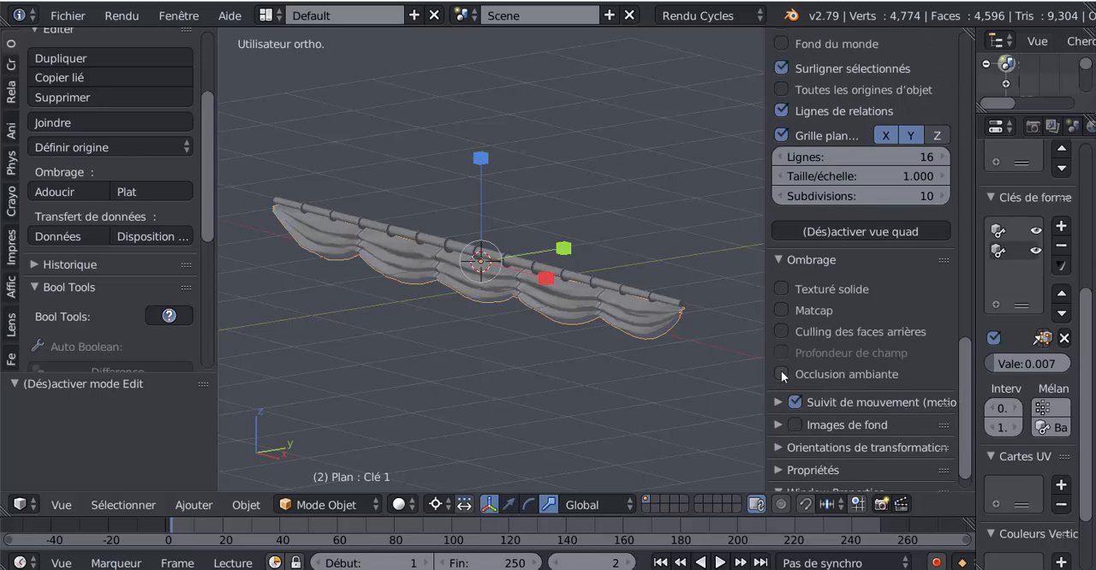
{"action": "left_click", "coordinate": [781, 374]}
{"action": "left_click_drag", "start_coordinate": [895, 394], "coordinate": [826, 395]}
Compare the stretched shape key mesh with the folded sail, using Edit Mode in solid and wireframe shading
{"action": "key", "text": "Tab"}
{"action": "key", "text": "Tab"}
{"action": "key", "text": "Tab"}
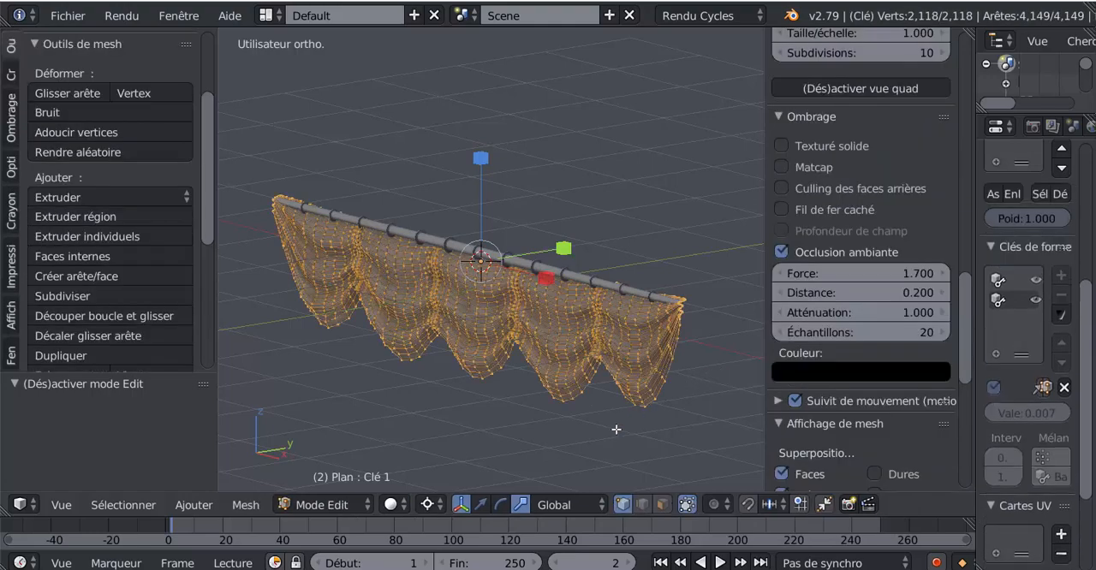
{"action": "middle_click_drag", "start_coordinate": [616, 429], "coordinate": [650, 432]}
{"action": "key", "text": "z"}
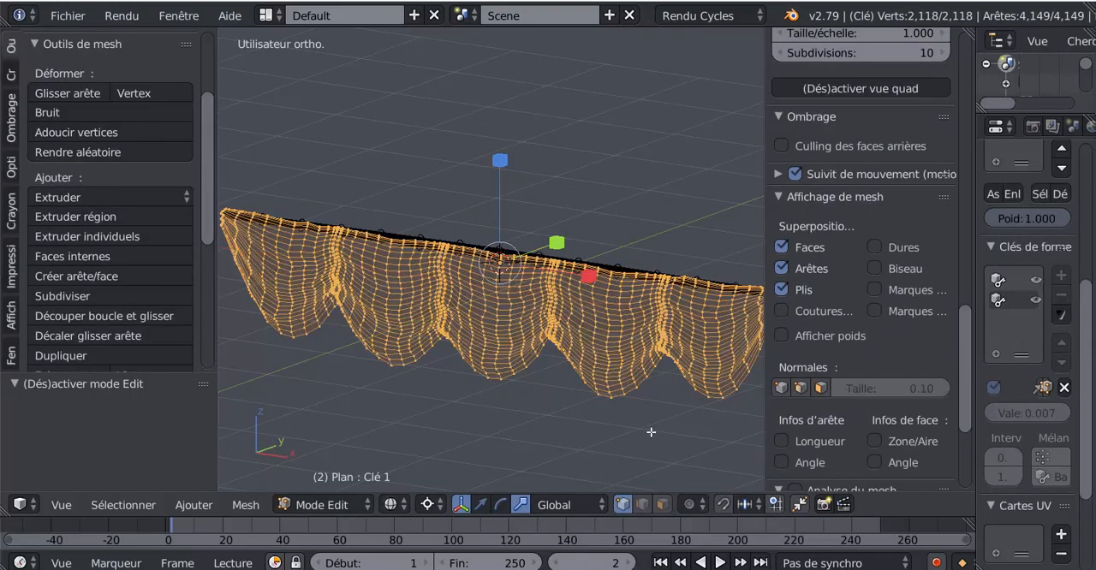
{"action": "key", "text": "z"}
{"action": "key", "text": "Tab"}
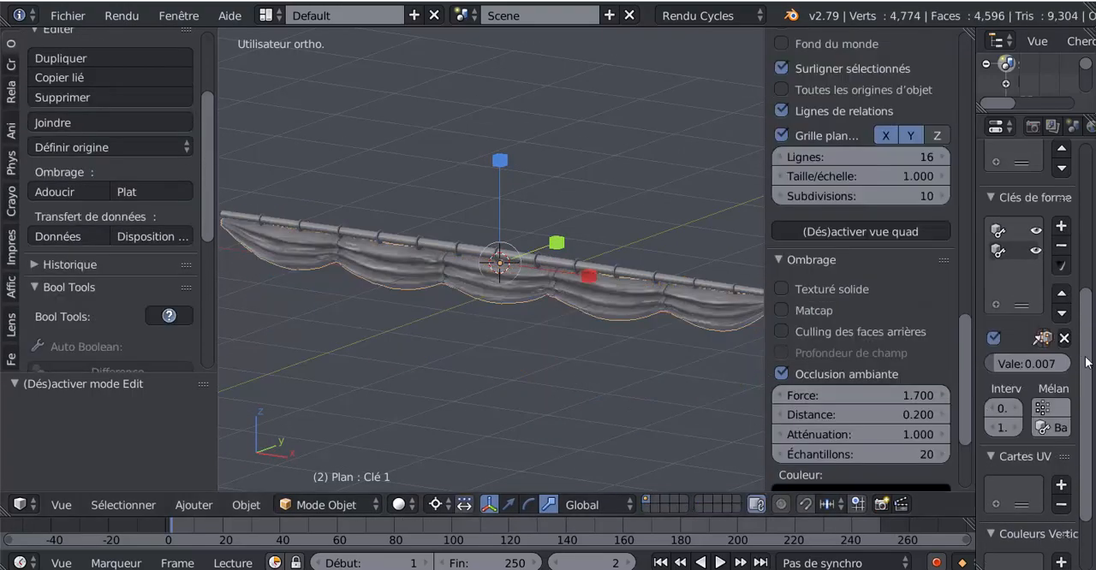
Widen the properties area and set the Clé 1 shape key's value to 0.211
{"action": "scroll", "coordinate": [1086, 362], "scroll_direction": "down", "scroll_amount": 4}
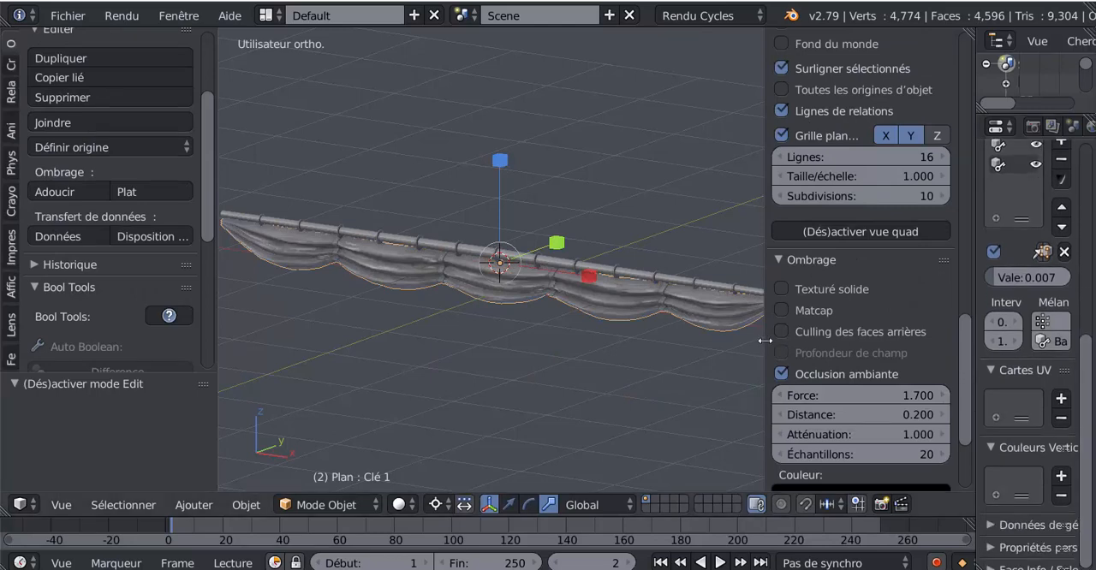
{"action": "left_click_drag", "start_coordinate": [765, 341], "coordinate": [810, 358]}
{"action": "left_click_drag", "start_coordinate": [1084, 402], "coordinate": [1086, 418]}
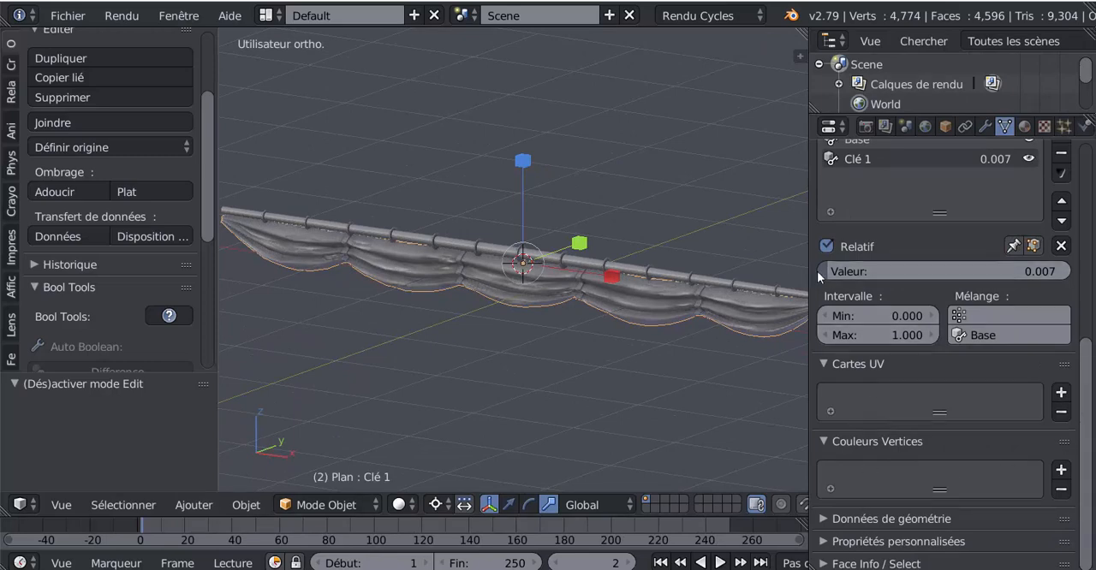
{"action": "left_click_drag", "start_coordinate": [820, 270], "coordinate": [872, 270]}
{"action": "scroll", "coordinate": [639, 390], "scroll_direction": "down", "scroll_amount": 4}
{"action": "middle_click_drag", "start_coordinate": [639, 391], "coordinate": [586, 387]}
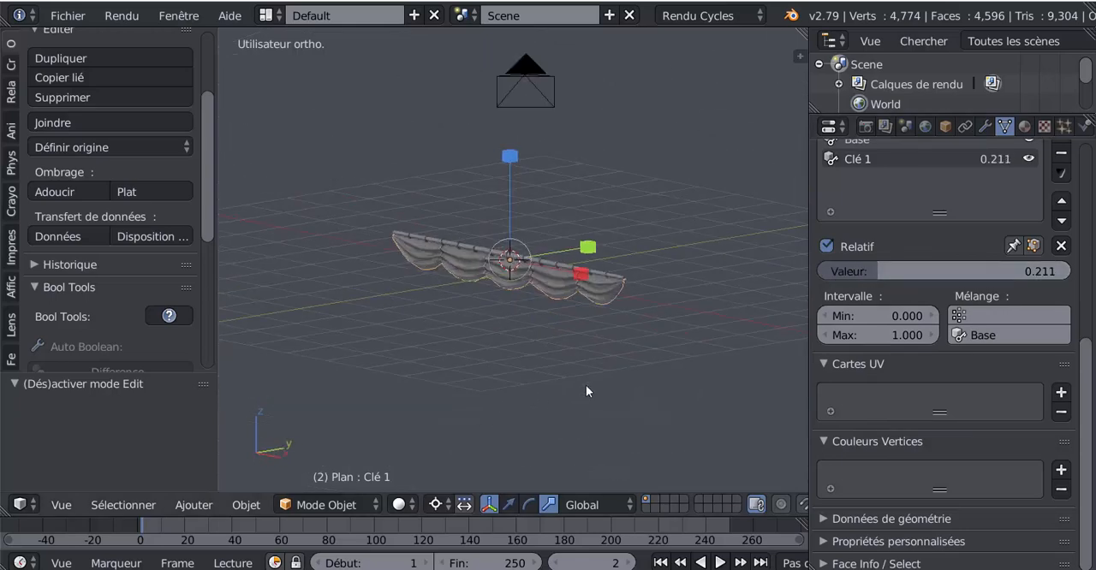
Enlarge the 3D view and examine the partly lowered sail from both sides, including its mesh in Edit Mode
{"action": "scroll", "coordinate": [646, 373], "scroll_direction": "up", "scroll_amount": 5}
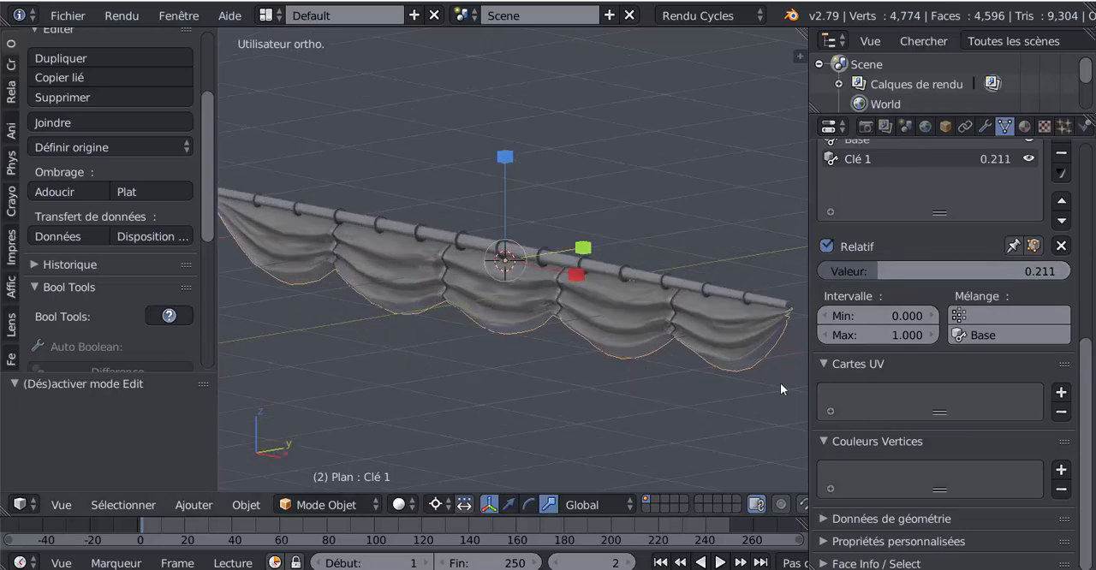
{"action": "left_click_drag", "start_coordinate": [807, 386], "coordinate": [919, 386]}
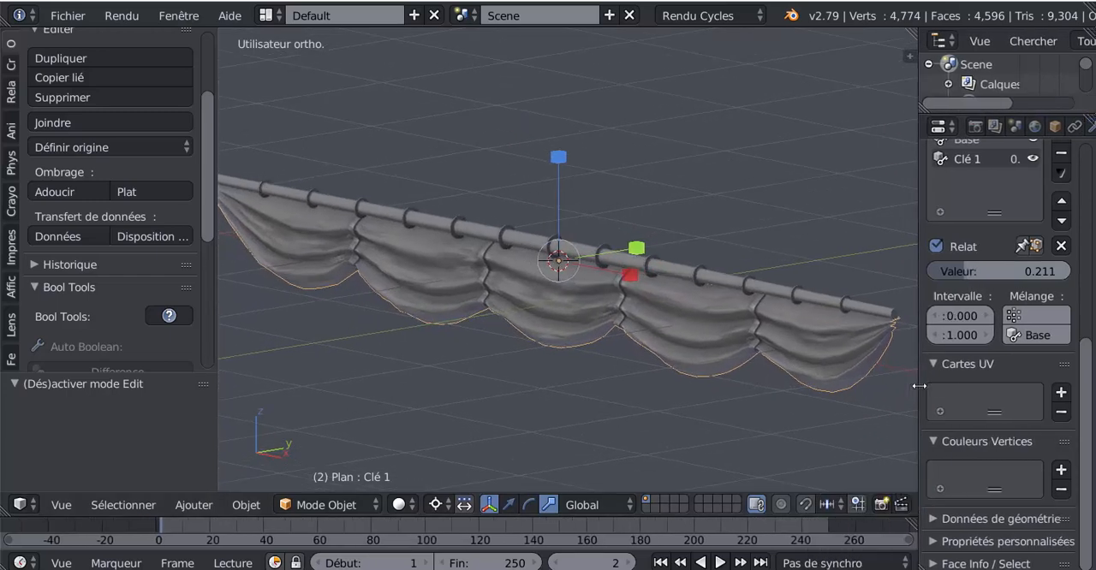
{"action": "middle_click_drag", "start_coordinate": [778, 397], "coordinate": [524, 364]}
{"action": "key", "text": "Tab"}
{"action": "middle_click_drag", "start_coordinate": [443, 352], "coordinate": [651, 368]}
{"action": "key", "text": "Tab"}
{"action": "scroll", "coordinate": [974, 388], "scroll_direction": "down", "scroll_amount": 1}
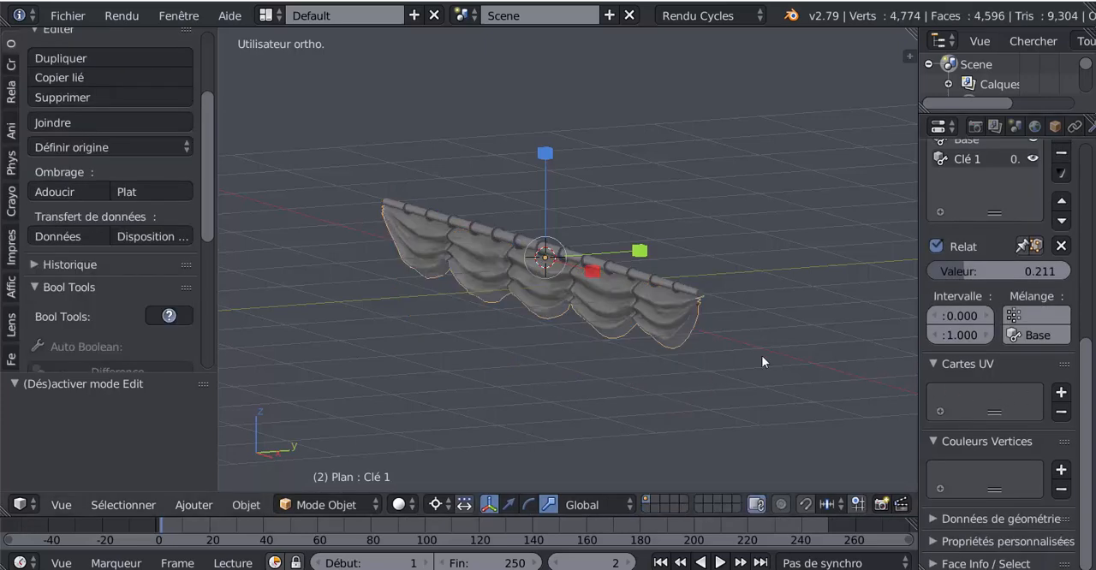
Select the Base shape key and scale the sail's whole mesh along Y by about 0.566 in Edit Mode
{"action": "scroll", "coordinate": [1016, 308], "scroll_direction": "up", "scroll_amount": 4}
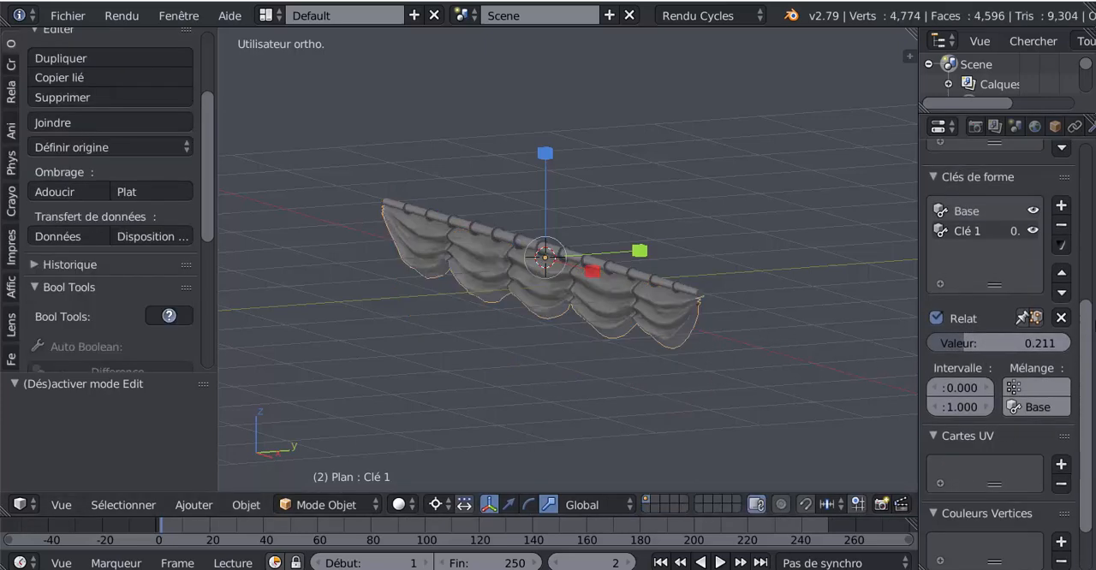
{"action": "left_click", "coordinate": [966, 305]}
{"action": "key", "text": "Tab"}
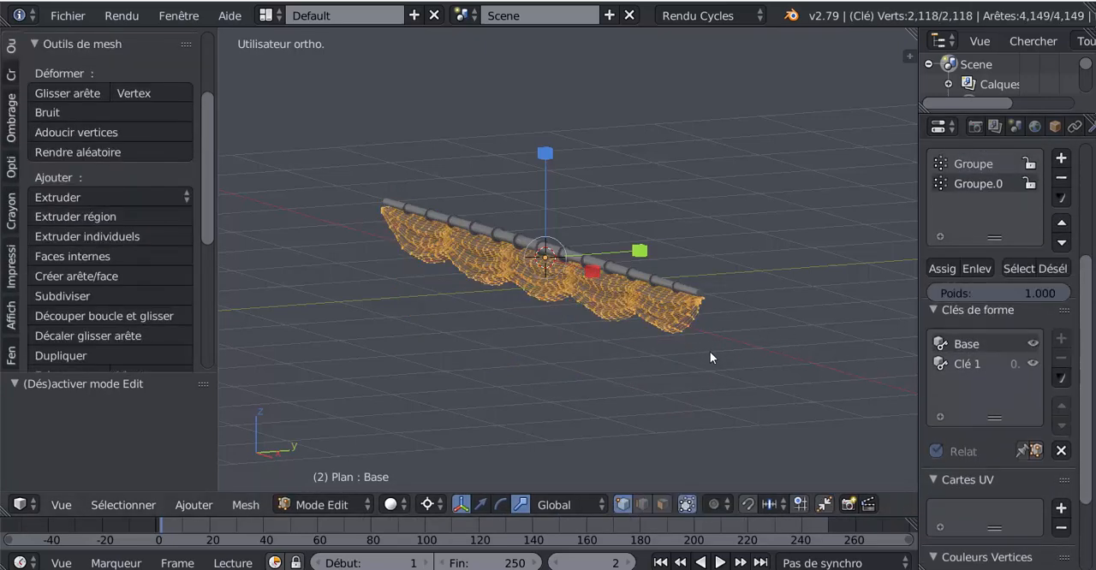
{"action": "mouse_move", "coordinate": [695, 359]}
{"action": "middle_mouse_down"}
{"action": "mouse_move", "coordinate": [603, 380]}
{"action": "mouse_move", "coordinate": [665, 379]}
{"action": "mouse_move", "coordinate": [625, 386]}
{"action": "mouse_move", "coordinate": [543, 360]}
{"action": "mouse_move", "coordinate": [633, 366]}
{"action": "middle_mouse_up"}
{"action": "key", "text": "Tab"}
{"action": "key", "text": "z"}
{"action": "key", "text": "Tab"}
{"action": "middle_click_drag", "start_coordinate": [555, 389], "coordinate": [556, 338]}
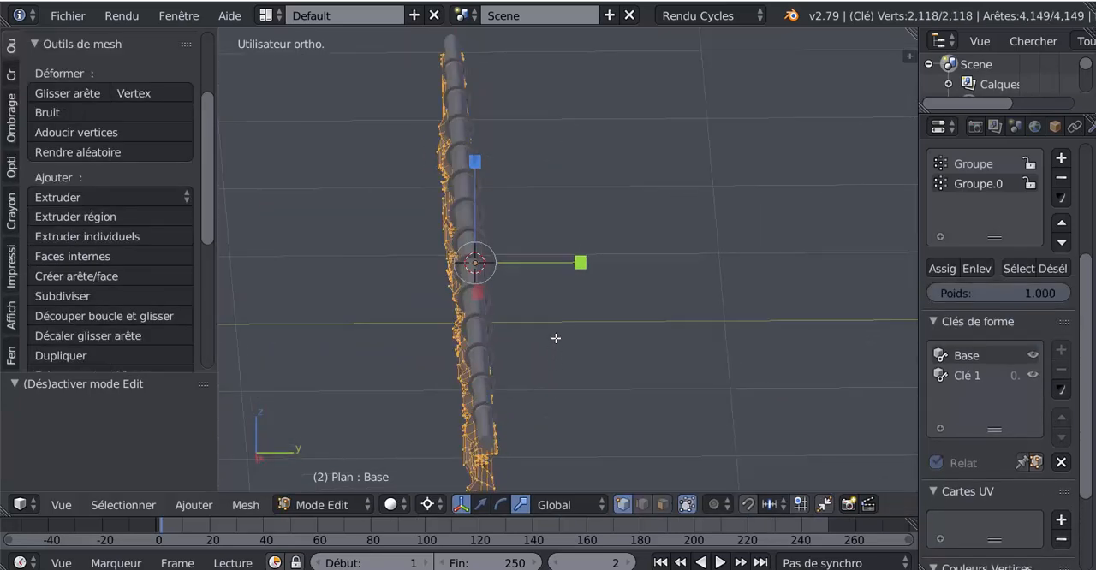
{"action": "middle_click_drag", "start_coordinate": [536, 397], "coordinate": [530, 369]}
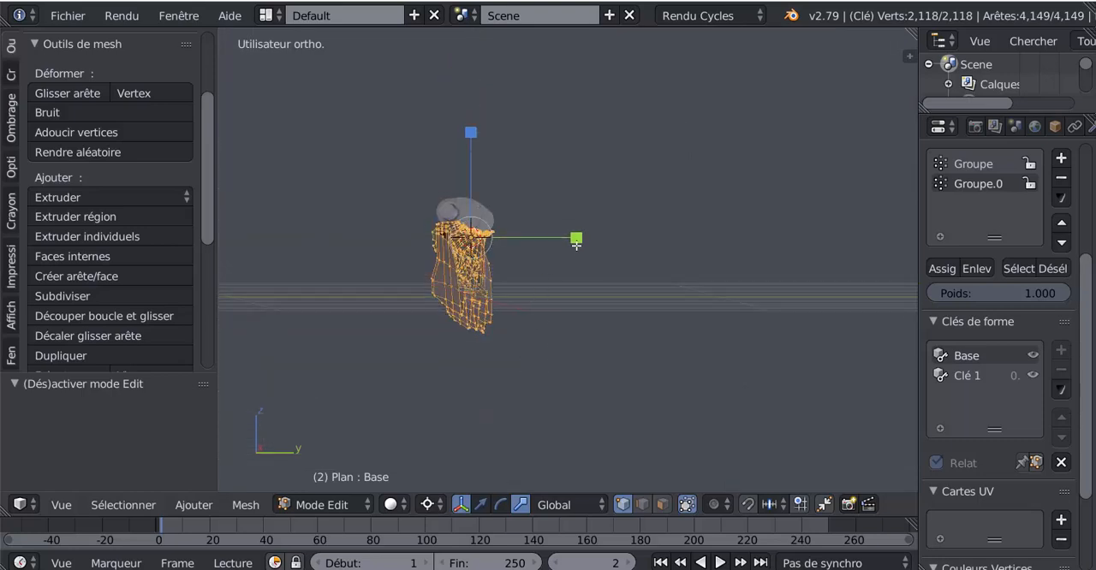
{"action": "key", "text": "s"}
{"action": "left_click", "coordinate": [531, 240]}
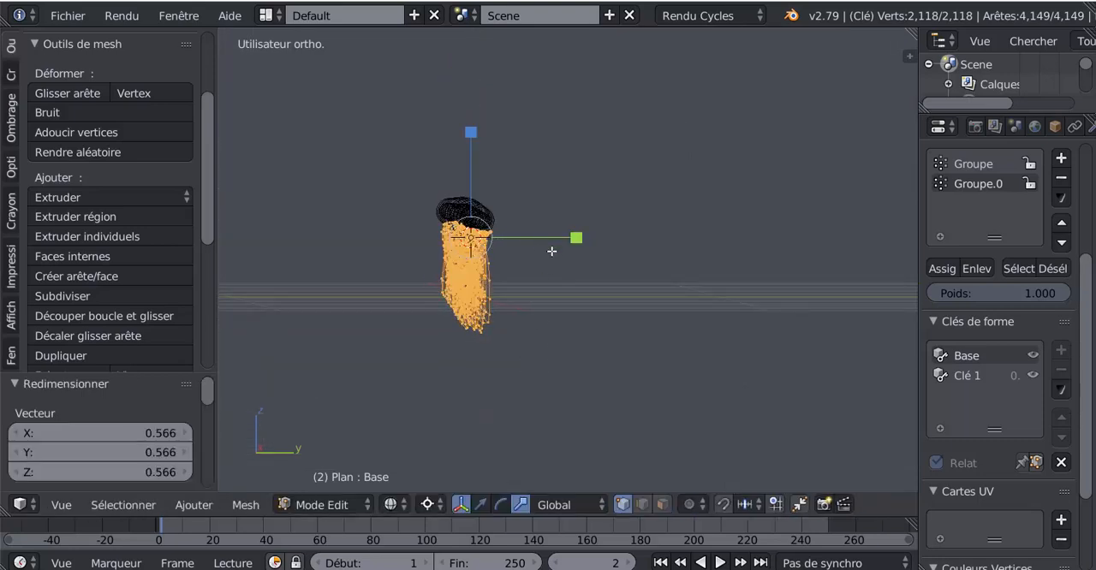
{"action": "key", "text": "Tab"}
{"action": "key", "text": "z"}
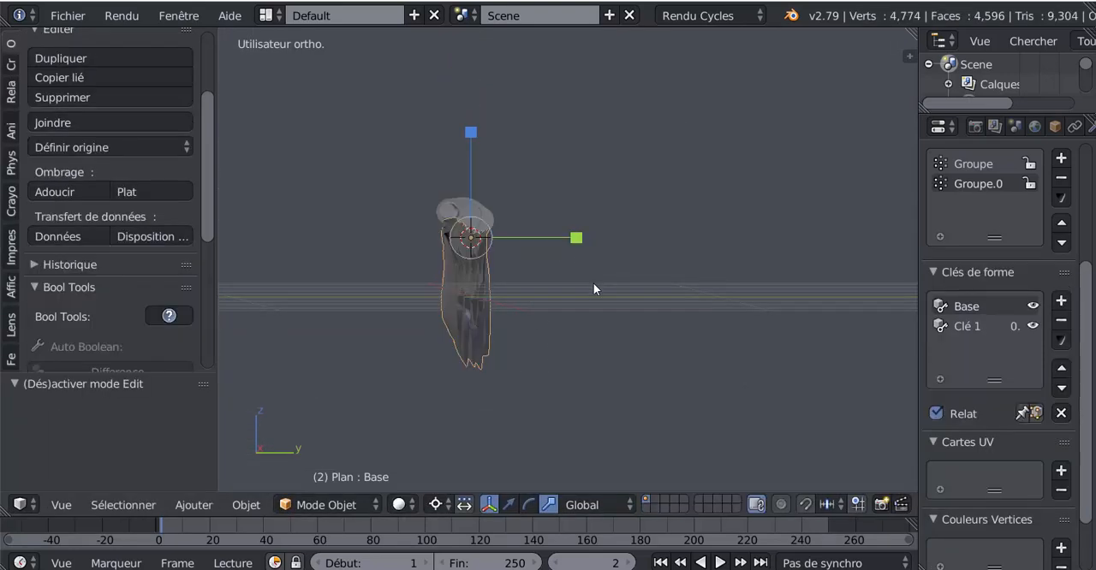
{"action": "middle_click_drag", "start_coordinate": [593, 283], "coordinate": [622, 287]}
{"action": "scroll", "coordinate": [619, 287], "scroll_direction": "up", "scroll_amount": 1}
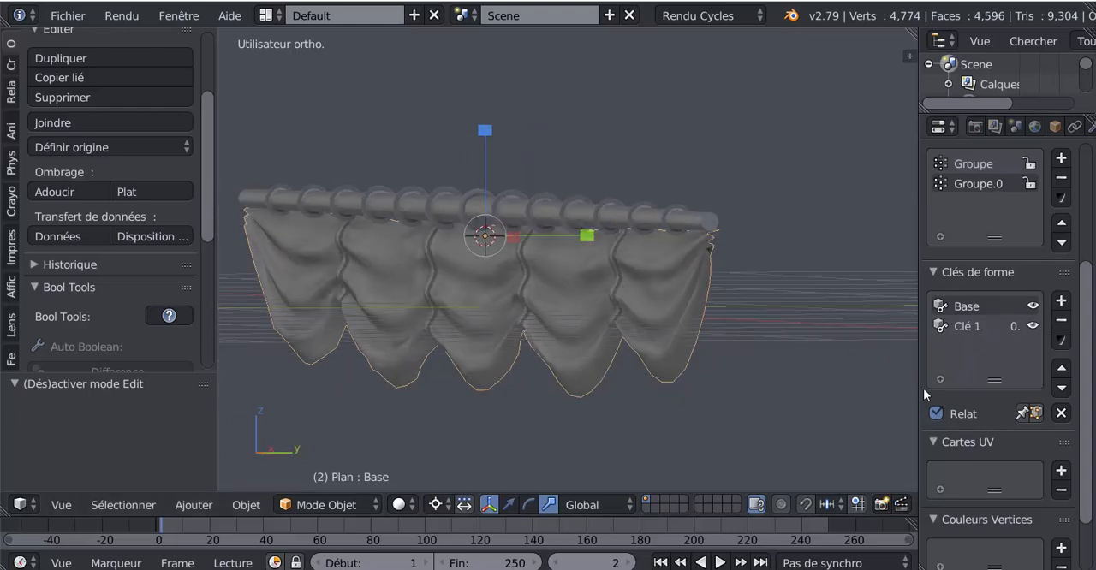
Widen the properties area, lower the Clé 1 shape key's value to 0, and make Base the active key again
{"action": "left_click_drag", "start_coordinate": [920, 389], "coordinate": [796, 392]}
{"action": "left_click", "coordinate": [855, 327]}
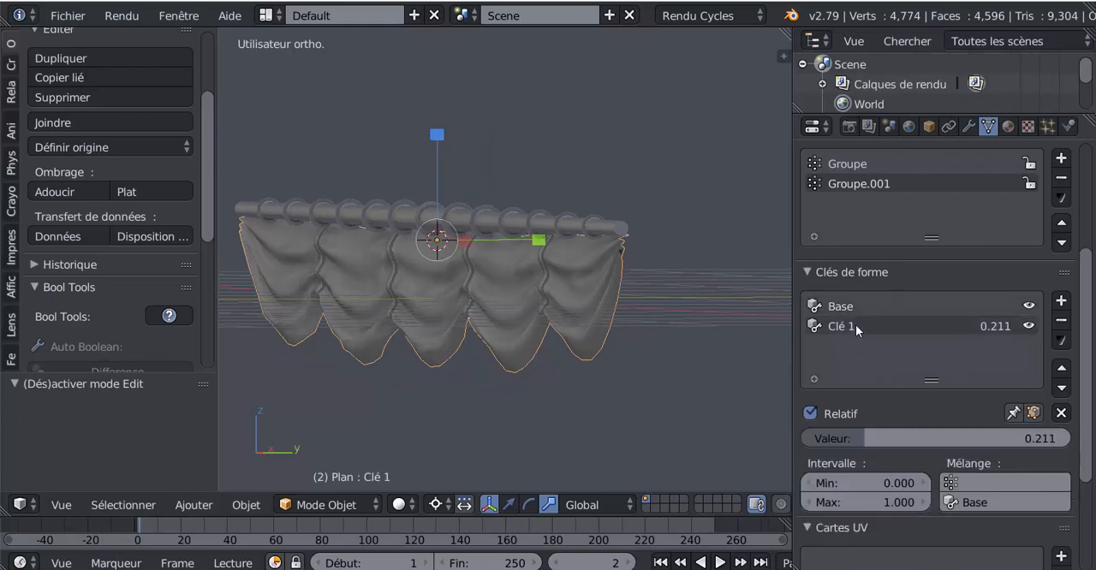
{"action": "left_click_drag", "start_coordinate": [863, 438], "coordinate": [837, 377]}
{"action": "left_click", "coordinate": [878, 303]}
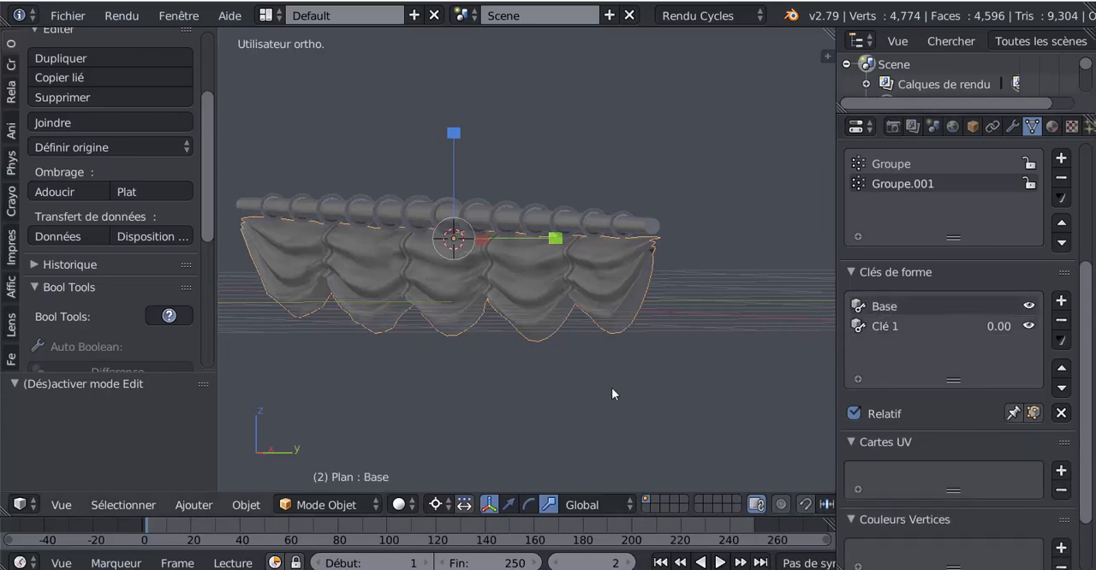
Examine the folded sail's depth beneath the yard from several angles, in Object Mode and Edit Mode
{"action": "middle_click_drag", "start_coordinate": [612, 388], "coordinate": [529, 338]}
{"action": "middle_click_drag", "start_coordinate": [539, 272], "coordinate": [528, 243]}
{"action": "left_click_drag", "start_coordinate": [541, 226], "coordinate": [504, 227]}
{"action": "key", "text": "Tab"}
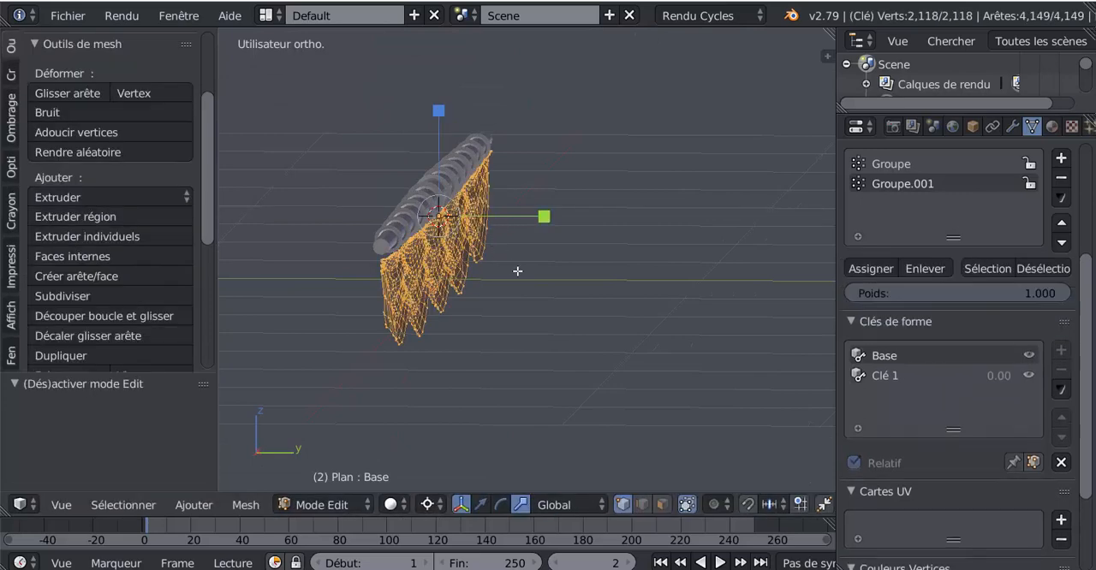
{"action": "middle_click_drag", "start_coordinate": [517, 270], "coordinate": [589, 281]}
{"action": "scroll", "coordinate": [587, 280], "scroll_direction": "down", "scroll_amount": 2}
{"action": "key", "text": "Tab"}
{"action": "middle_click_drag", "start_coordinate": [619, 323], "coordinate": [558, 260]}
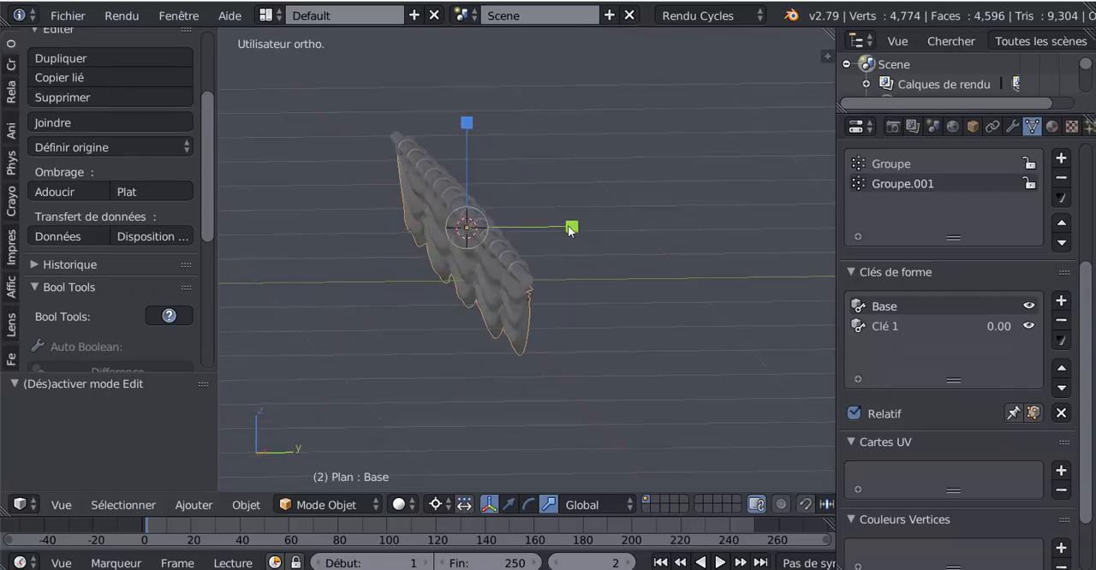
Scale the sail object along the global Y axis by about 1.86 and check its mesh from behind
{"action": "key", "text": "s"}
{"action": "key", "text": "y"}
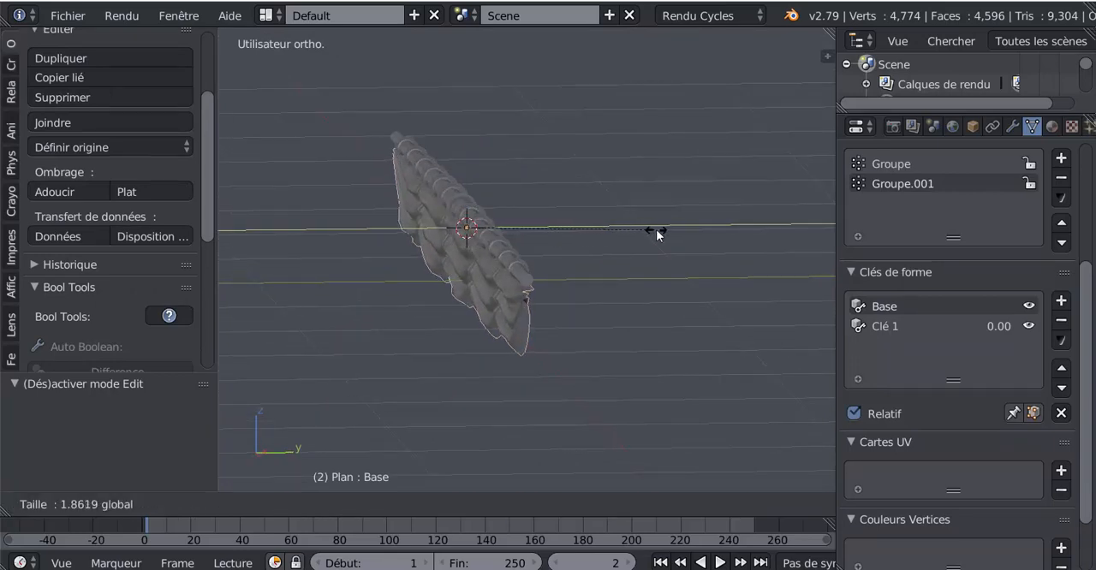
{"action": "left_click", "coordinate": [656, 233]}
{"action": "key", "text": "Tab"}
{"action": "middle_click_drag", "start_coordinate": [596, 311], "coordinate": [528, 312]}
{"action": "key", "text": "Tab"}
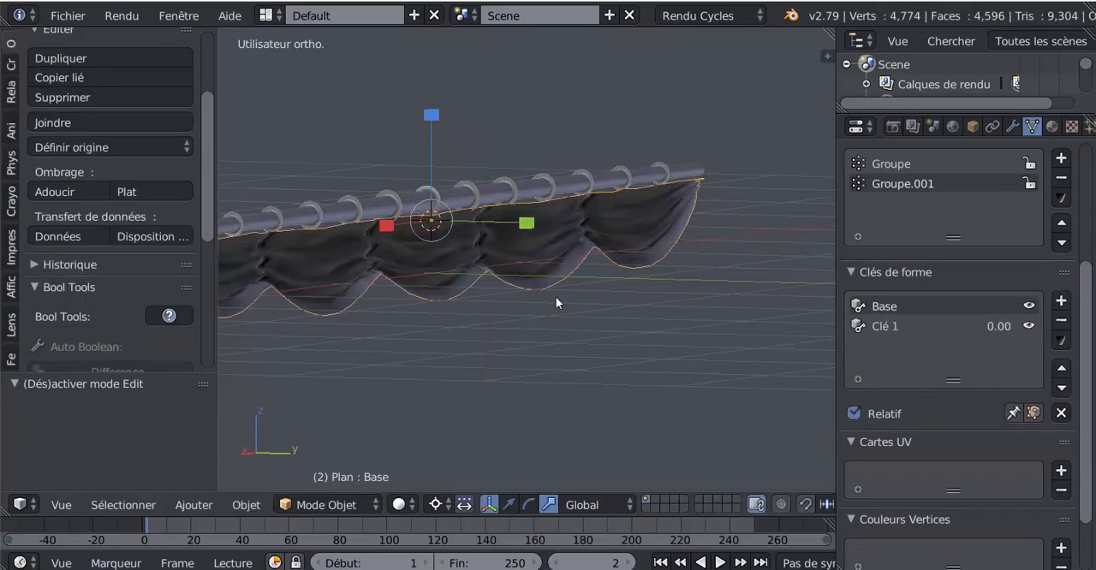
Show the move manipulator in Edit Mode, extrude the sail's whole mesh in place, and shift the new layer slightly along Y
{"action": "middle_click_drag", "start_coordinate": [557, 301], "coordinate": [585, 302]}
{"action": "key", "text": "Tab"}
{"action": "left_click", "coordinate": [480, 505]}
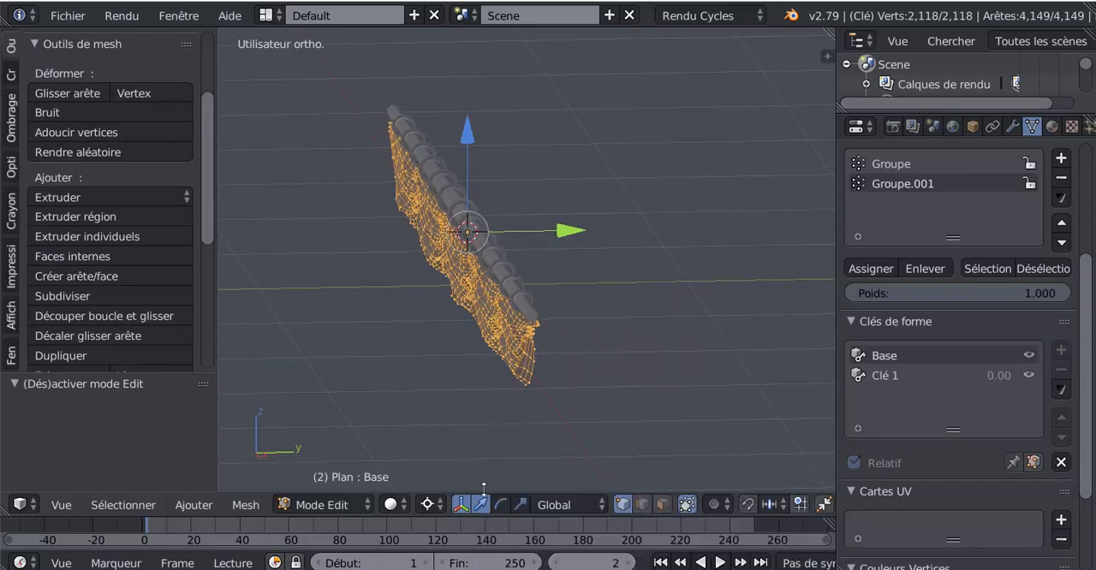
{"action": "middle_click_drag", "start_coordinate": [550, 409], "coordinate": [570, 406]}
{"action": "scroll", "coordinate": [522, 311], "scroll_direction": "up", "scroll_amount": 2}
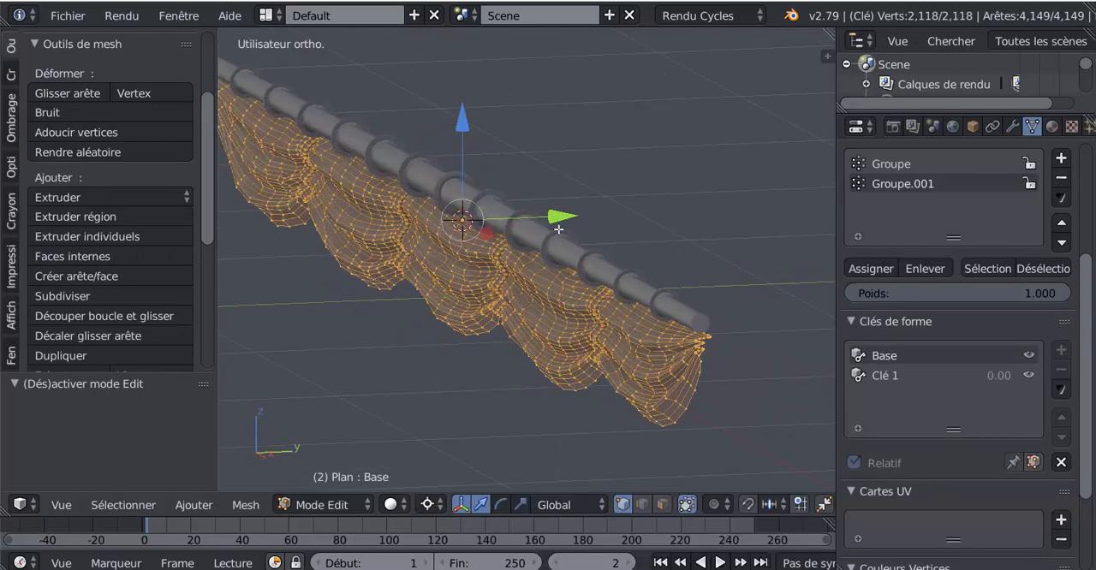
{"action": "key", "text": "e"}
{"action": "right_click", "coordinate": [534, 278]}
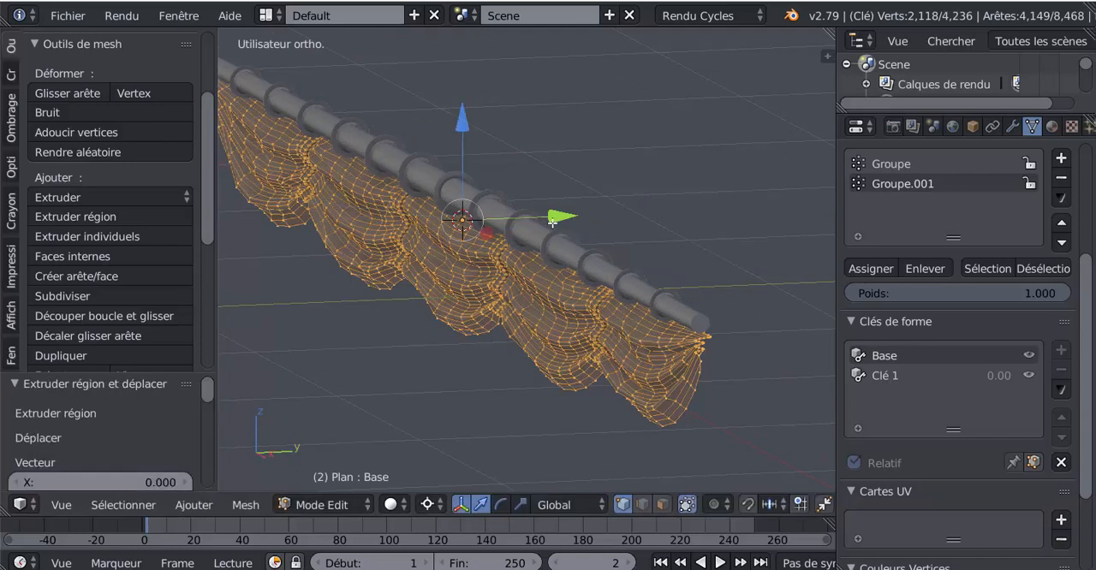
{"action": "left_click_drag", "start_coordinate": [553, 218], "coordinate": [551, 222]}
{"action": "key", "text": "Tab"}
{"action": "mouse_move", "coordinate": [531, 340]}
{"action": "middle_mouse_down"}
{"action": "mouse_move", "coordinate": [452, 320]}
{"action": "mouse_move", "coordinate": [528, 331]}
{"action": "middle_mouse_up"}
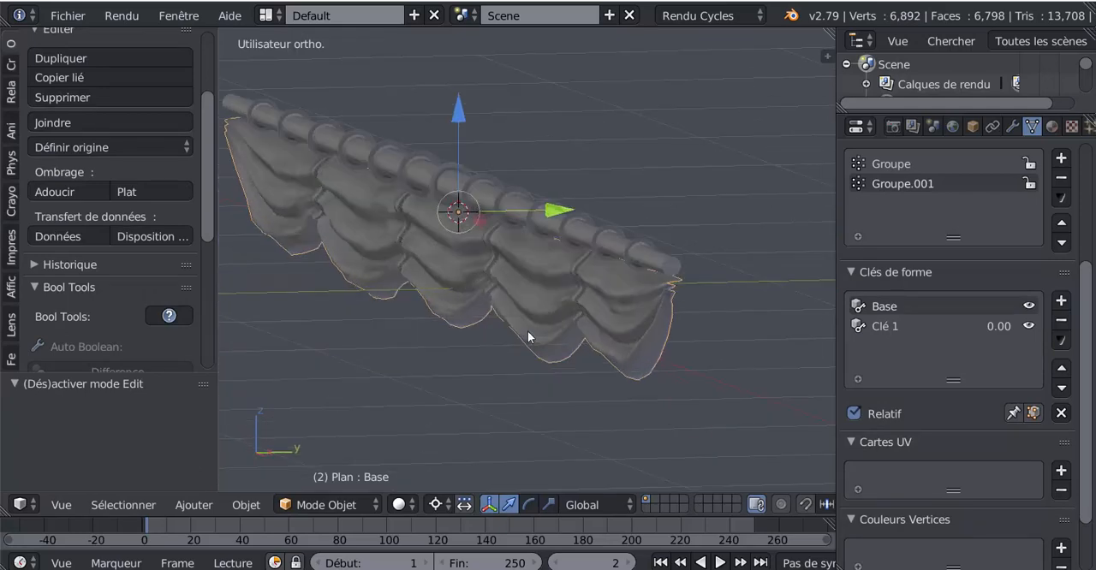
Move the extruded layer a further -0.005 along Y to thicken the sail, and return to Object Mode
{"action": "scroll", "coordinate": [527, 331], "scroll_direction": "up", "scroll_amount": 2}
{"action": "key", "text": "Tab"}
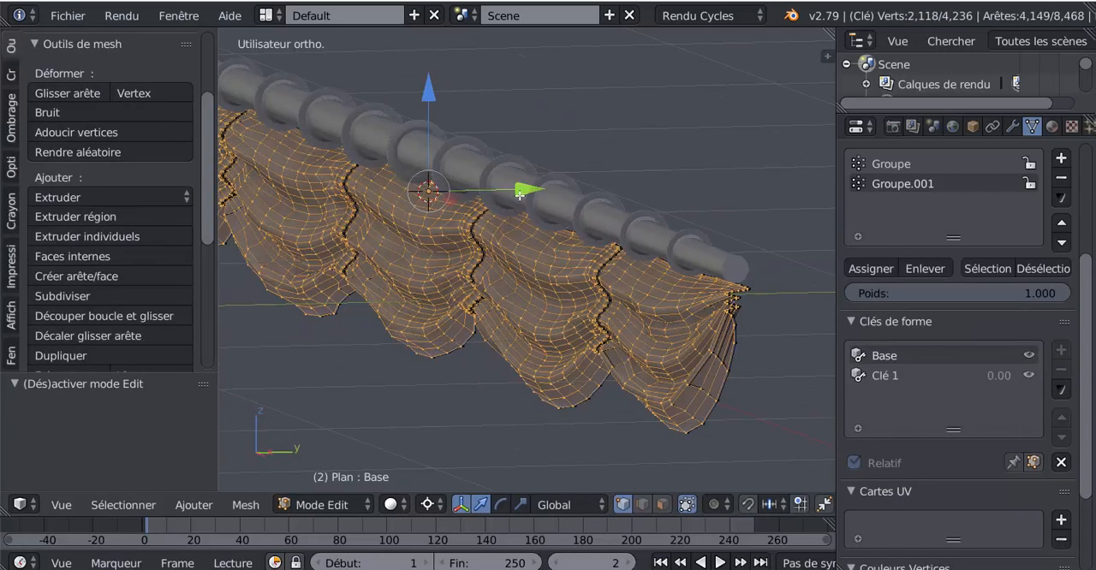
{"action": "left_click_drag", "start_coordinate": [519, 195], "coordinate": [519, 198]}
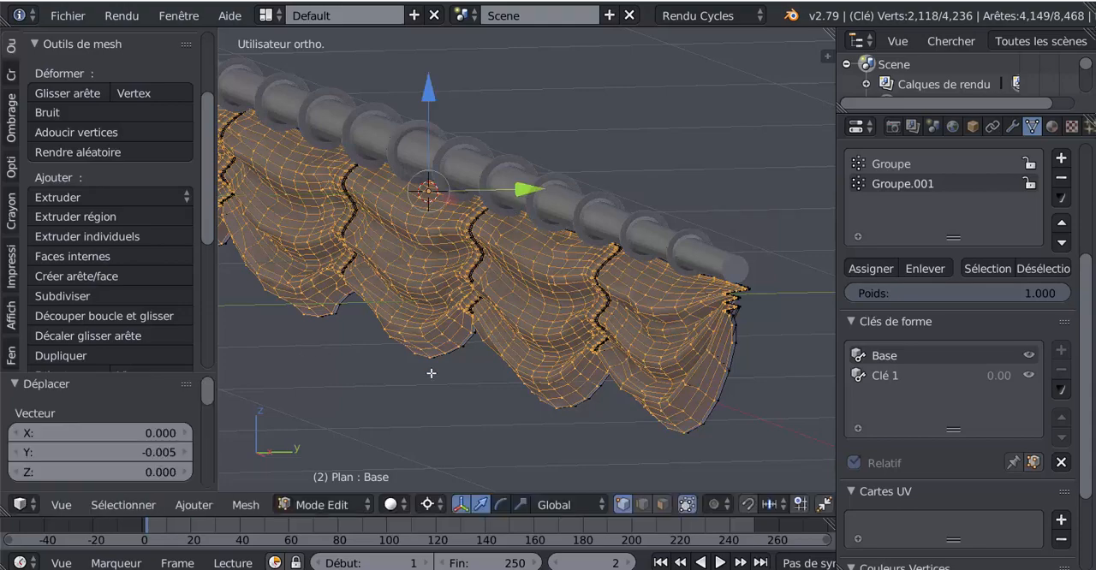
{"action": "middle_click_drag", "start_coordinate": [430, 373], "coordinate": [398, 360]}
{"action": "key", "text": "Tab"}
Narrow the properties area to enlarge the 3D view and examine the thickened sail from the front and at an angle
{"action": "middle_click_drag", "start_coordinate": [483, 404], "coordinate": [596, 397]}
{"action": "scroll", "coordinate": [367, 377], "scroll_direction": "down", "scroll_amount": 5}
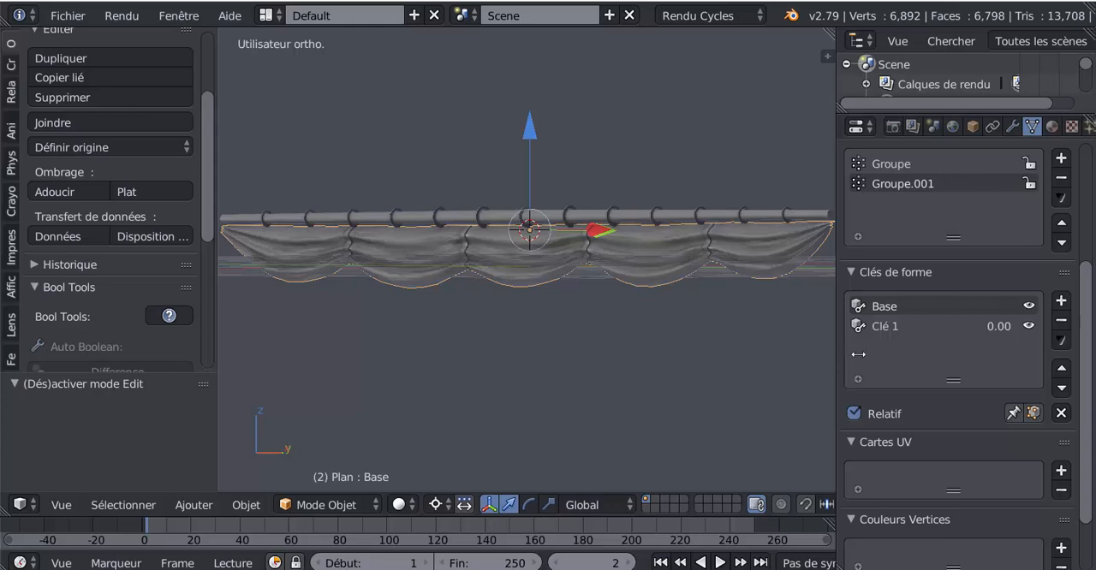
{"action": "left_click_drag", "start_coordinate": [857, 355], "coordinate": [974, 352]}
{"action": "middle_click_drag", "start_coordinate": [721, 345], "coordinate": [634, 378]}
{"action": "scroll", "coordinate": [688, 350], "scroll_direction": "up", "scroll_amount": 2}
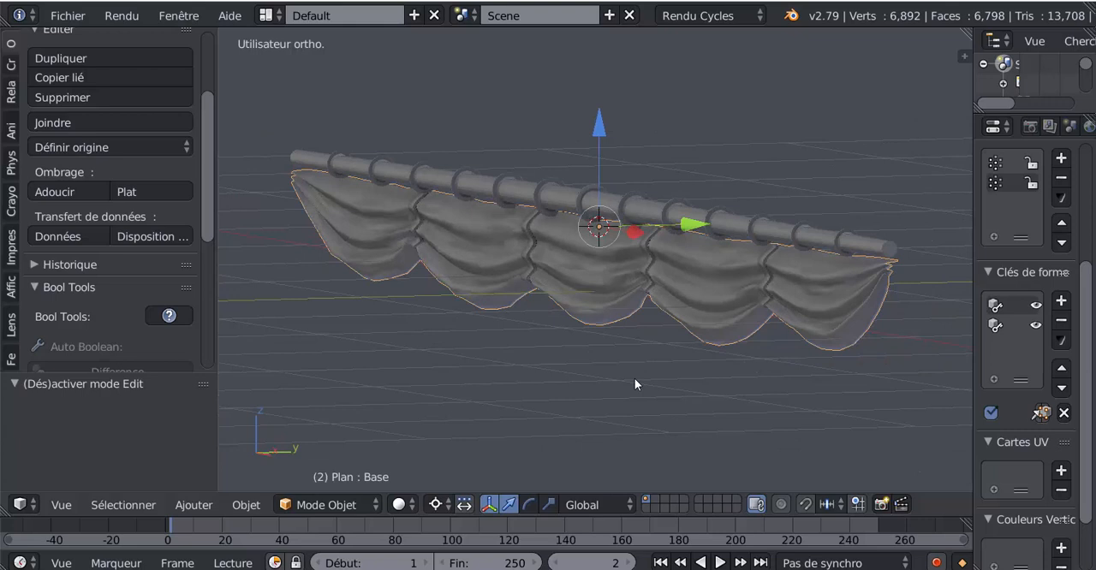